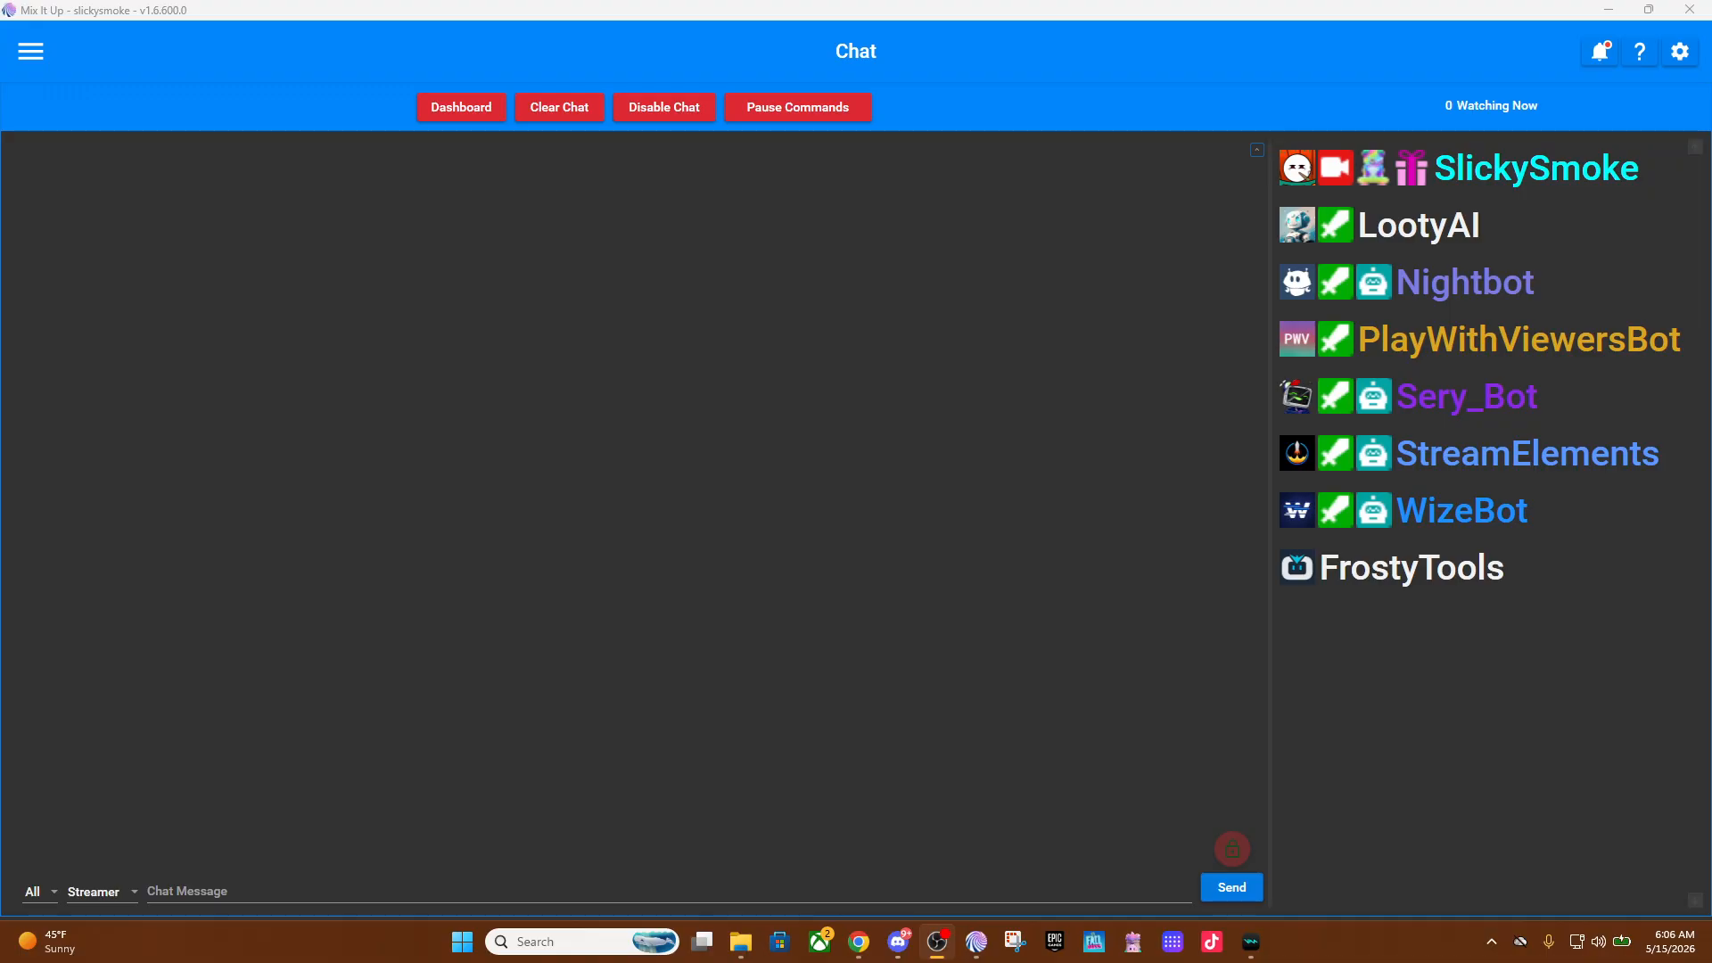
Switch to Chrome and look over the Mix It Up website's home page and its reasons to choose the bot.
{"action": "mouse_move", "coordinate": [859, 942]}
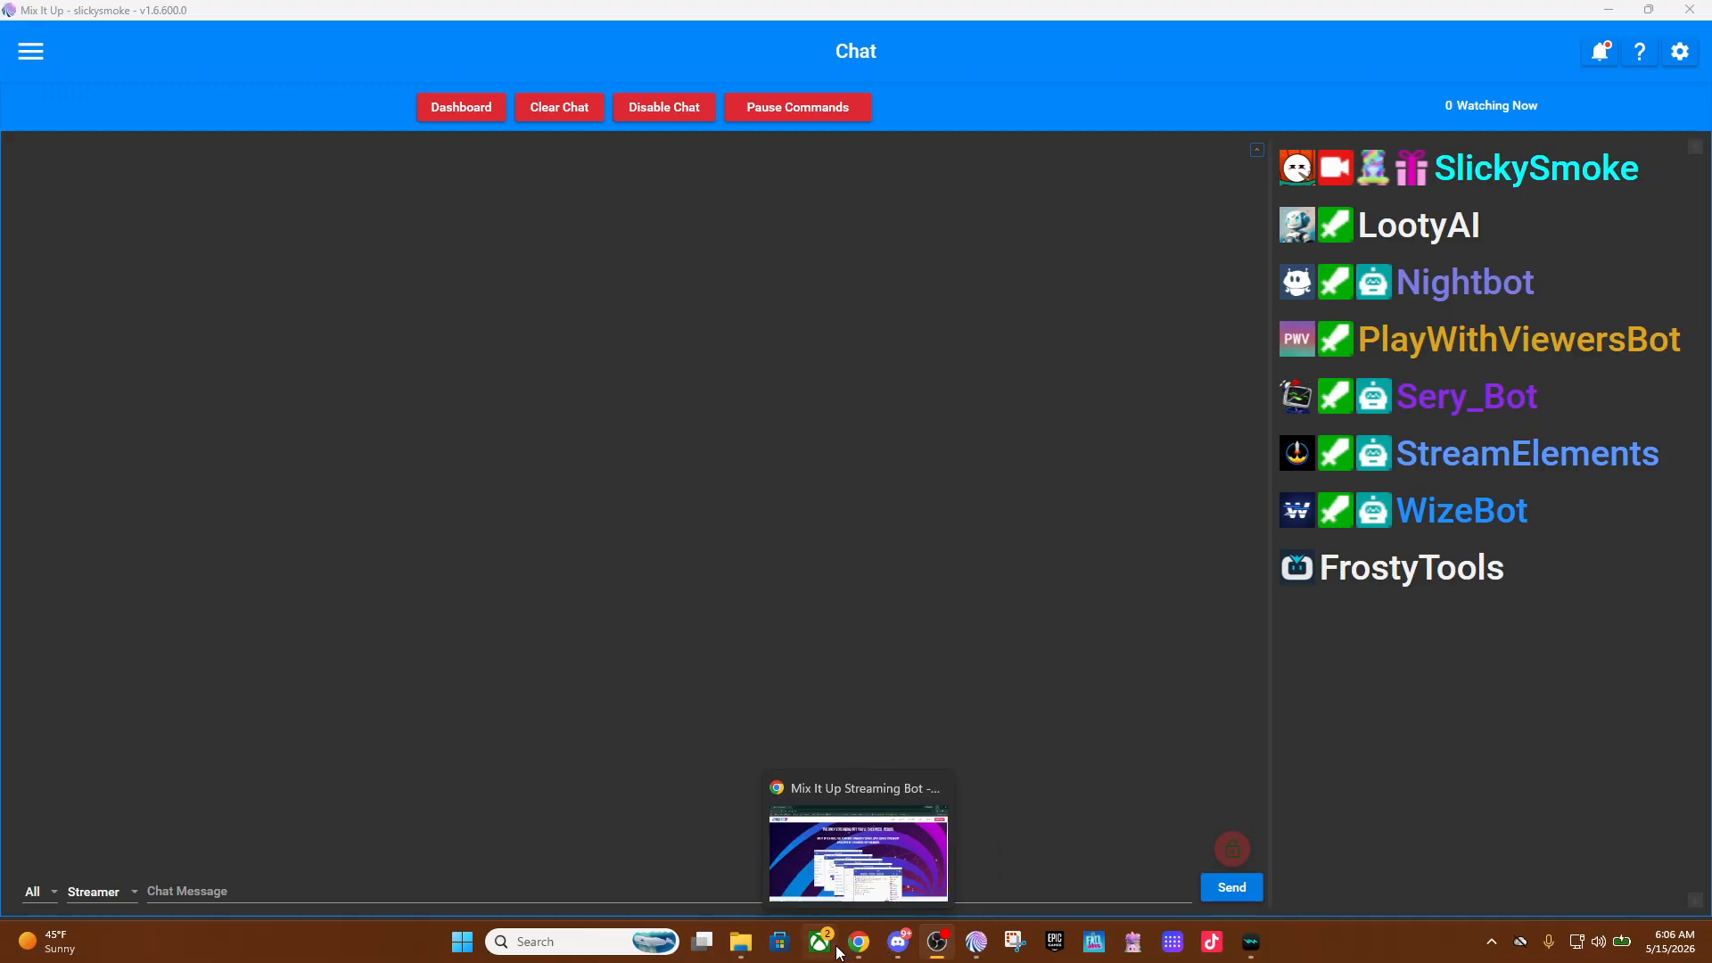
{"action": "left_click", "coordinate": [863, 875]}
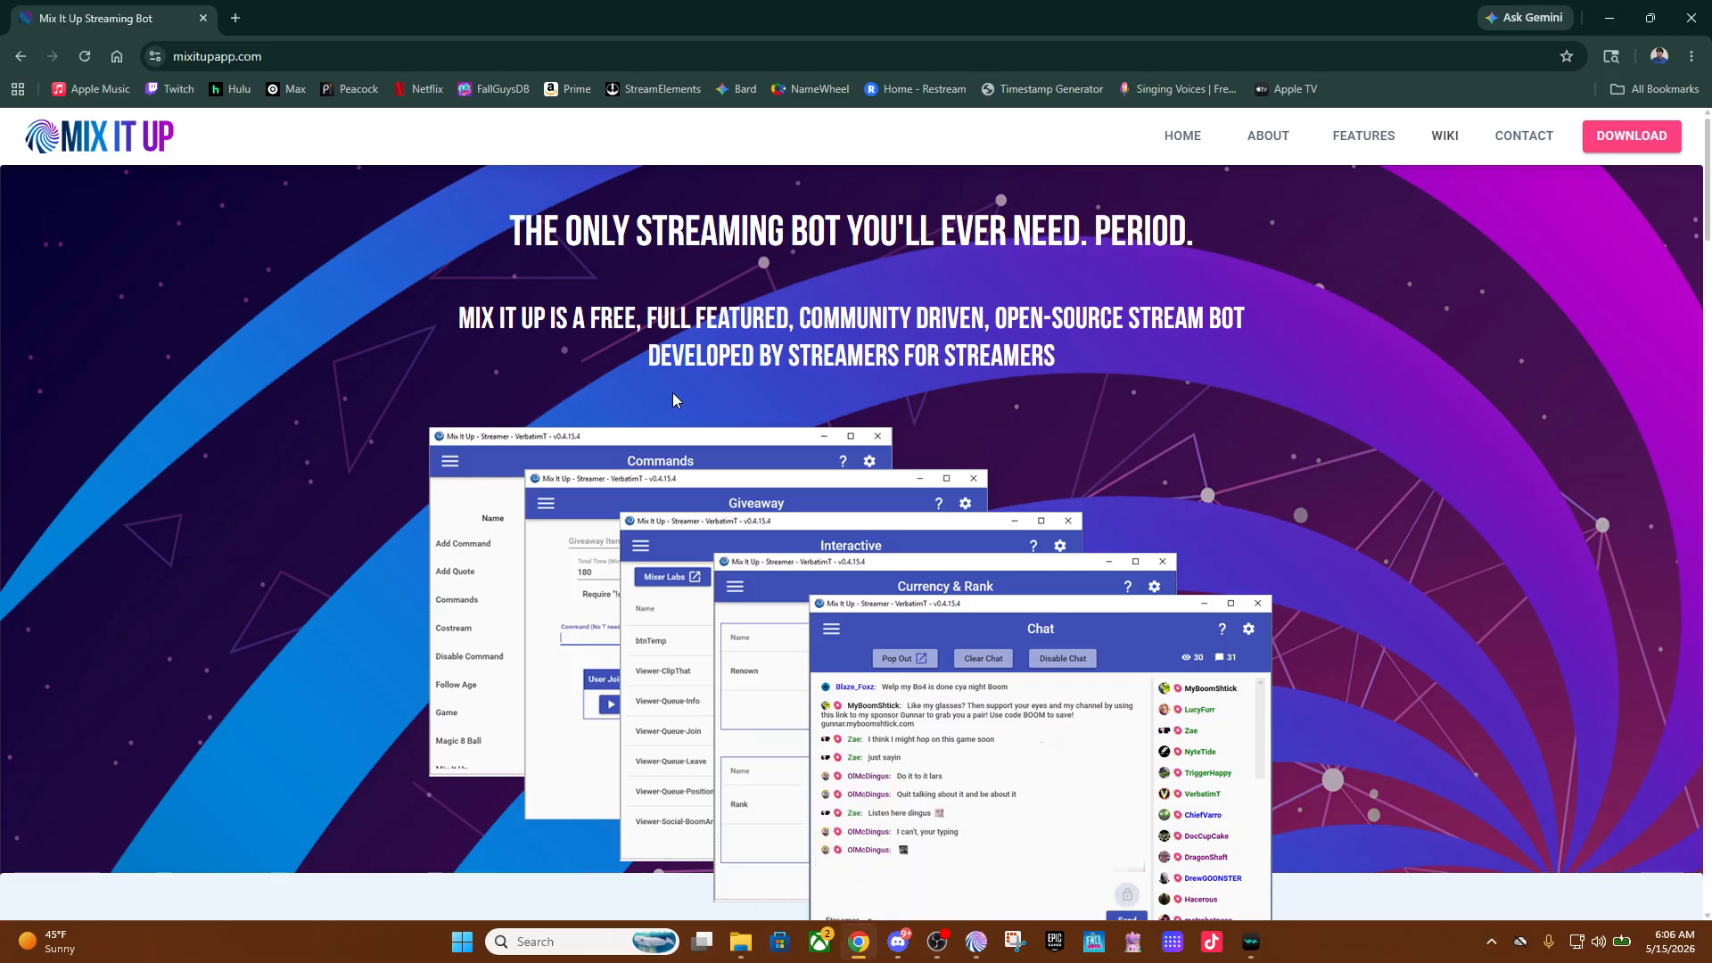
{"action": "scroll", "coordinate": [851, 505], "scroll_direction": "down", "scroll_amount": 1}
{"action": "scroll", "coordinate": [848, 504], "scroll_direction": "up", "scroll_amount": 1}
{"action": "scroll", "coordinate": [848, 505], "scroll_direction": "down", "scroll_amount": 7}
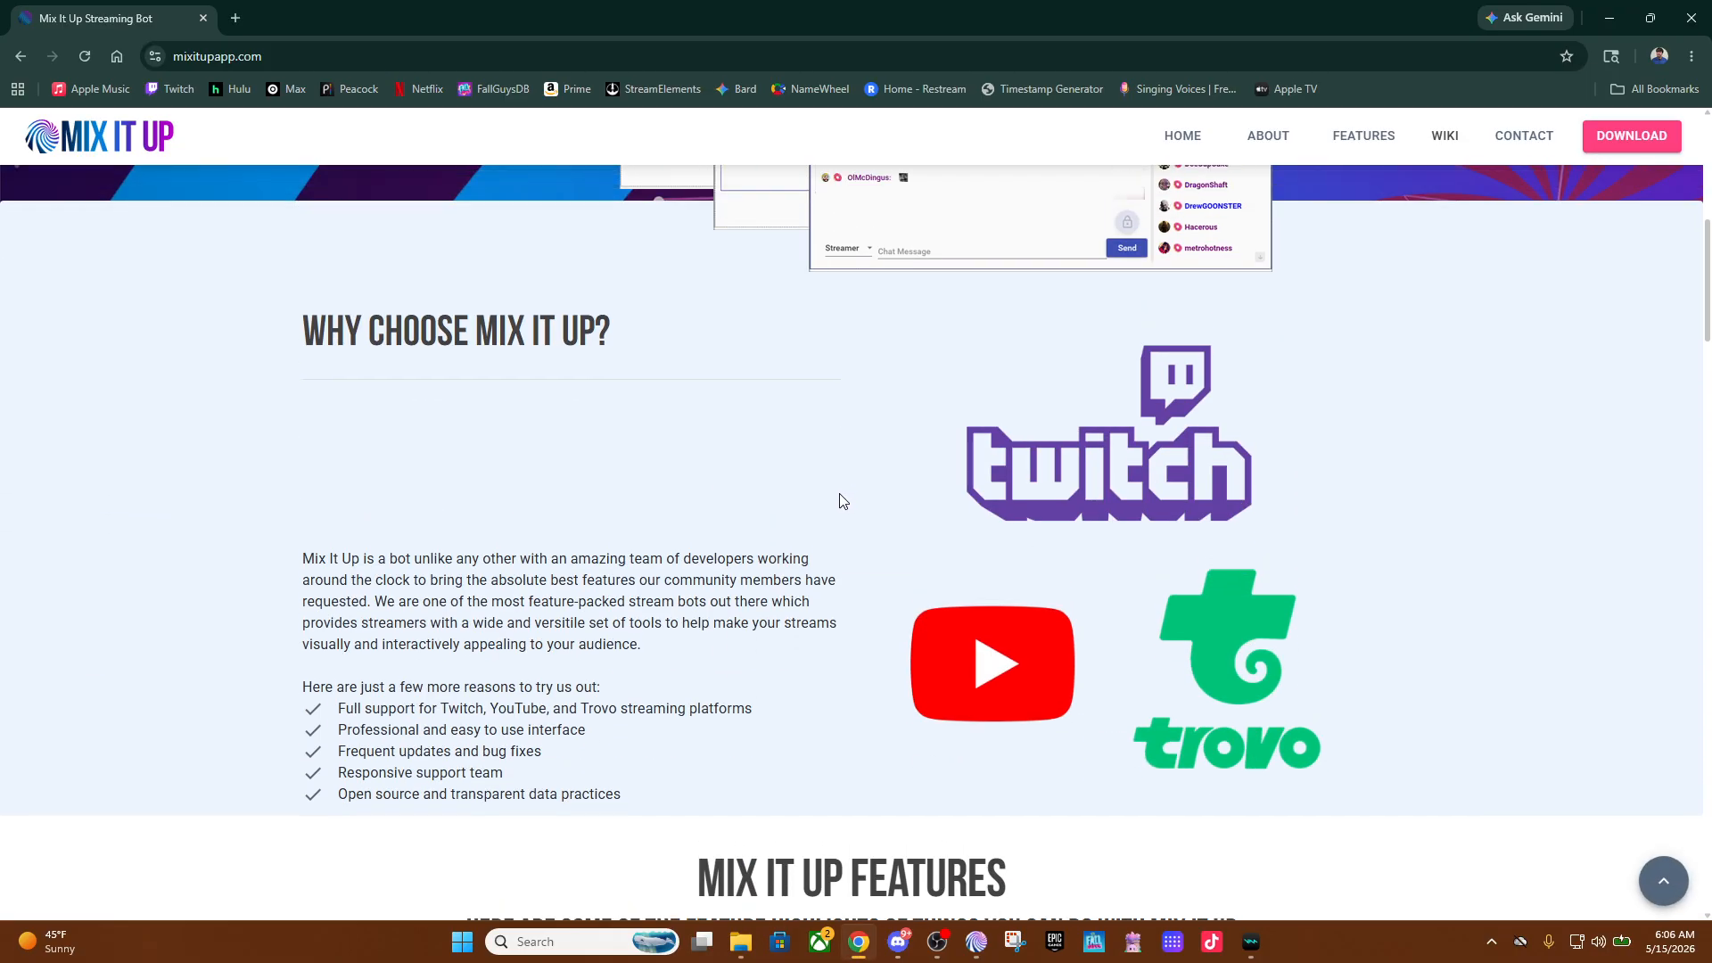
{"action": "scroll", "coordinate": [839, 501], "scroll_direction": "up", "scroll_amount": 7}
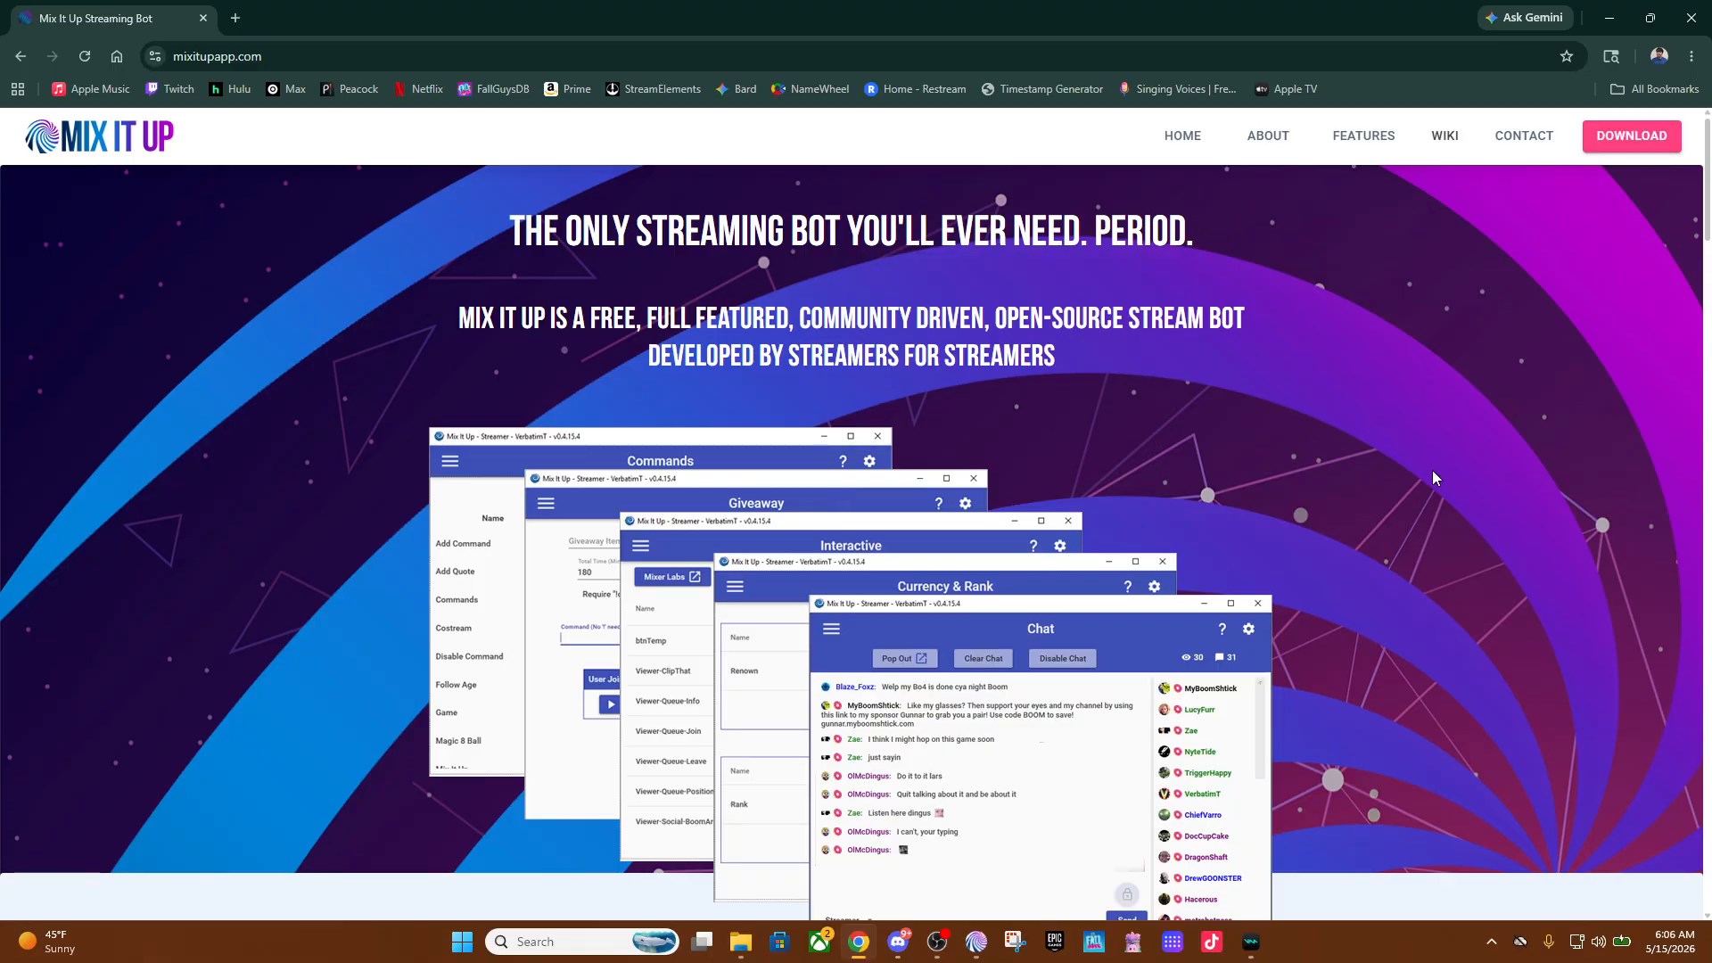
{"action": "left_click", "coordinate": [1610, 25]}
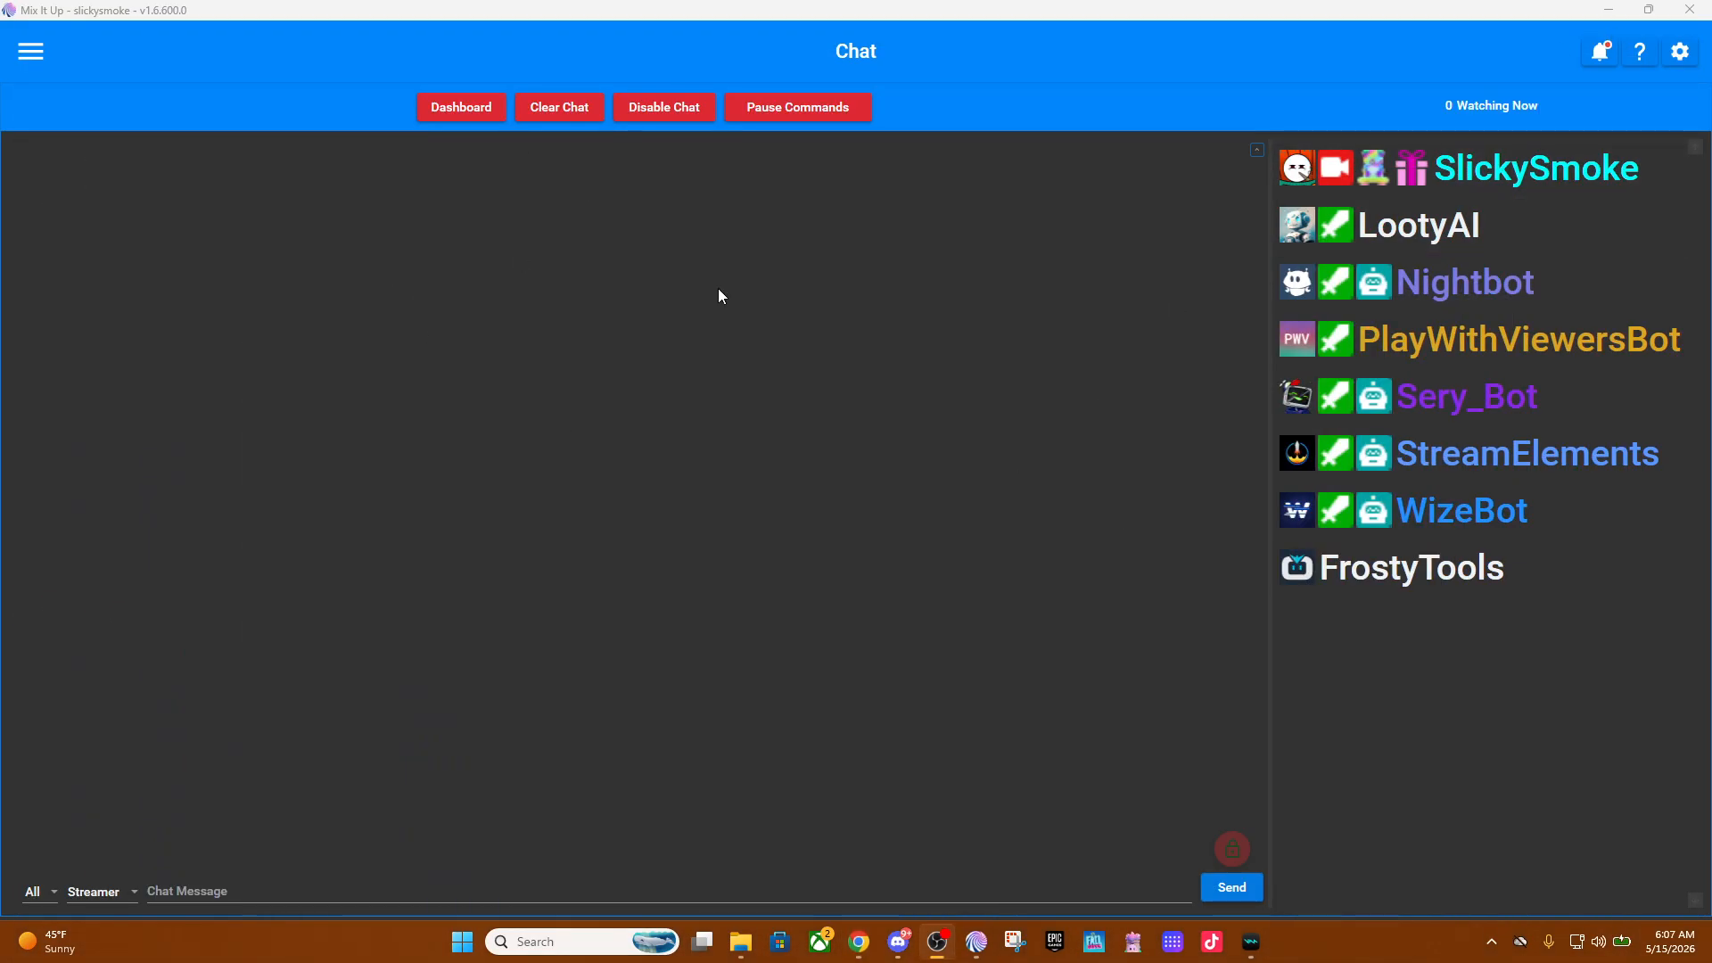
{"action": "left_click_drag", "start_coordinate": [923, 11], "coordinate": [868, 167]}
{"action": "double_click", "coordinate": [875, 157]}
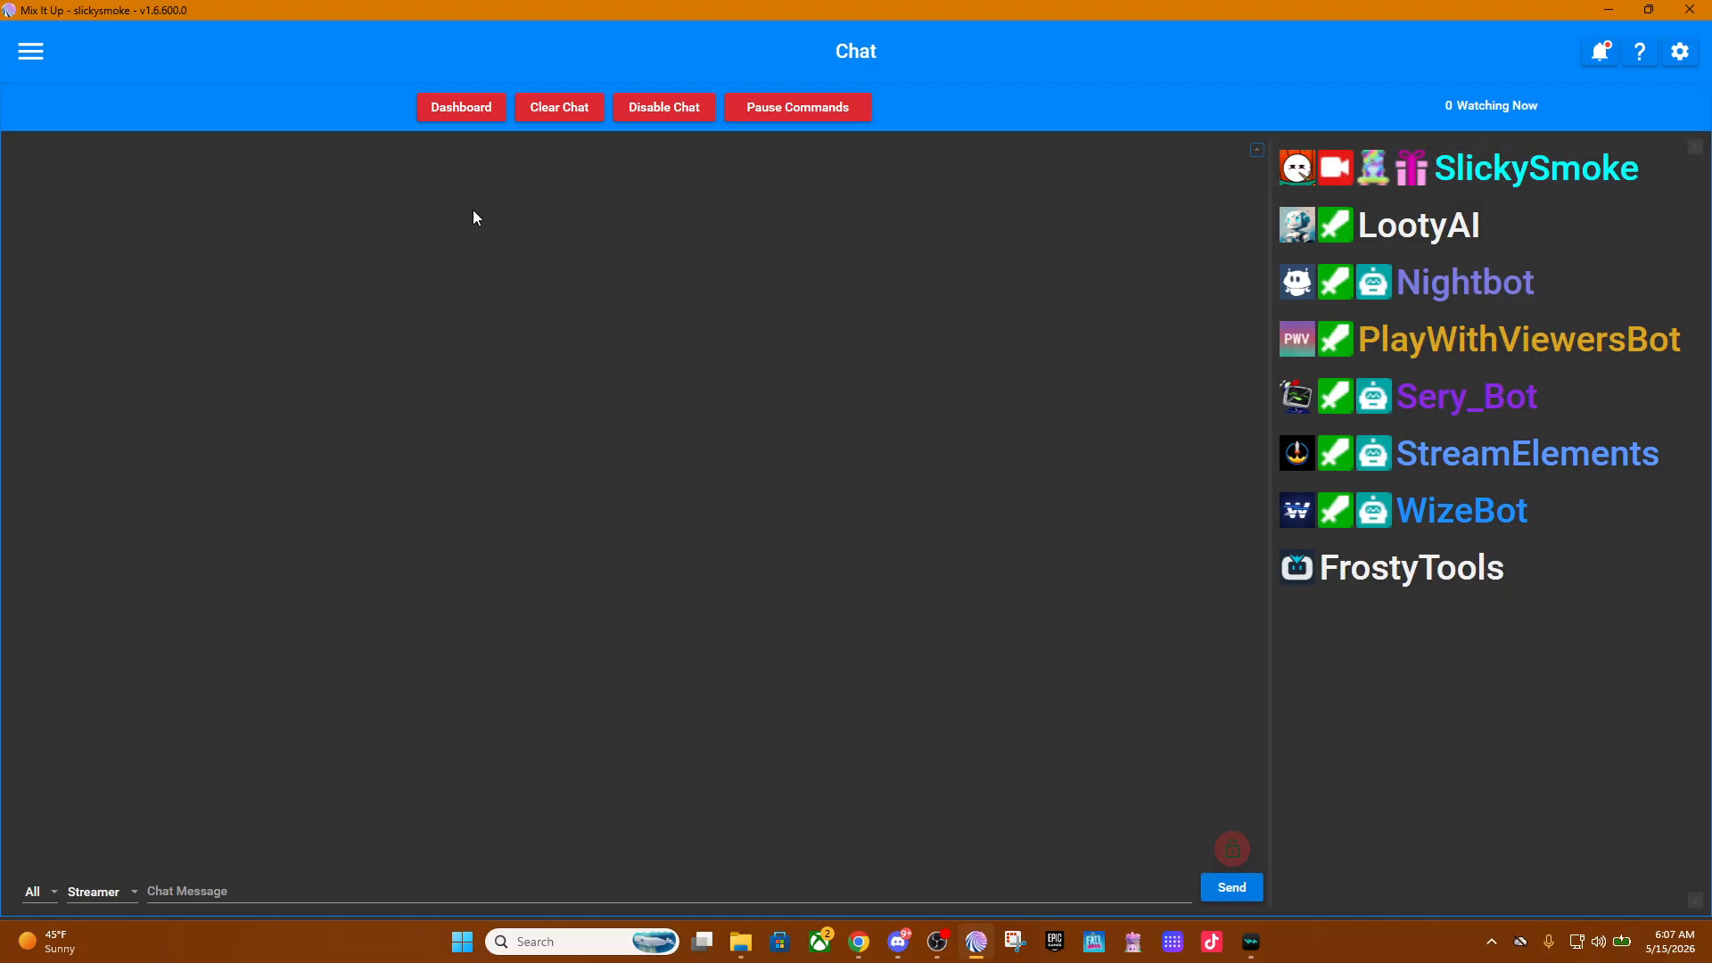
{"action": "left_click", "coordinate": [39, 55]}
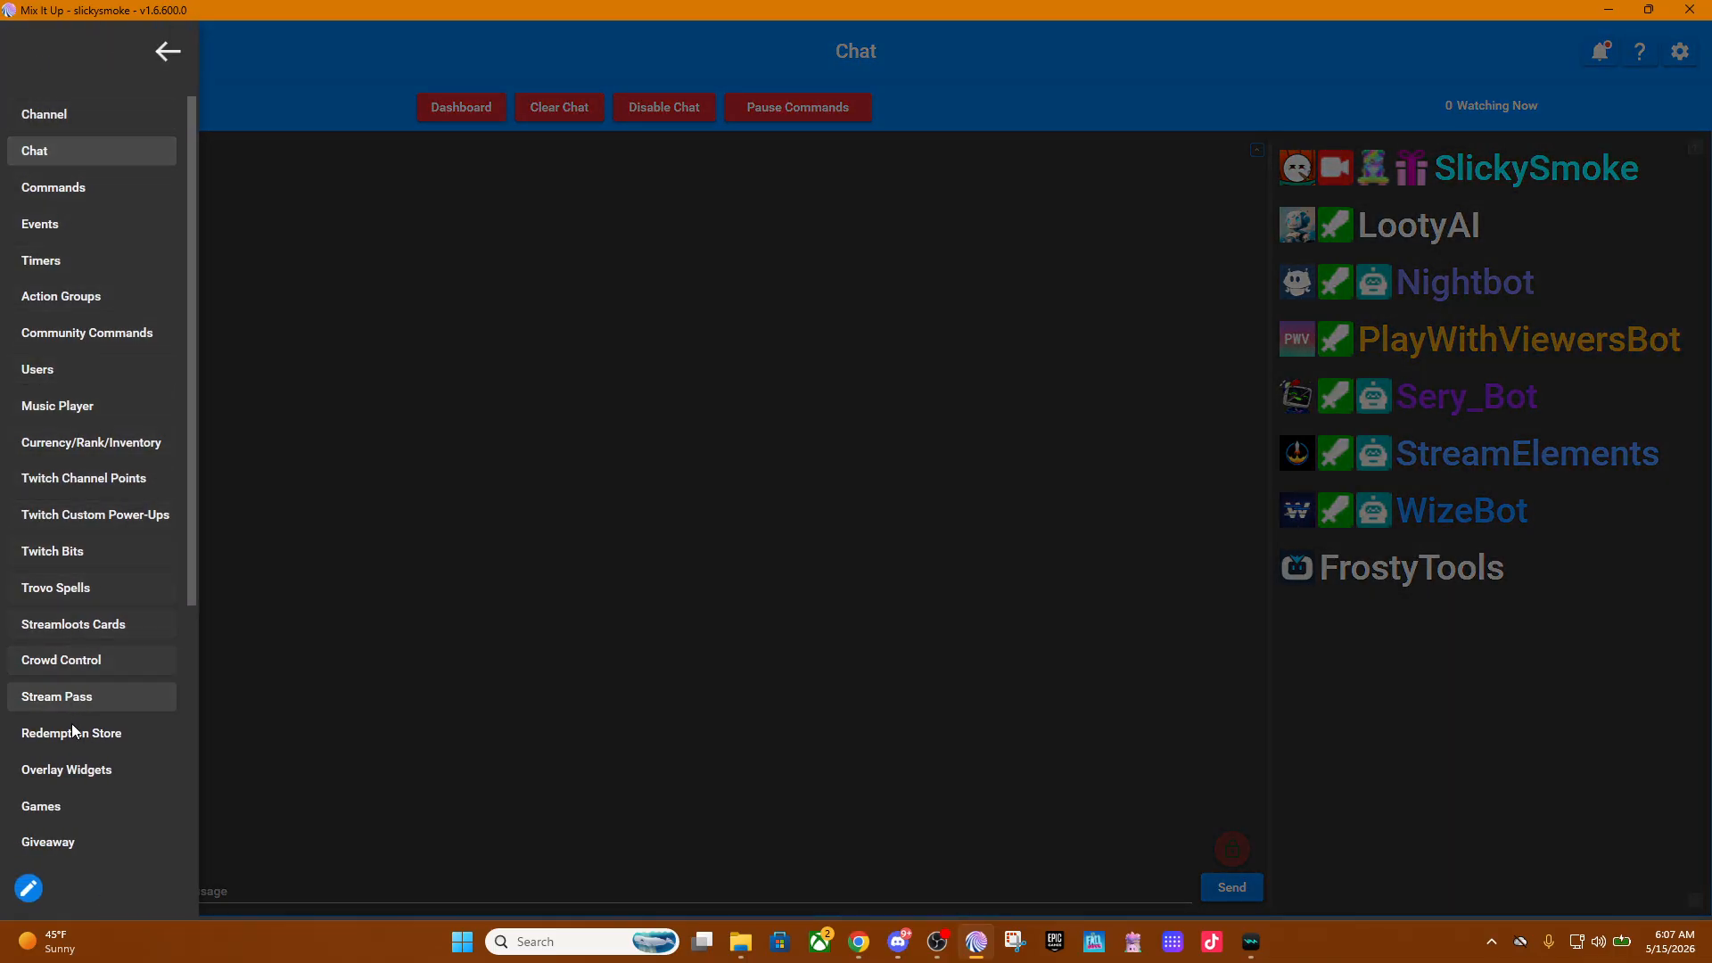
{"action": "scroll", "coordinate": [100, 765], "scroll_direction": "down", "scroll_amount": 5}
{"action": "scroll", "coordinate": [99, 756], "scroll_direction": "up", "scroll_amount": 6}
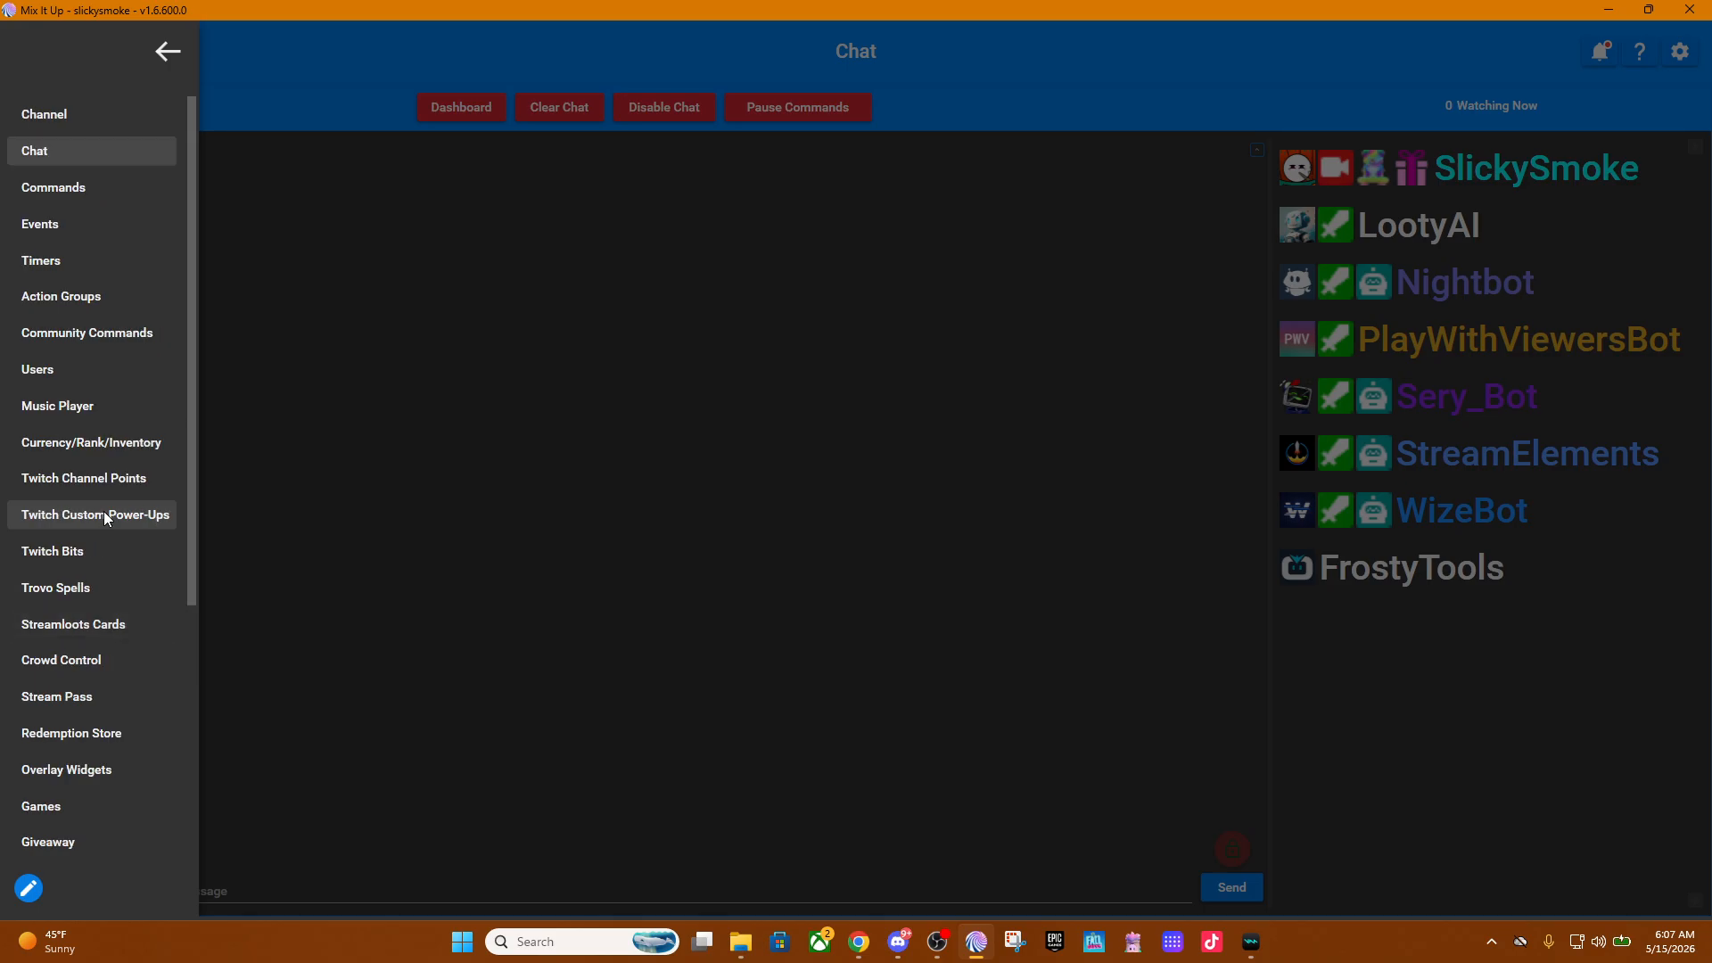
{"action": "left_click", "coordinate": [105, 164]}
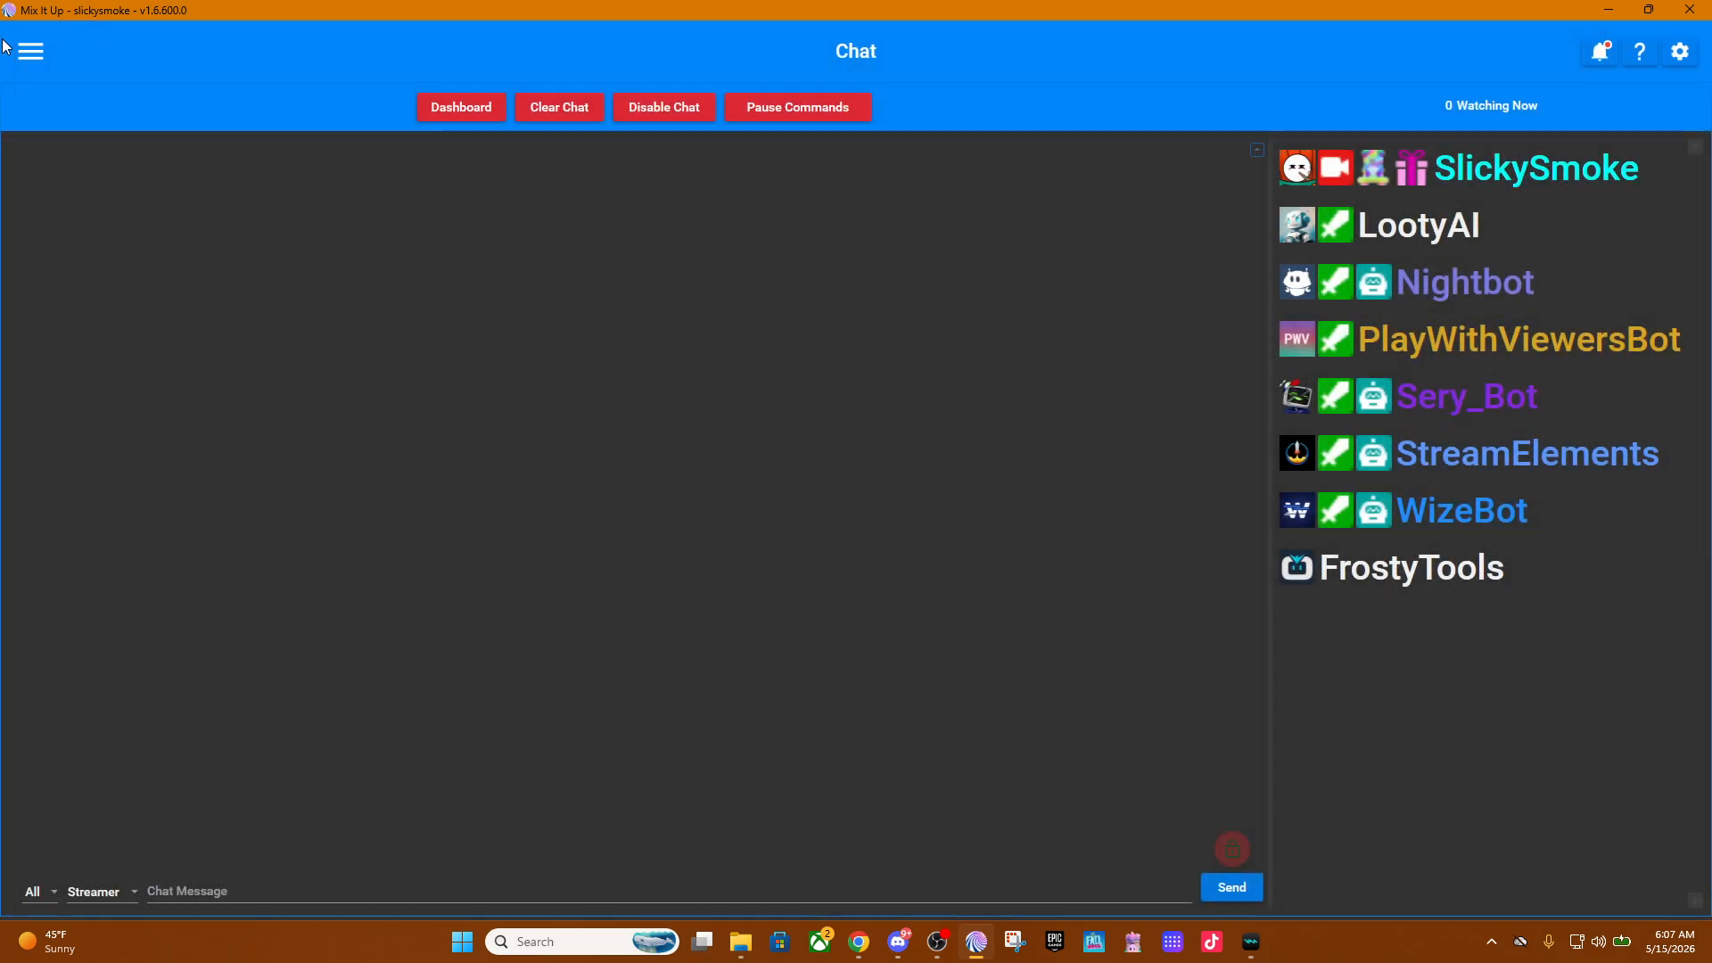
Create a new chat command on the Commands page and name it "countdown".
{"action": "left_click", "coordinate": [40, 52]}
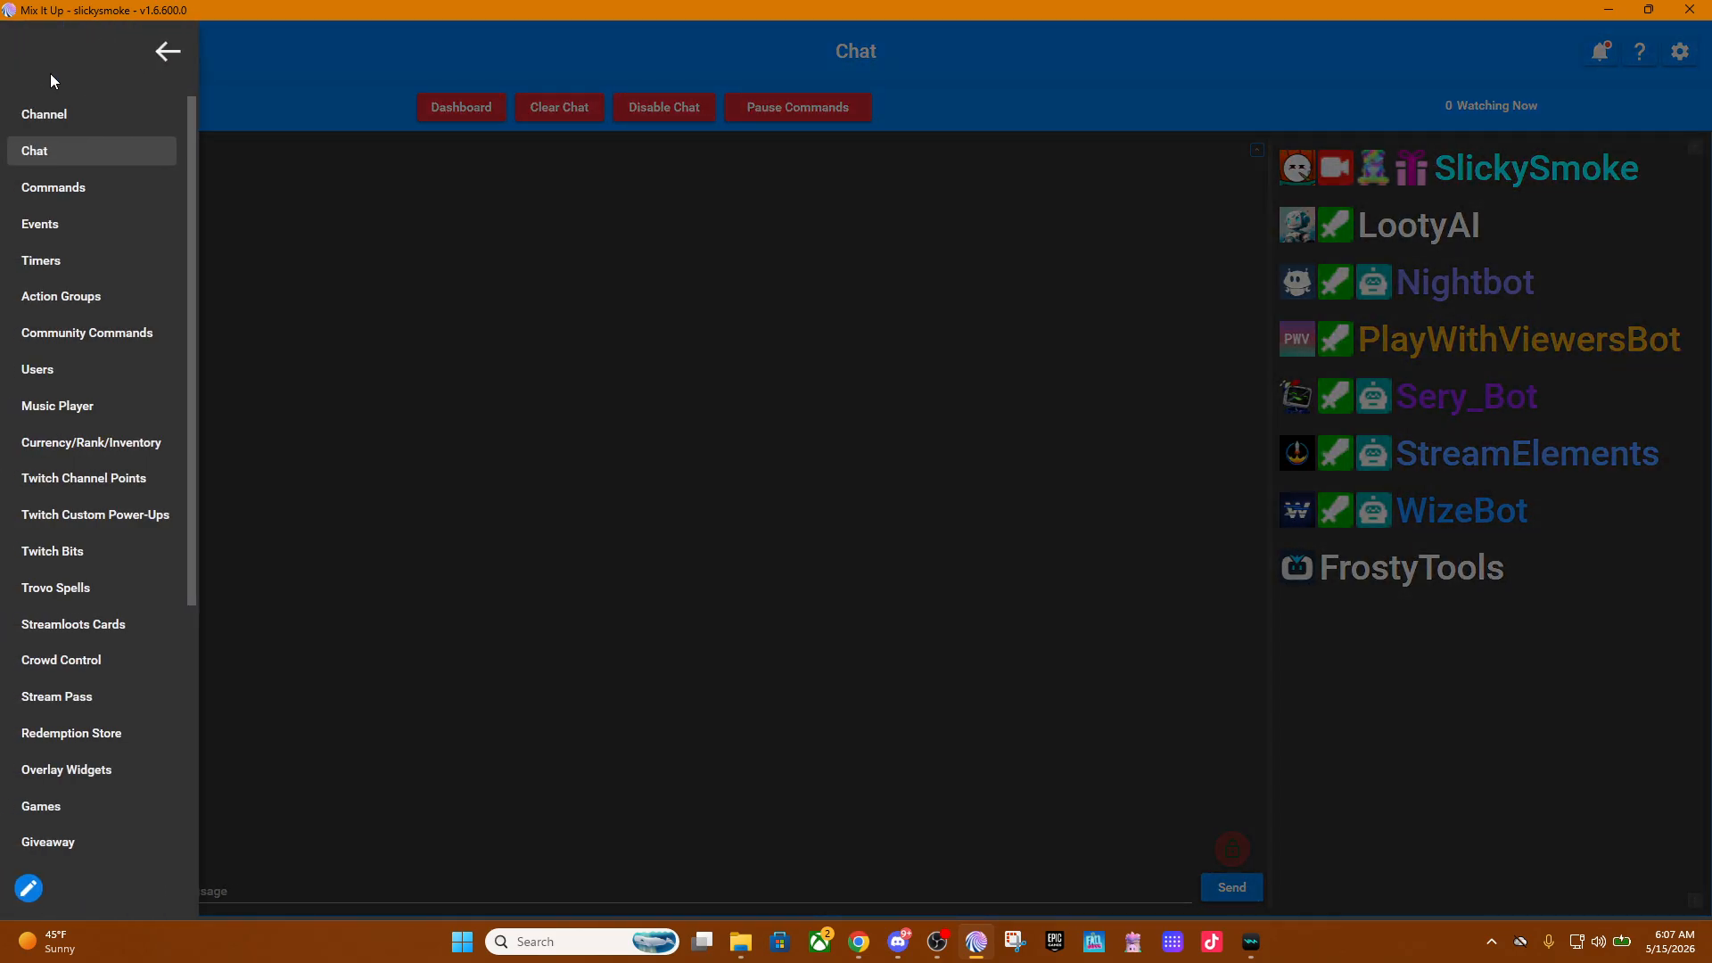
{"action": "left_click", "coordinate": [83, 189]}
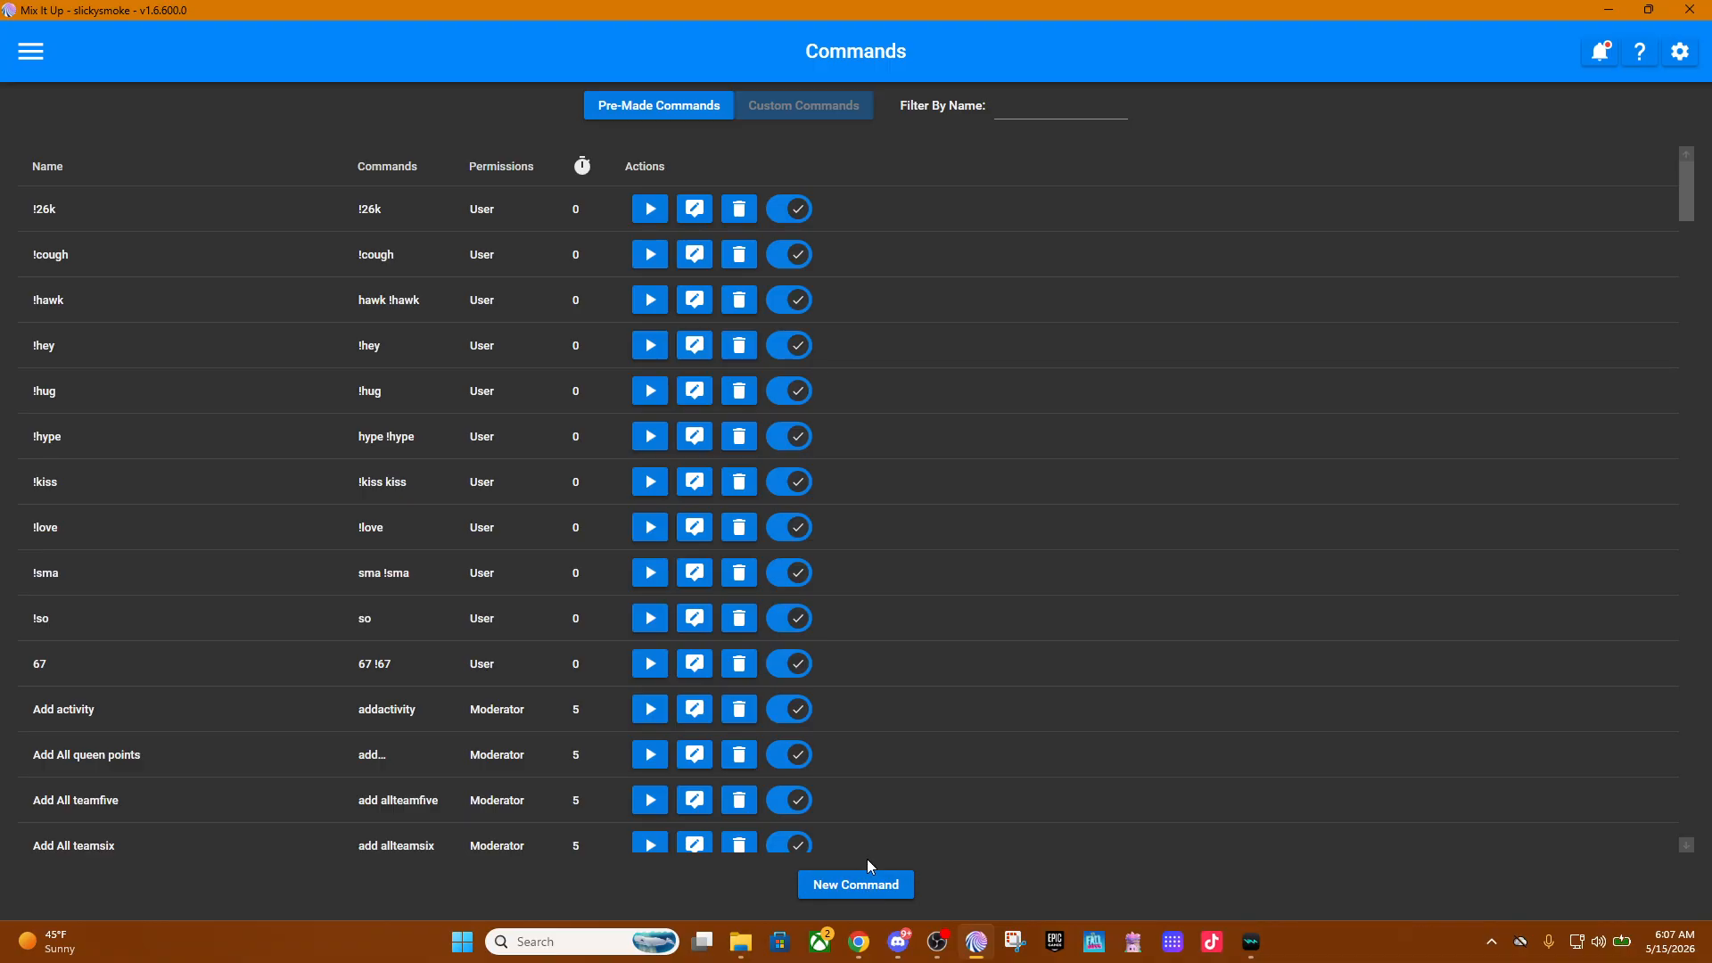
{"action": "left_click", "coordinate": [864, 894]}
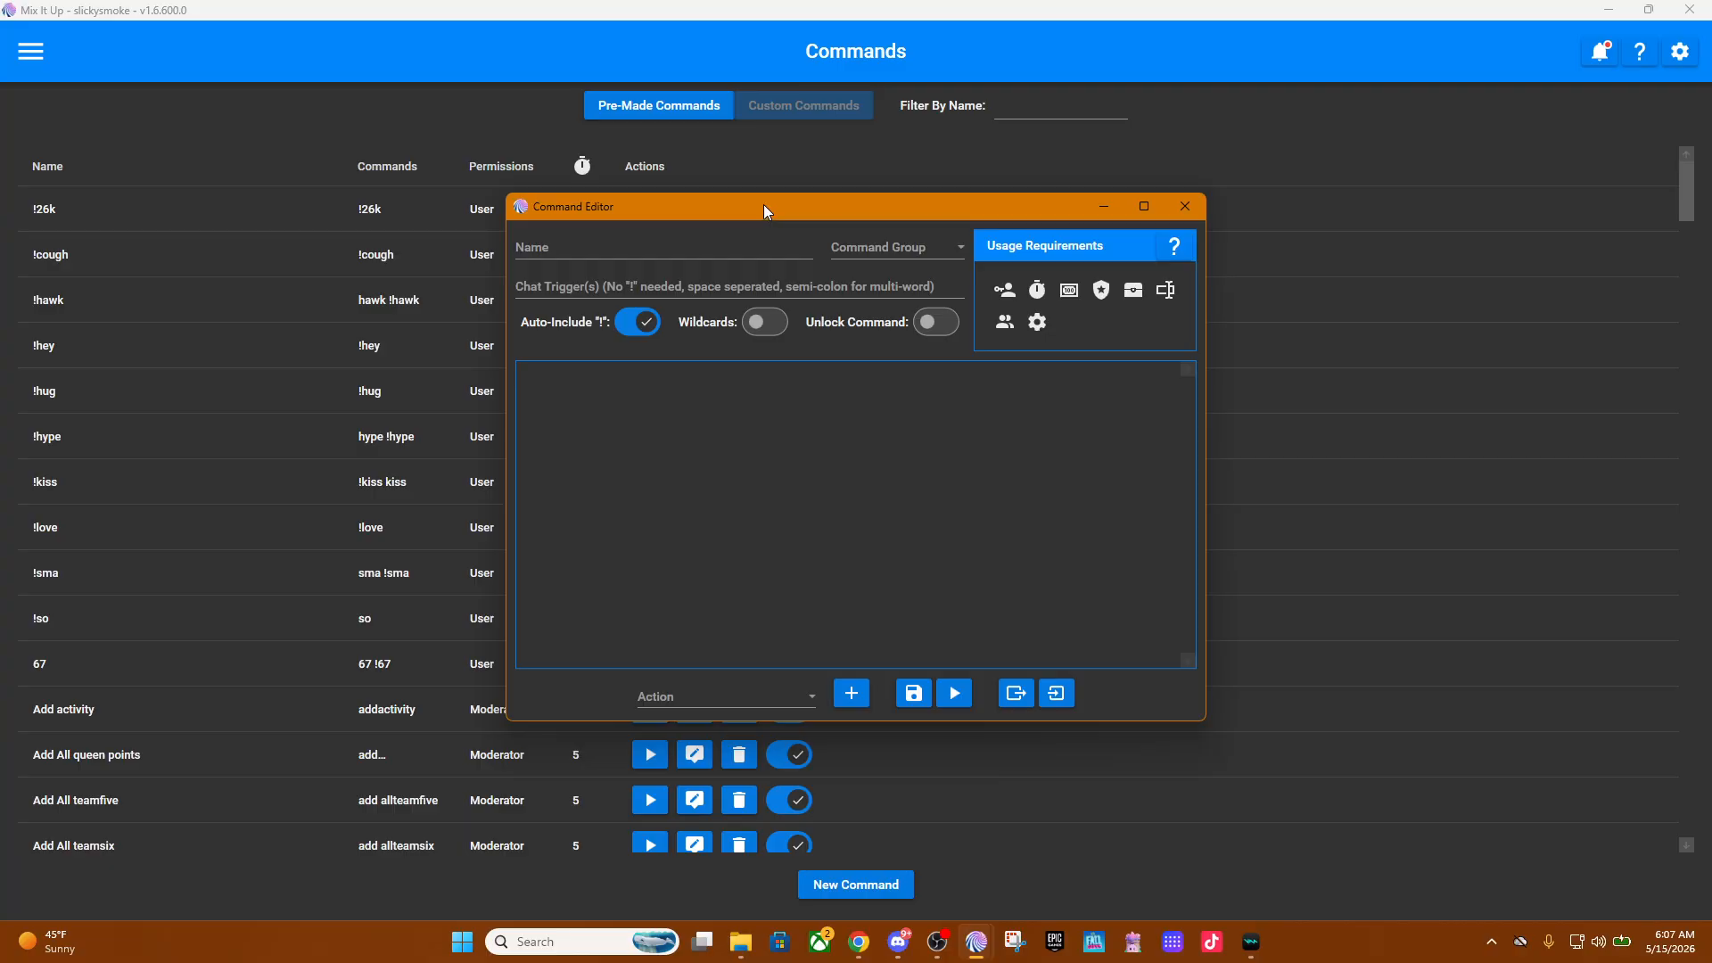
{"action": "left_click", "coordinate": [619, 246]}
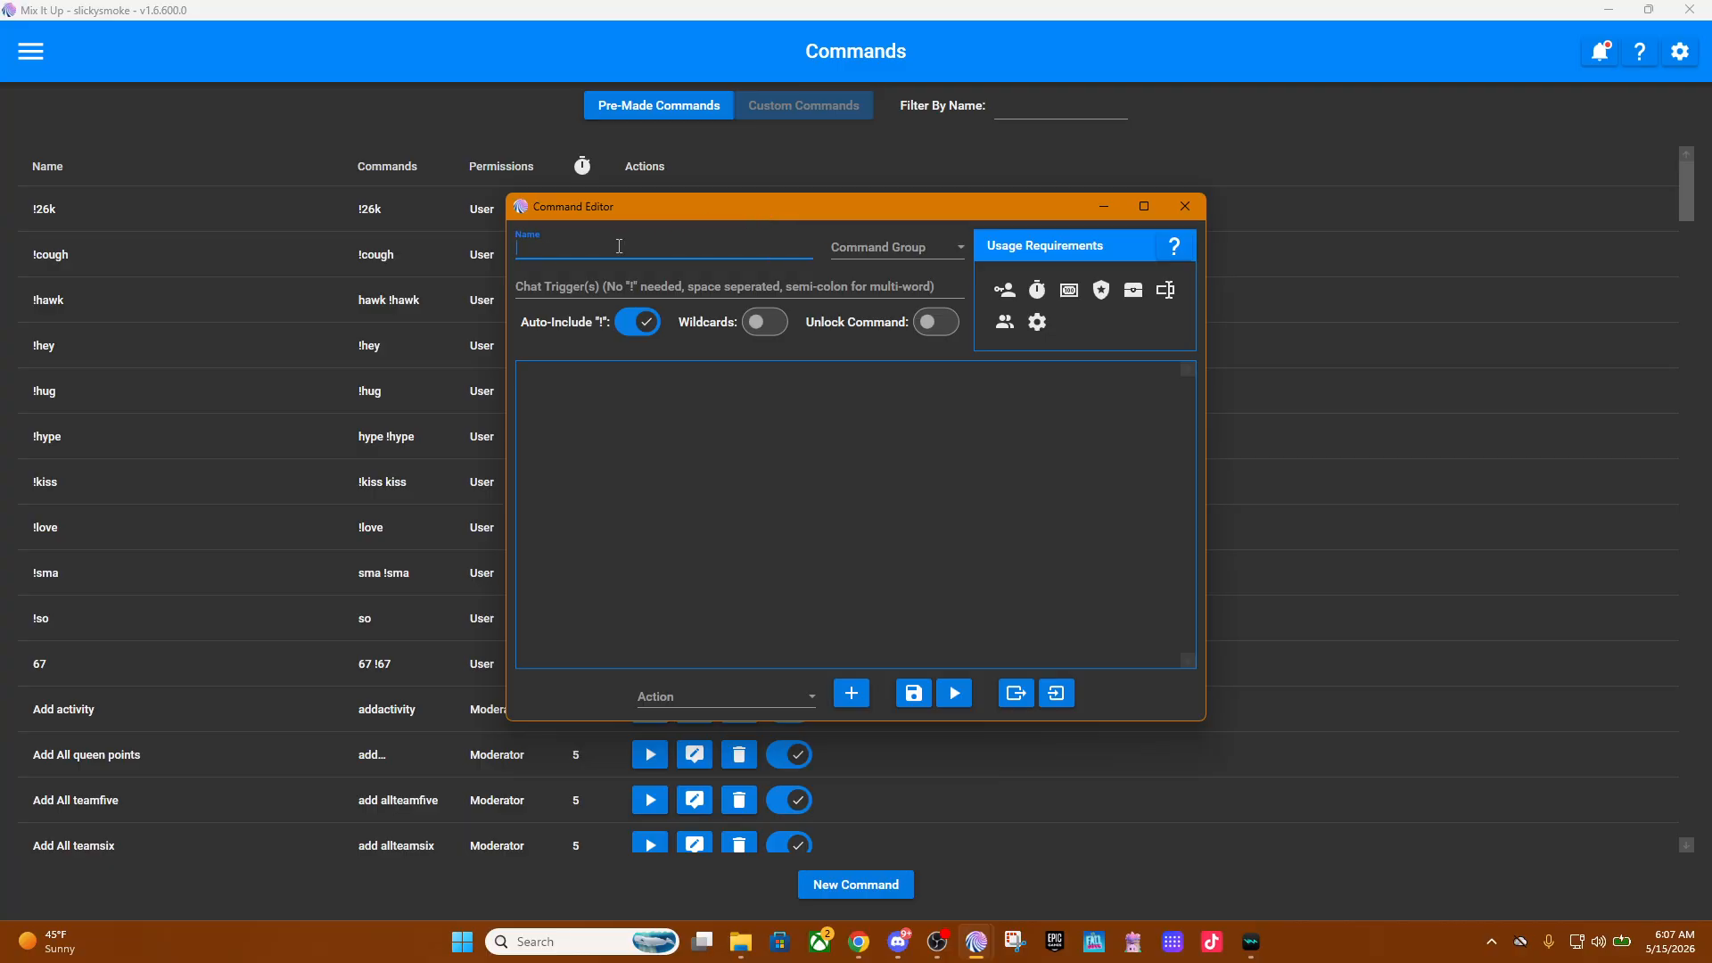
{"action": "type", "text": "countdown"}
Set the command's chat triggers to "countdown" and "!countdown", with automatic inclusion of "!" turned off.
{"action": "key", "text": "Tab"}
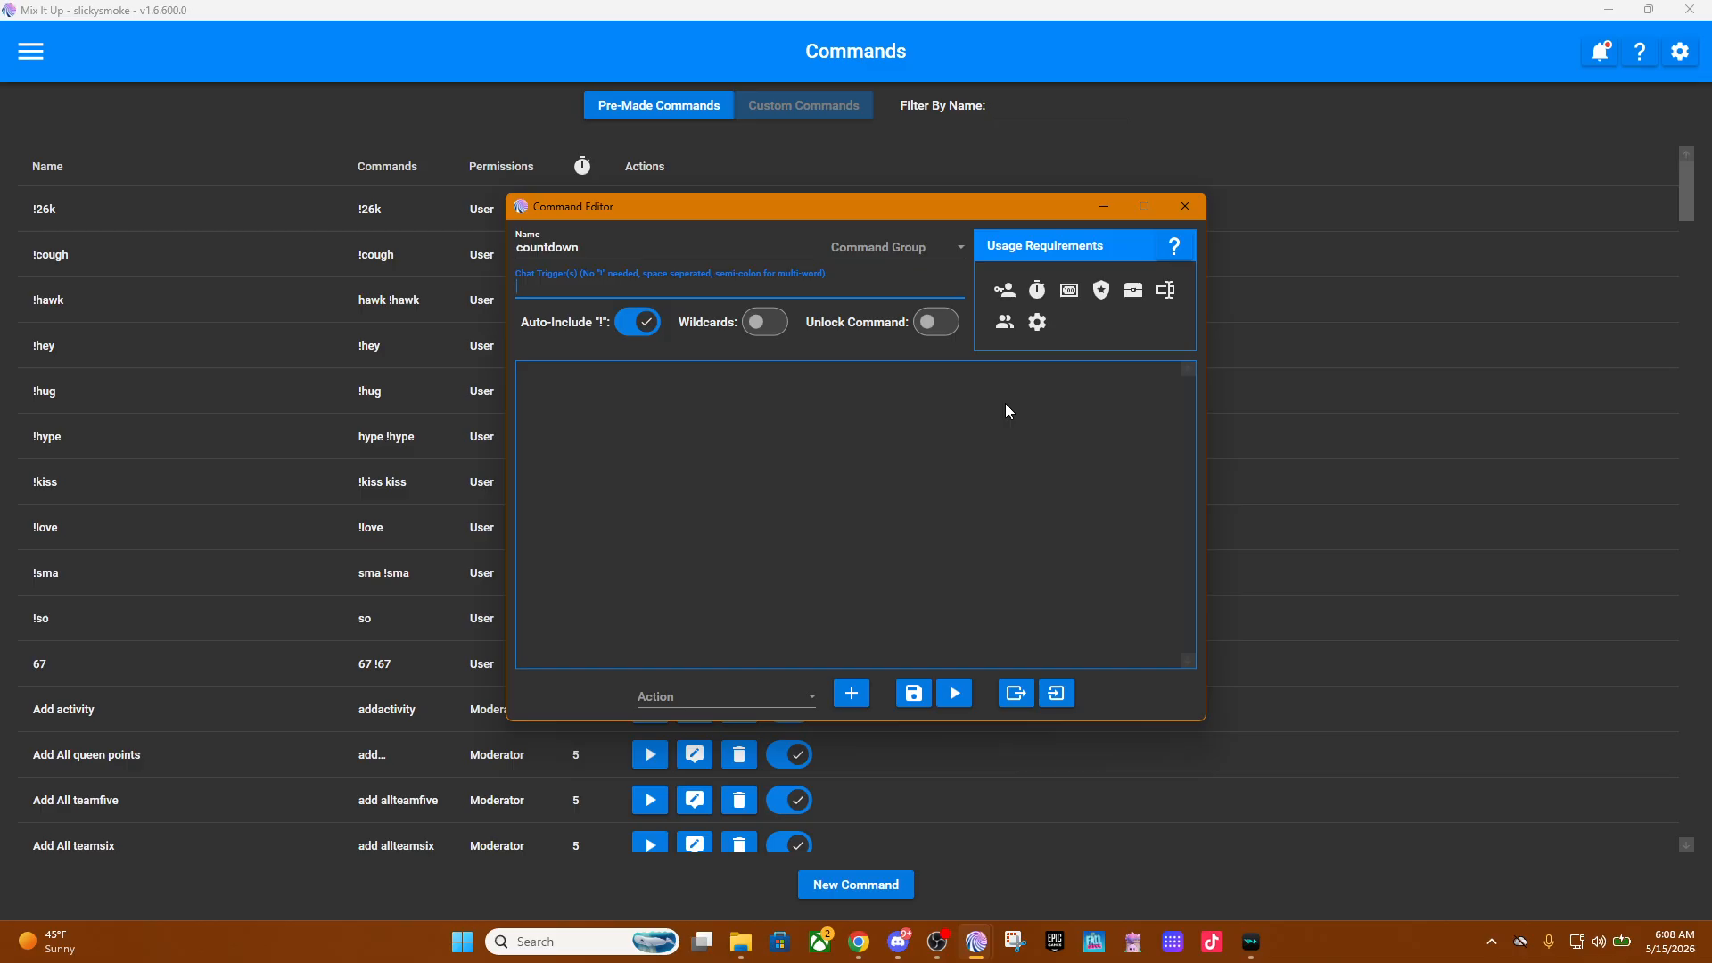
{"action": "type", "text": "countdown"}
{"action": "left_click", "coordinate": [644, 329]}
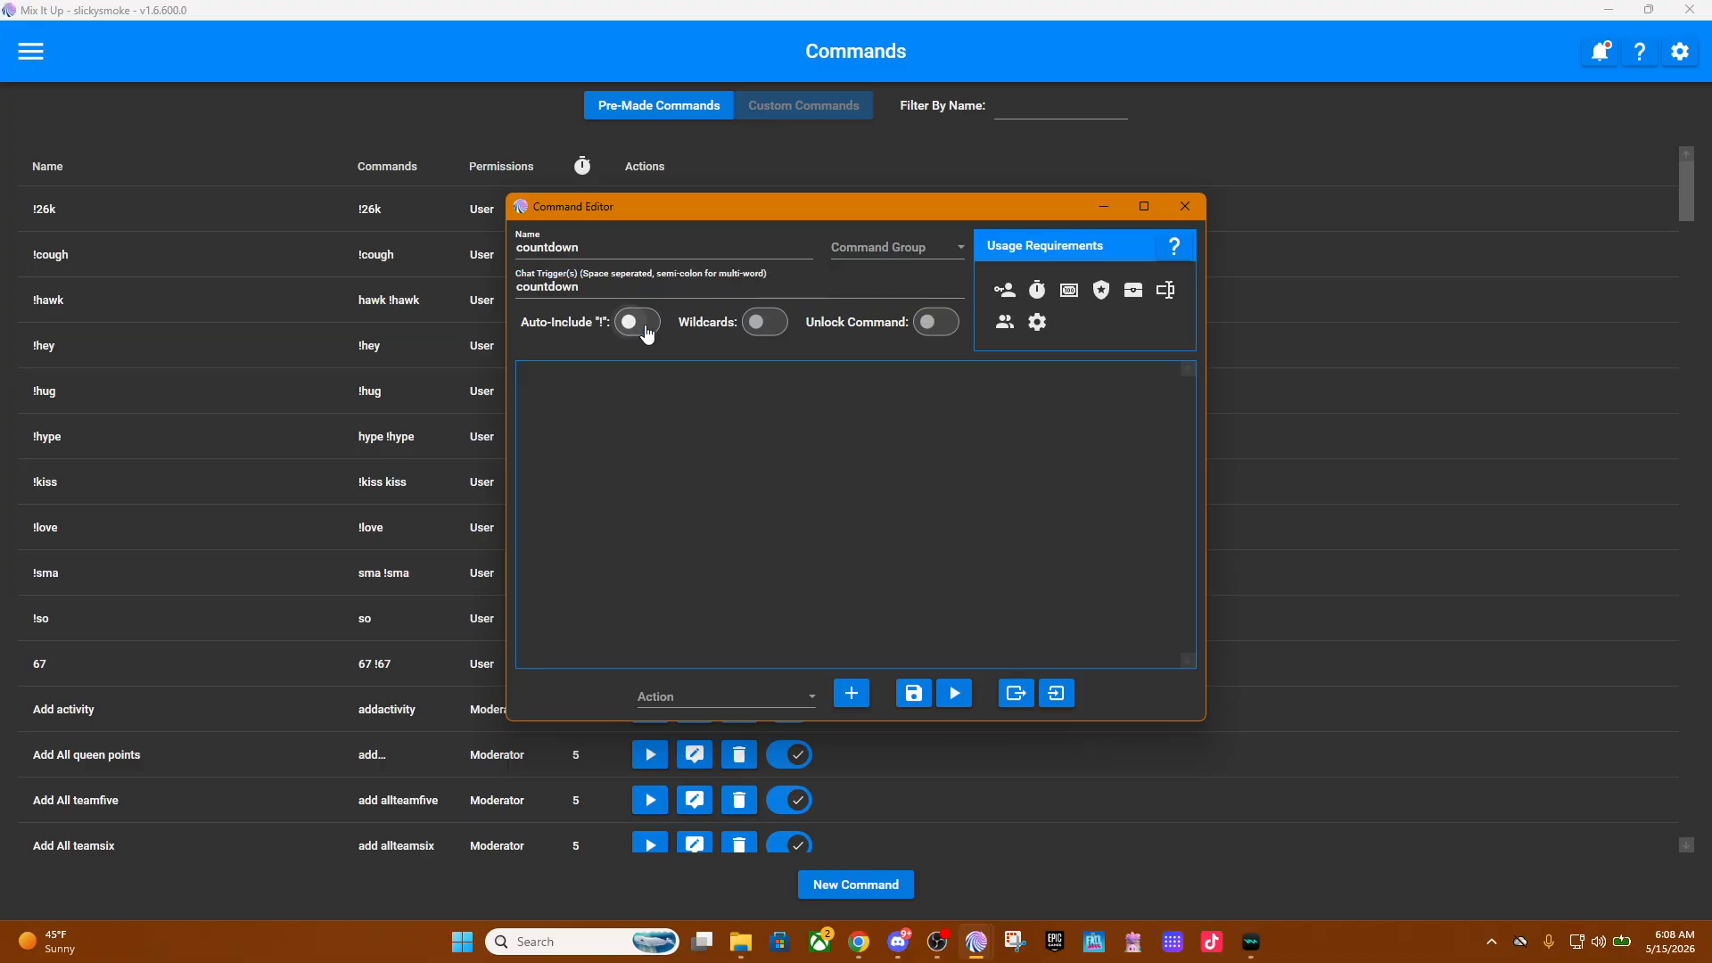
{"action": "key", "text": "shift+Tab"}
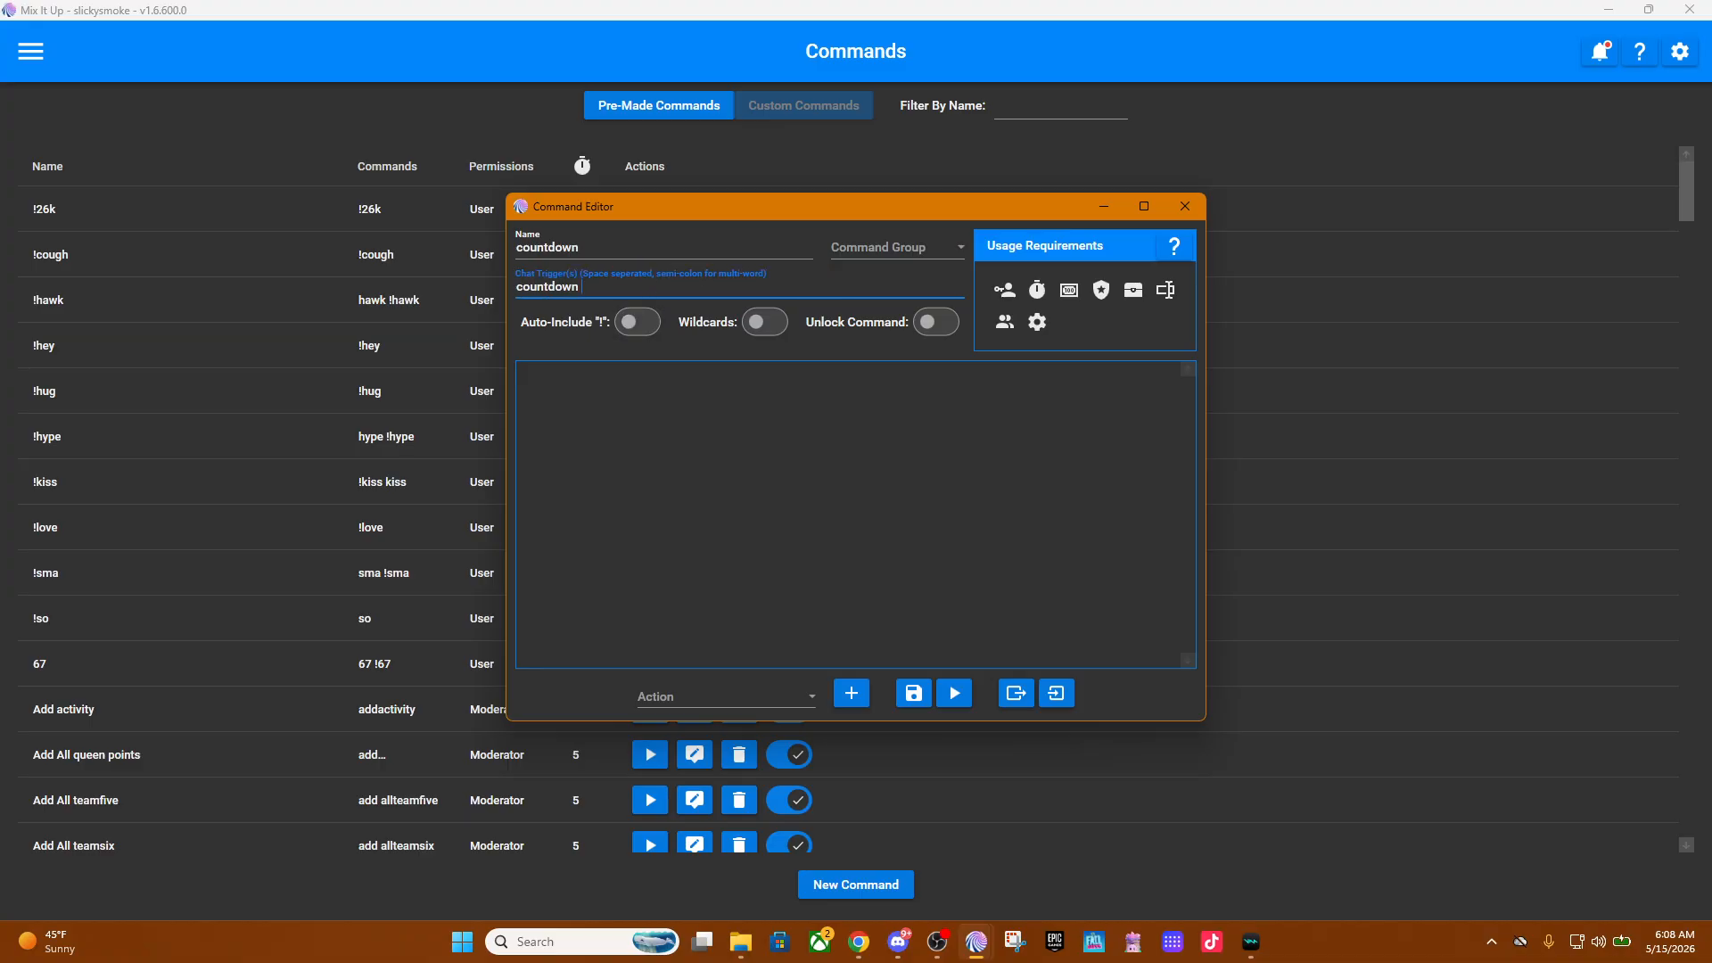
{"action": "type", "text": "!countdown"}
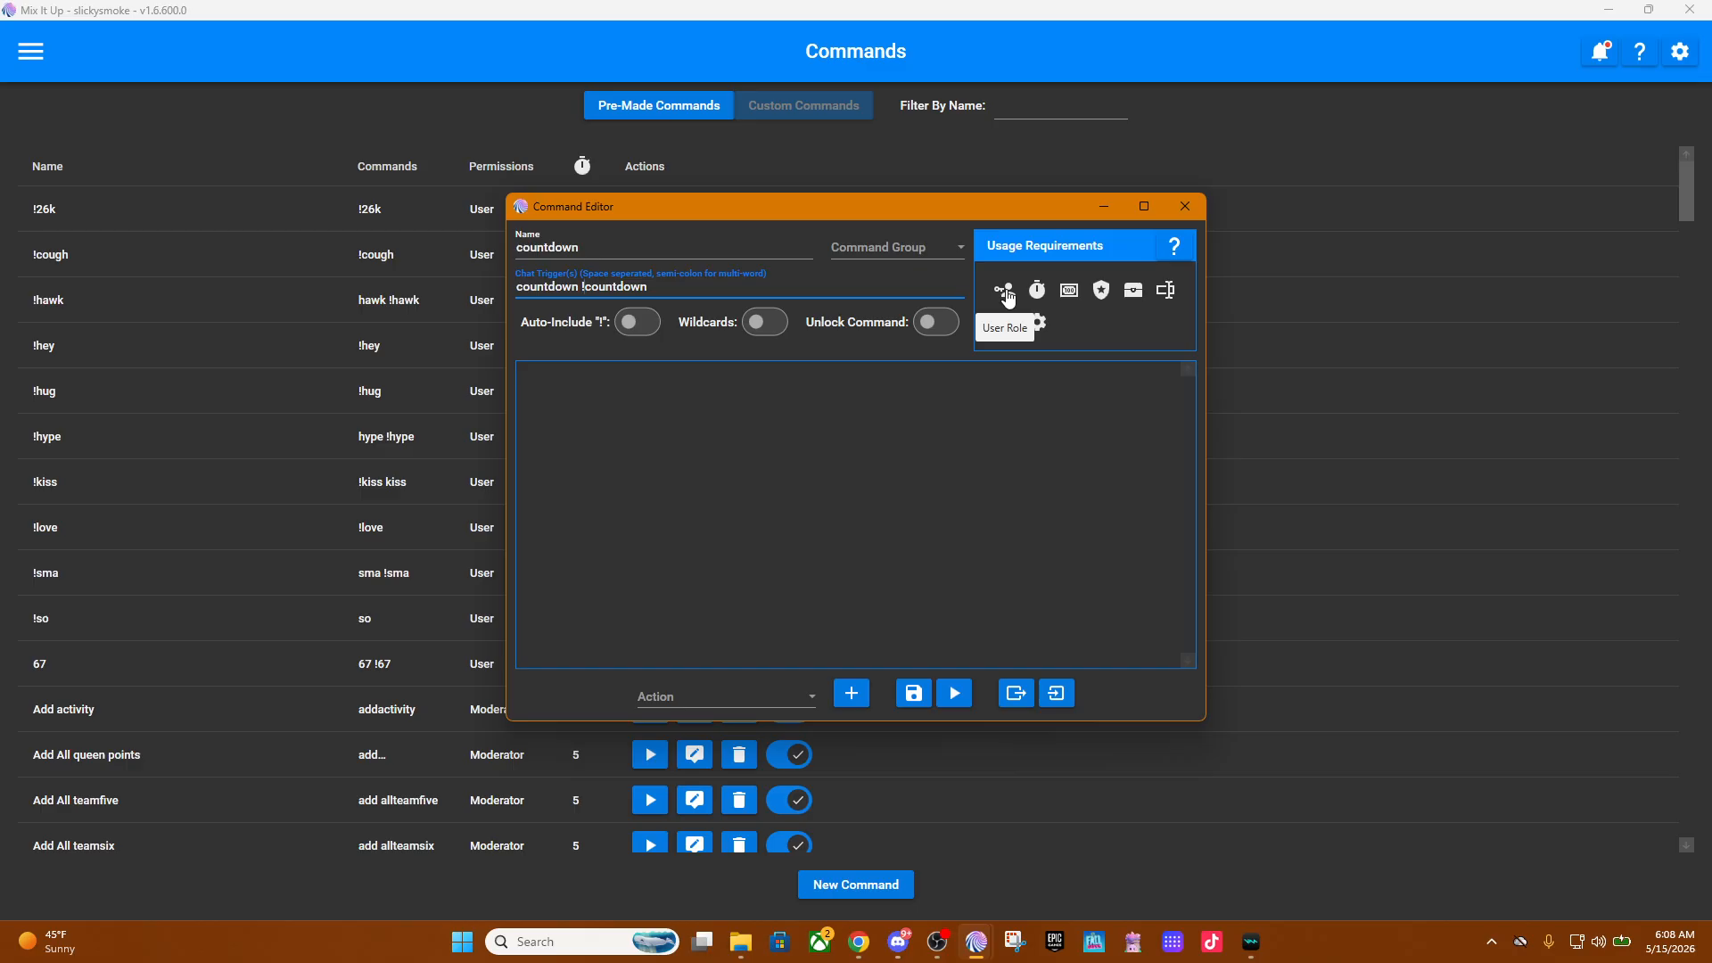
Restrict the command's usage to the Moderator user role.
{"action": "left_click", "coordinate": [1008, 297]}
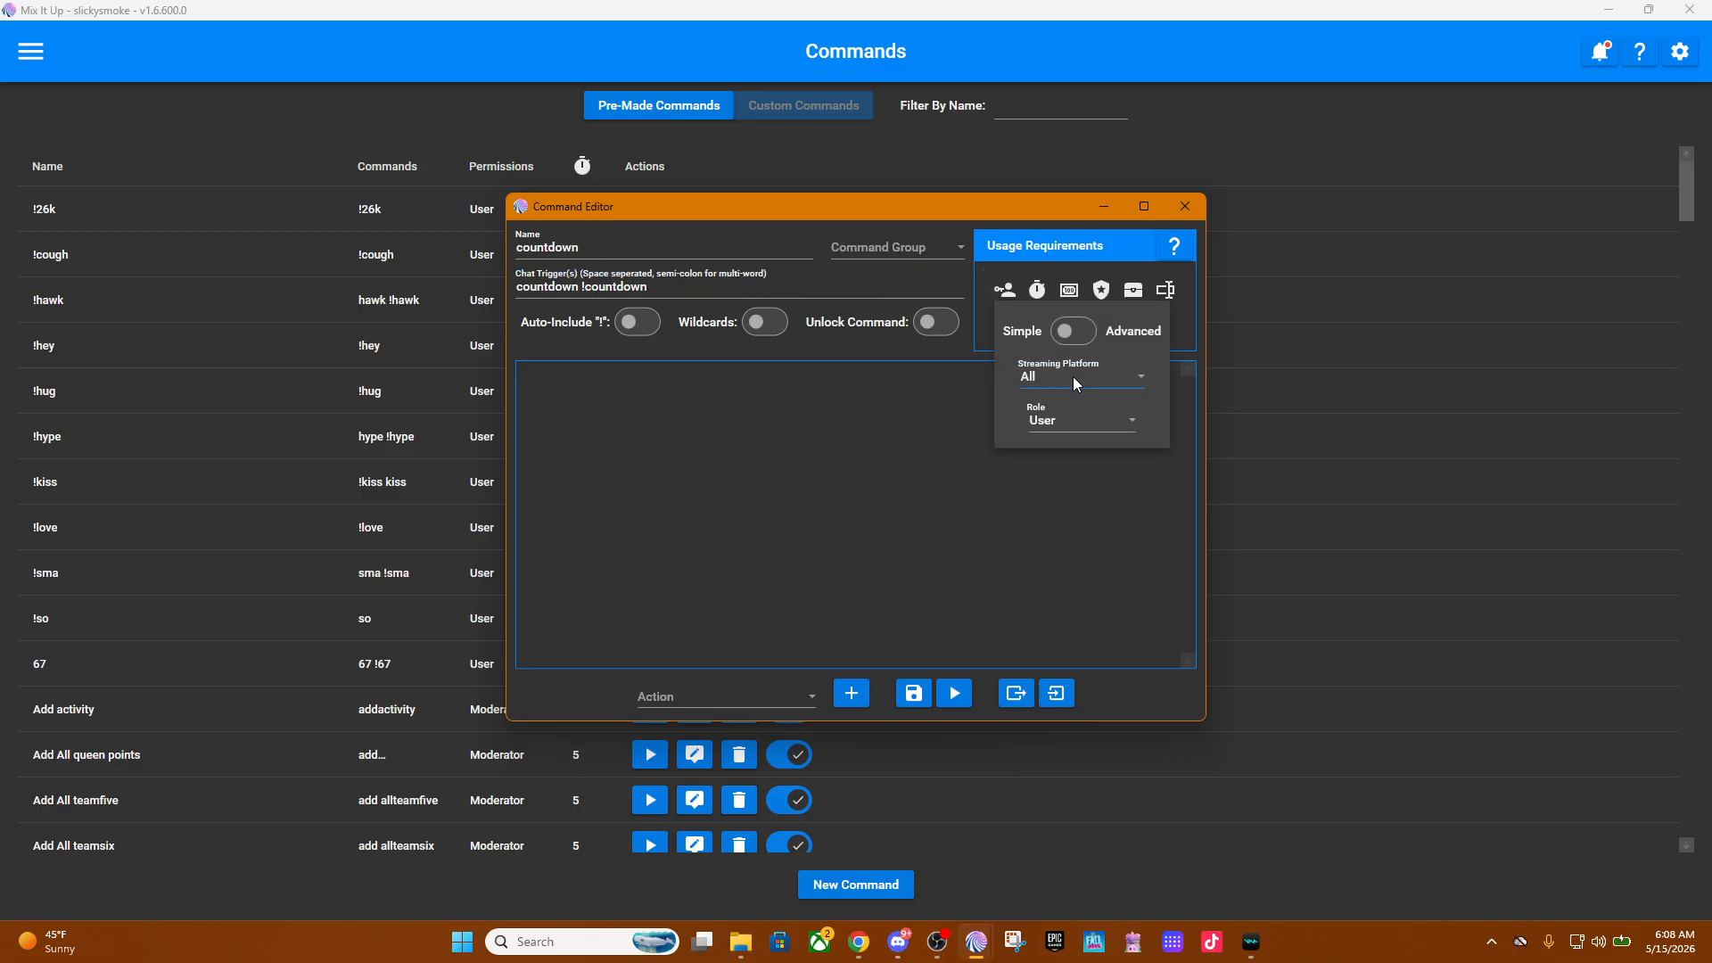
{"action": "left_click", "coordinate": [1100, 425]}
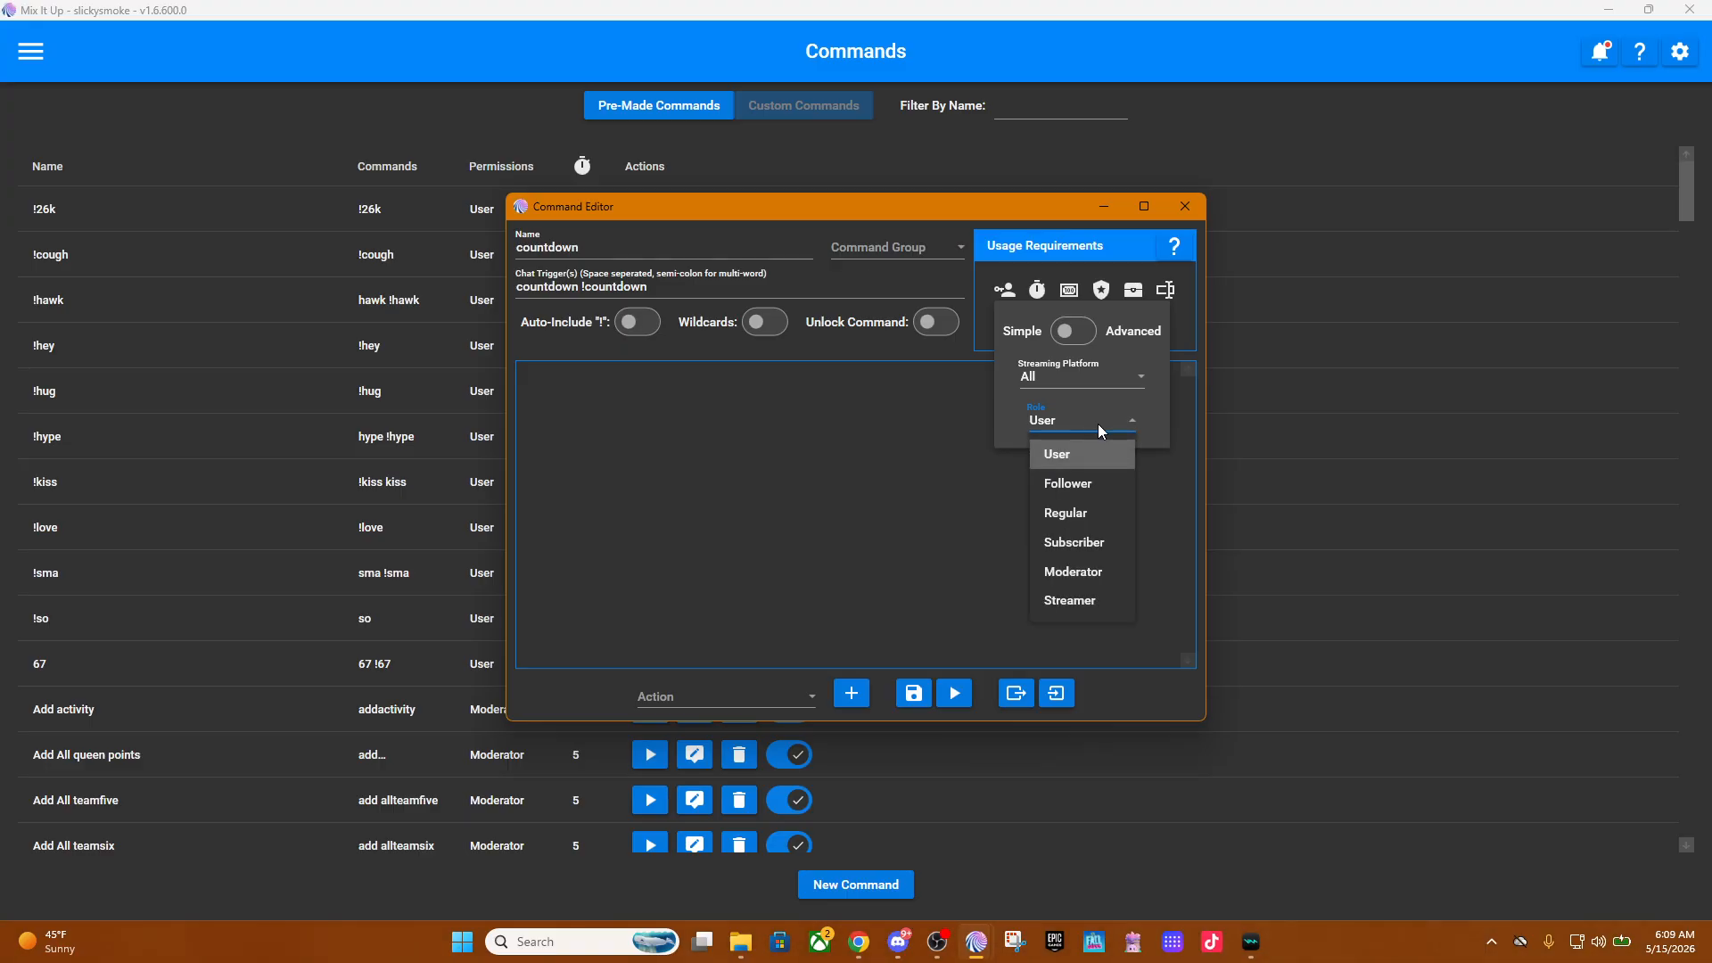
{"action": "left_click", "coordinate": [1084, 575]}
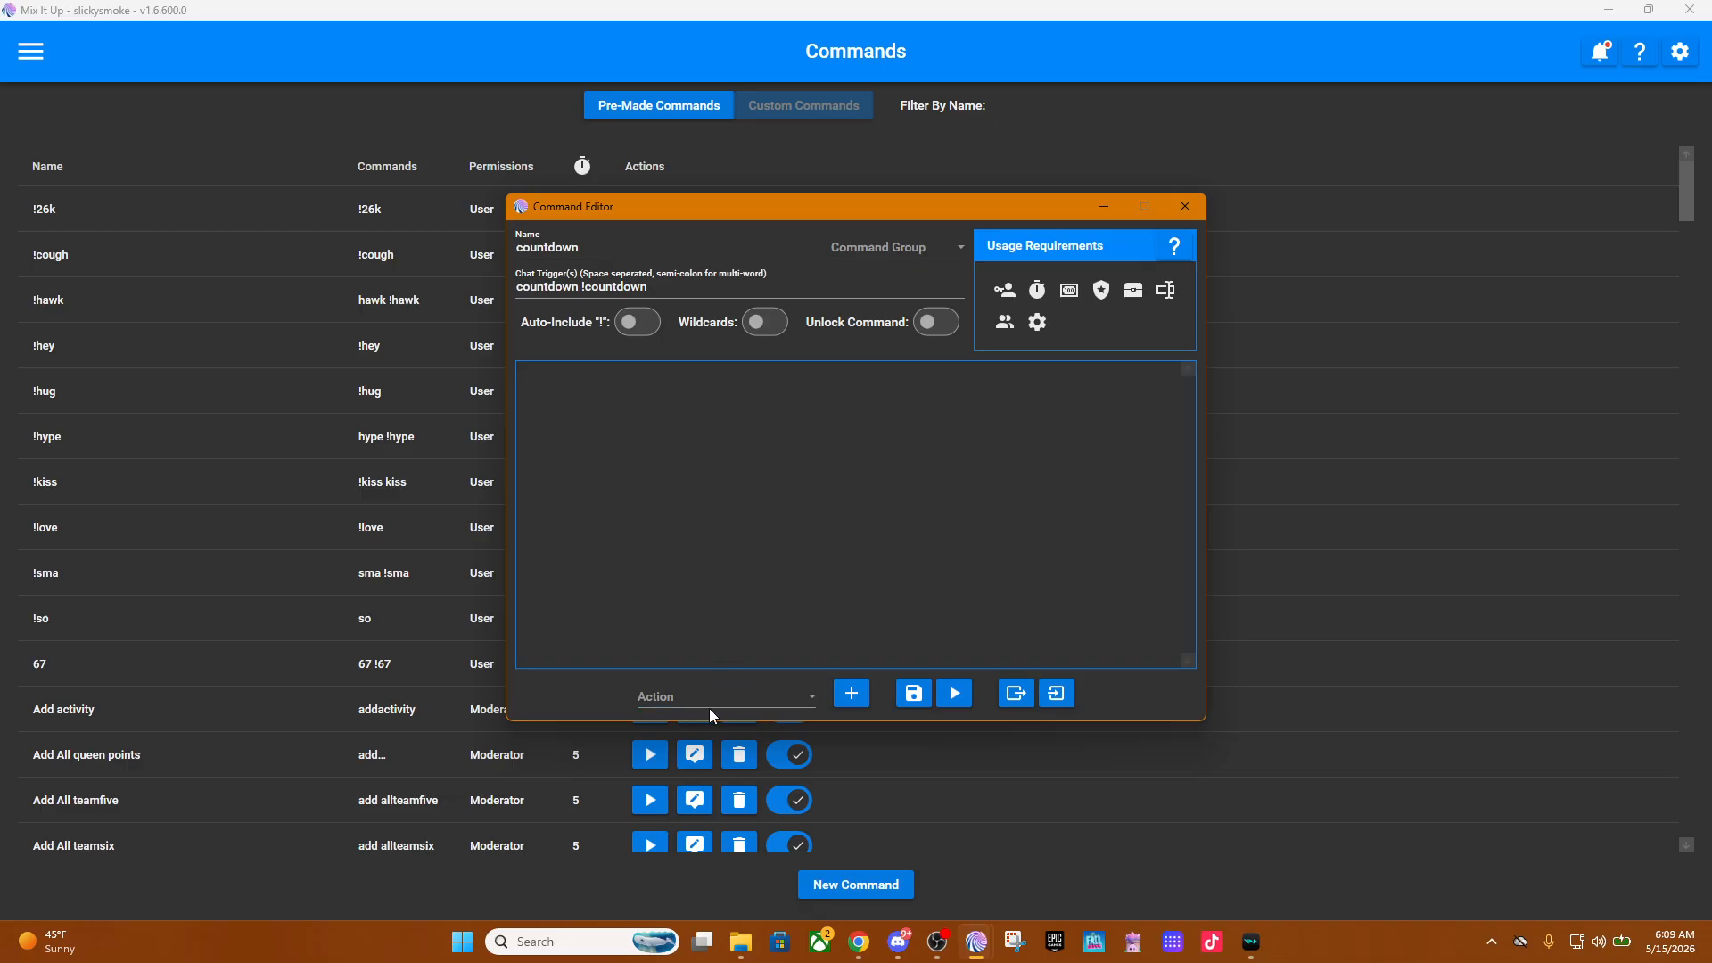
Add a Chat Message action to the countdown command.
{"action": "left_click", "coordinate": [781, 703]}
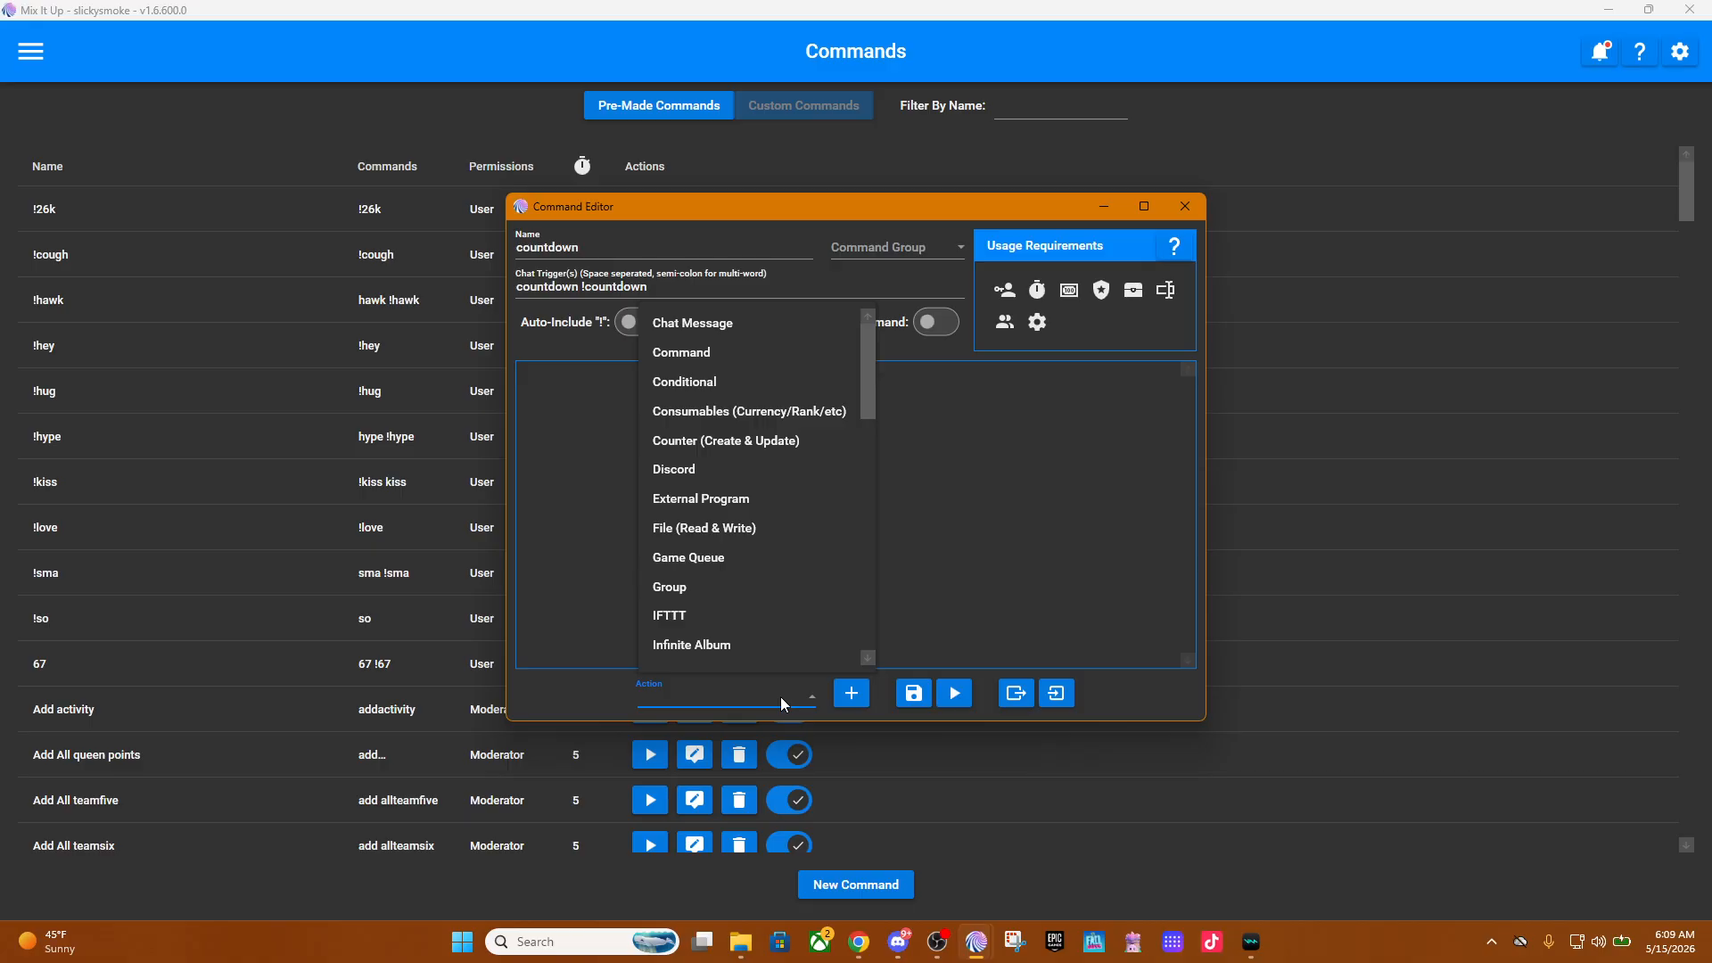
{"action": "scroll", "coordinate": [765, 573], "scroll_direction": "down", "scroll_amount": 1}
{"action": "scroll", "coordinate": [752, 398], "scroll_direction": "up", "scroll_amount": 1}
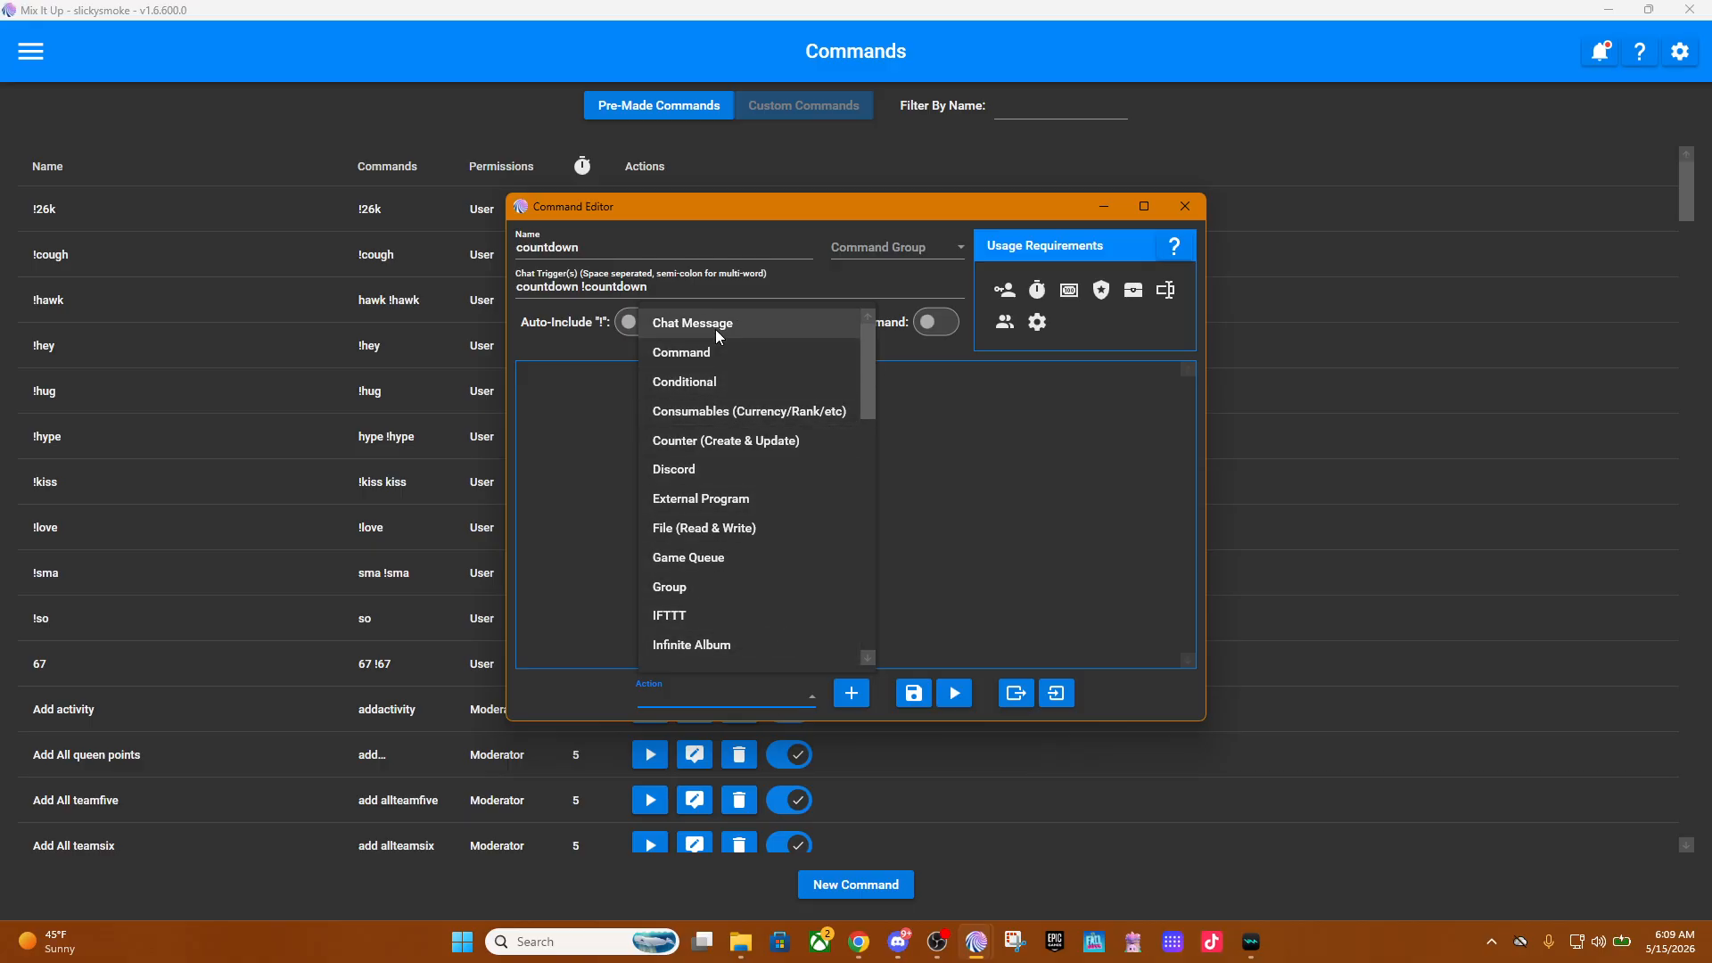
{"action": "scroll", "coordinate": [725, 460], "scroll_direction": "down", "scroll_amount": 4}
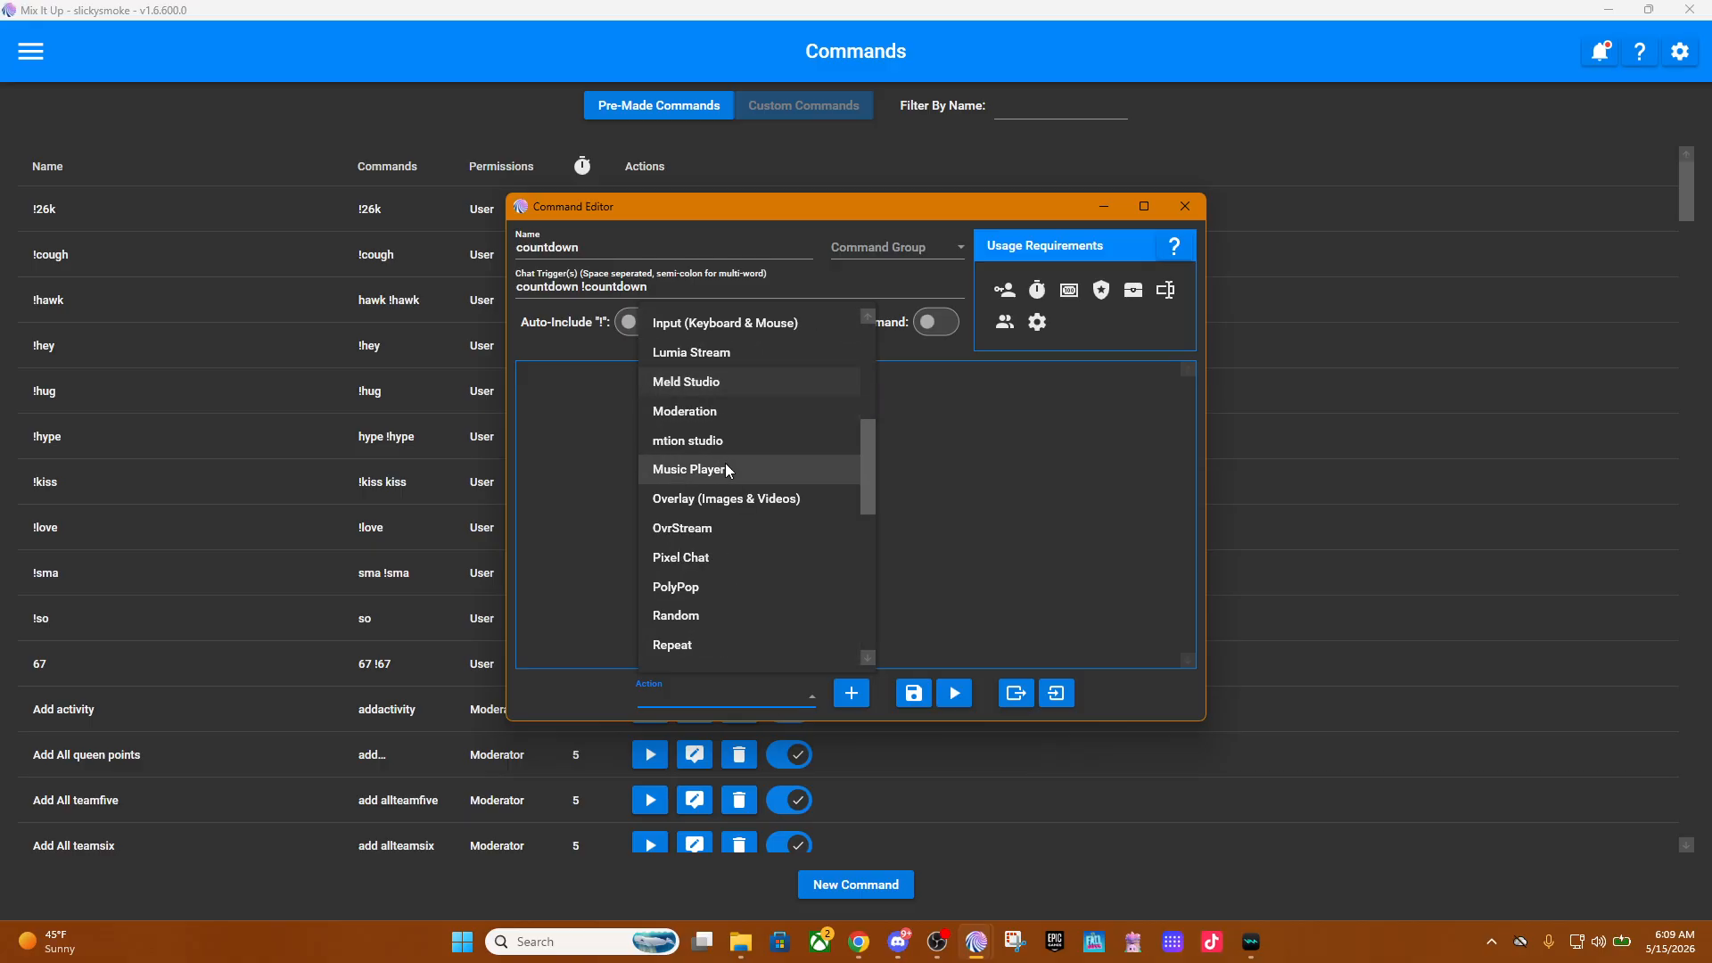
{"action": "scroll", "coordinate": [725, 466], "scroll_direction": "up", "scroll_amount": 4}
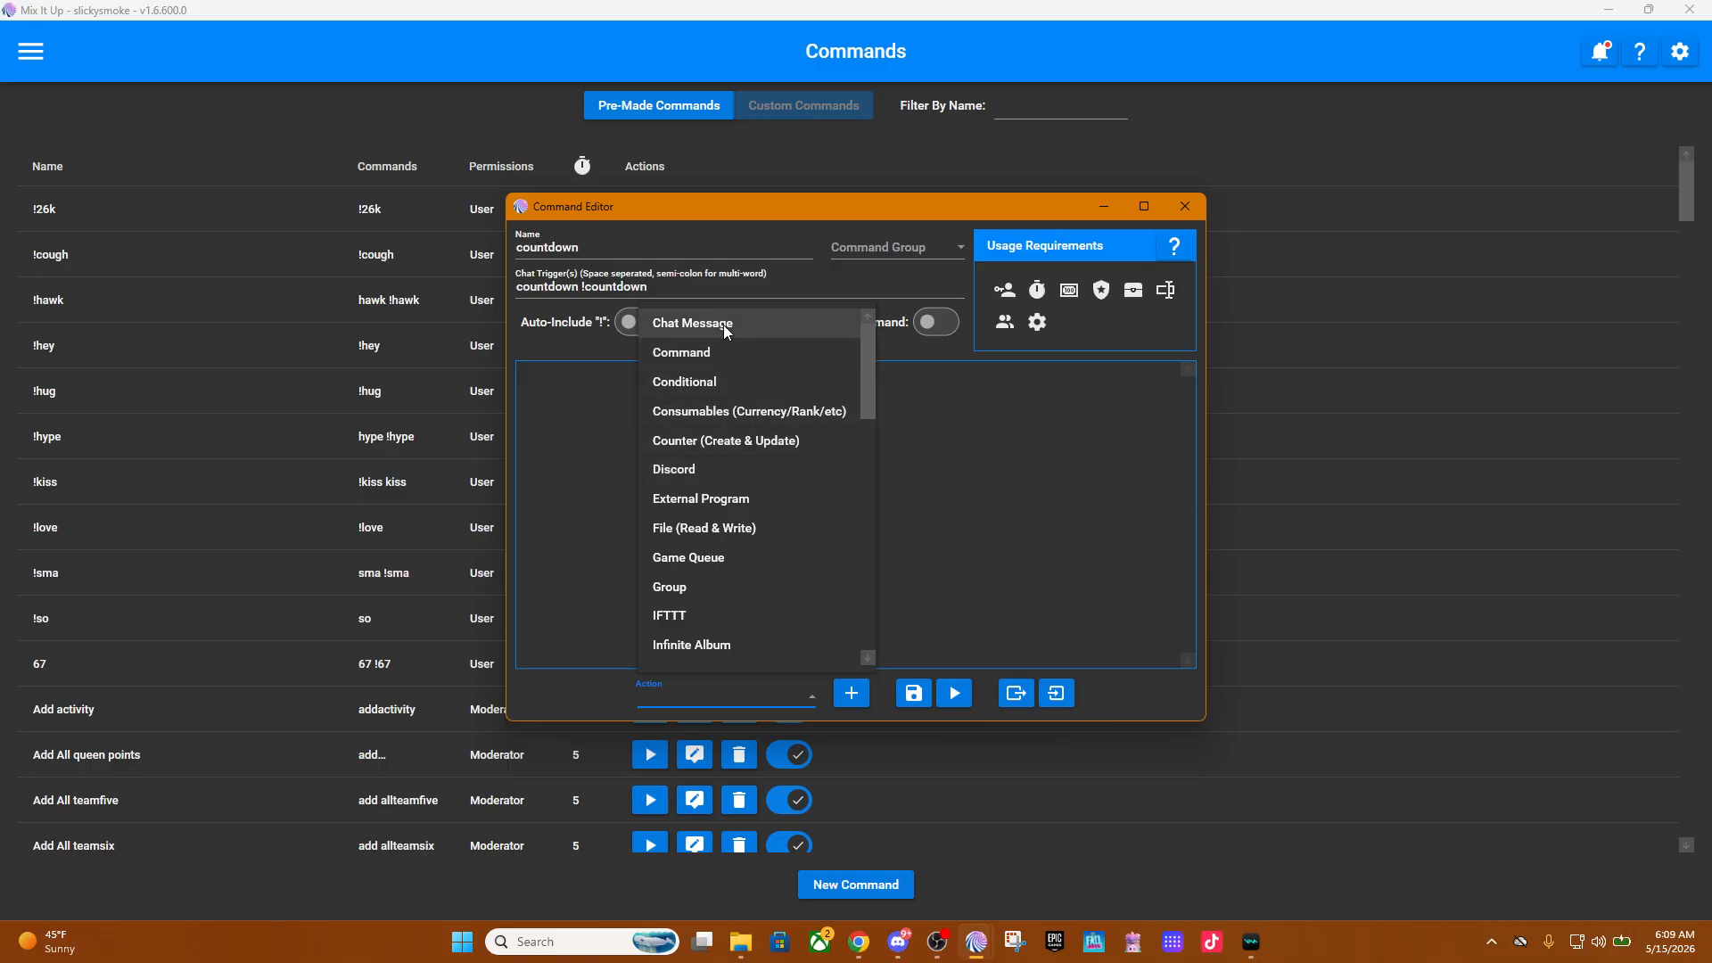
{"action": "left_click", "coordinate": [720, 327]}
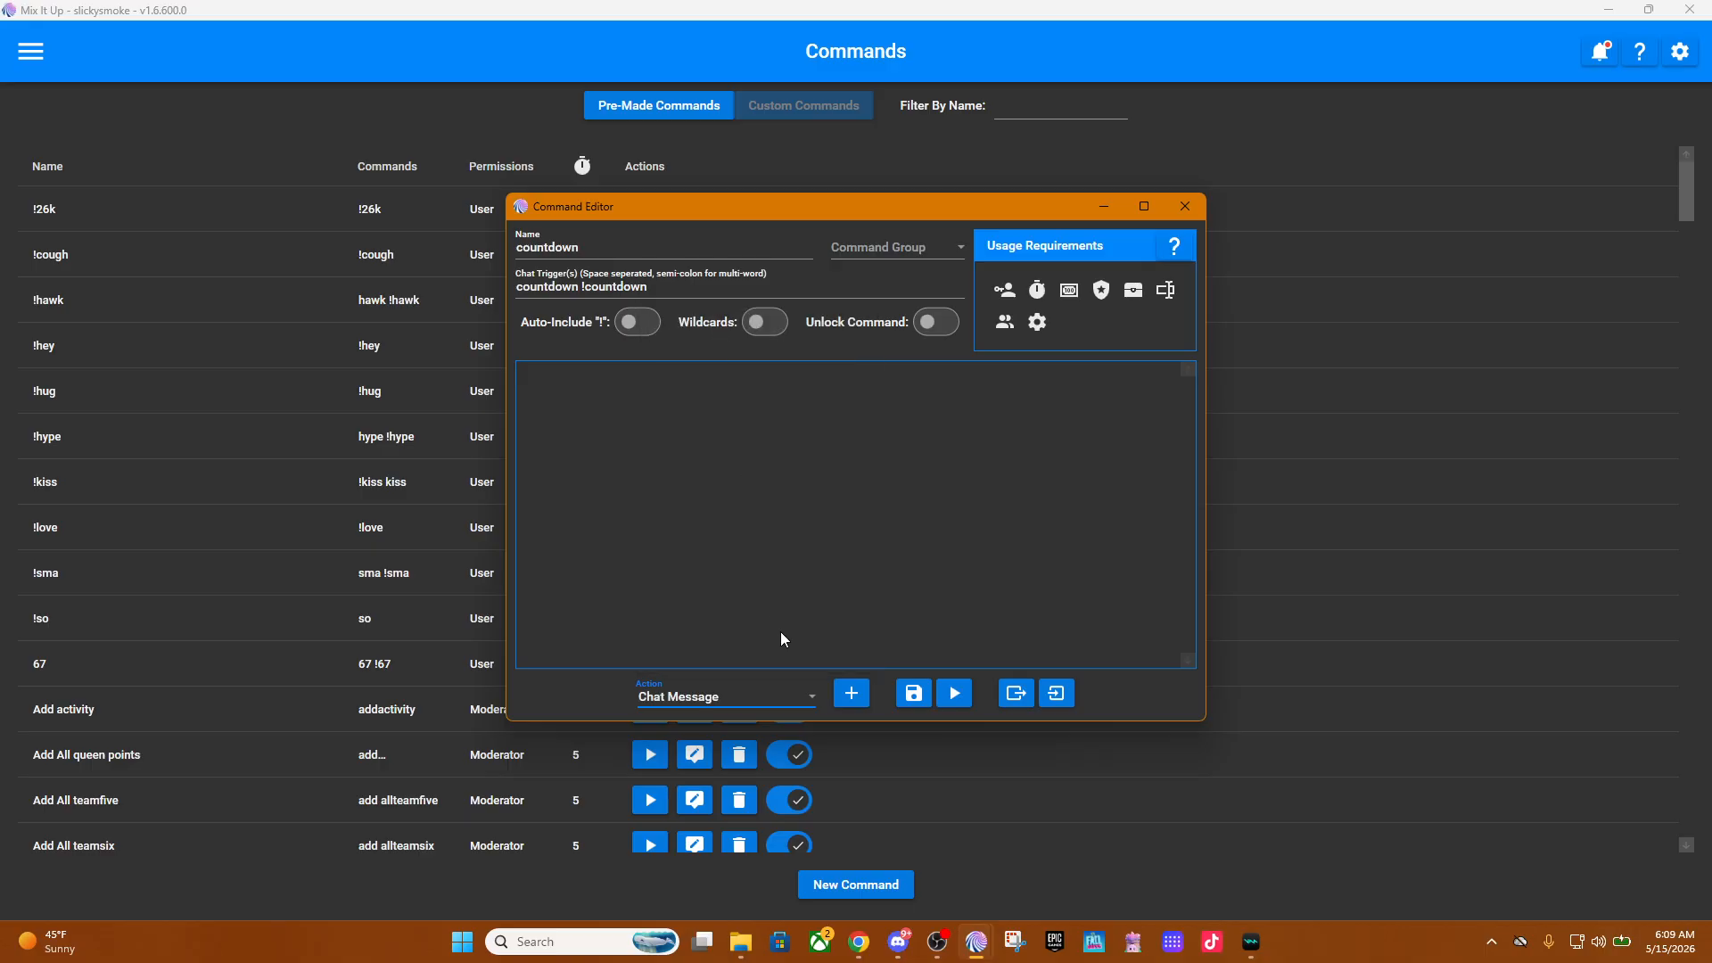
{"action": "left_click", "coordinate": [853, 703]}
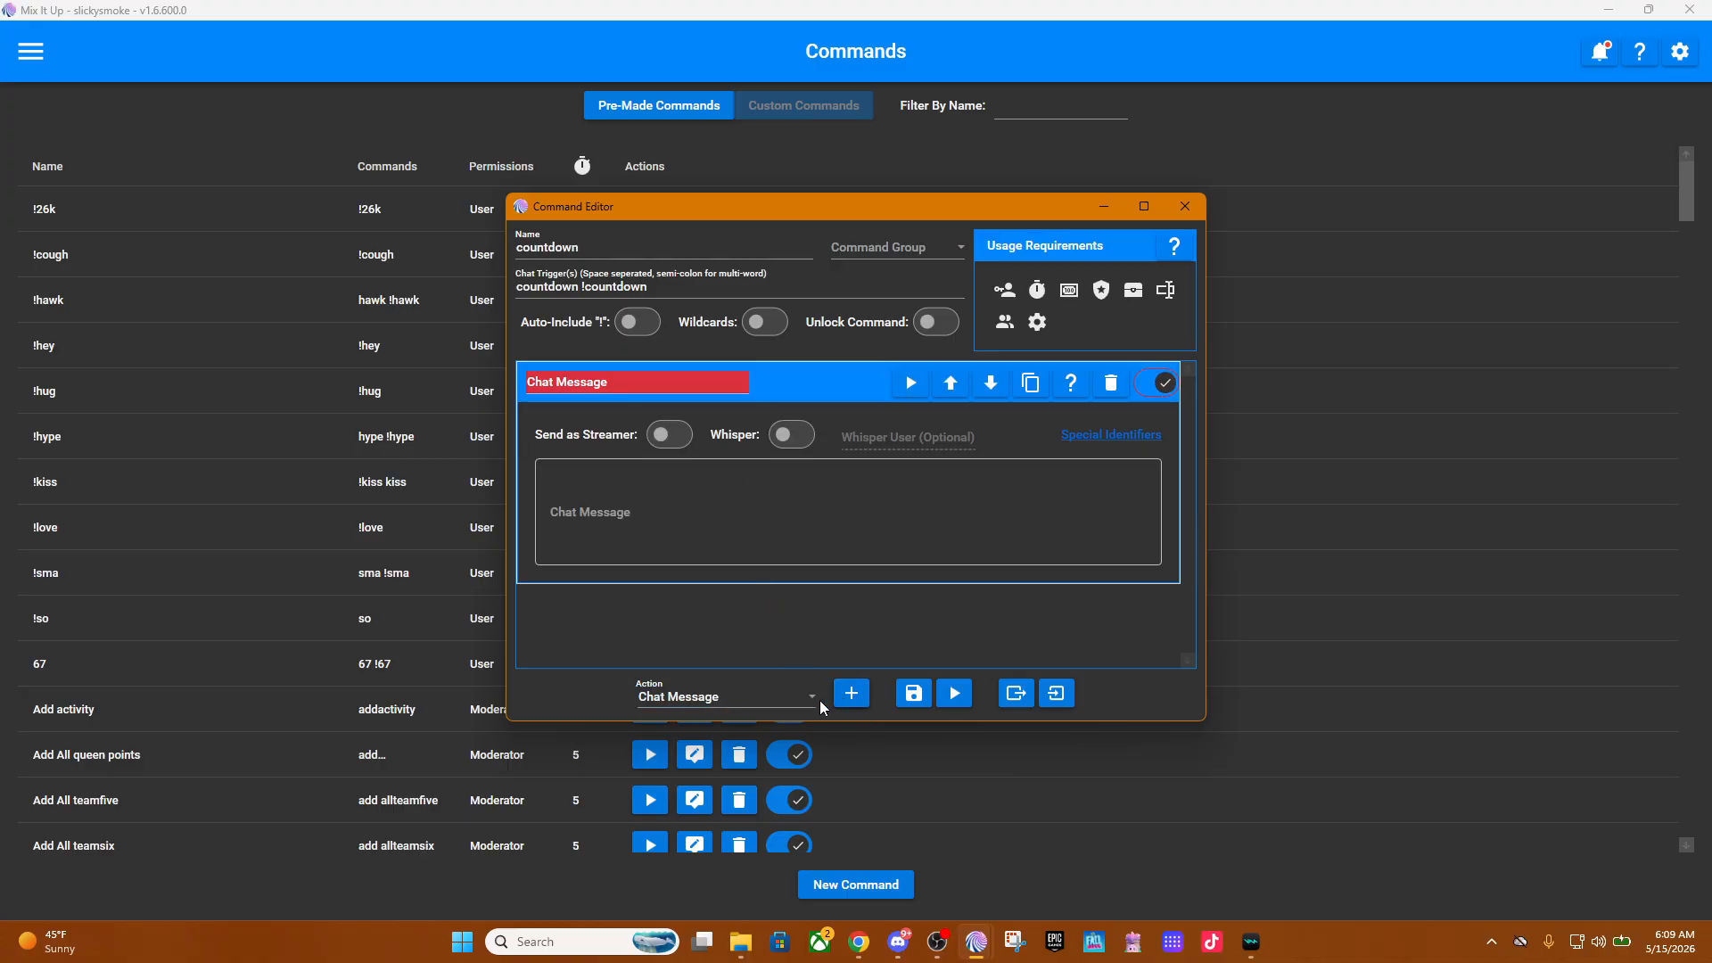
{"action": "left_click", "coordinate": [751, 698]}
{"action": "scroll", "coordinate": [726, 495], "scroll_direction": "down", "scroll_amount": 5}
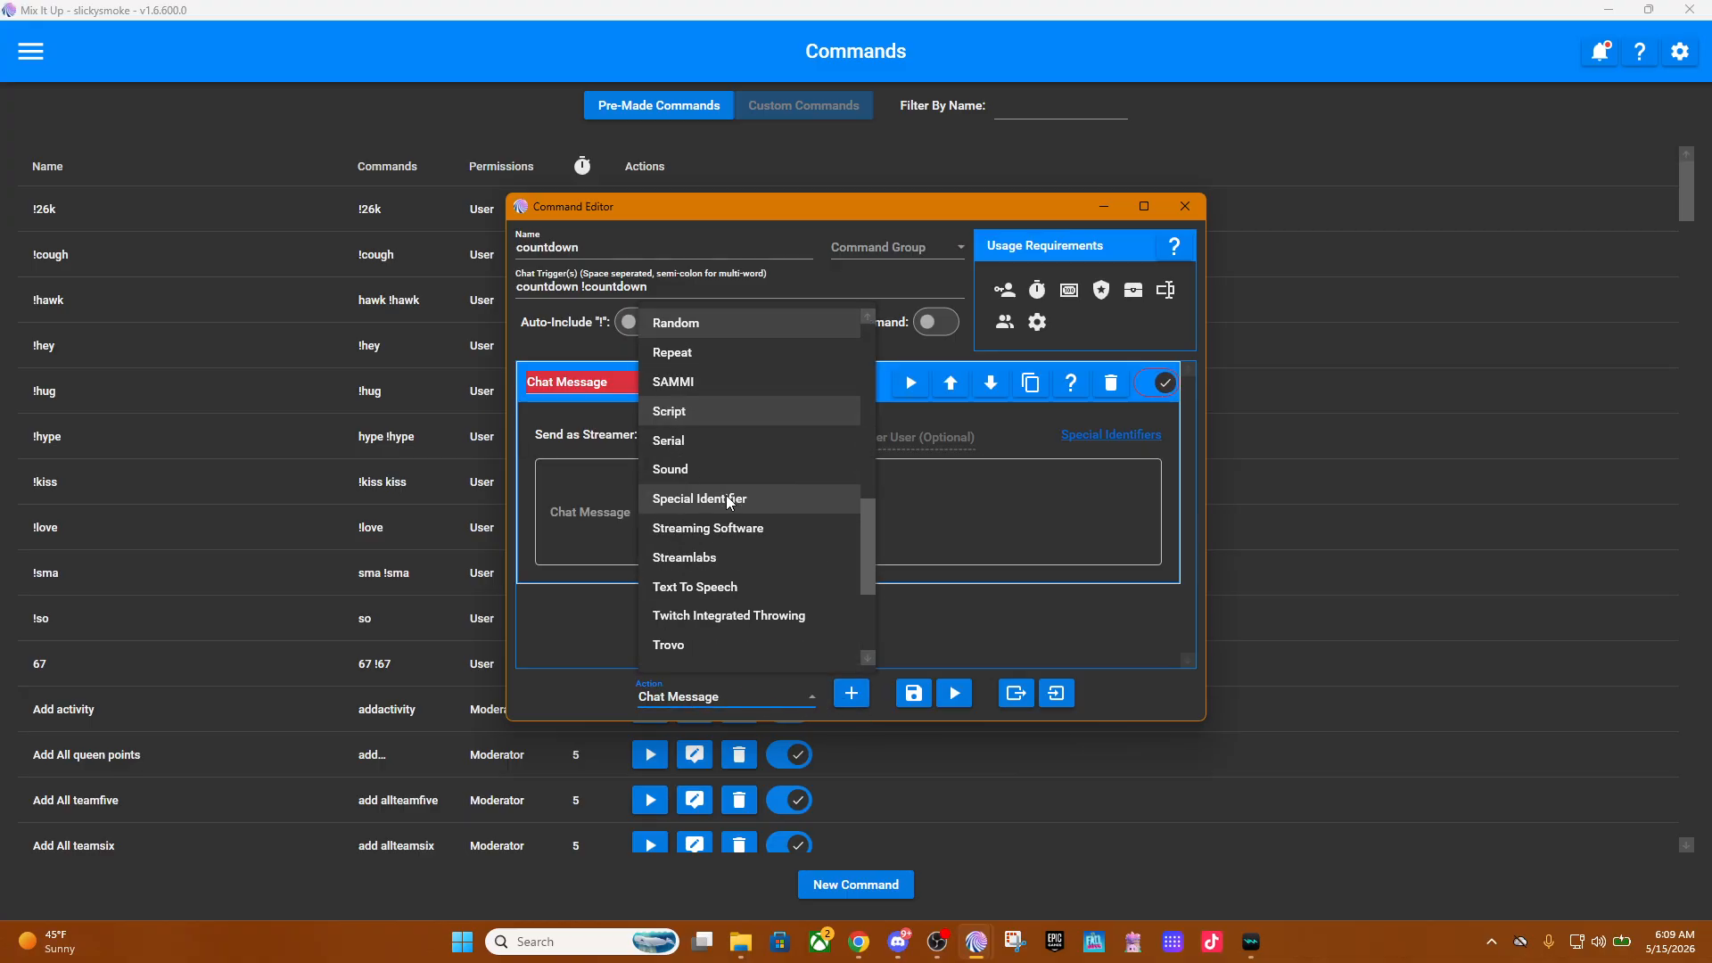
{"action": "scroll", "coordinate": [722, 504], "scroll_direction": "up", "scroll_amount": 8}
{"action": "scroll", "coordinate": [722, 505], "scroll_direction": "down", "scroll_amount": 1}
{"action": "scroll", "coordinate": [722, 504], "scroll_direction": "up", "scroll_amount": 4}
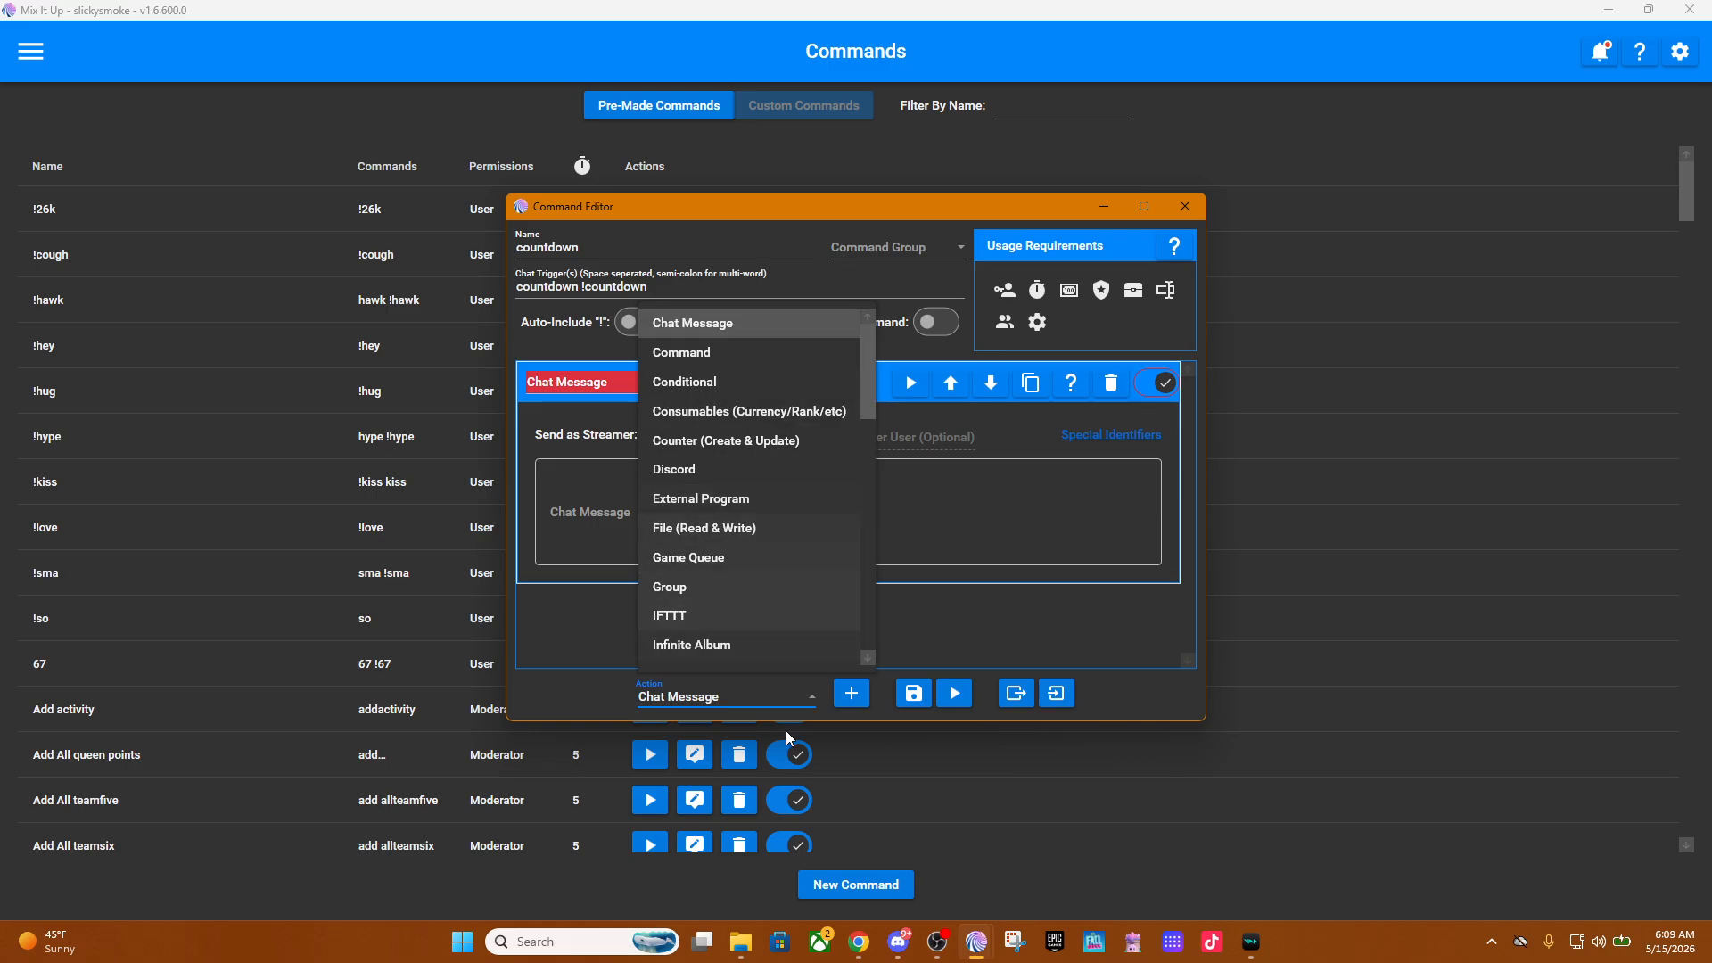
{"action": "left_click", "coordinate": [972, 641]}
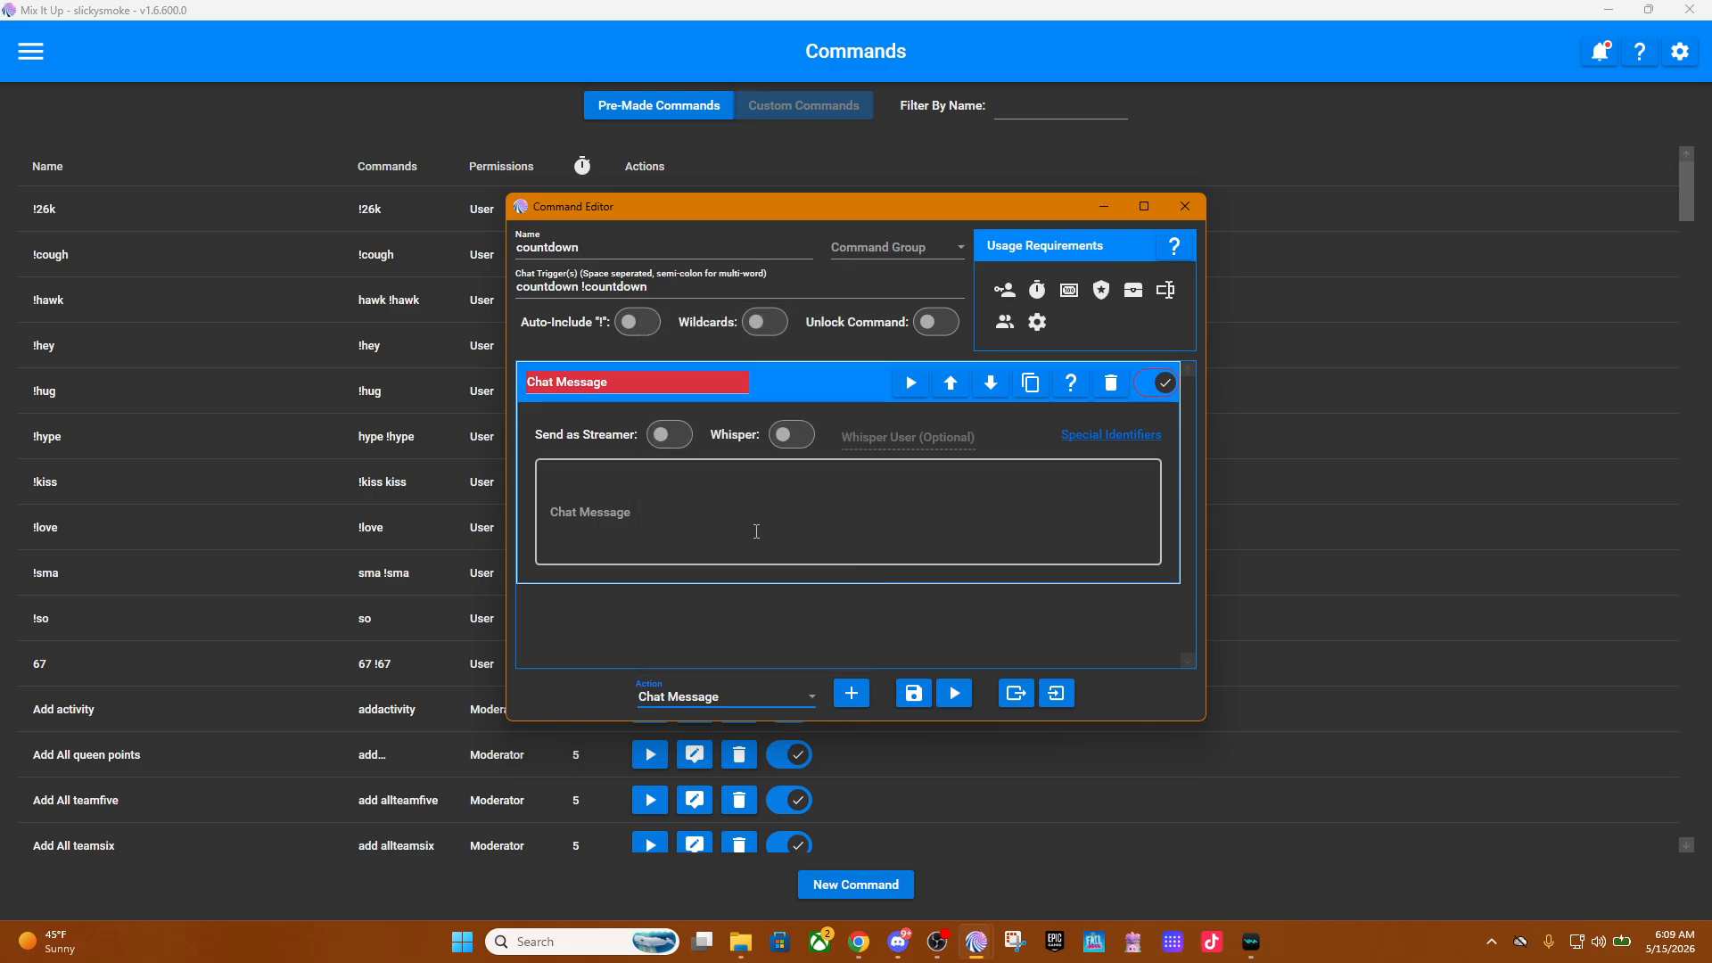
Have the Chat Message action send as the streamer with the text "Countdown Starts in 10 Seconds!".
{"action": "left_click", "coordinate": [666, 439]}
{"action": "left_click", "coordinate": [670, 504]}
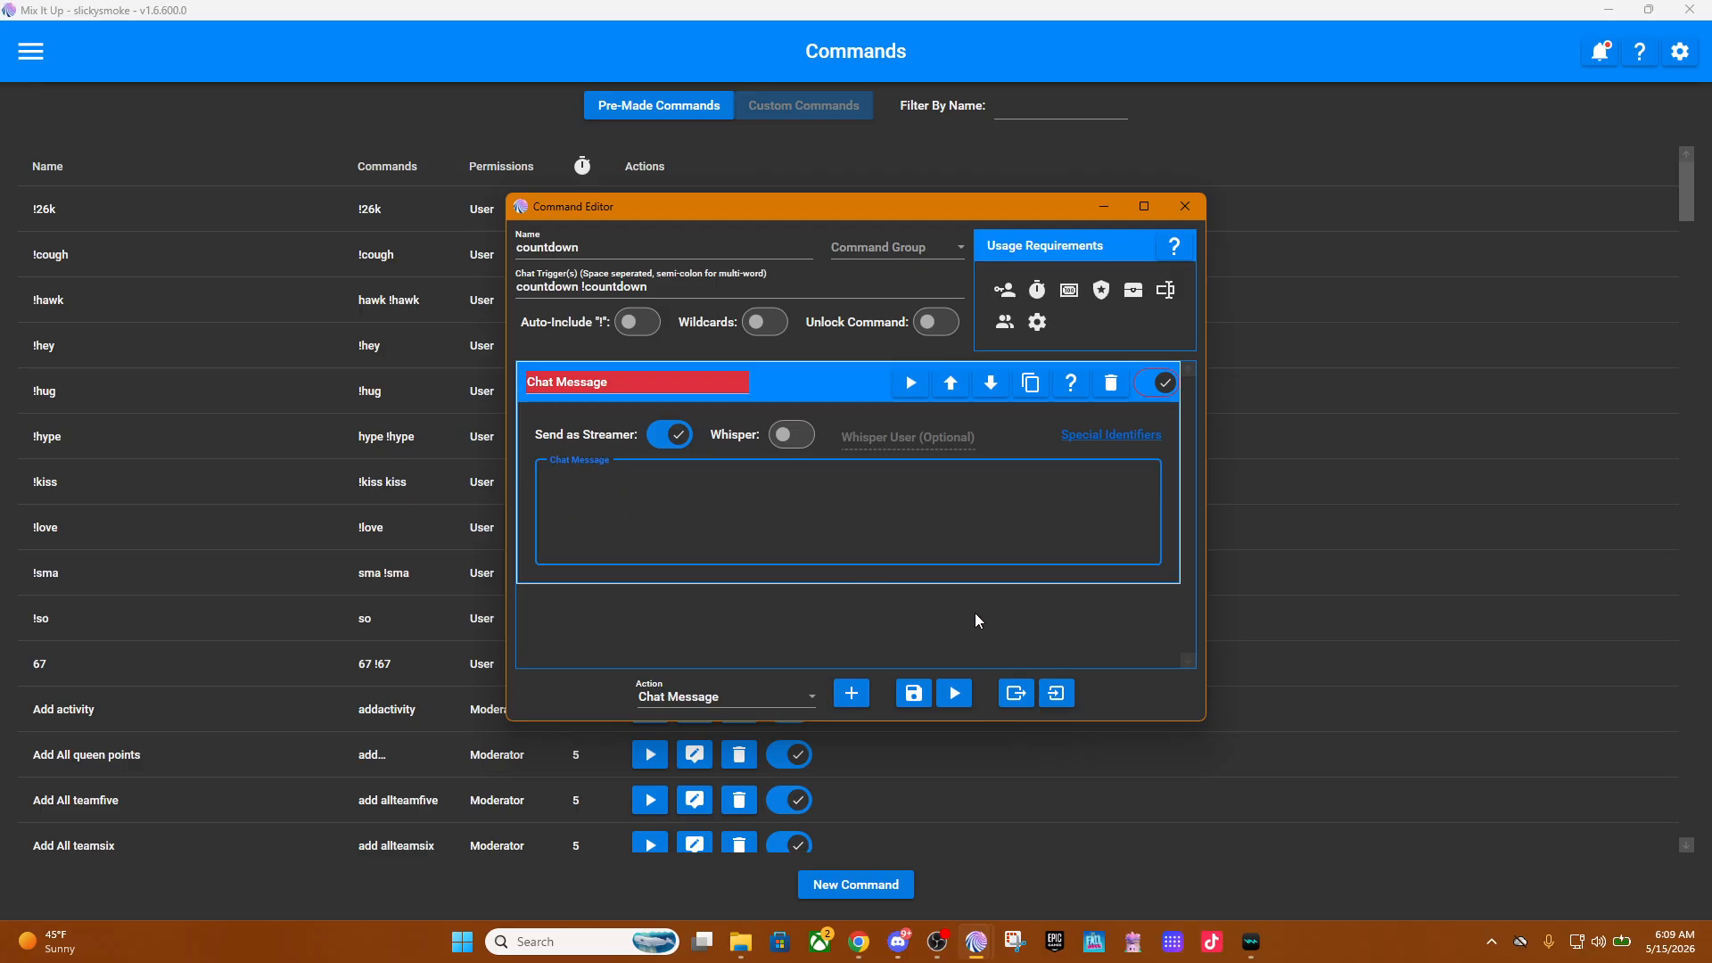
{"action": "type", "text": "Countdown Starts in 1-0 Seconds!"}
Add a Wait action to the countdown command after the opening chat message.
{"action": "left_click", "coordinate": [761, 696]}
{"action": "left_click", "coordinate": [761, 697]}
{"action": "left_click", "coordinate": [761, 698]}
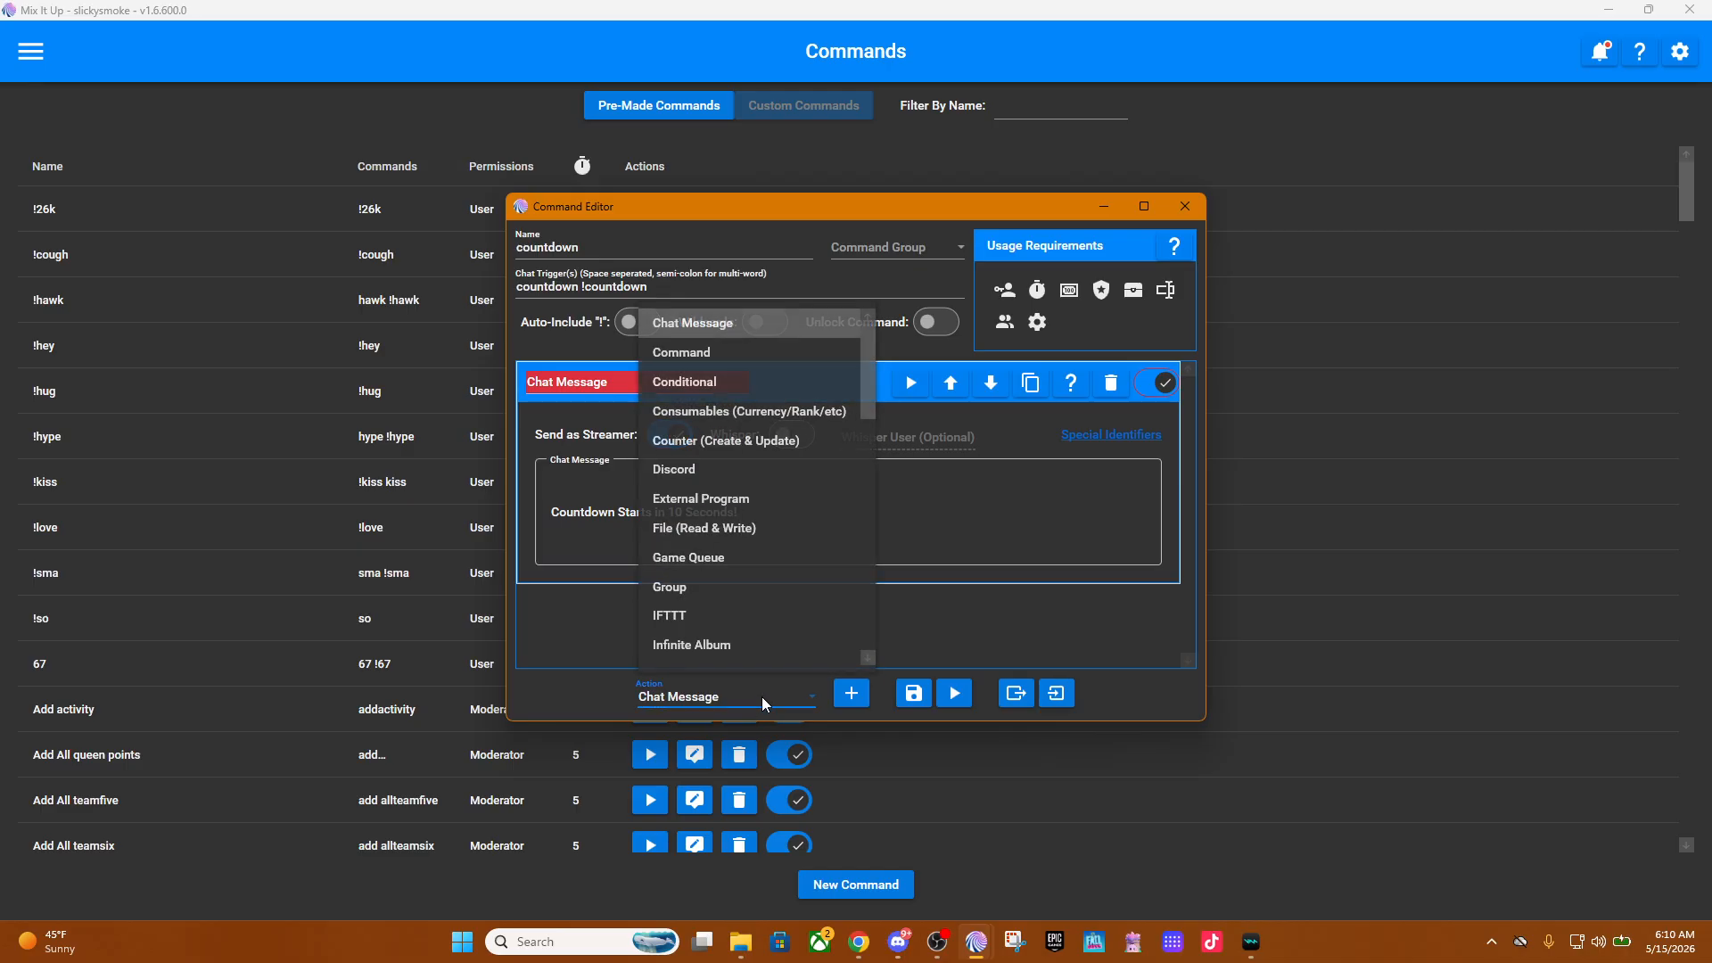
{"action": "left_click", "coordinate": [761, 698]}
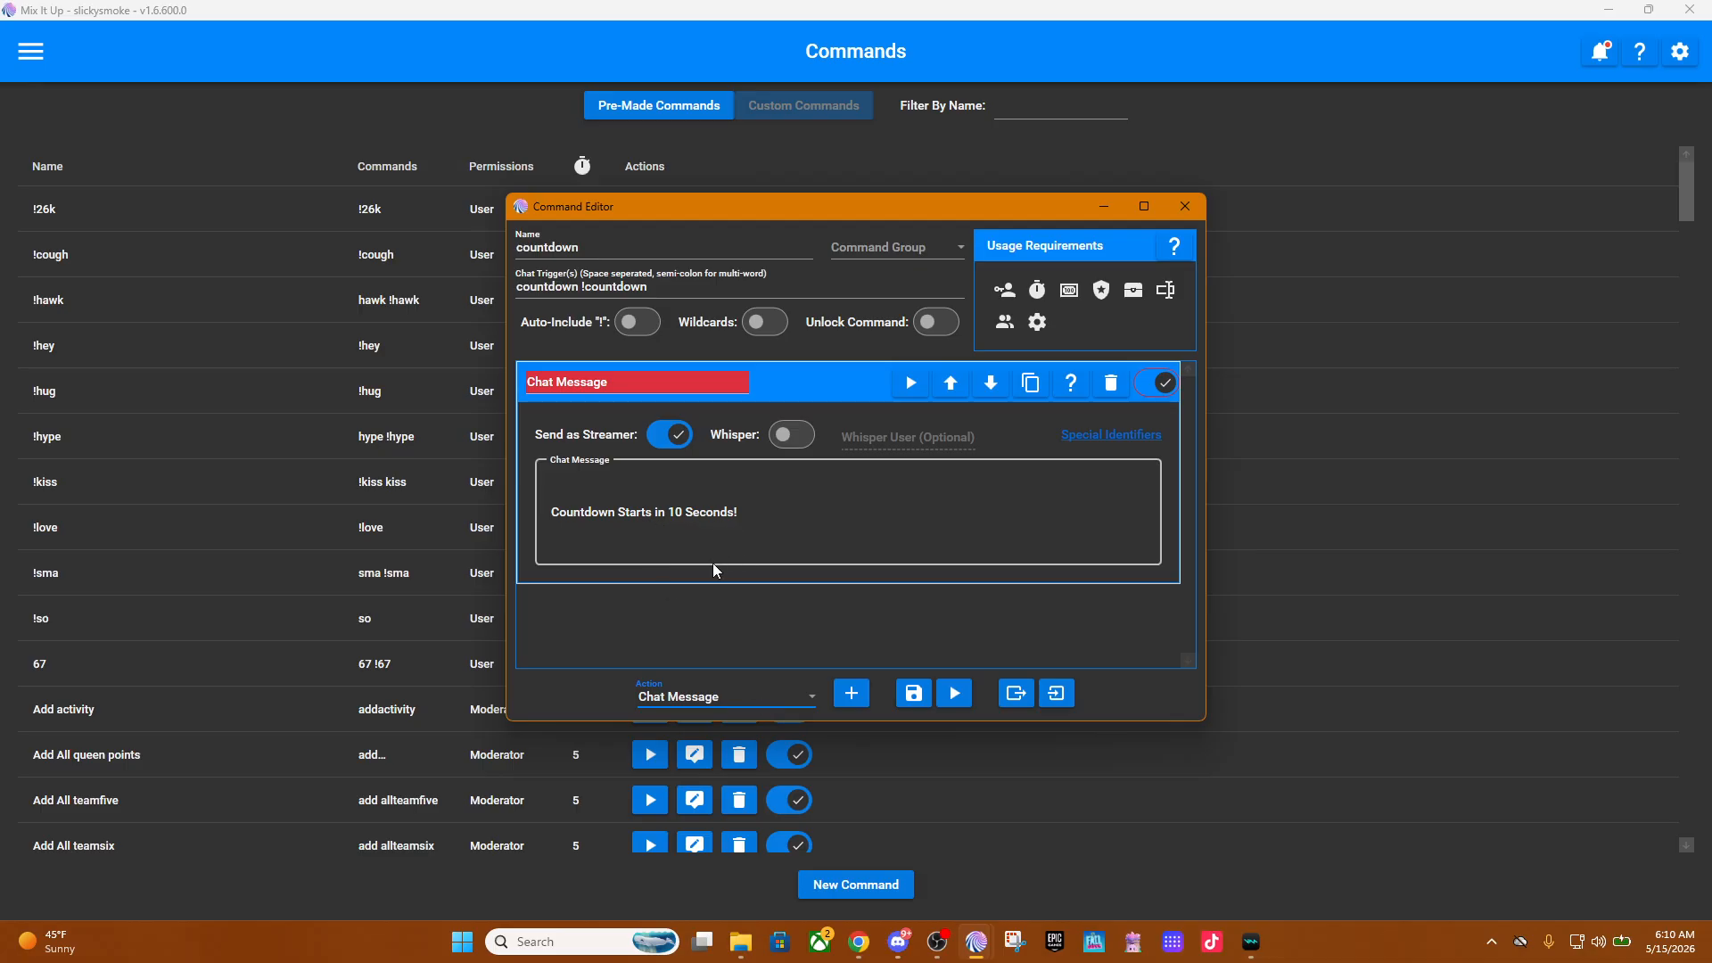
{"action": "left_click", "coordinate": [750, 695]}
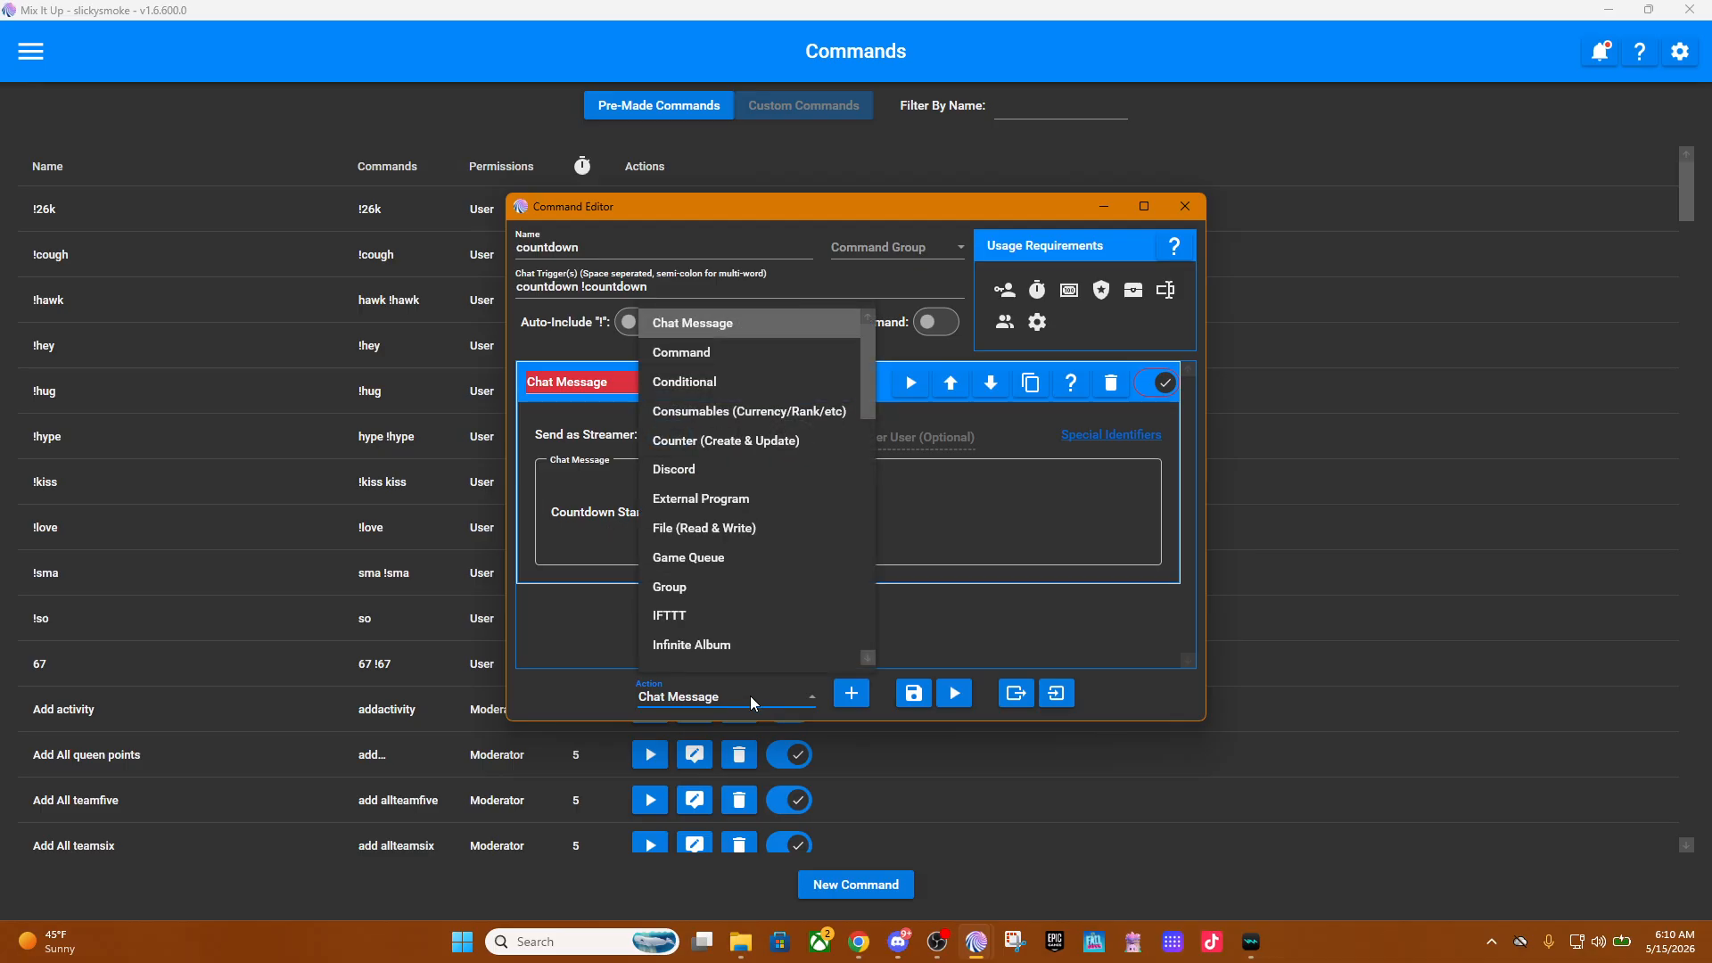
{"action": "scroll", "coordinate": [726, 456], "scroll_direction": "down", "scroll_amount": 6}
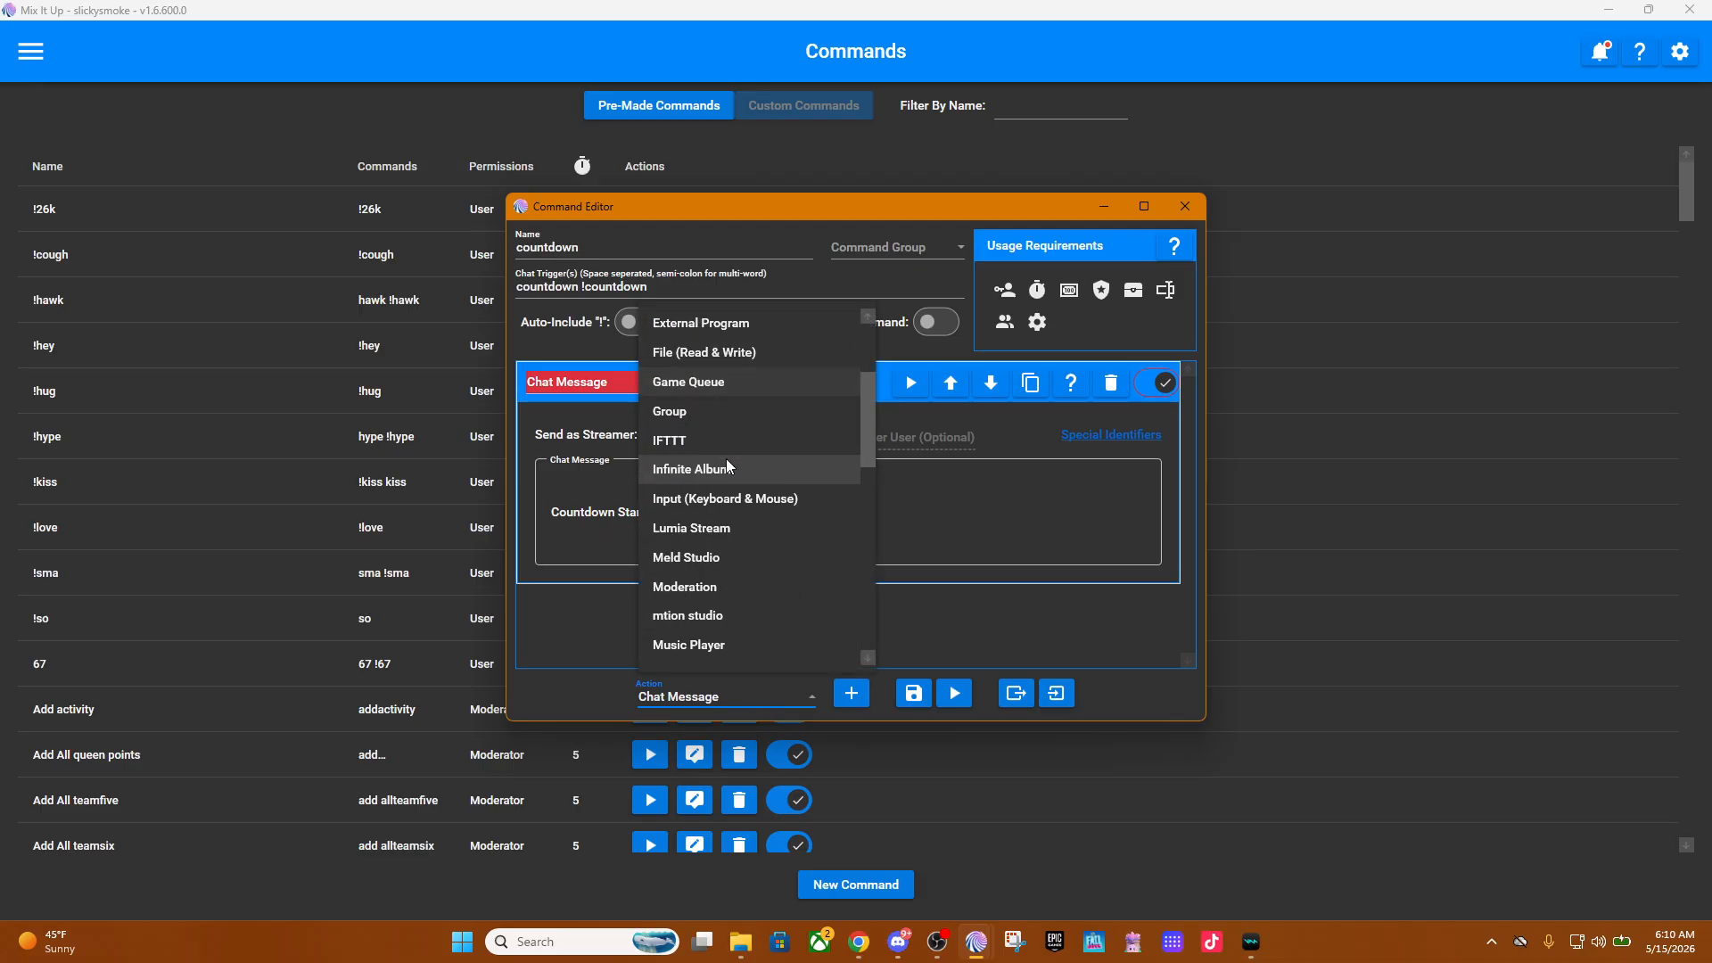
{"action": "scroll", "coordinate": [724, 474], "scroll_direction": "down", "scroll_amount": 4}
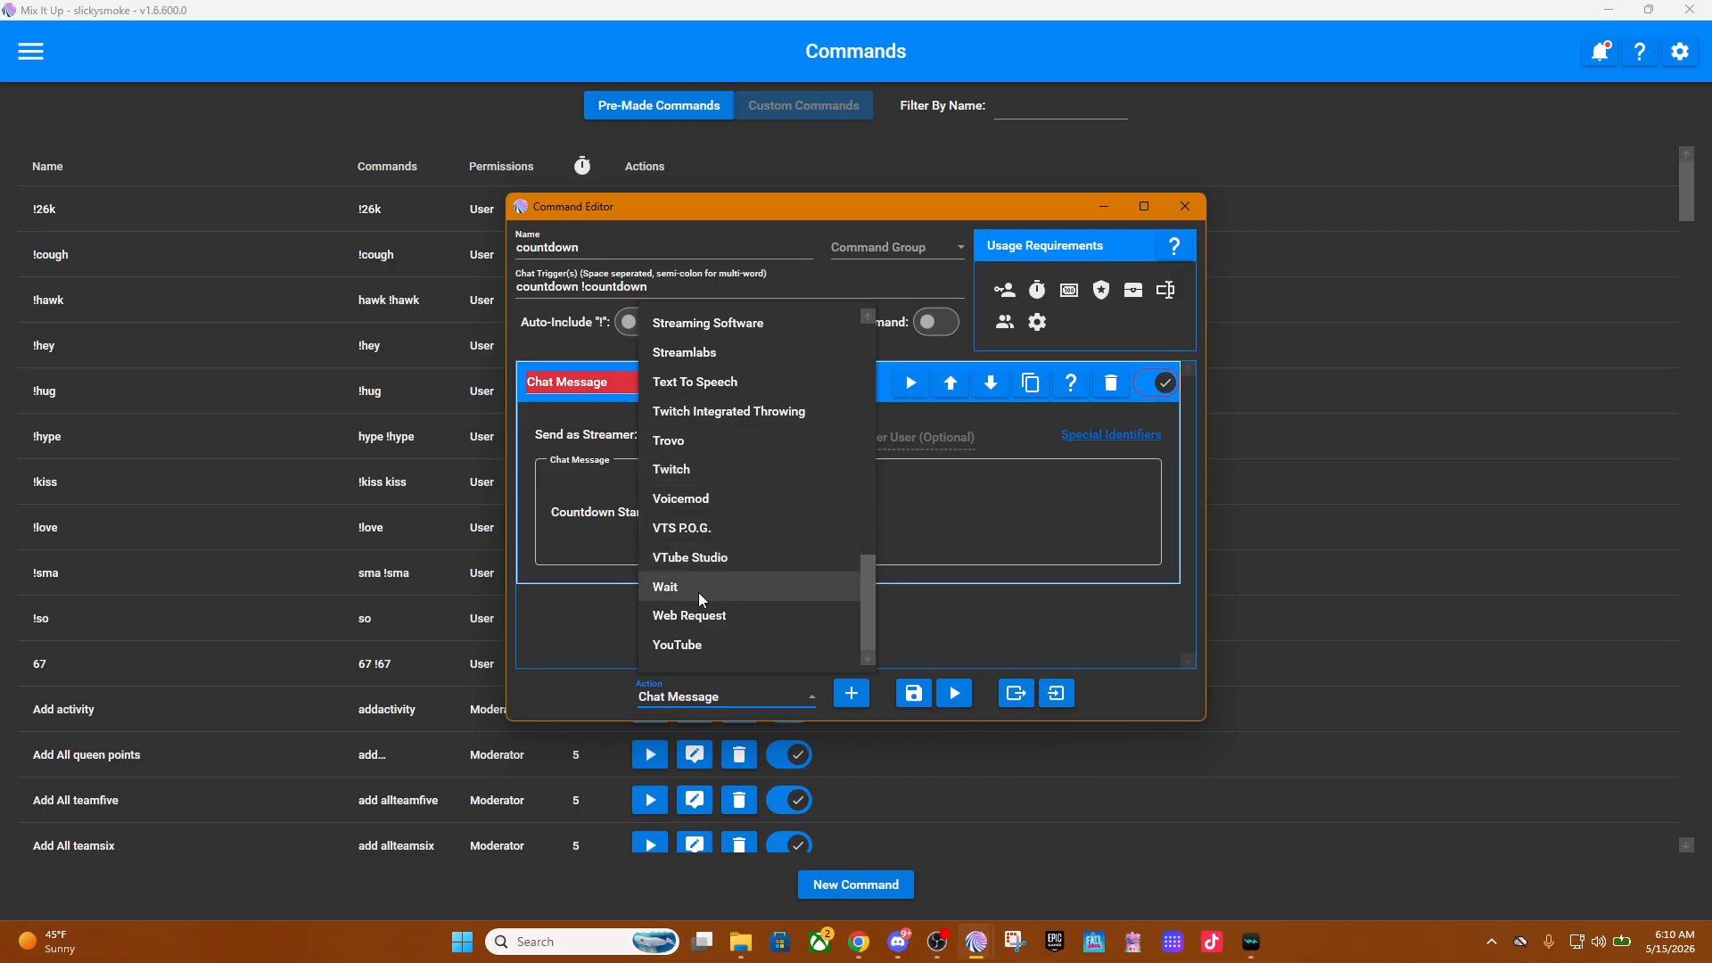
{"action": "left_click", "coordinate": [699, 593]}
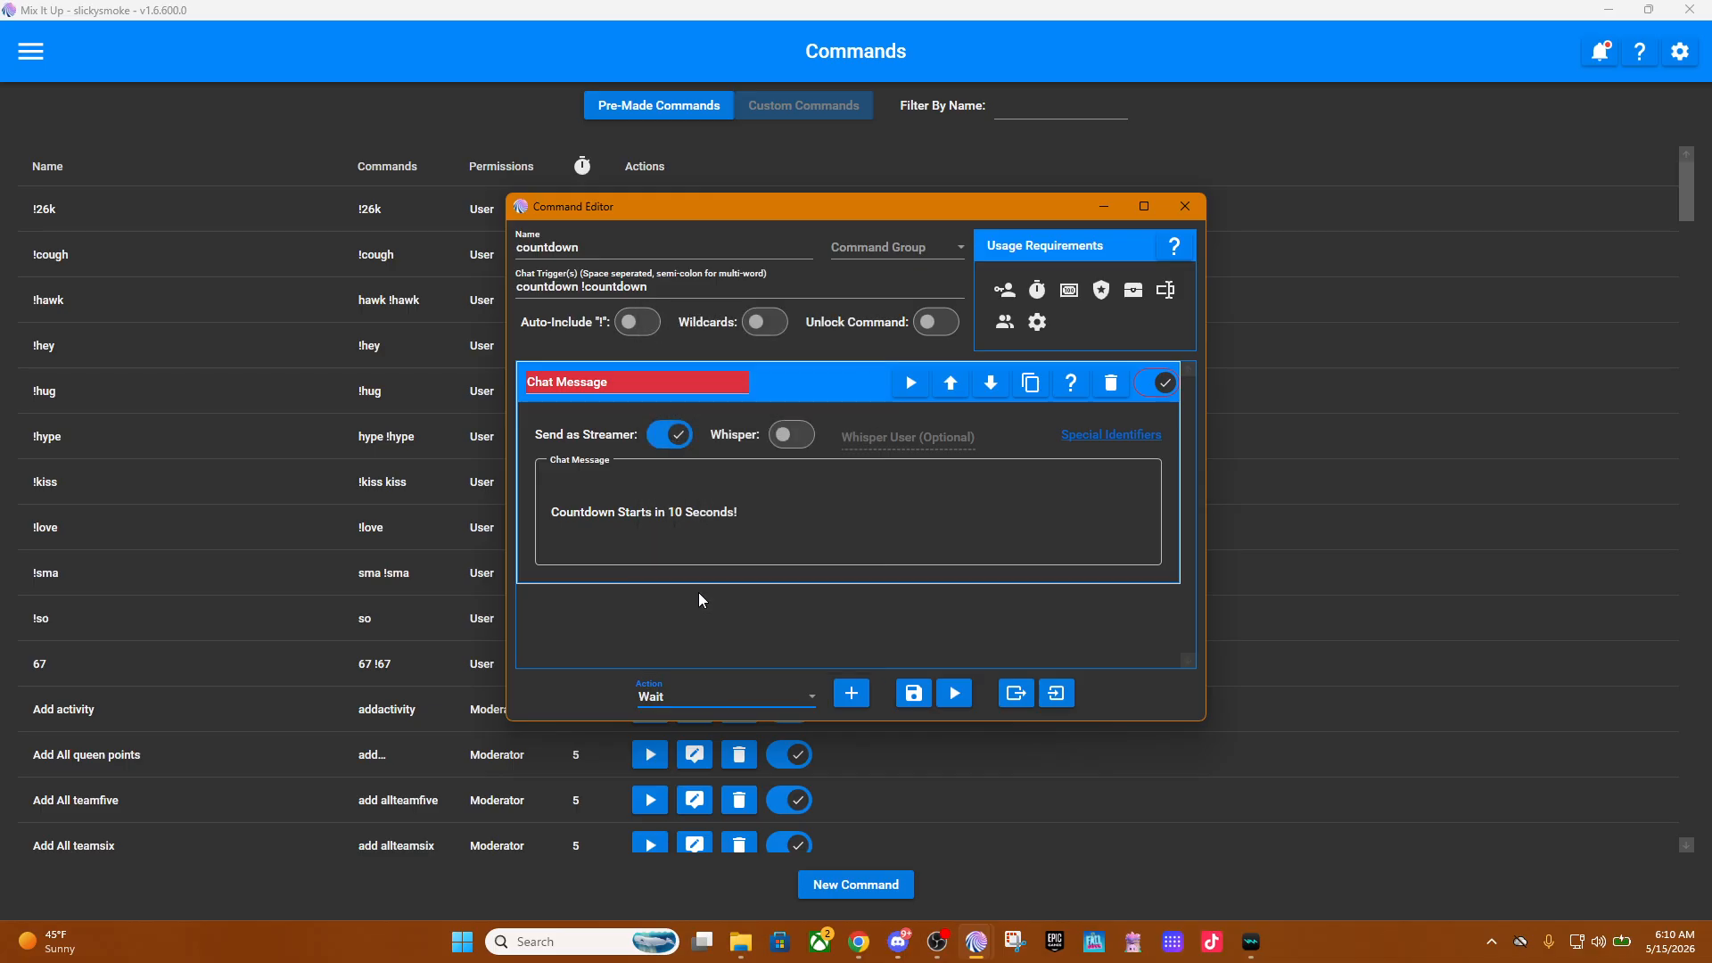
{"action": "left_click", "coordinate": [851, 694]}
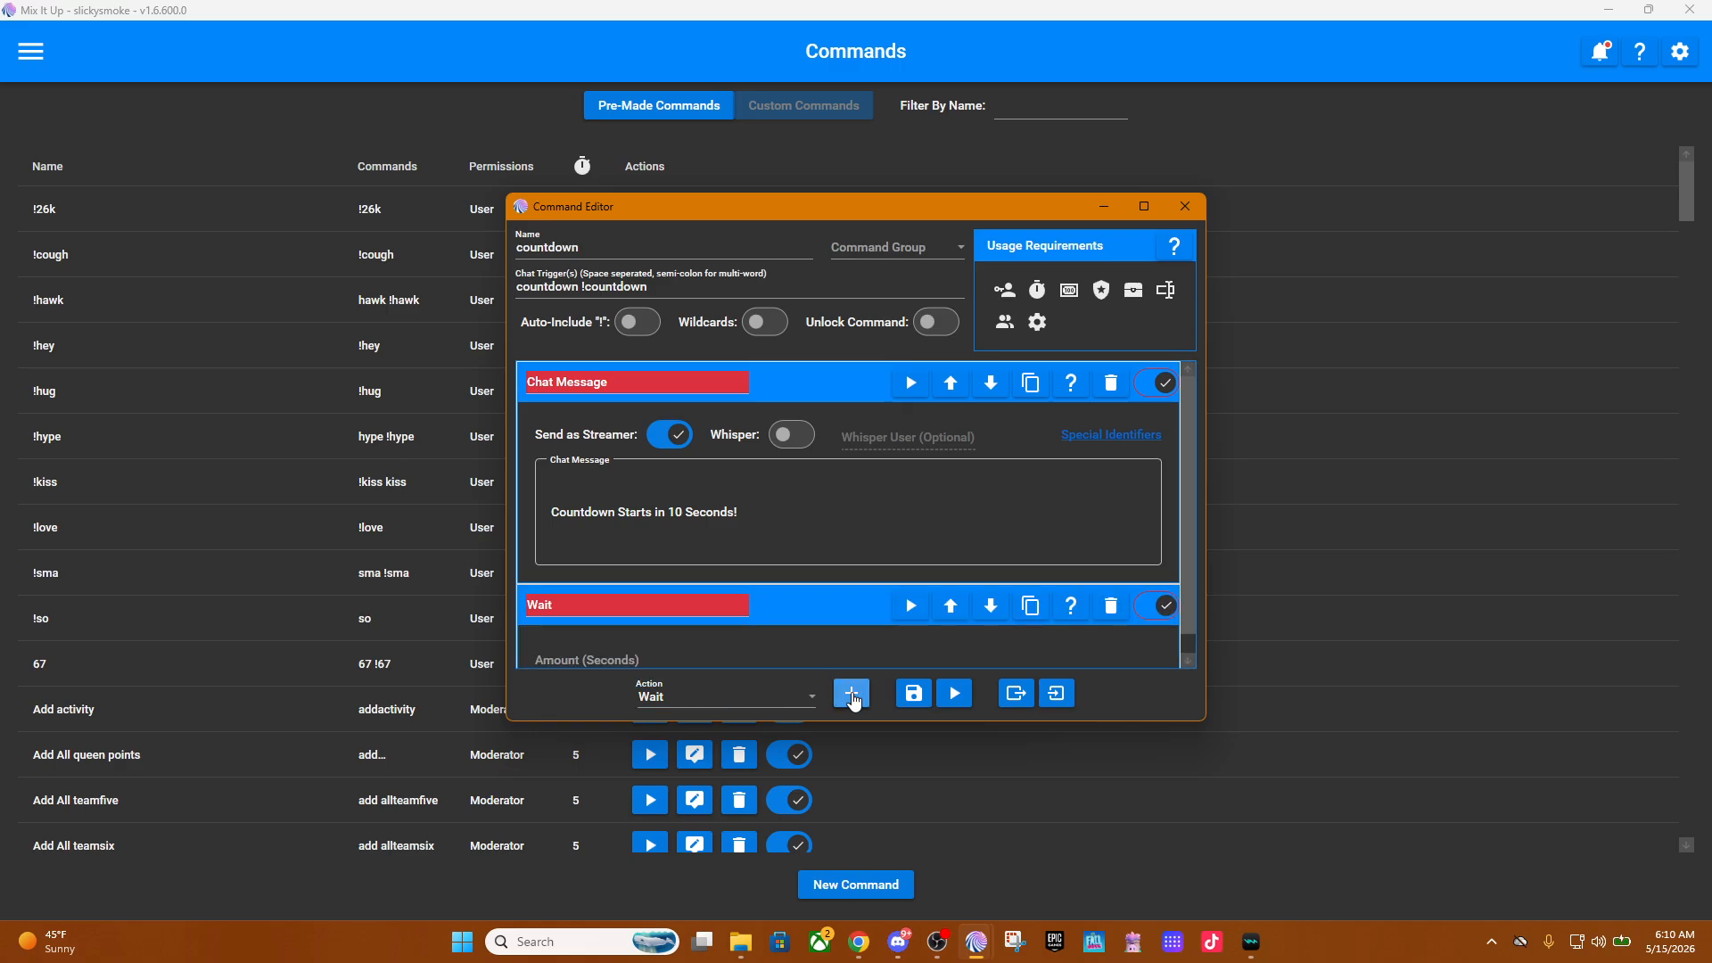
Set the first Wait action's amount to 5 seconds.
{"action": "scroll", "coordinate": [858, 482], "scroll_direction": "down", "scroll_amount": 1}
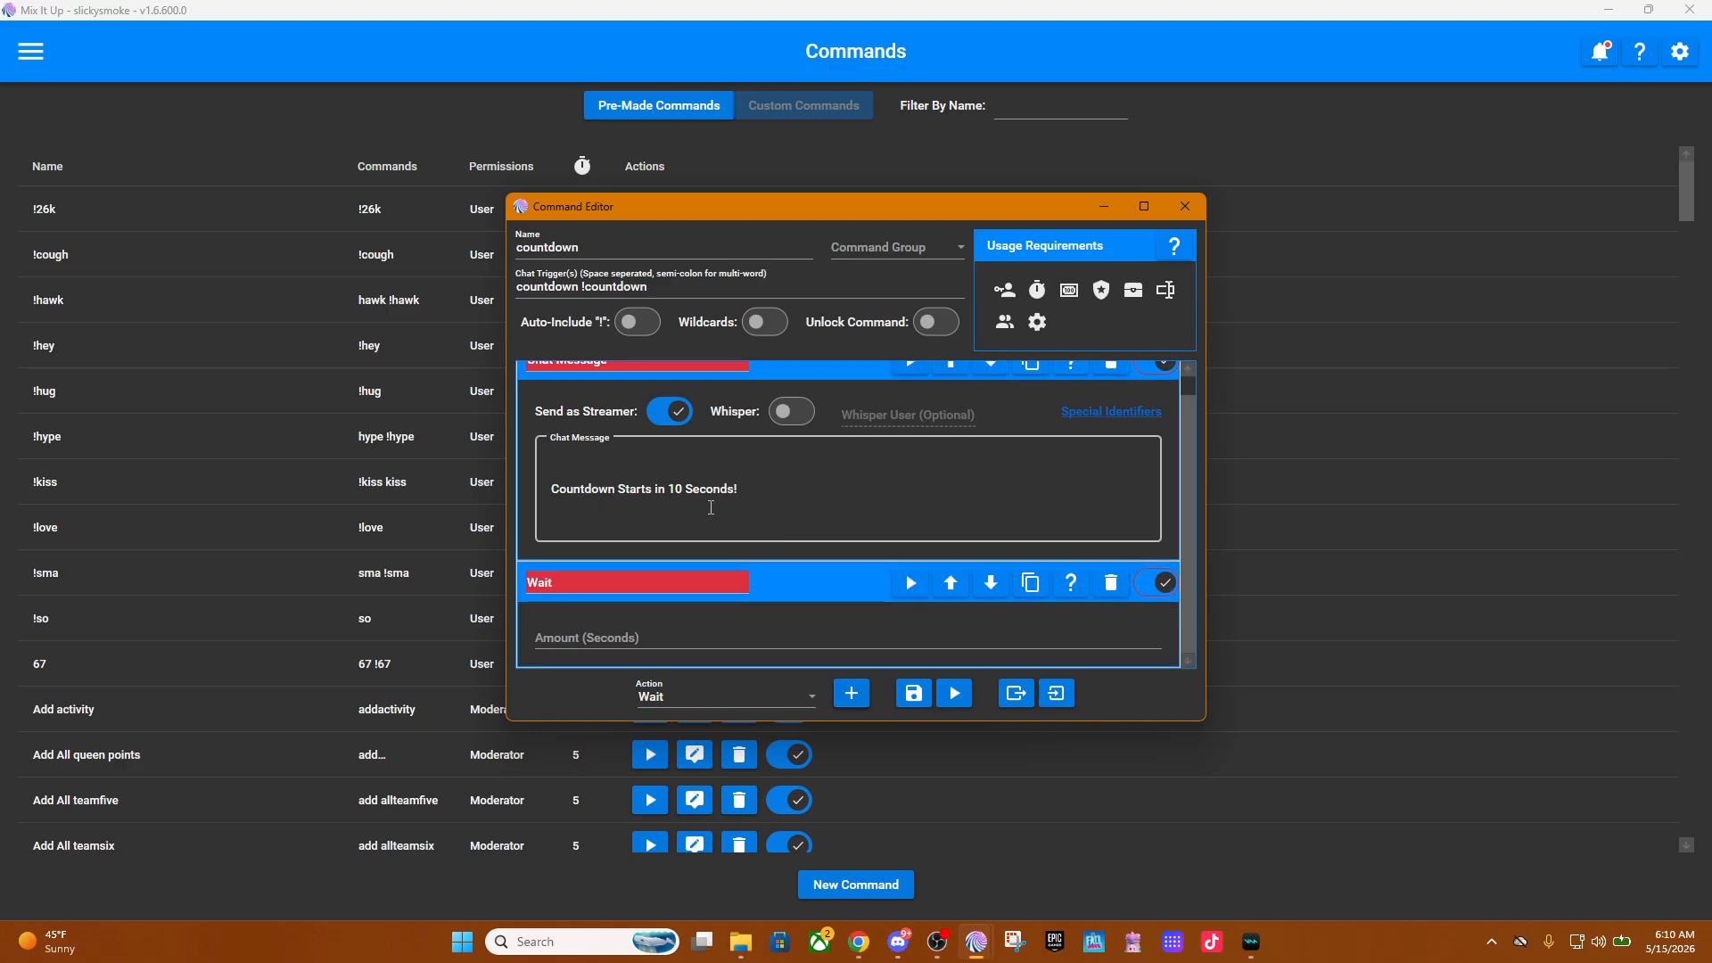
{"action": "left_click", "coordinate": [645, 635]}
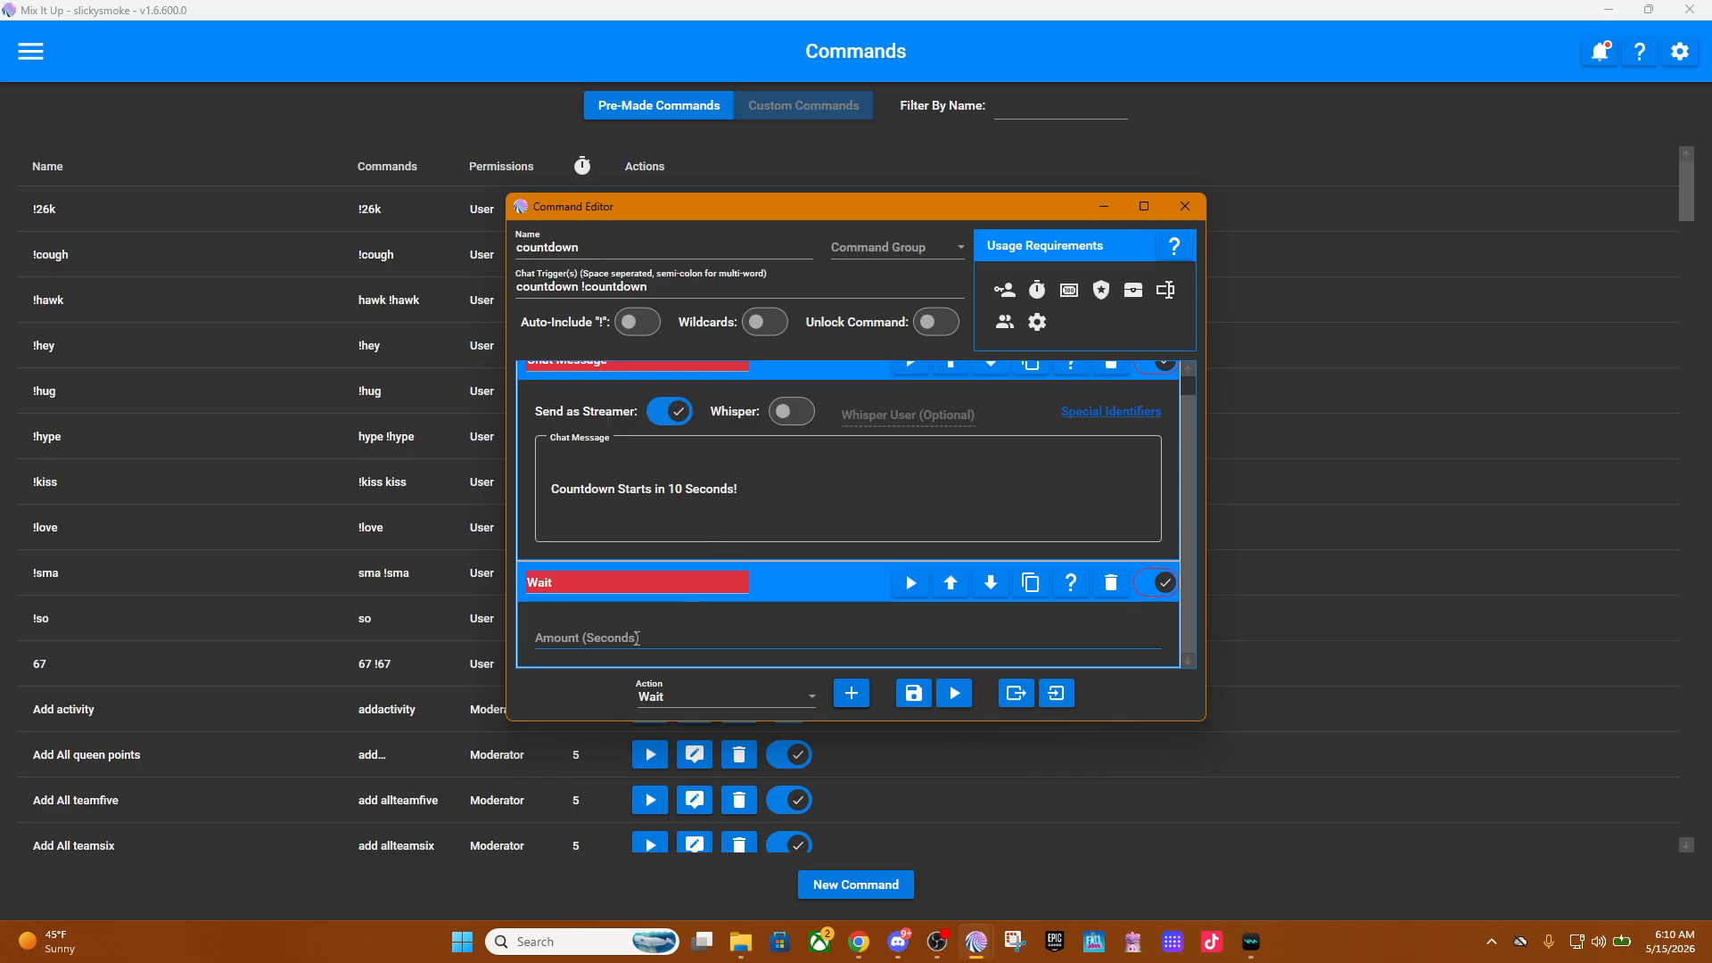
{"action": "left_click", "coordinate": [637, 638]}
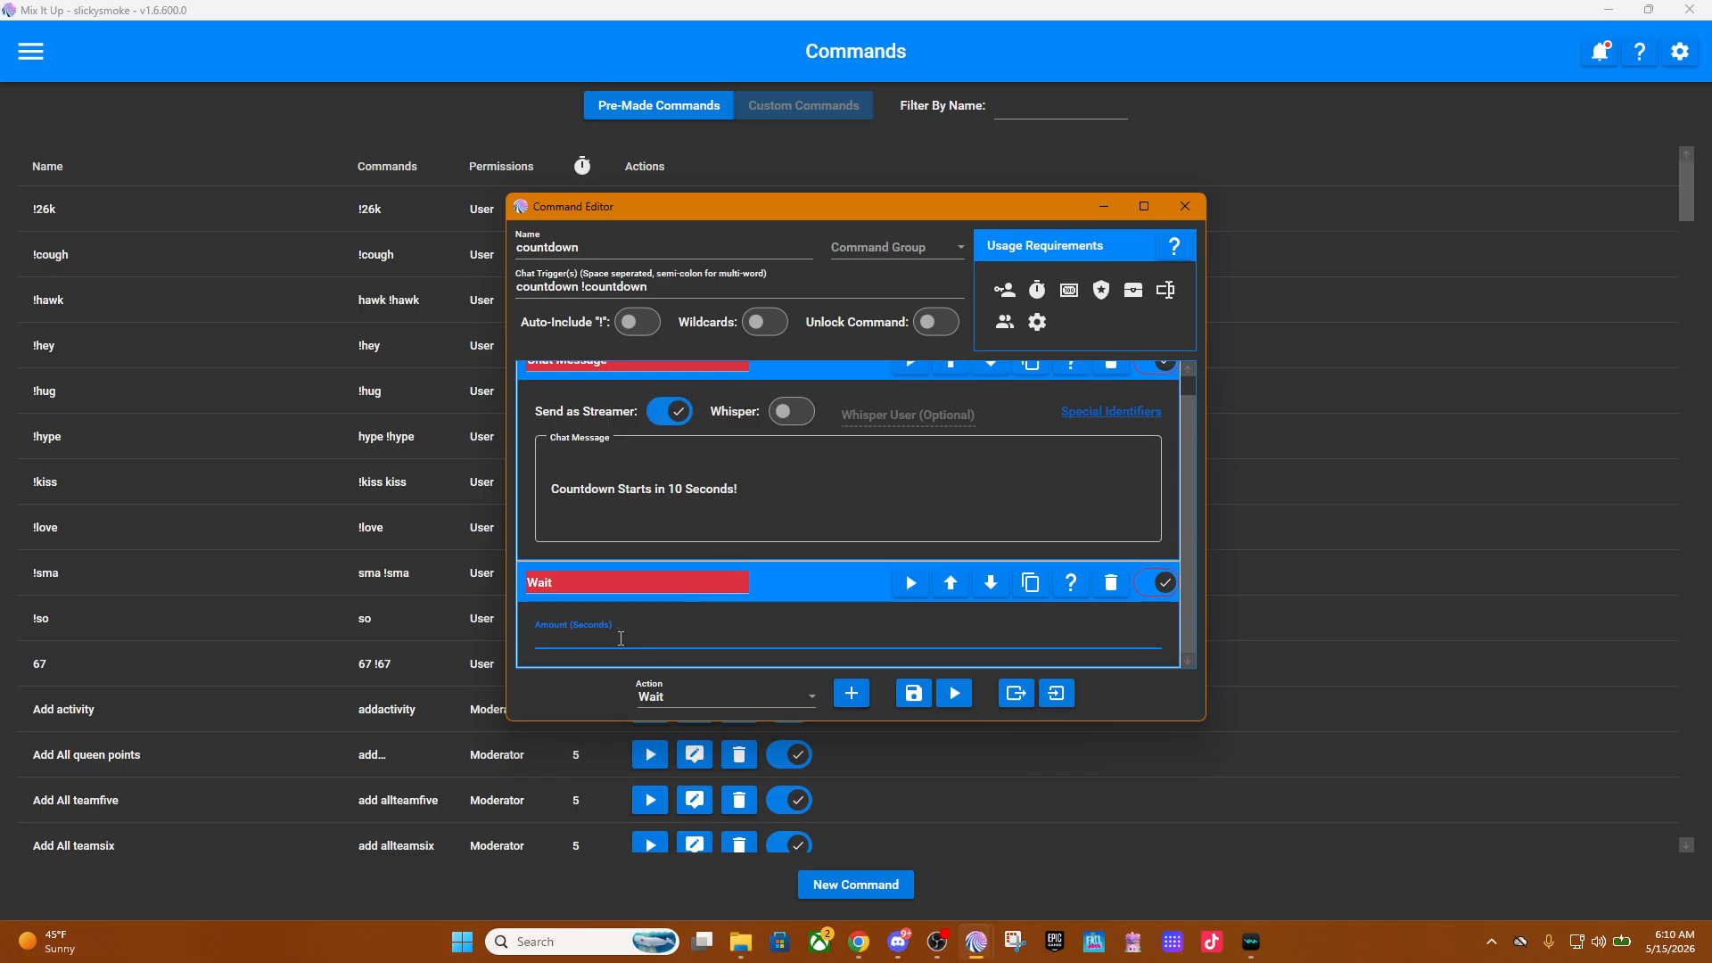
{"action": "type", "text": "5"}
Add a second Chat Message action after the 5-second wait.
{"action": "left_click", "coordinate": [797, 697]}
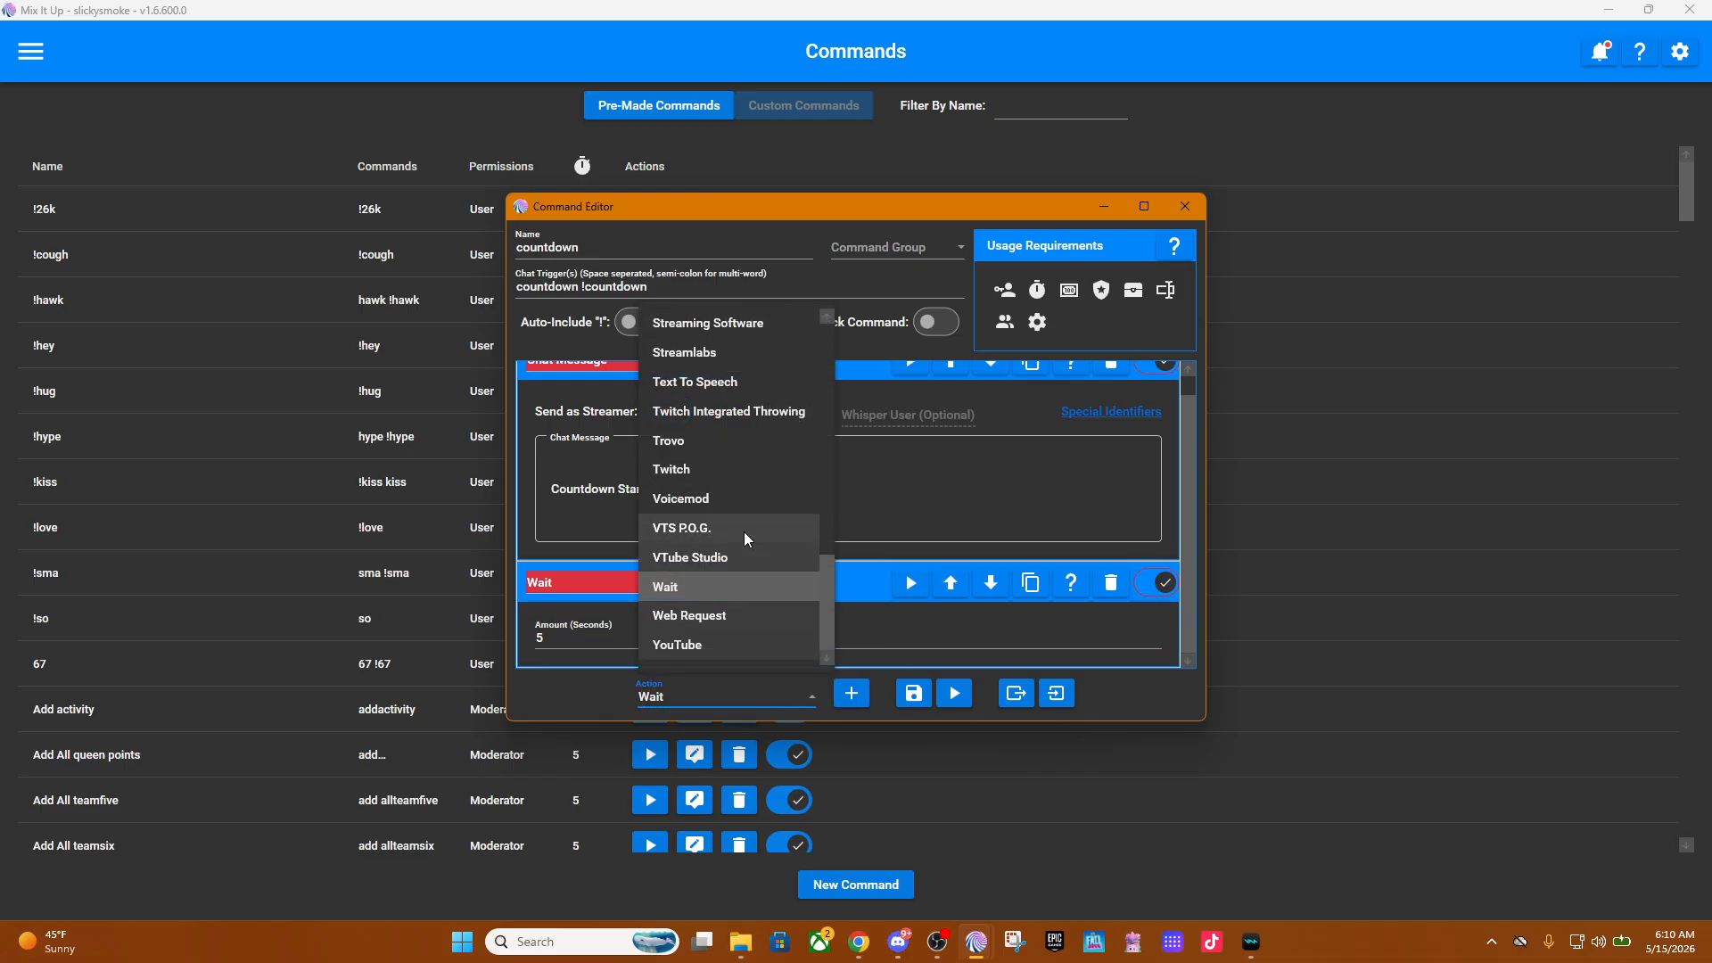
{"action": "scroll", "coordinate": [744, 531], "scroll_direction": "up", "scroll_amount": 5}
{"action": "scroll", "coordinate": [743, 529], "scroll_direction": "up", "scroll_amount": 5}
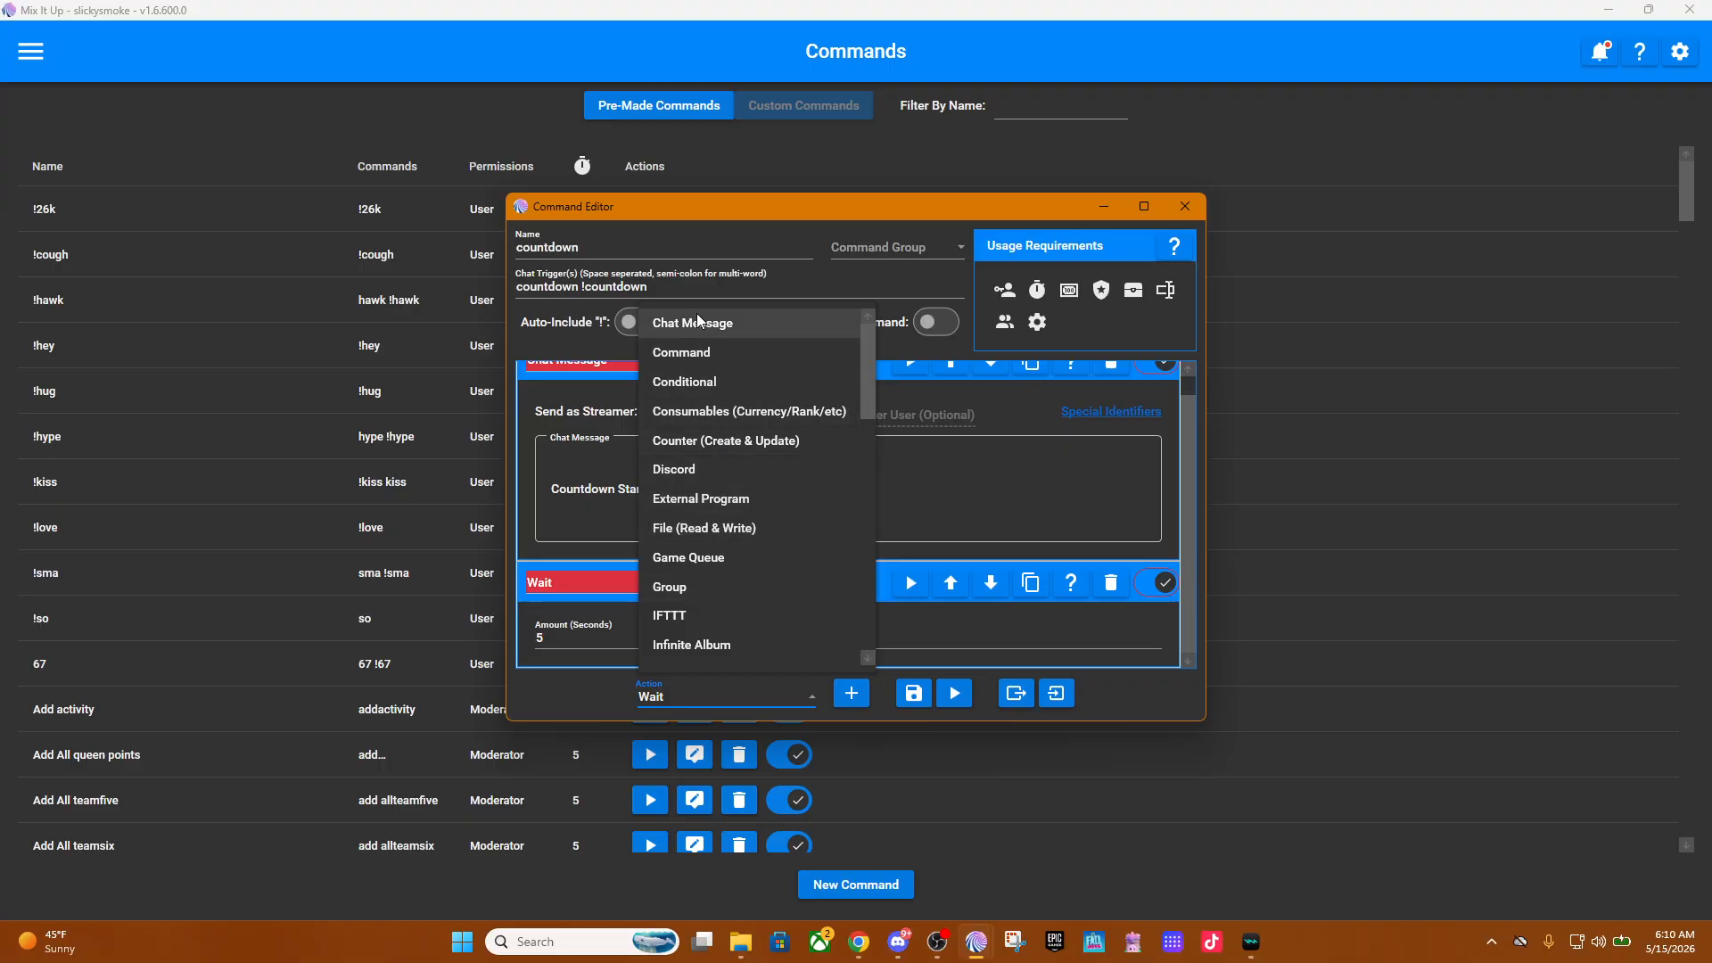
{"action": "left_click", "coordinate": [698, 323]}
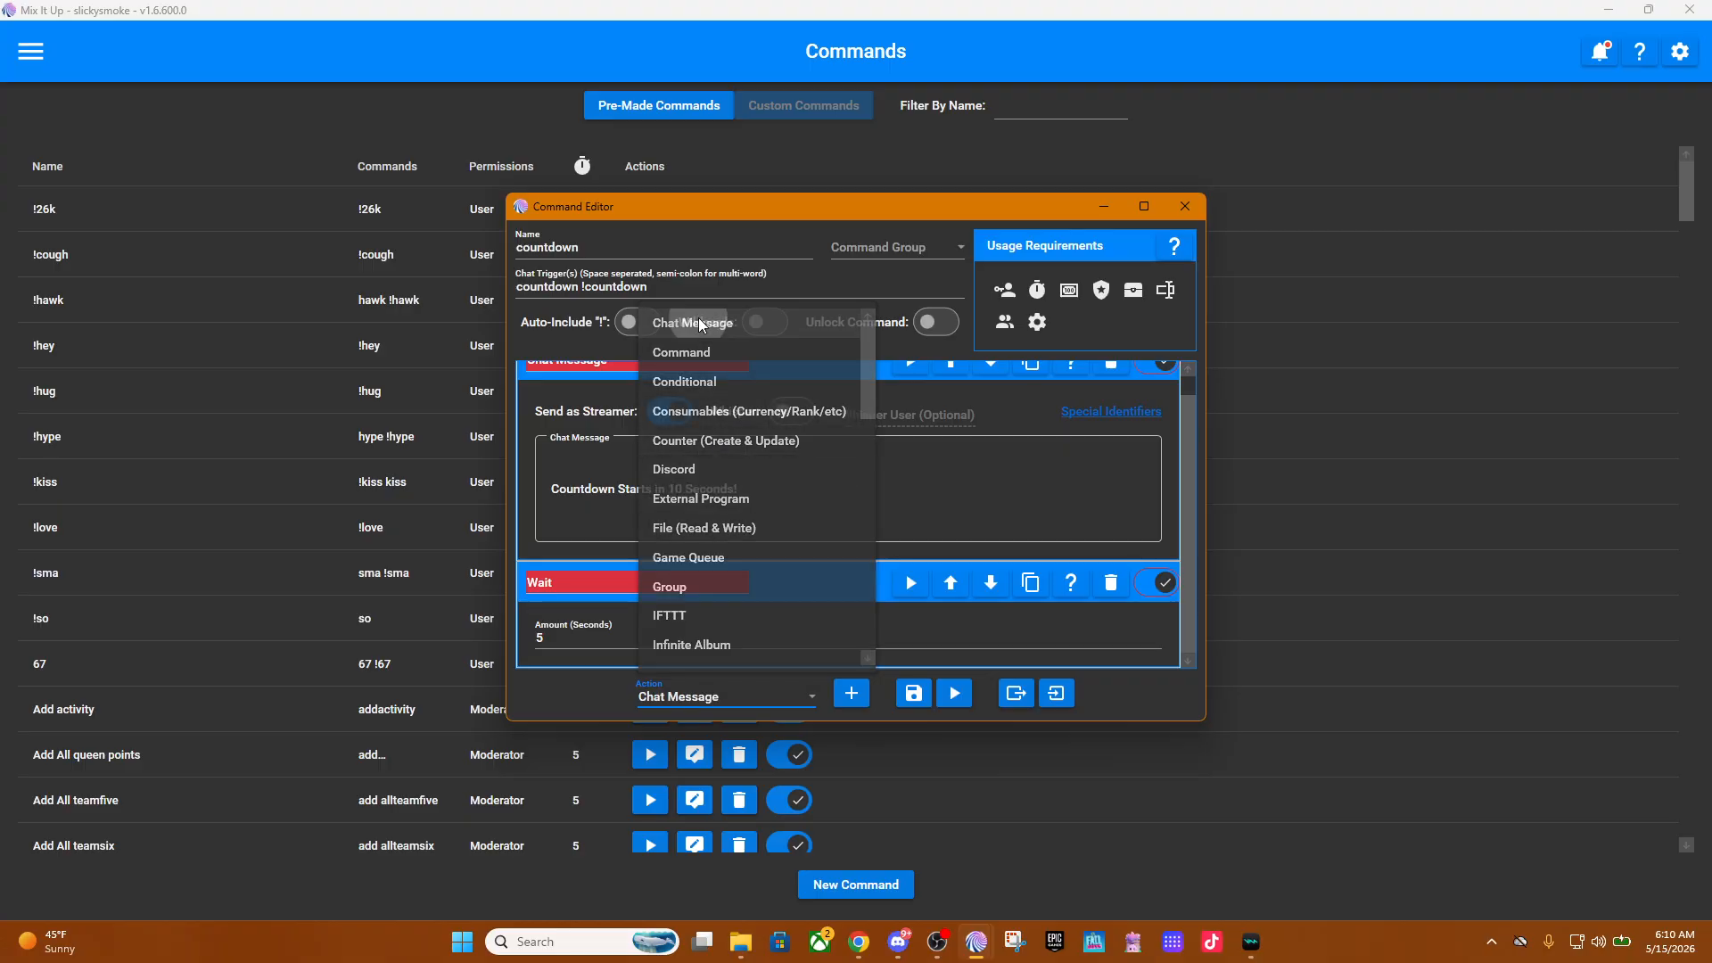
{"action": "left_click", "coordinate": [852, 694]}
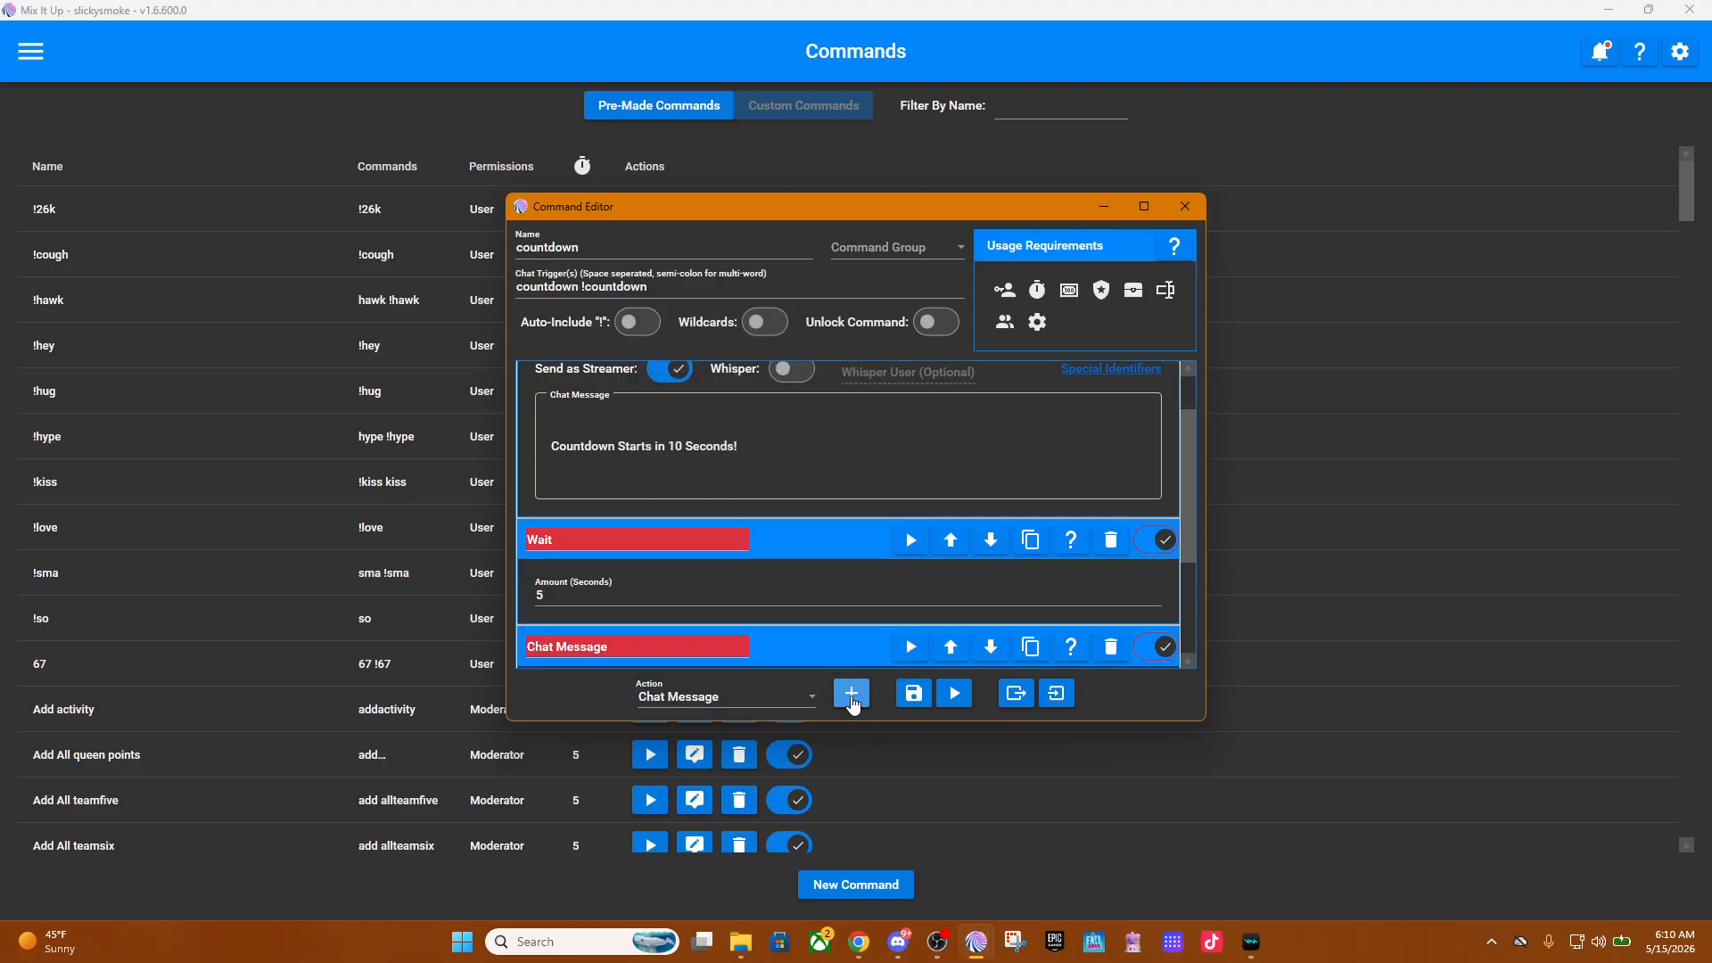
Have the second Chat Message action send as the streamer with the text "5 . . .".
{"action": "scroll", "coordinate": [838, 585], "scroll_direction": "down", "scroll_amount": 3}
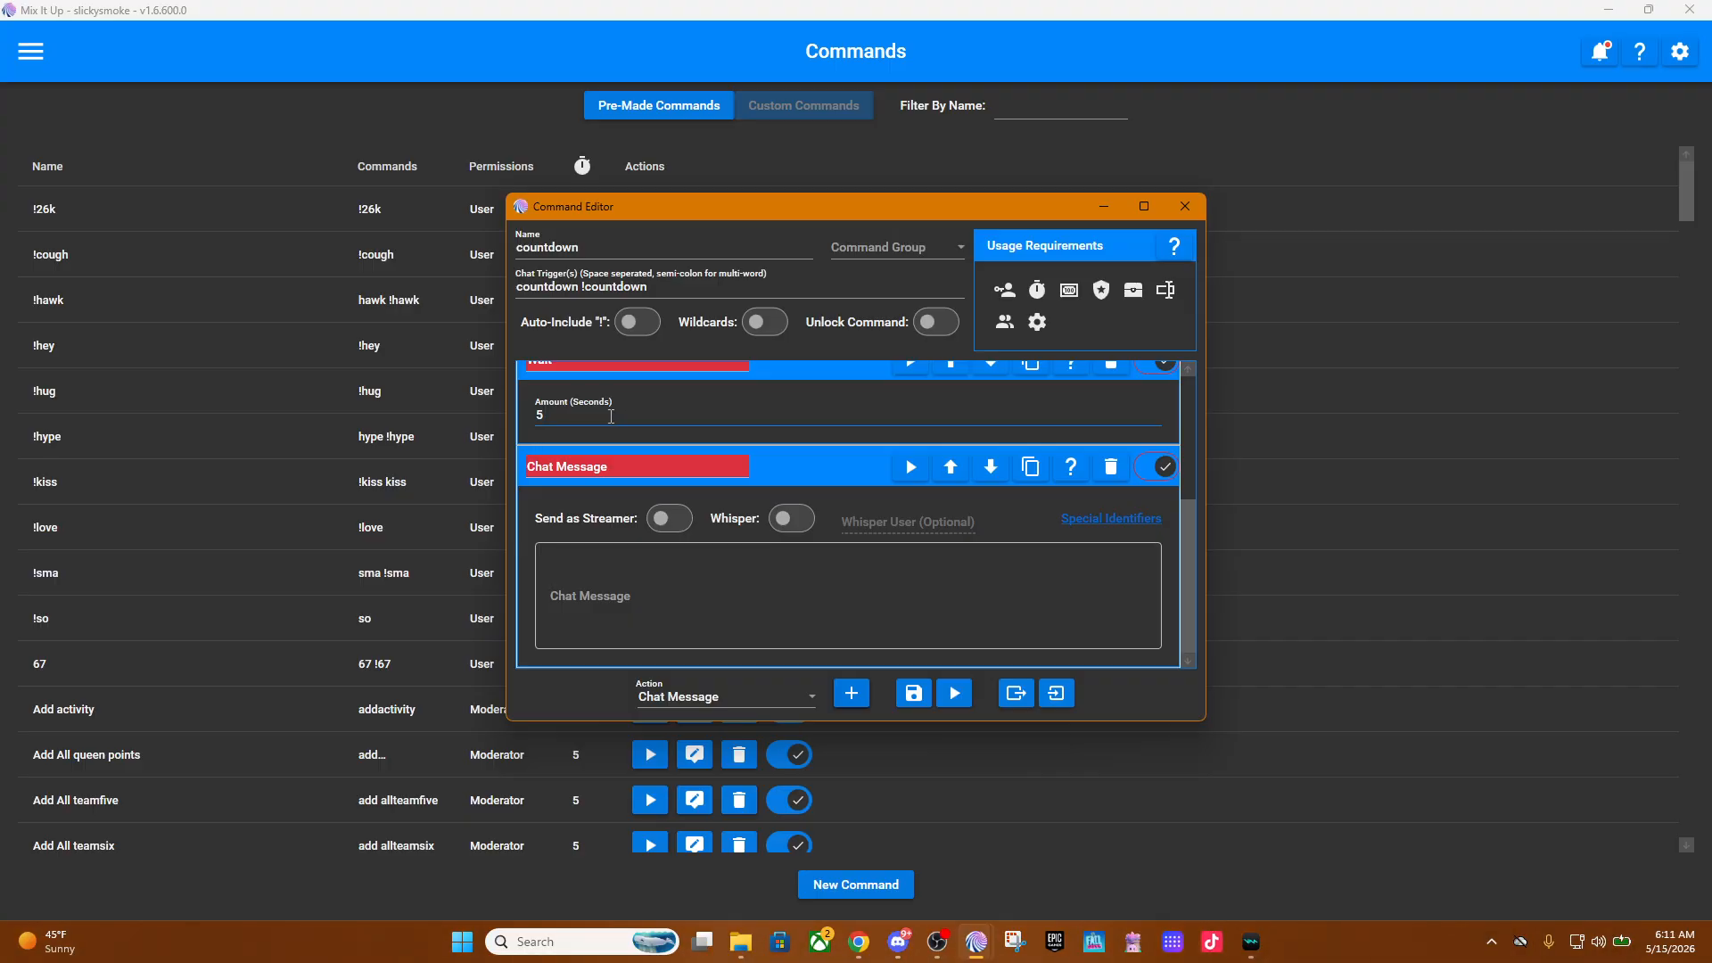
{"action": "left_click", "coordinate": [670, 521]}
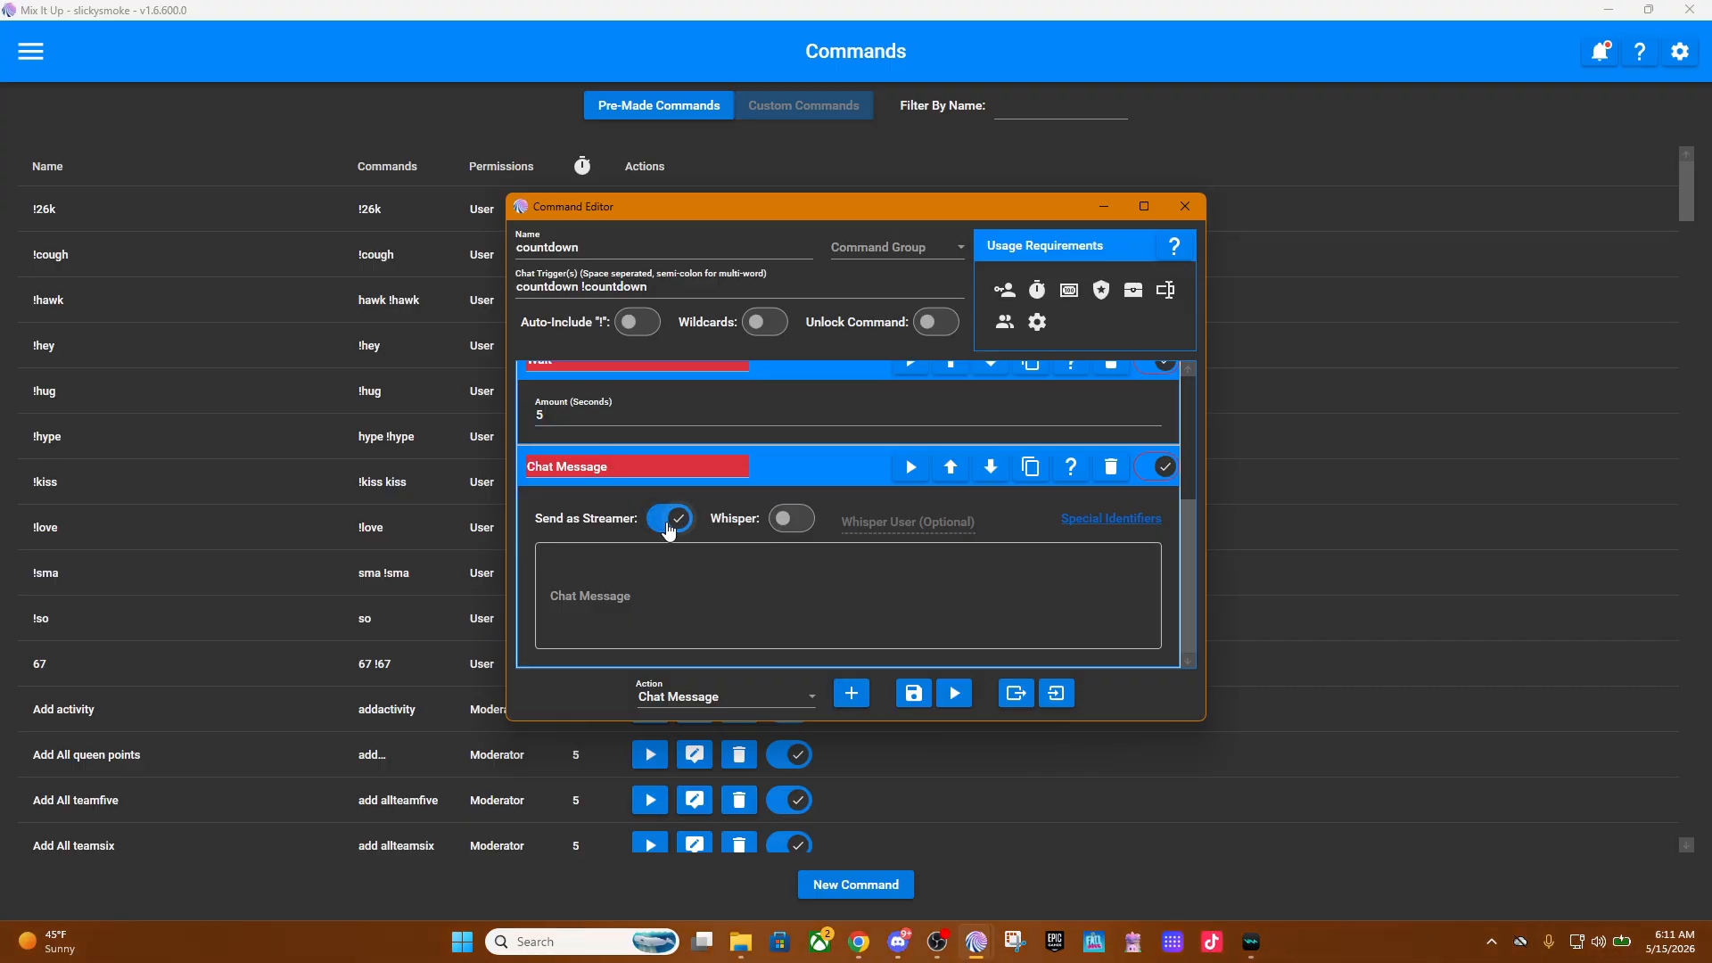
{"action": "scroll", "coordinate": [705, 538], "scroll_direction": "up", "scroll_amount": 3}
{"action": "scroll", "coordinate": [709, 541], "scroll_direction": "down", "scroll_amount": 3}
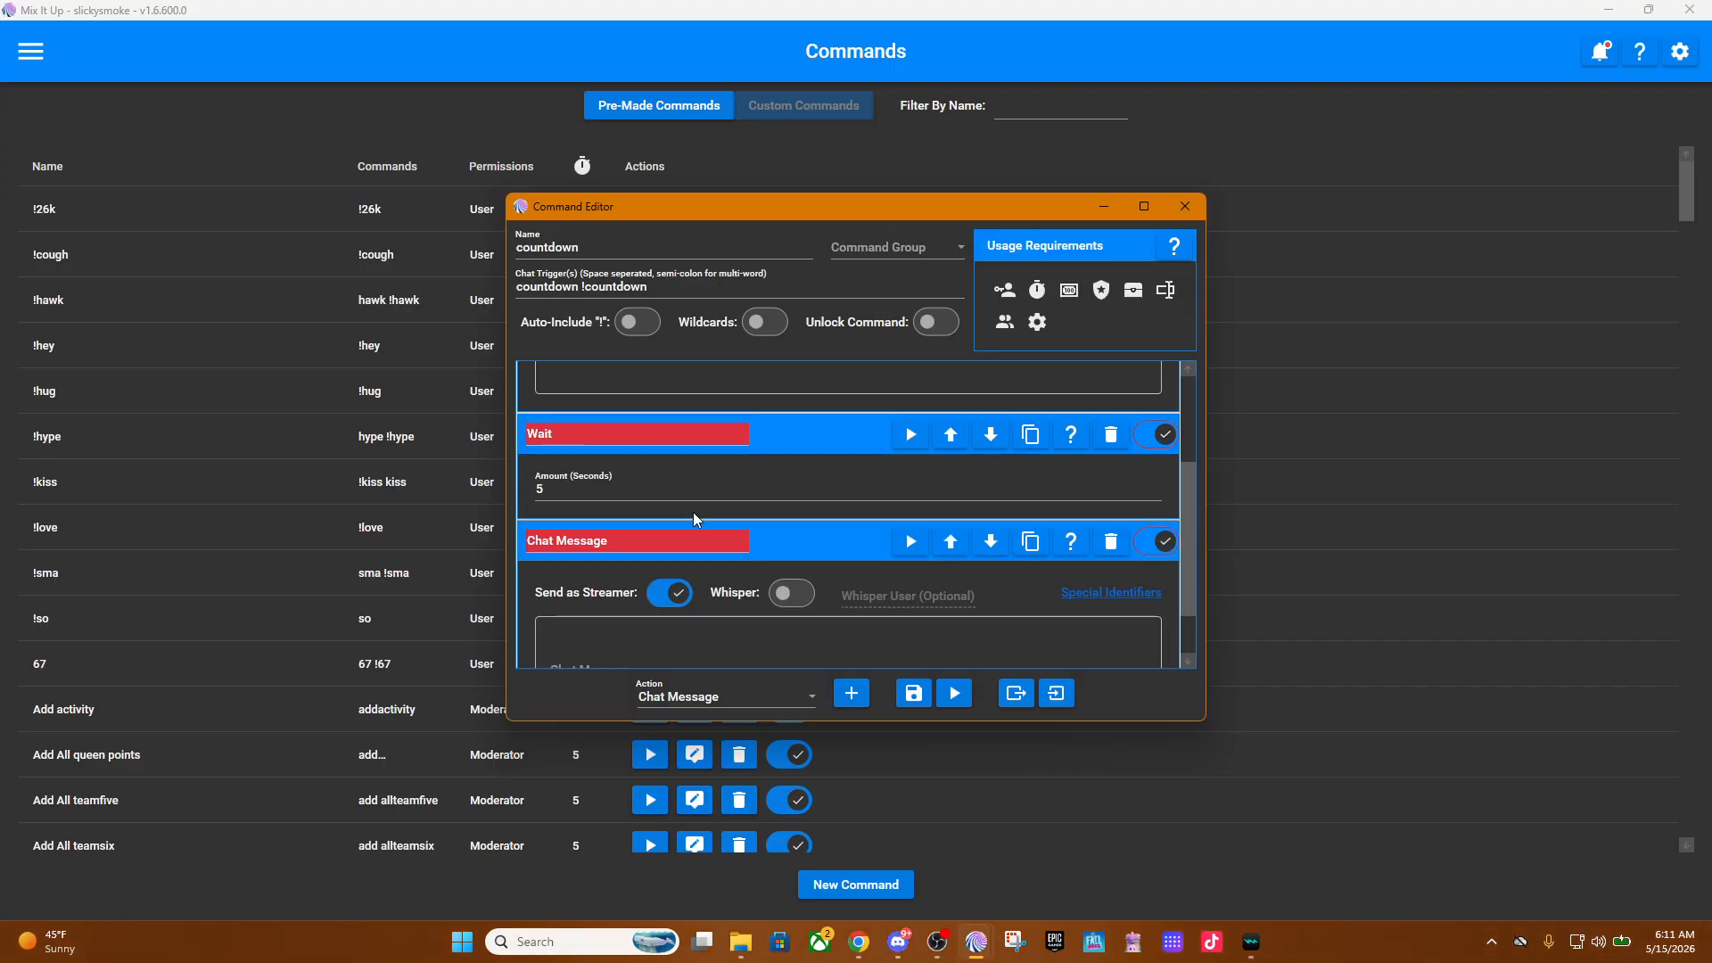
{"action": "left_click", "coordinate": [624, 601]}
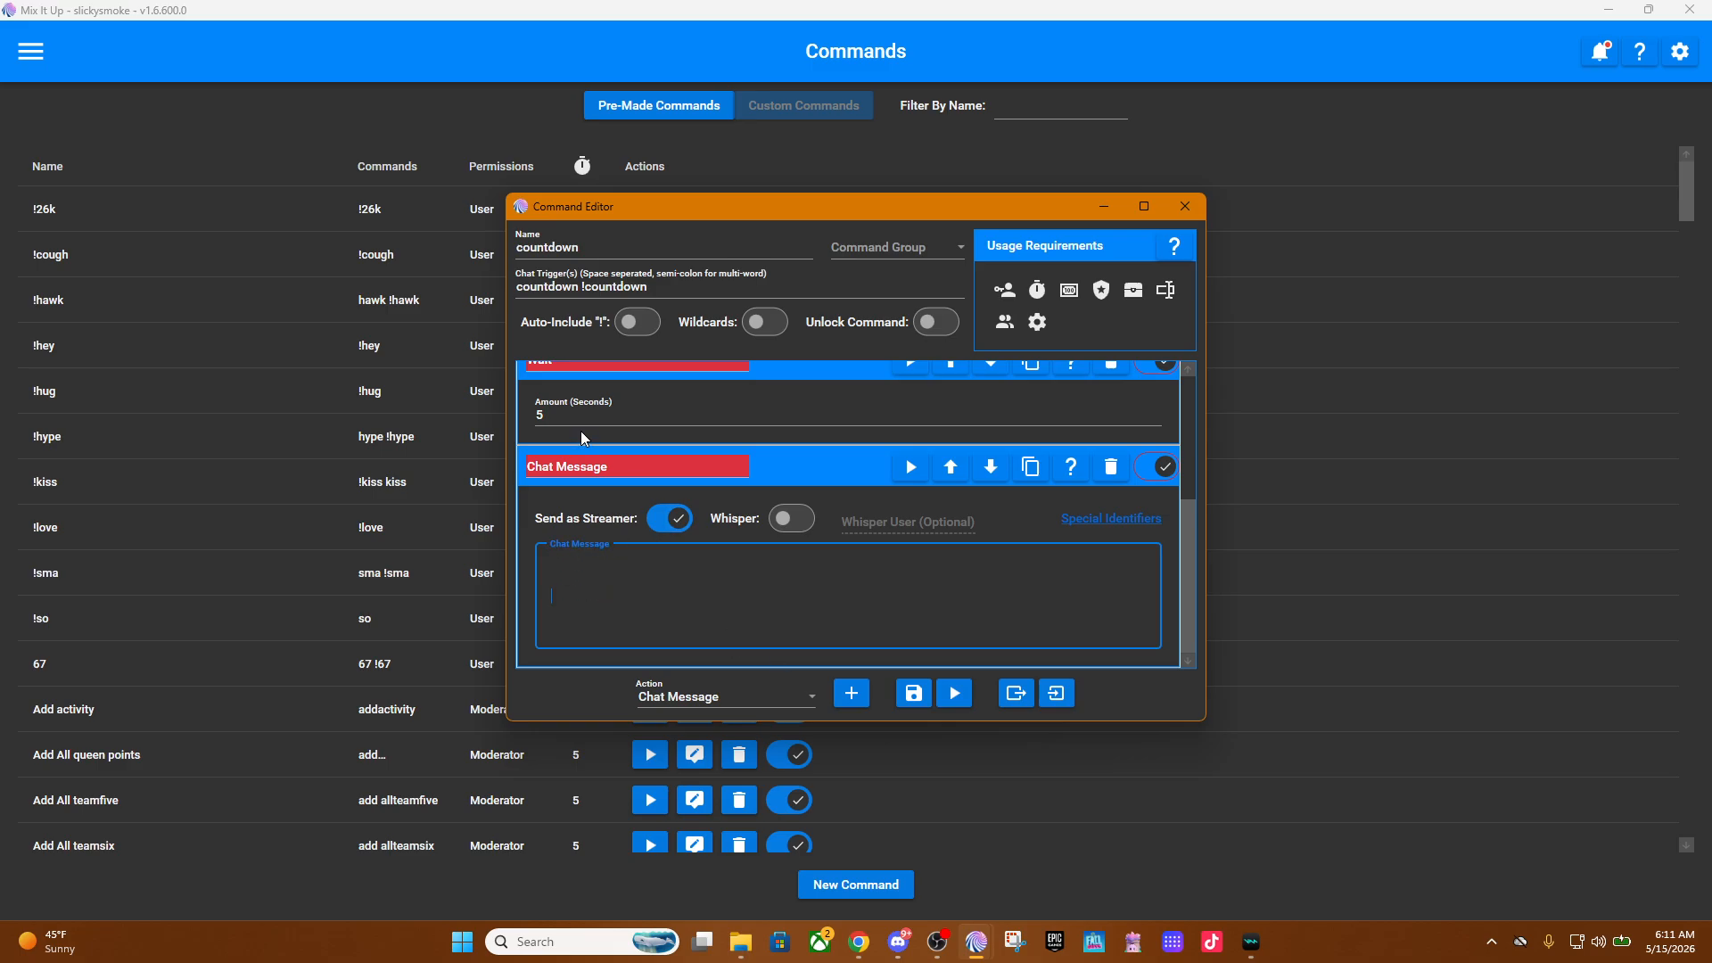
{"action": "scroll", "coordinate": [581, 431], "scroll_direction": "up", "scroll_amount": 1}
{"action": "scroll", "coordinate": [580, 431], "scroll_direction": "up", "scroll_amount": 5}
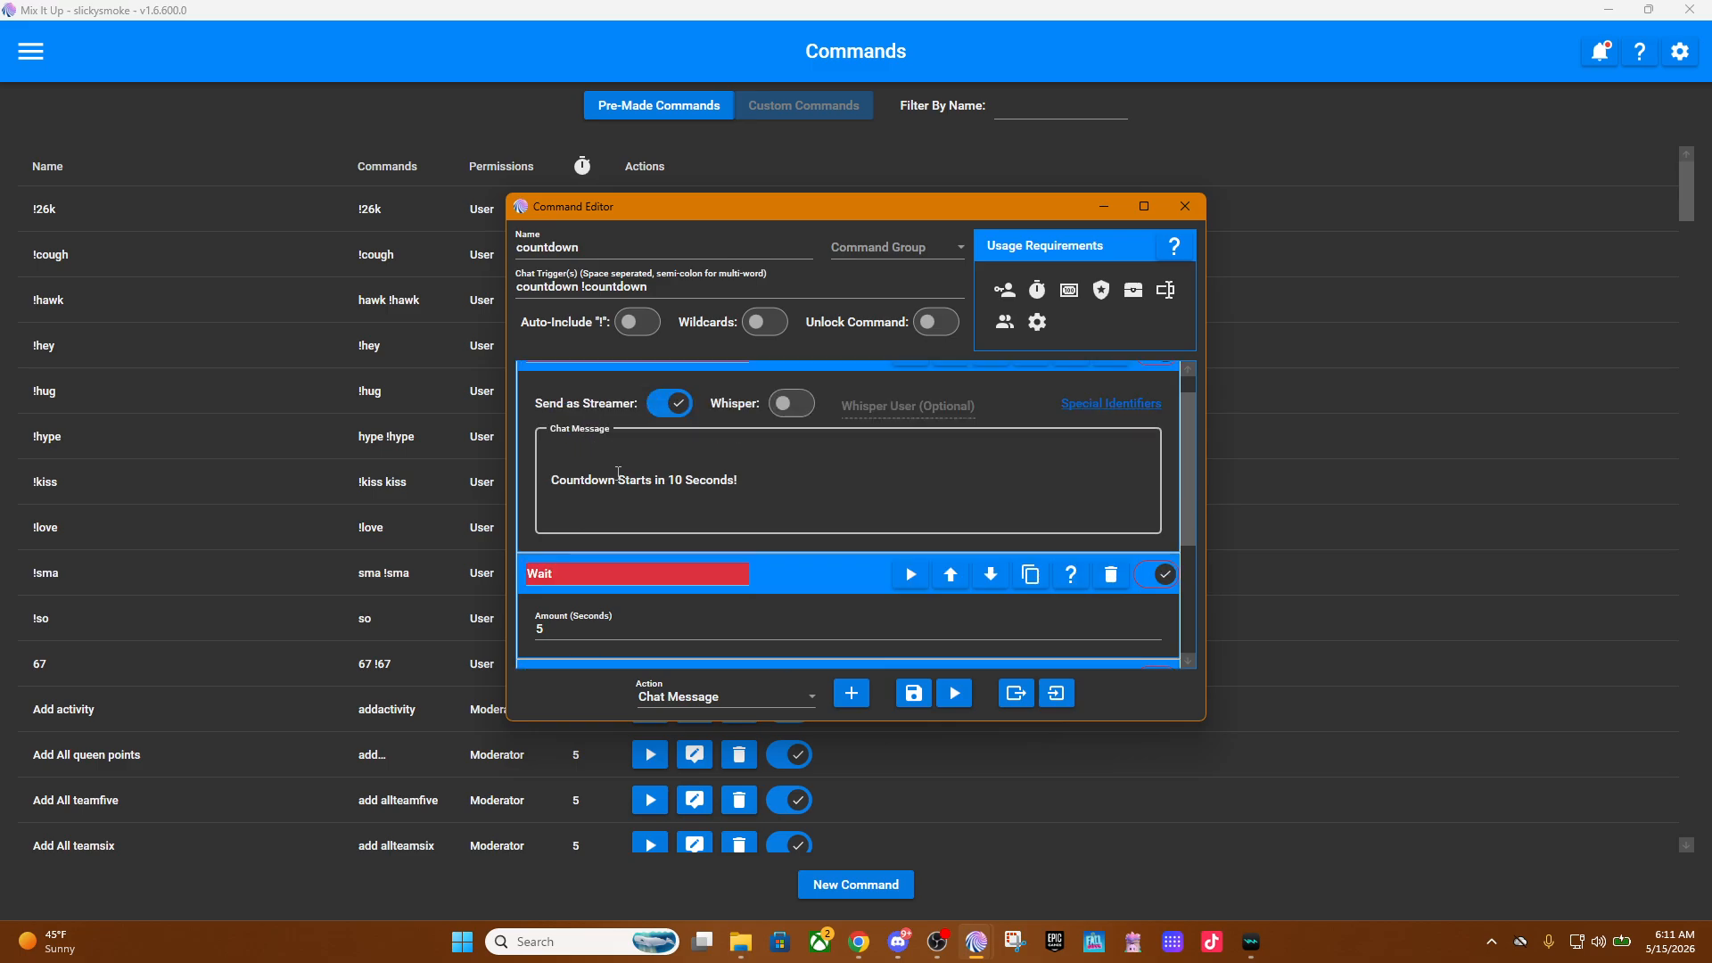
{"action": "scroll", "coordinate": [653, 472], "scroll_direction": "down", "scroll_amount": 3}
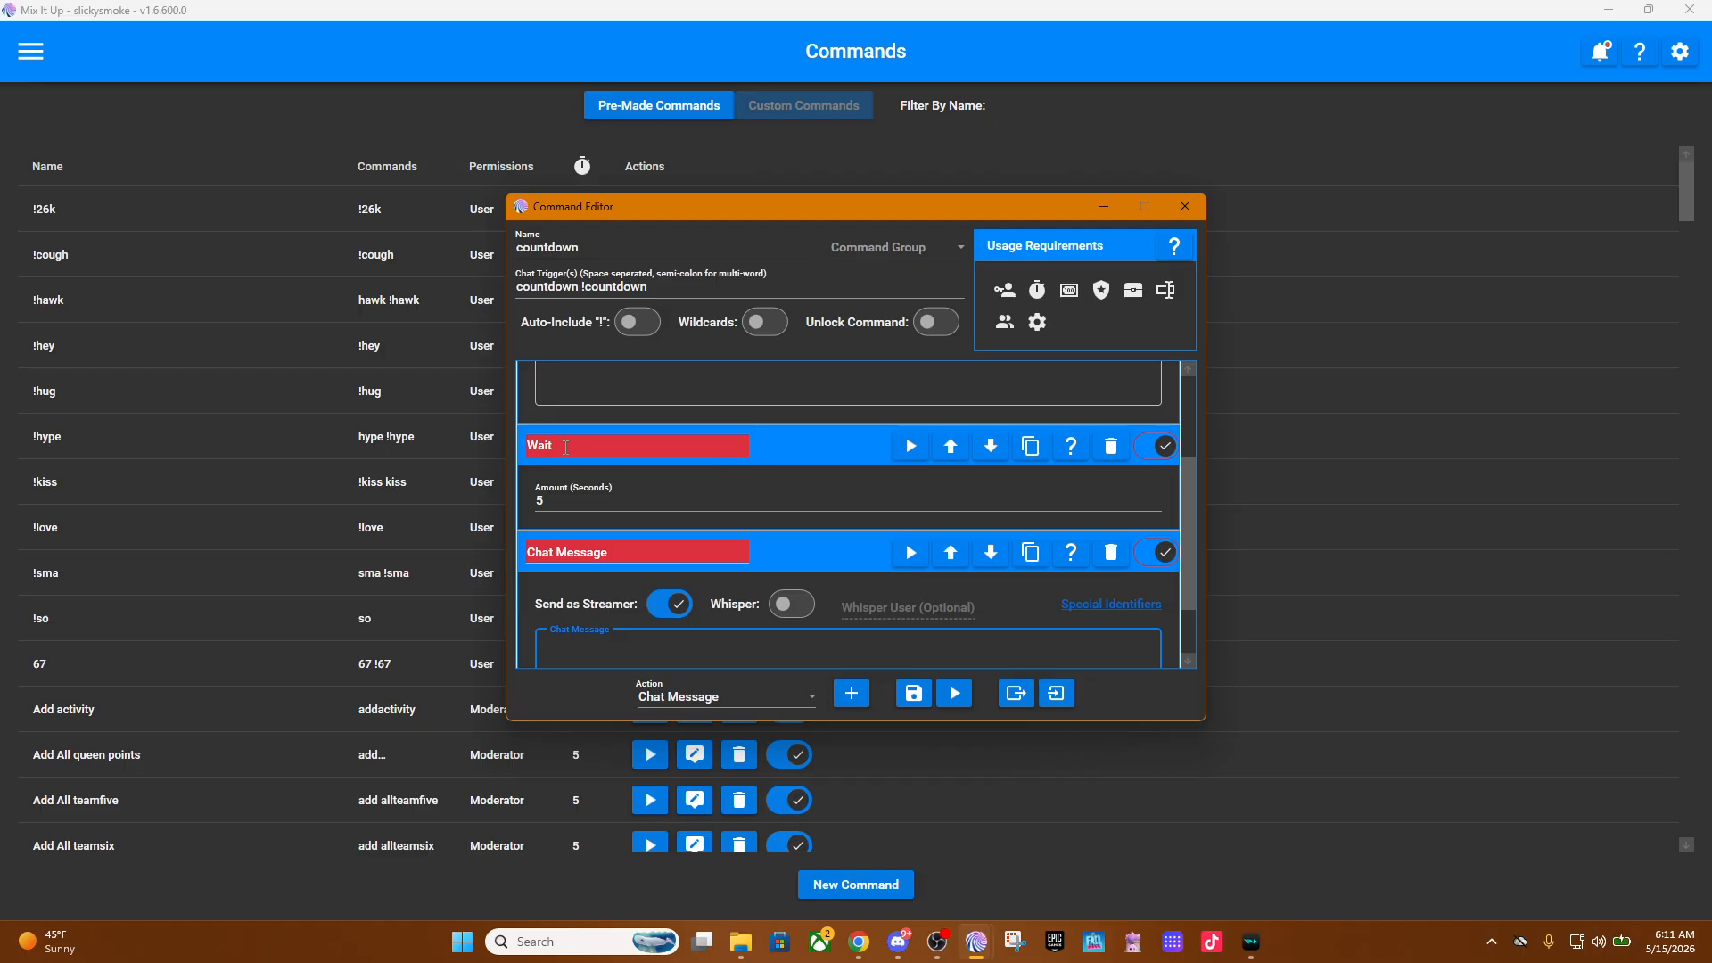
{"action": "scroll", "coordinate": [565, 500], "scroll_direction": "down", "scroll_amount": 2}
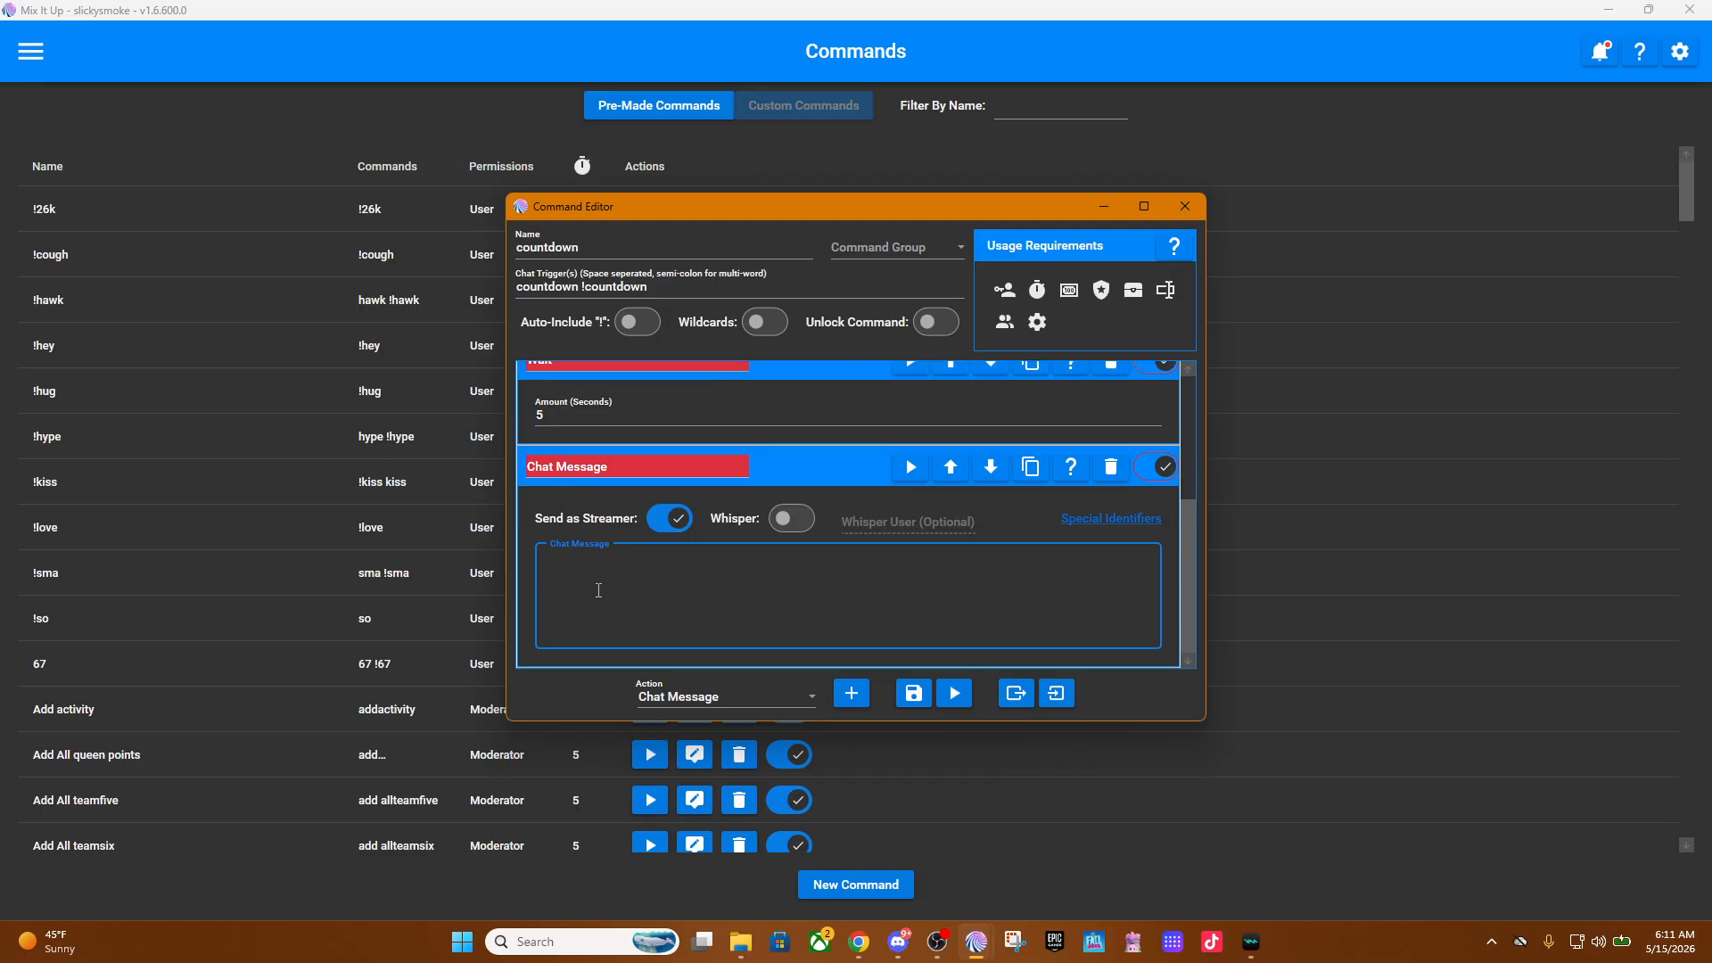
{"action": "type", "text": "5..."}
Add a Wait action of 2 seconds after the "5 . . ." message.
{"action": "left_click", "coordinate": [748, 697]}
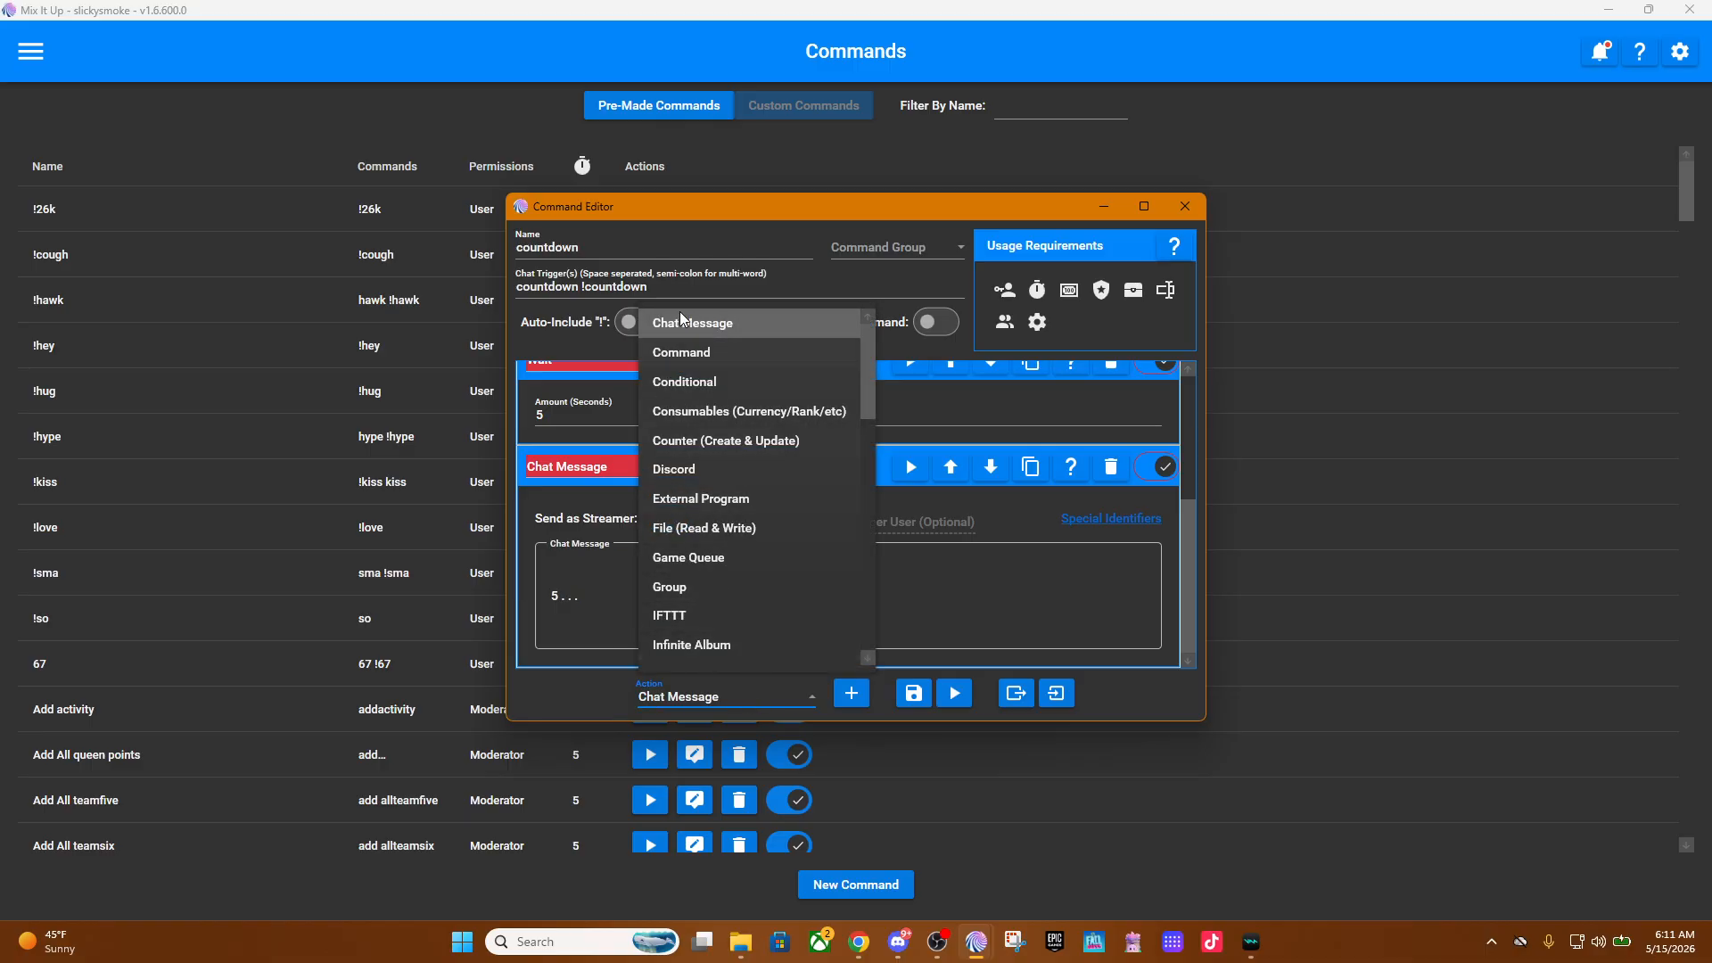
{"action": "scroll", "coordinate": [729, 487], "scroll_direction": "down", "scroll_amount": 10}
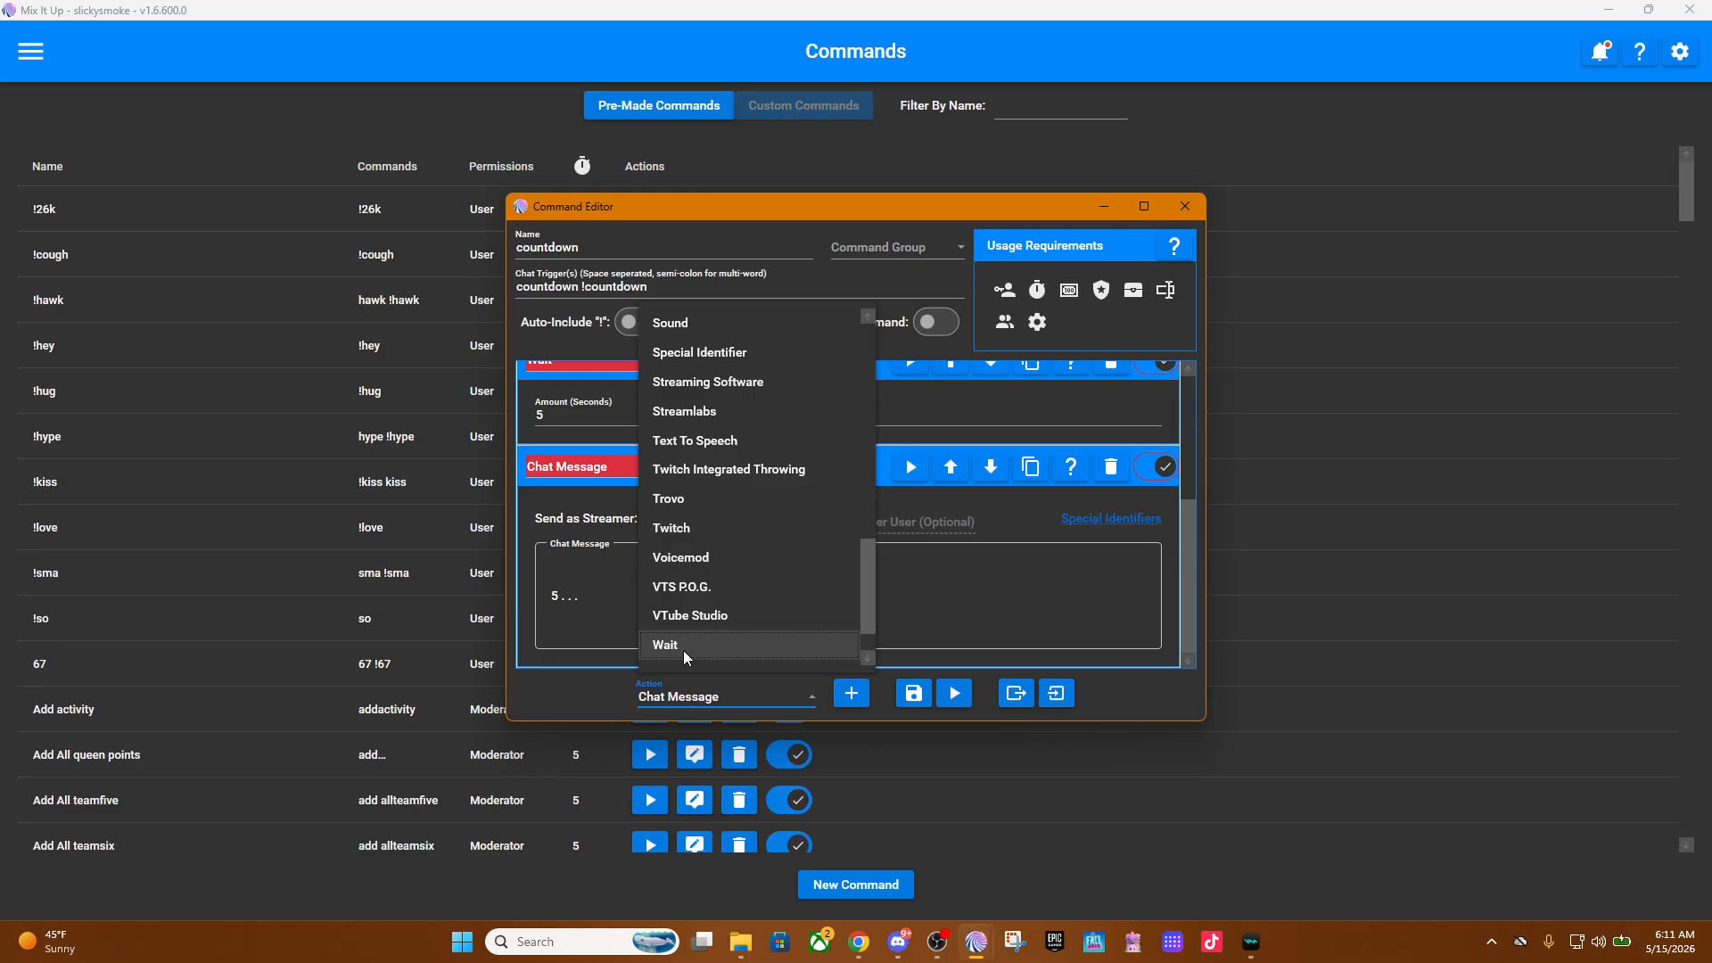
{"action": "left_click", "coordinate": [683, 646]}
{"action": "left_click", "coordinate": [852, 694]}
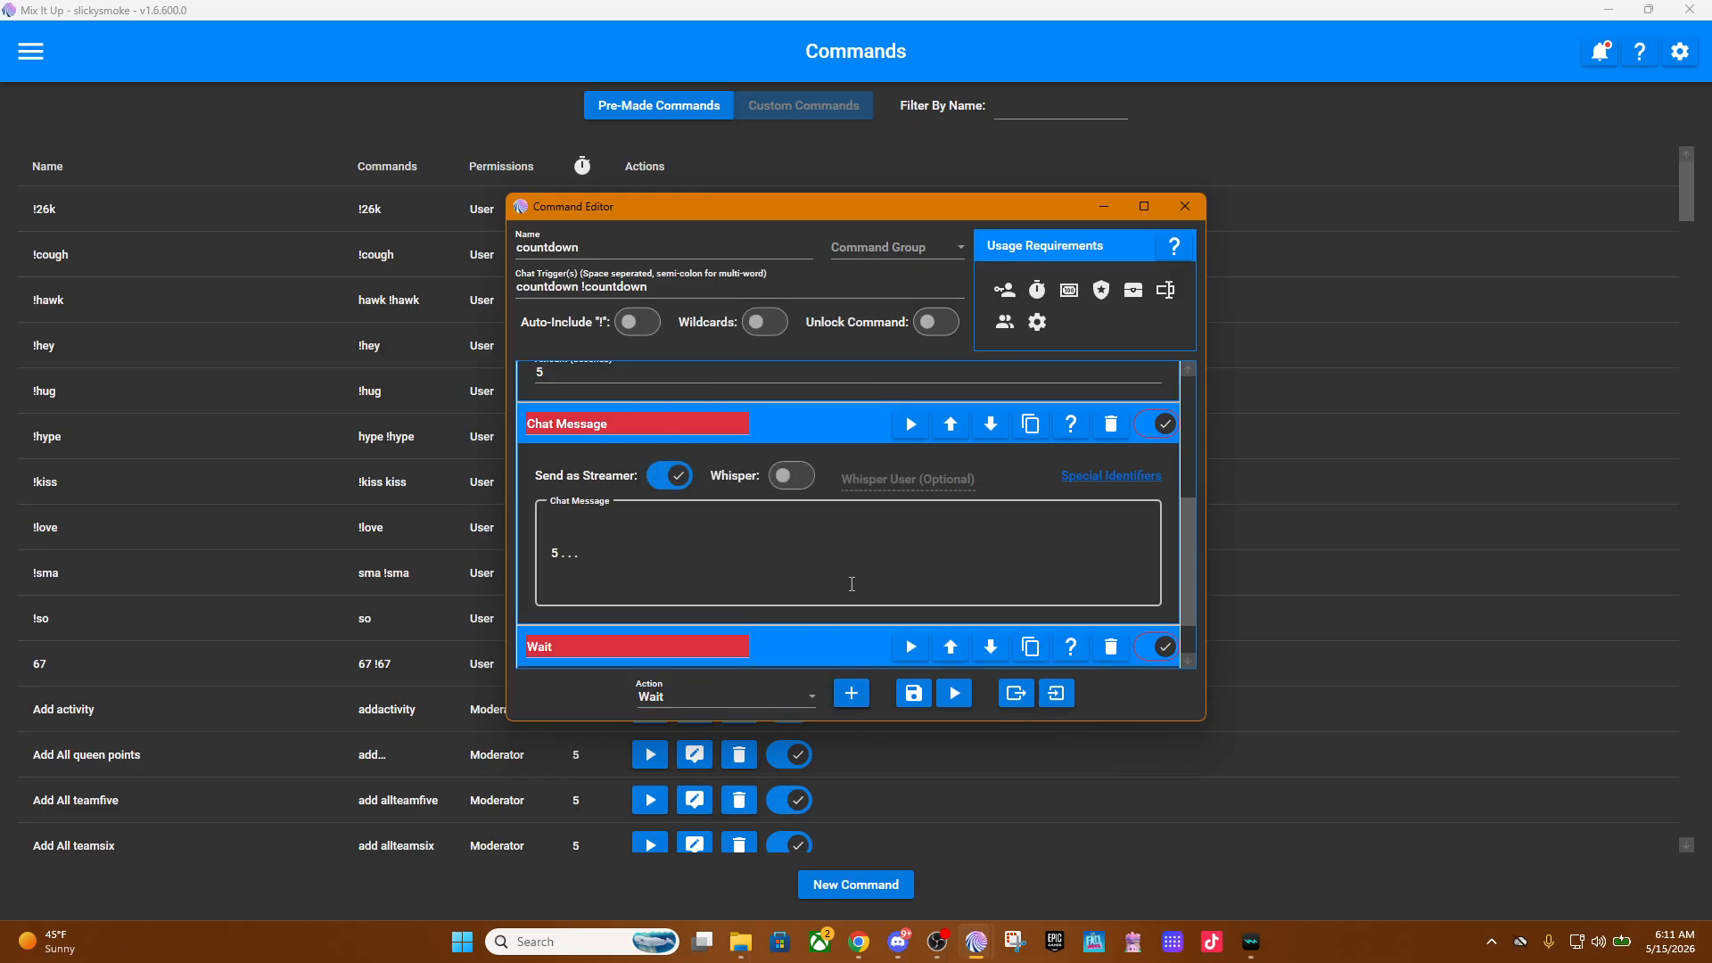
{"action": "left_click", "coordinate": [607, 644]}
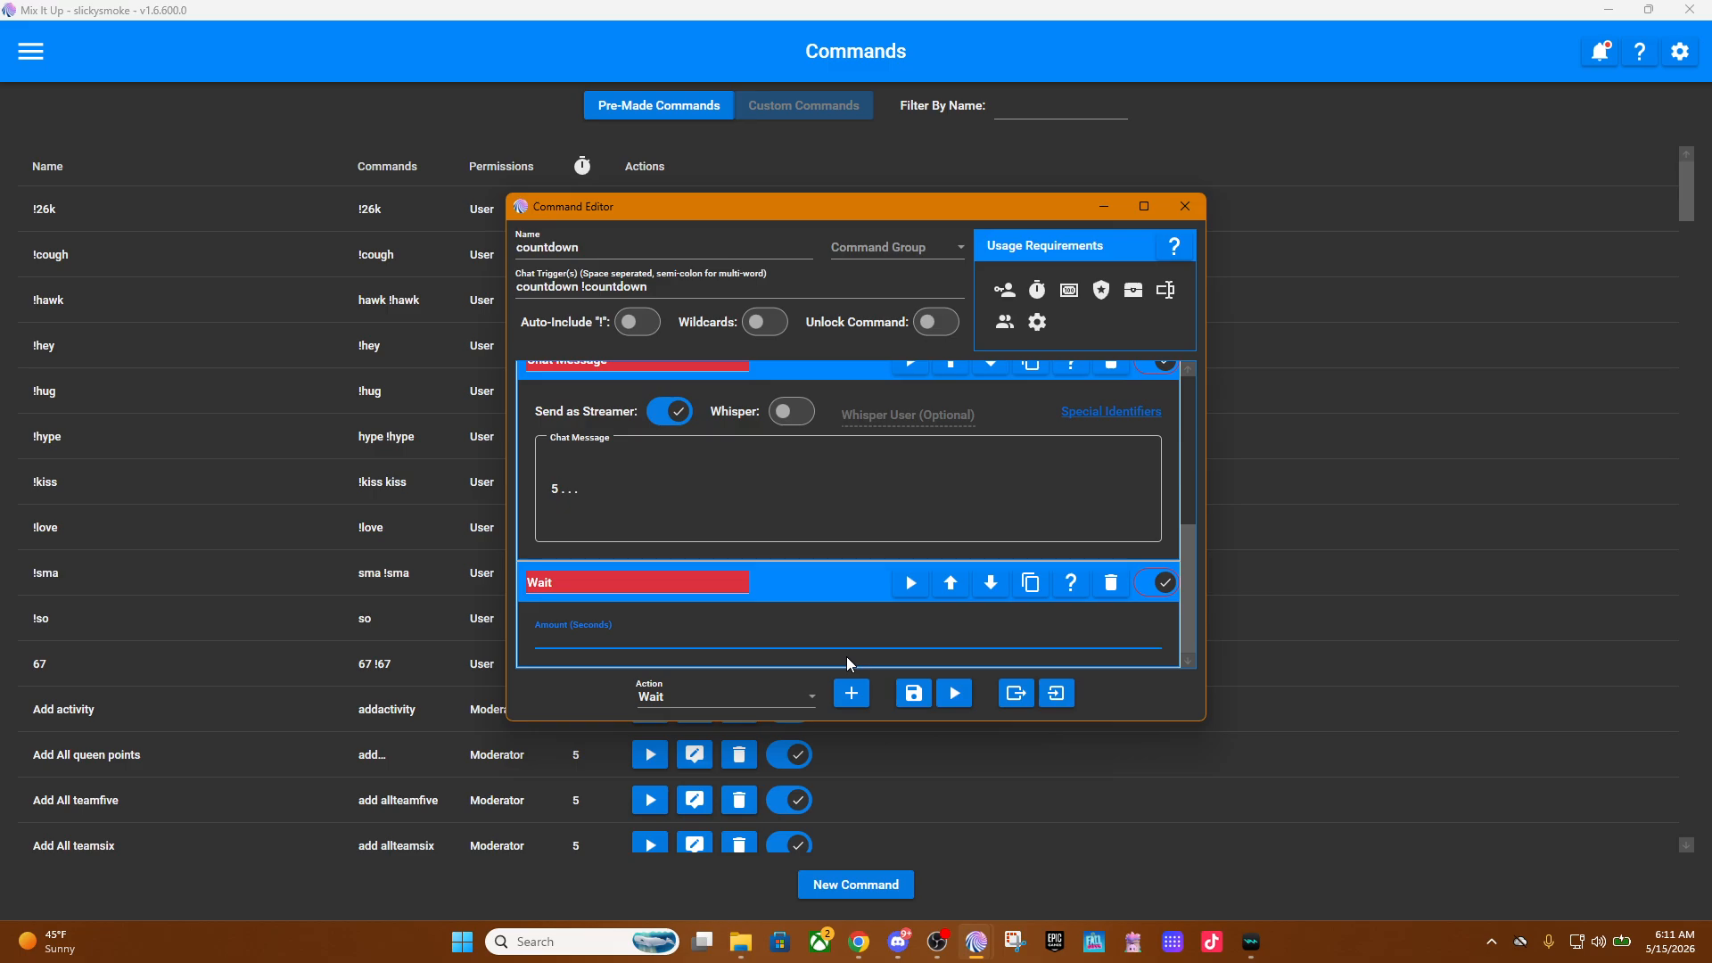
{"action": "type", "text": "2"}
Add a third Chat Message action that sends "3 . . ." as the streamer after the 2-second wait.
{"action": "left_click", "coordinate": [743, 692]}
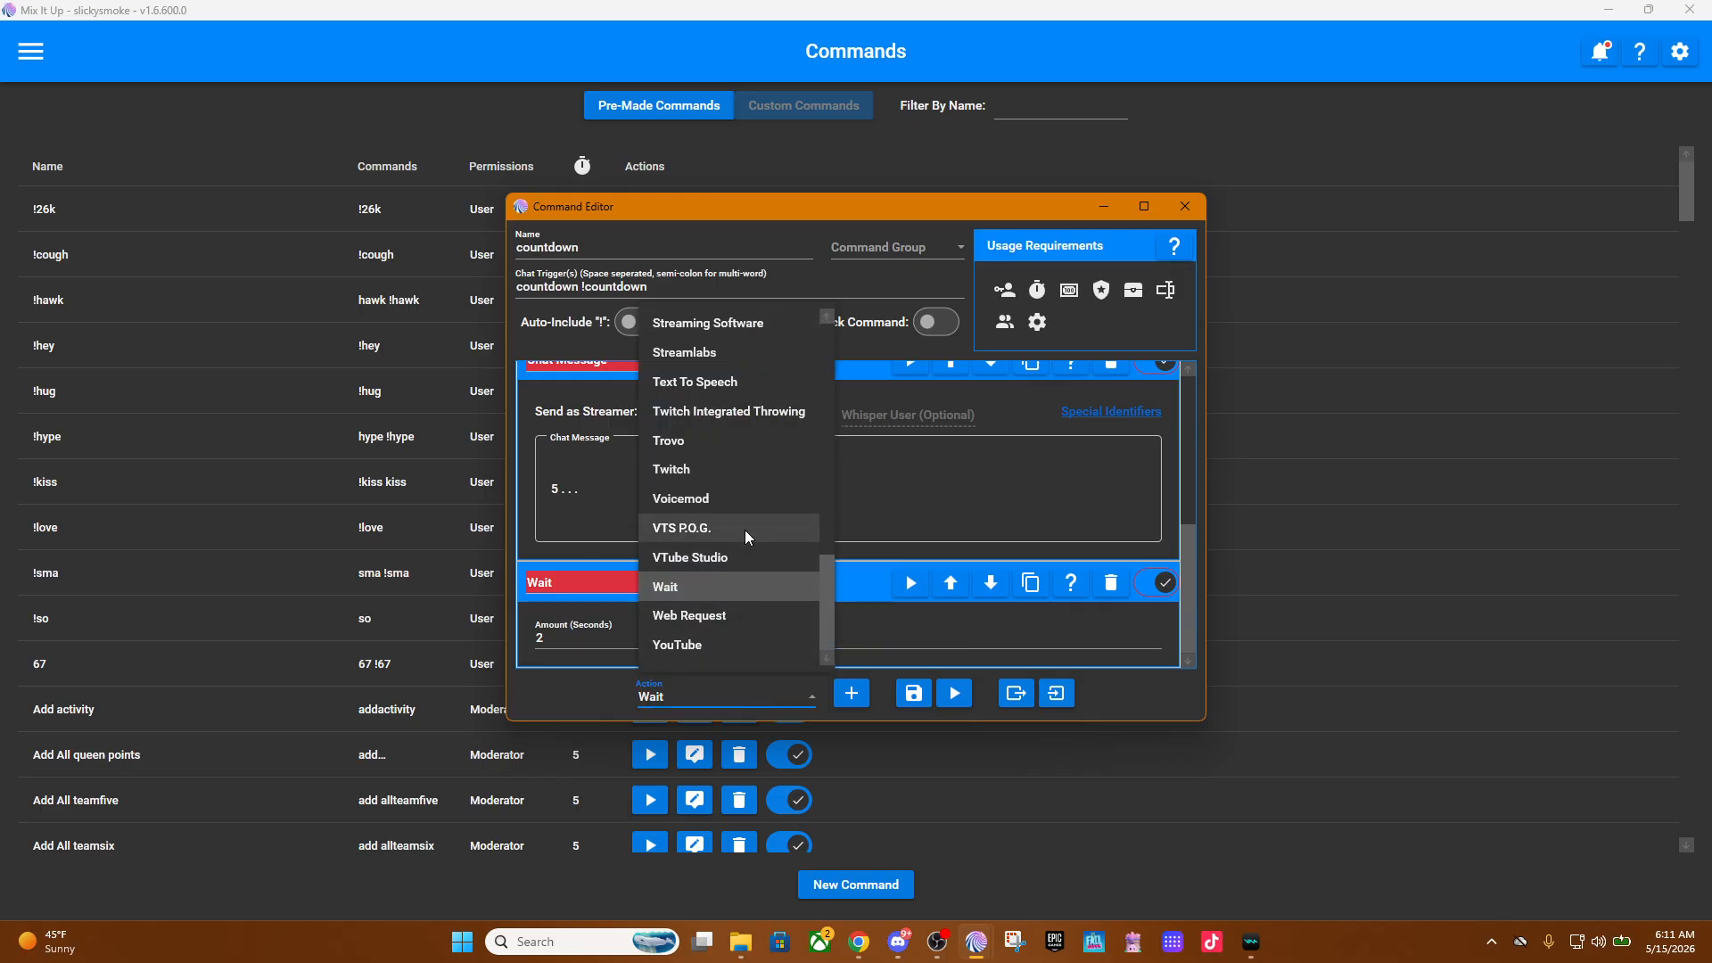
{"action": "scroll", "coordinate": [713, 500], "scroll_direction": "up", "scroll_amount": 10}
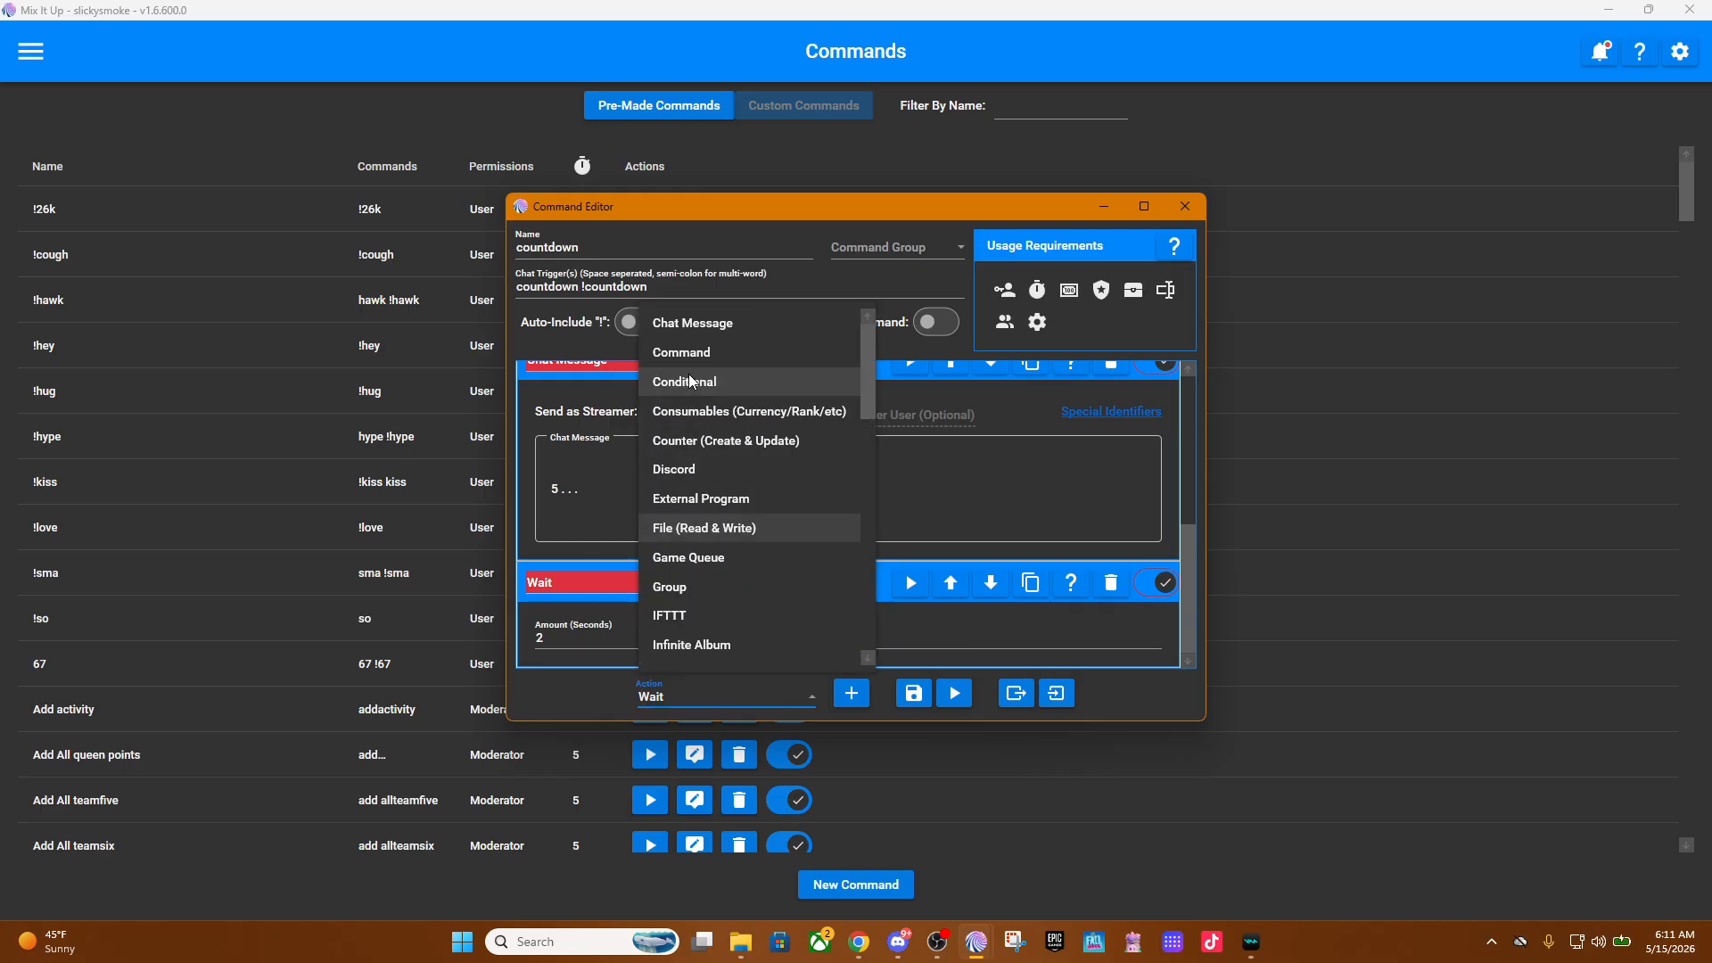
{"action": "left_click", "coordinate": [698, 334]}
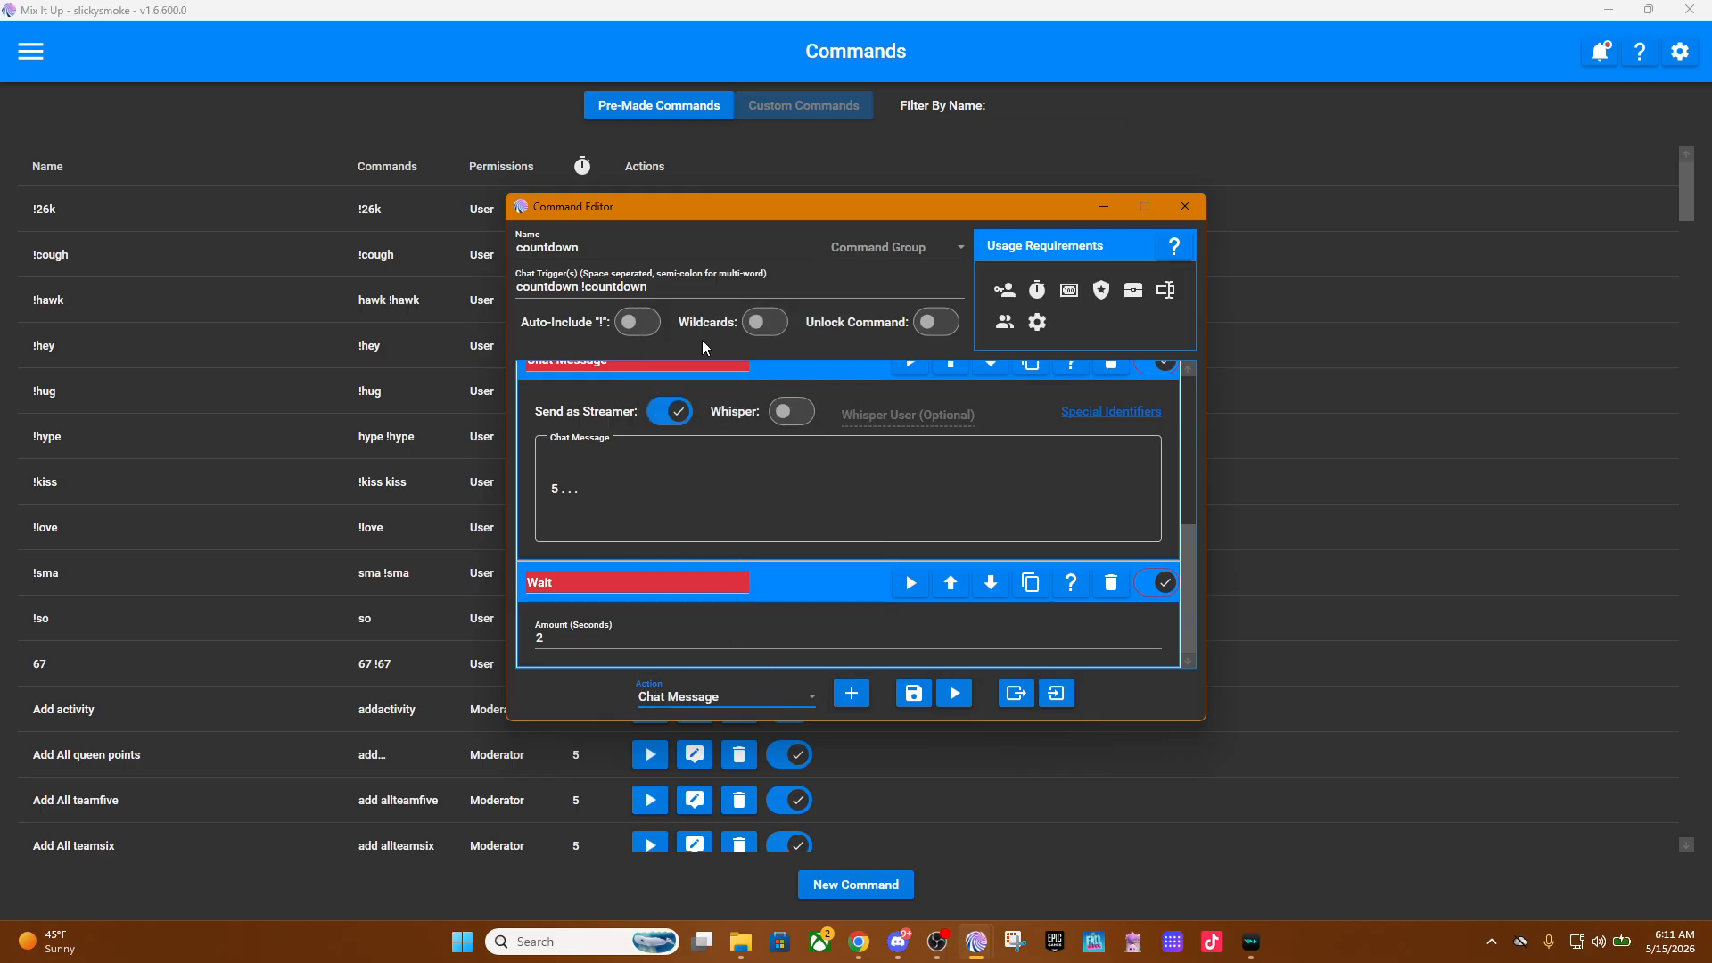
{"action": "left_click", "coordinate": [851, 693]}
{"action": "scroll", "coordinate": [858, 519], "scroll_direction": "down", "scroll_amount": 3}
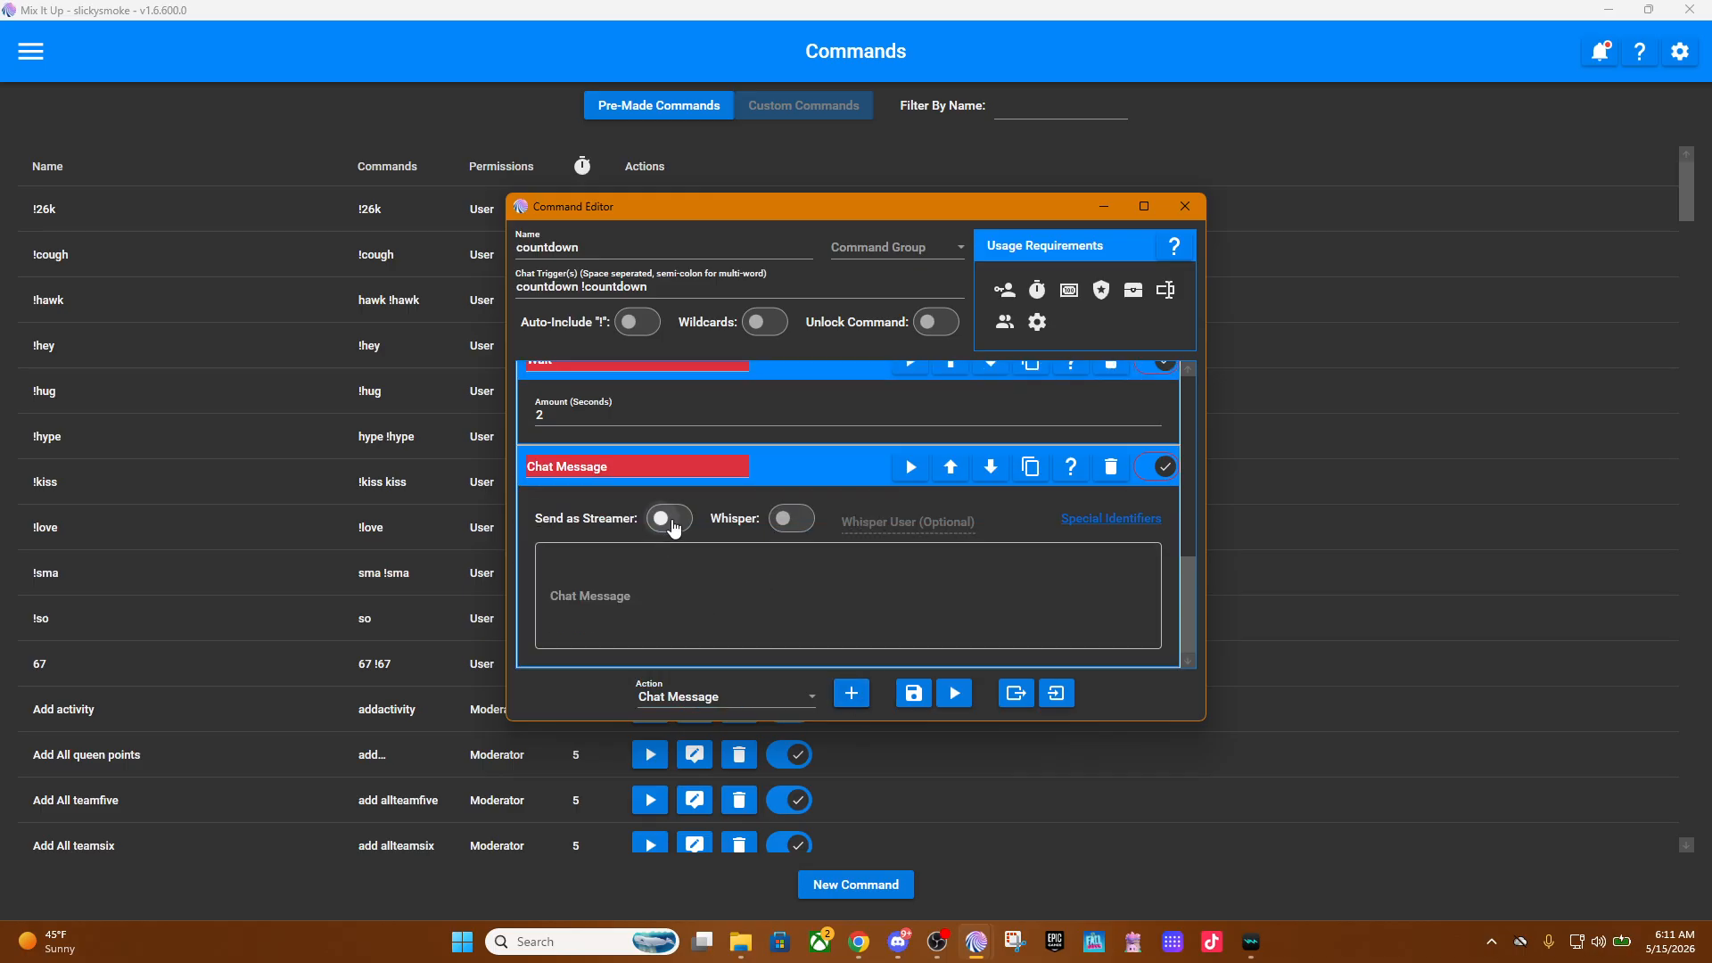
{"action": "left_click", "coordinate": [665, 592]}
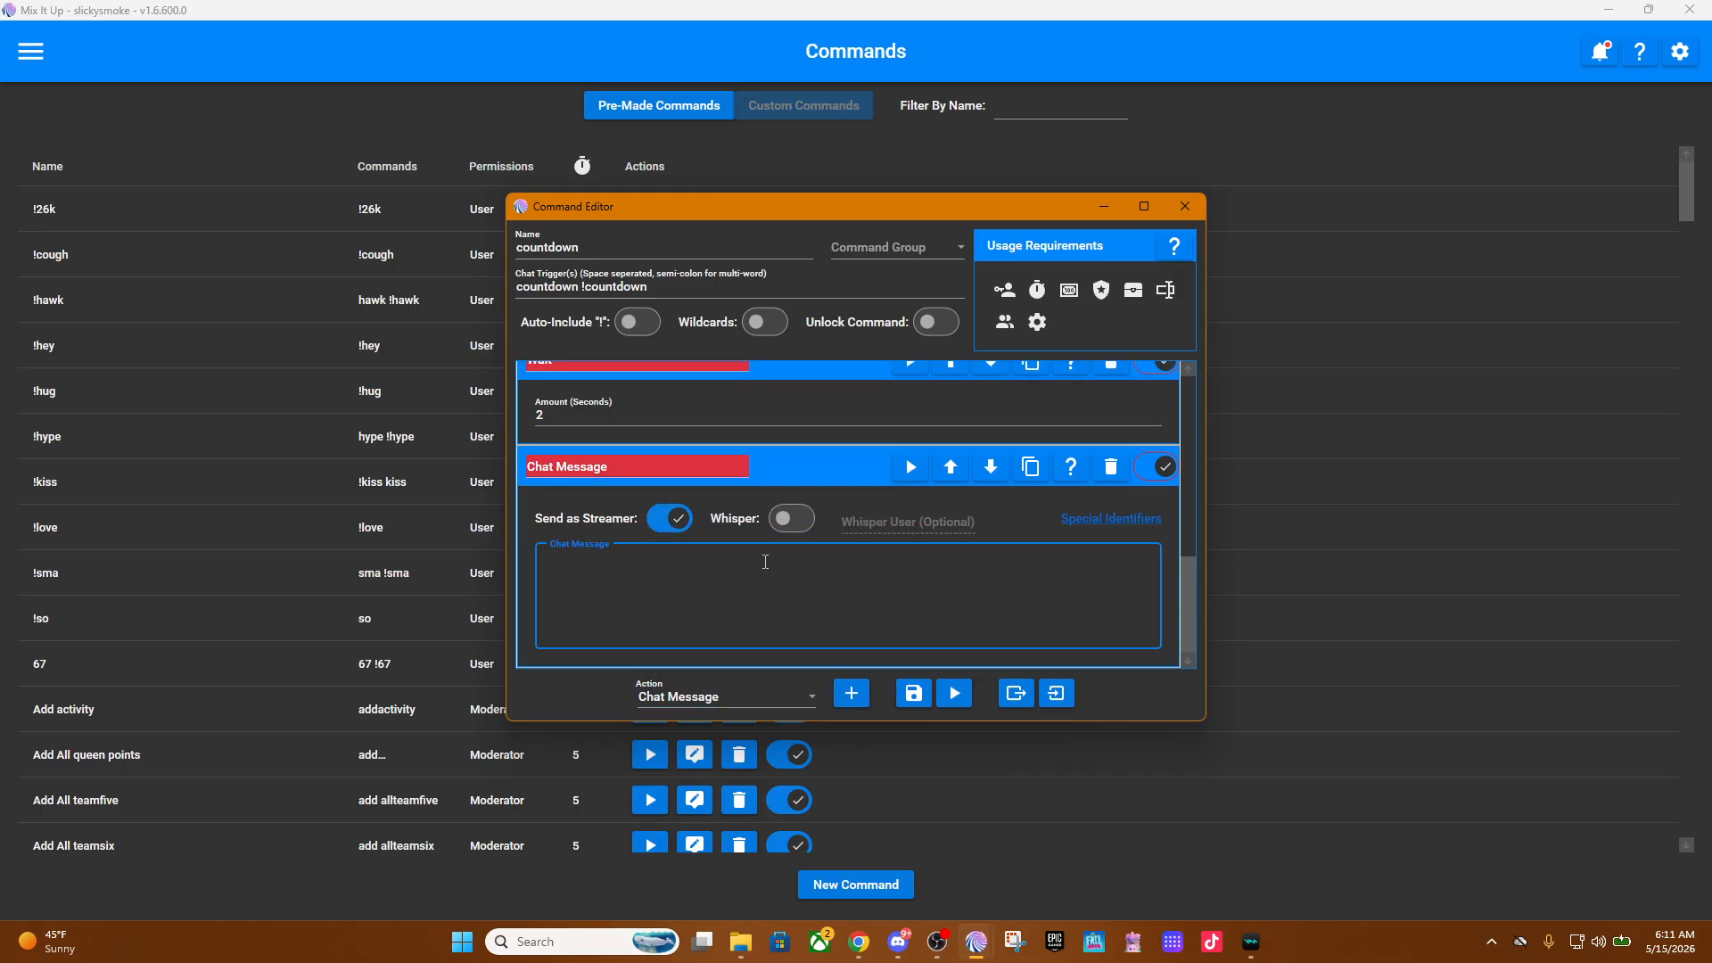
{"action": "scroll", "coordinate": [765, 560], "scroll_direction": "up", "scroll_amount": 3}
{"action": "scroll", "coordinate": [764, 554], "scroll_direction": "down", "scroll_amount": 3}
{"action": "type", "text": "3..."}
{"action": "left_click", "coordinate": [744, 698]}
{"action": "scroll", "coordinate": [747, 553], "scroll_direction": "down", "scroll_amount": 8}
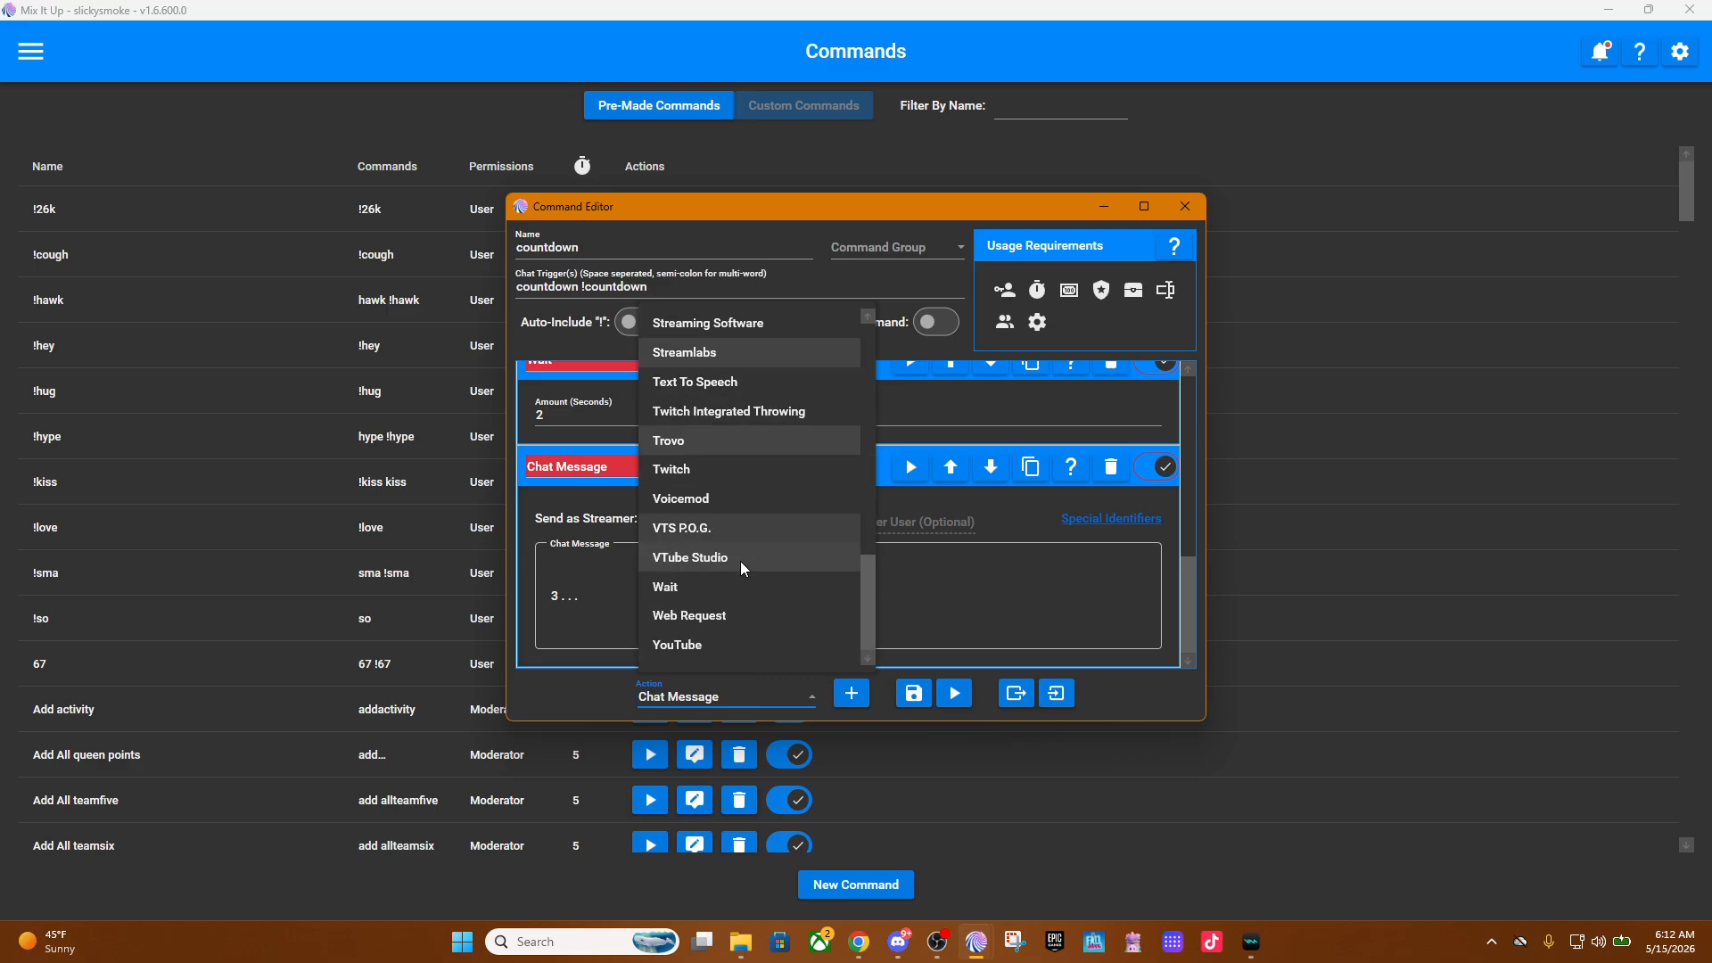
{"action": "left_click", "coordinate": [733, 586]}
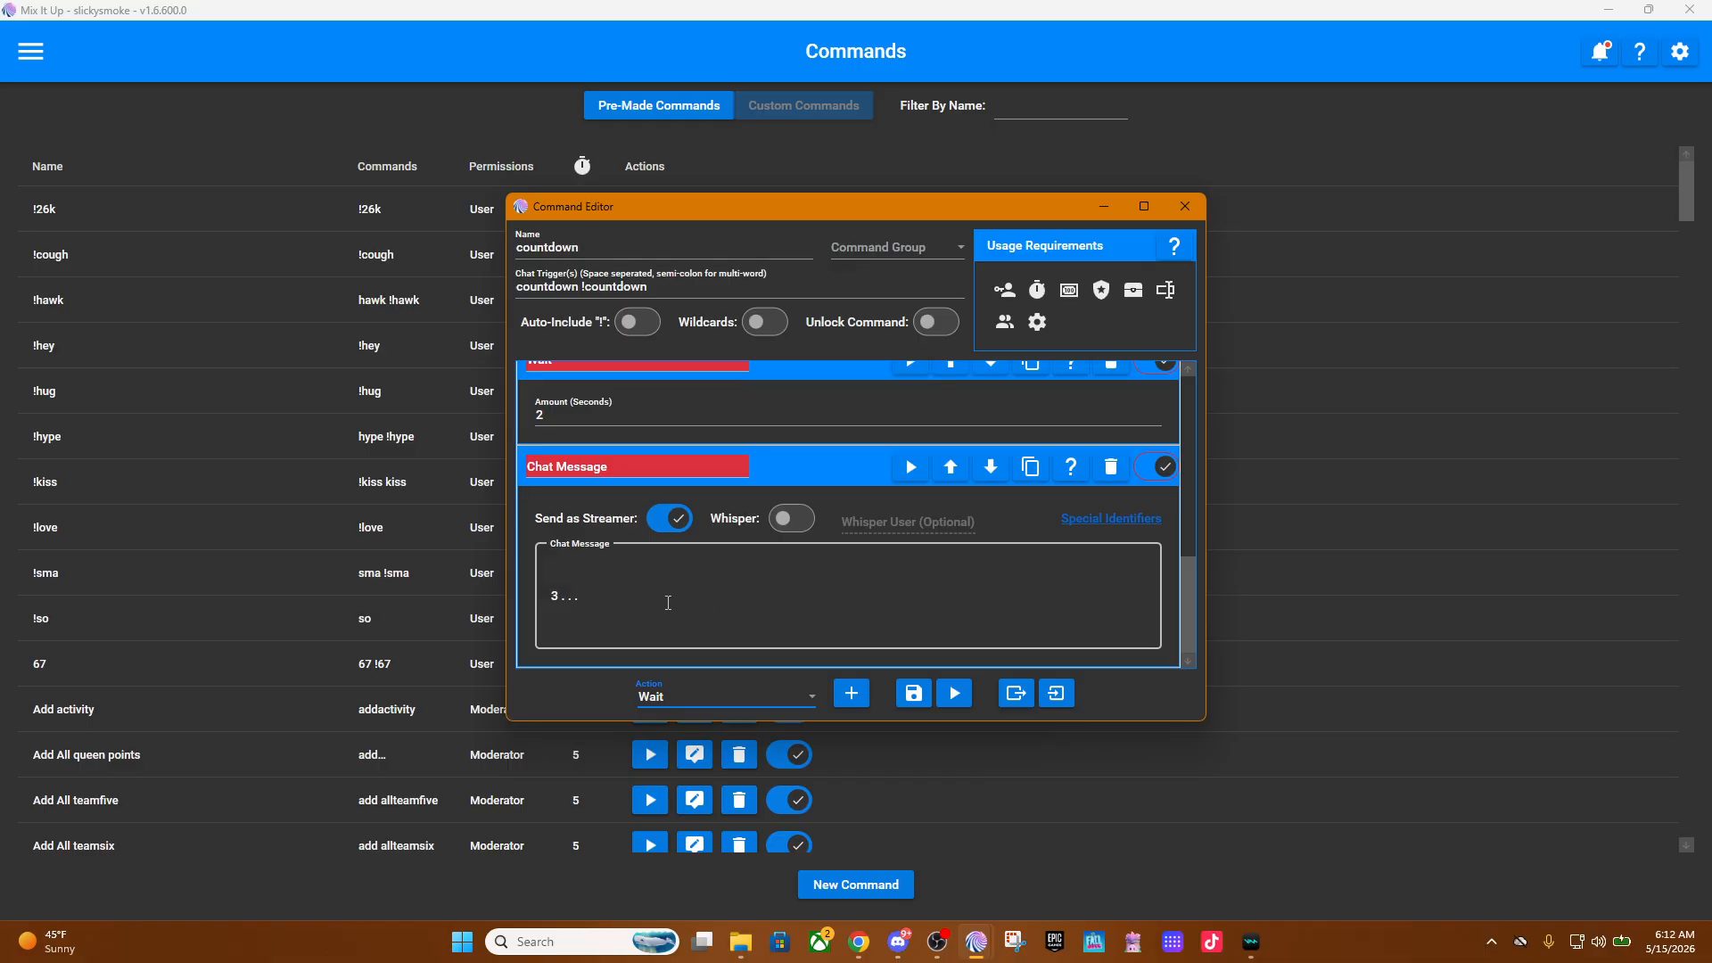
{"action": "scroll", "coordinate": [668, 603], "scroll_direction": "up", "scroll_amount": 1}
{"action": "scroll", "coordinate": [668, 603], "scroll_direction": "down", "scroll_amount": 1}
Add a Twitch action to the countdown command after the "3 . . ." message.
{"action": "left_click", "coordinate": [751, 692]}
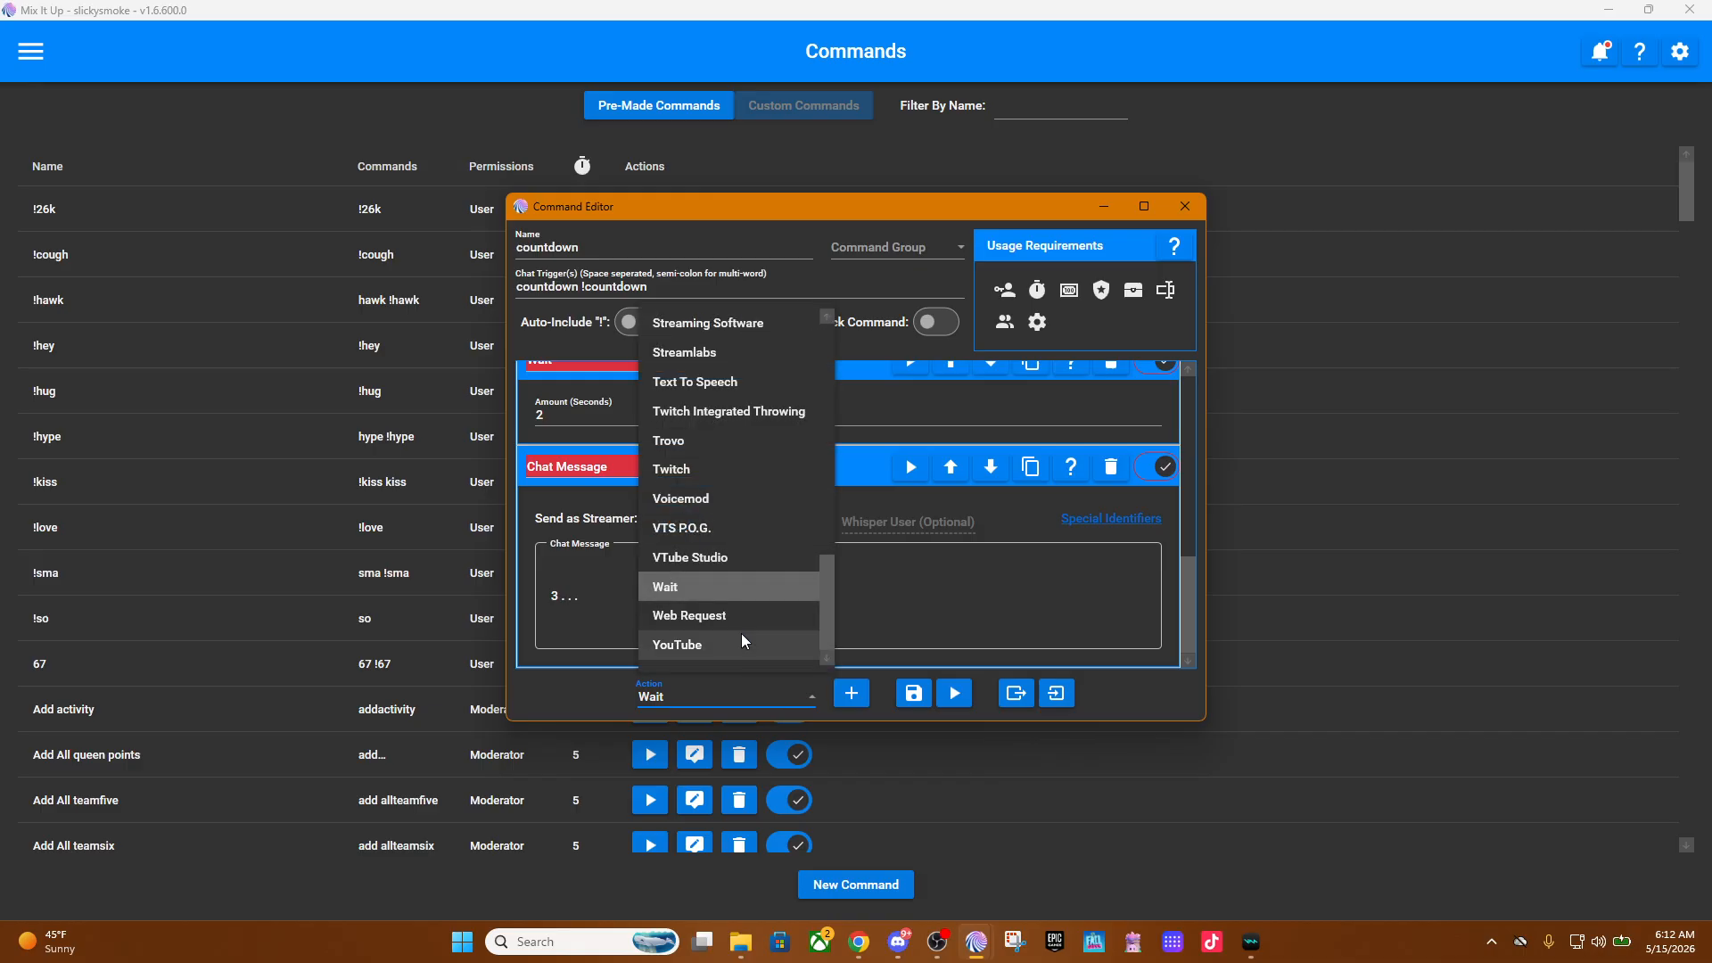
{"action": "left_click", "coordinate": [699, 470]}
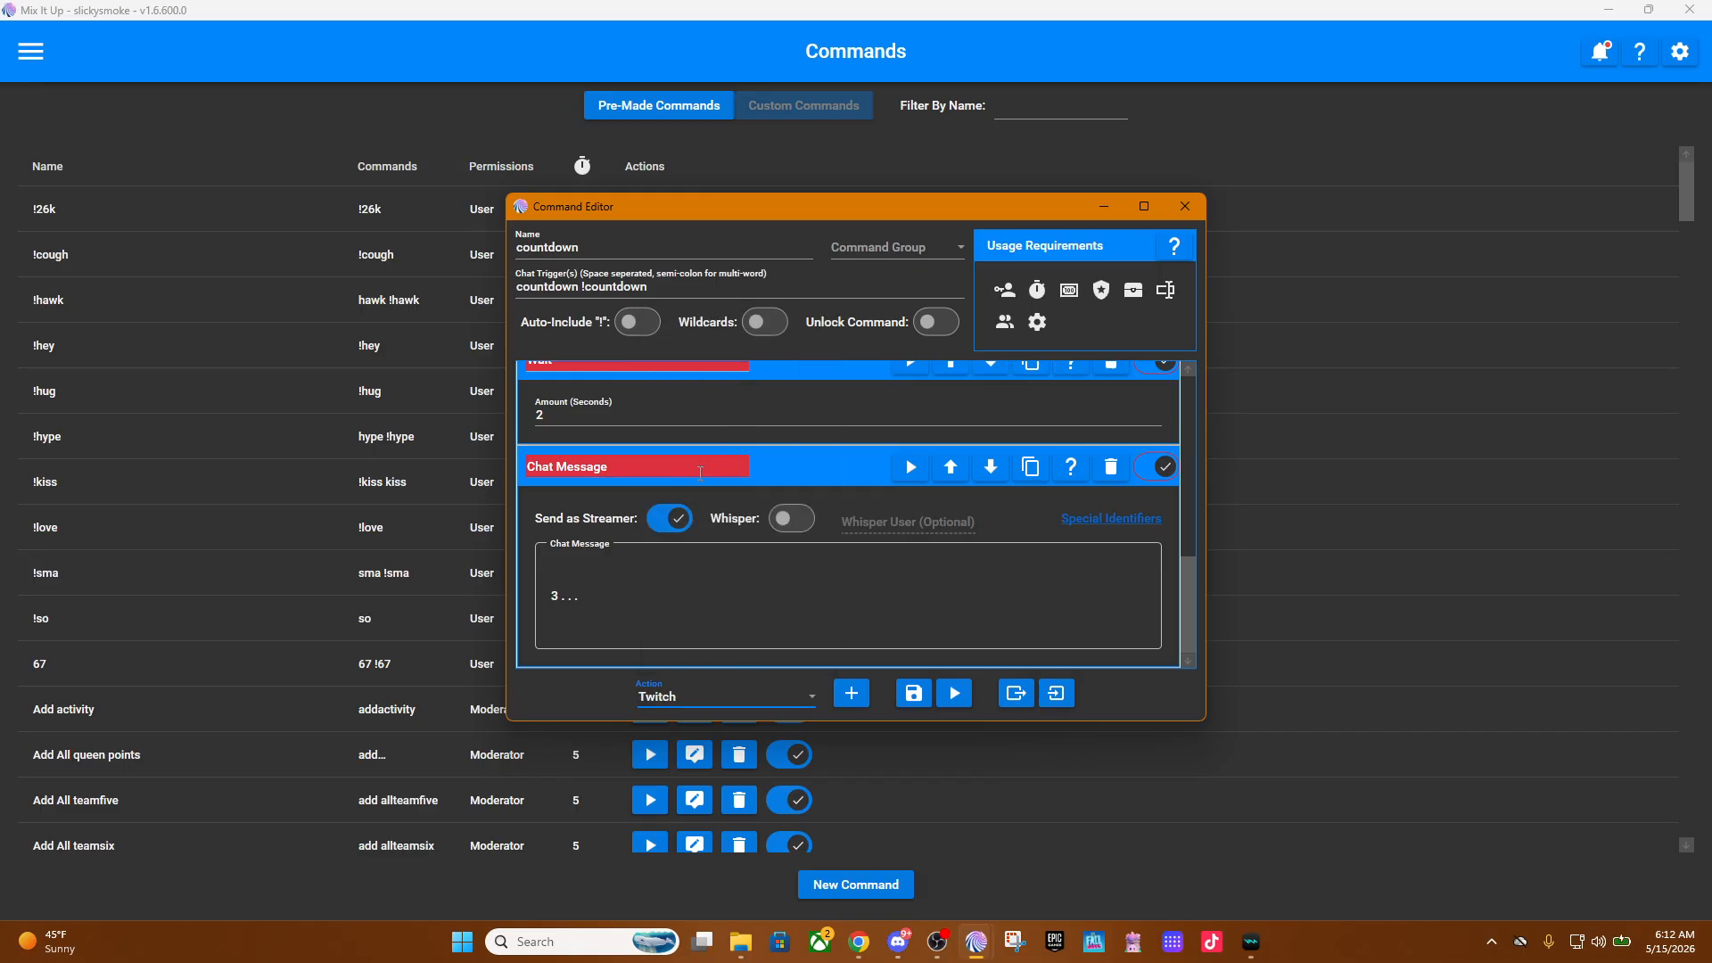
{"action": "left_click", "coordinate": [852, 696]}
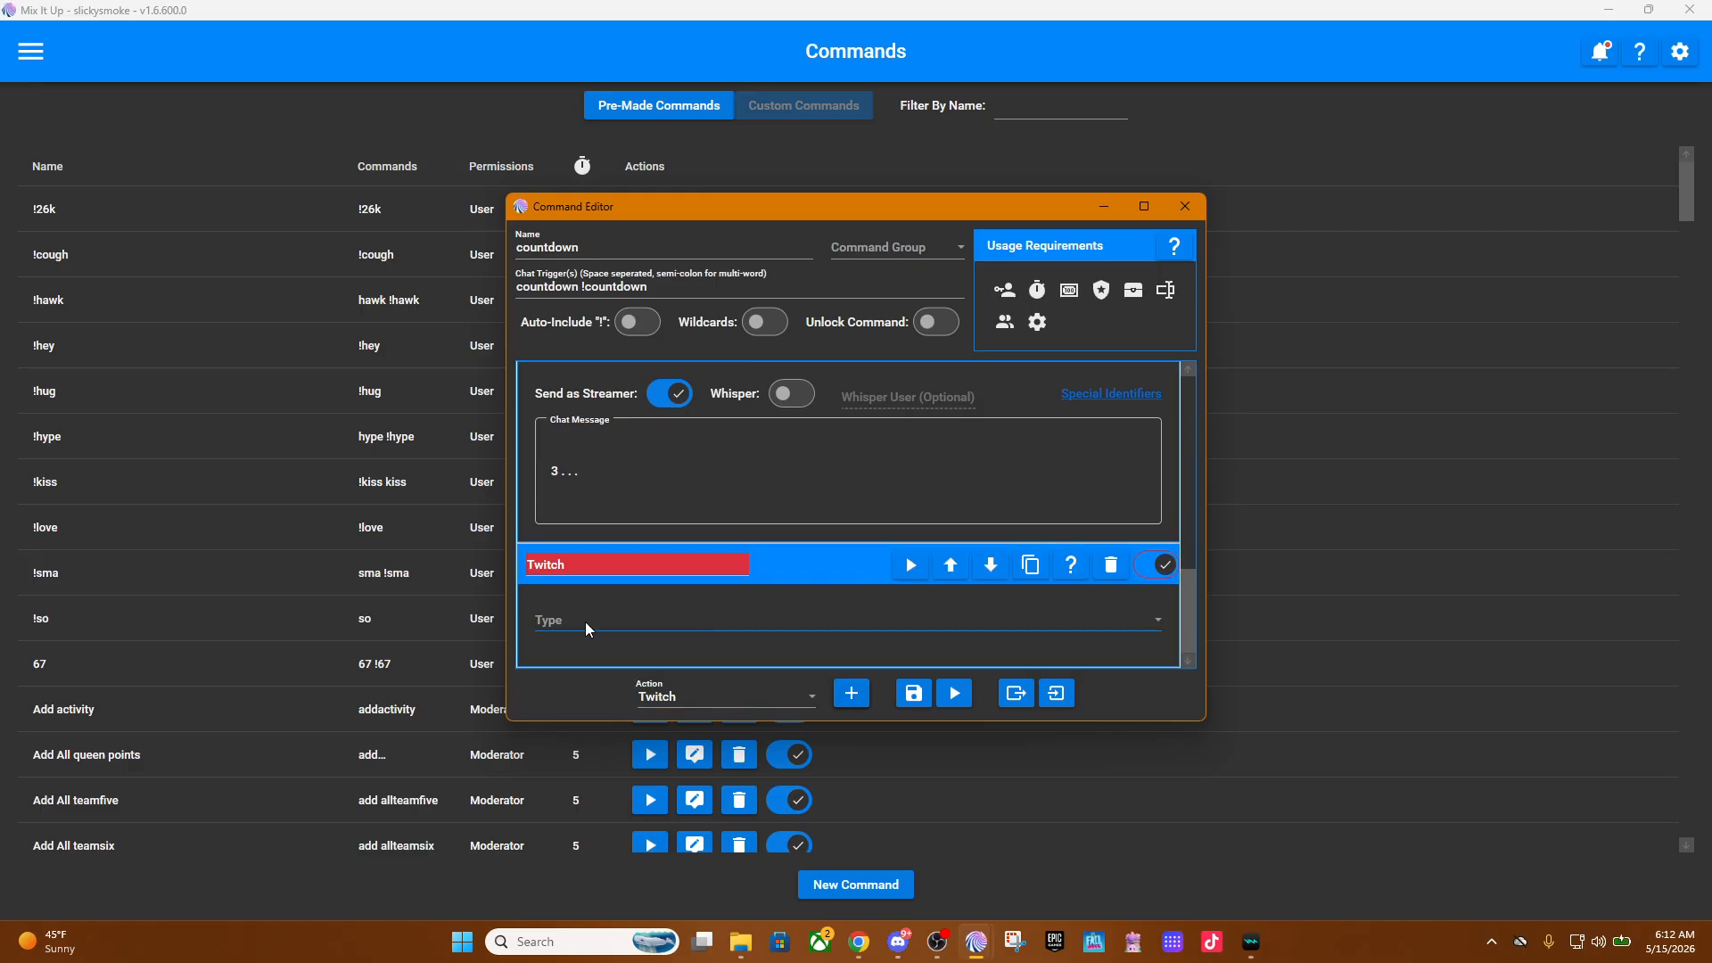
Set the Twitch action's type to Set Chat Settings.
{"action": "left_click", "coordinate": [1093, 621]}
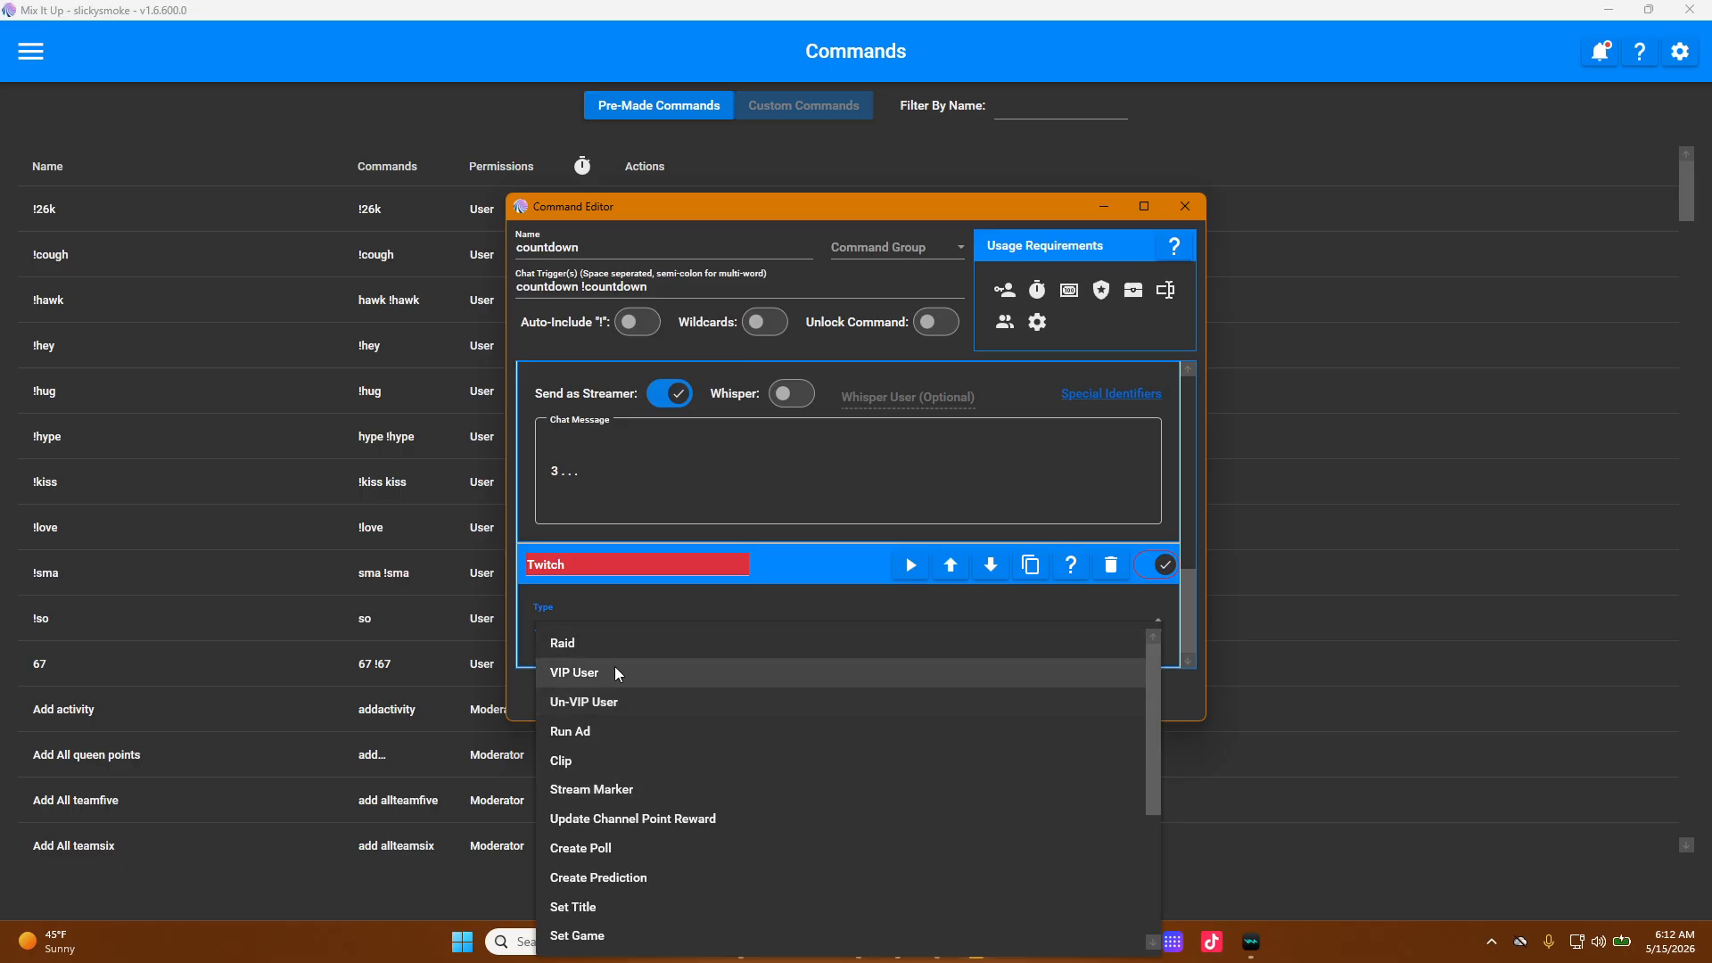
{"action": "scroll", "coordinate": [613, 674], "scroll_direction": "down", "scroll_amount": 2}
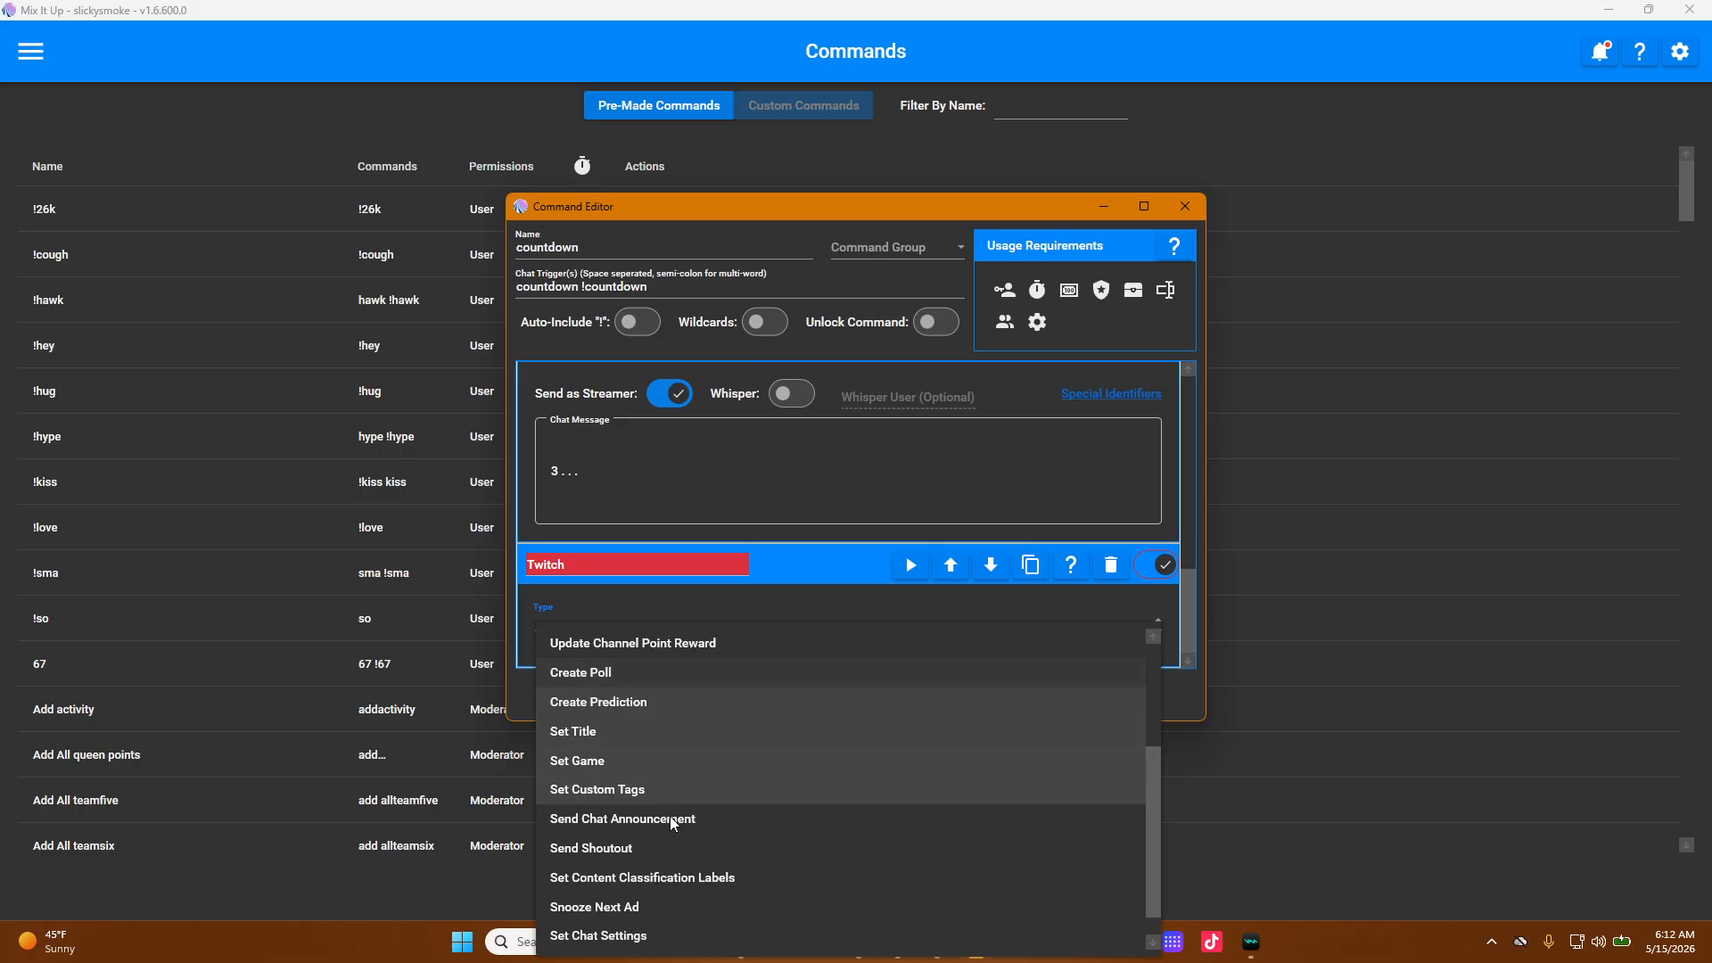
{"action": "scroll", "coordinate": [675, 819], "scroll_direction": "down", "scroll_amount": 1}
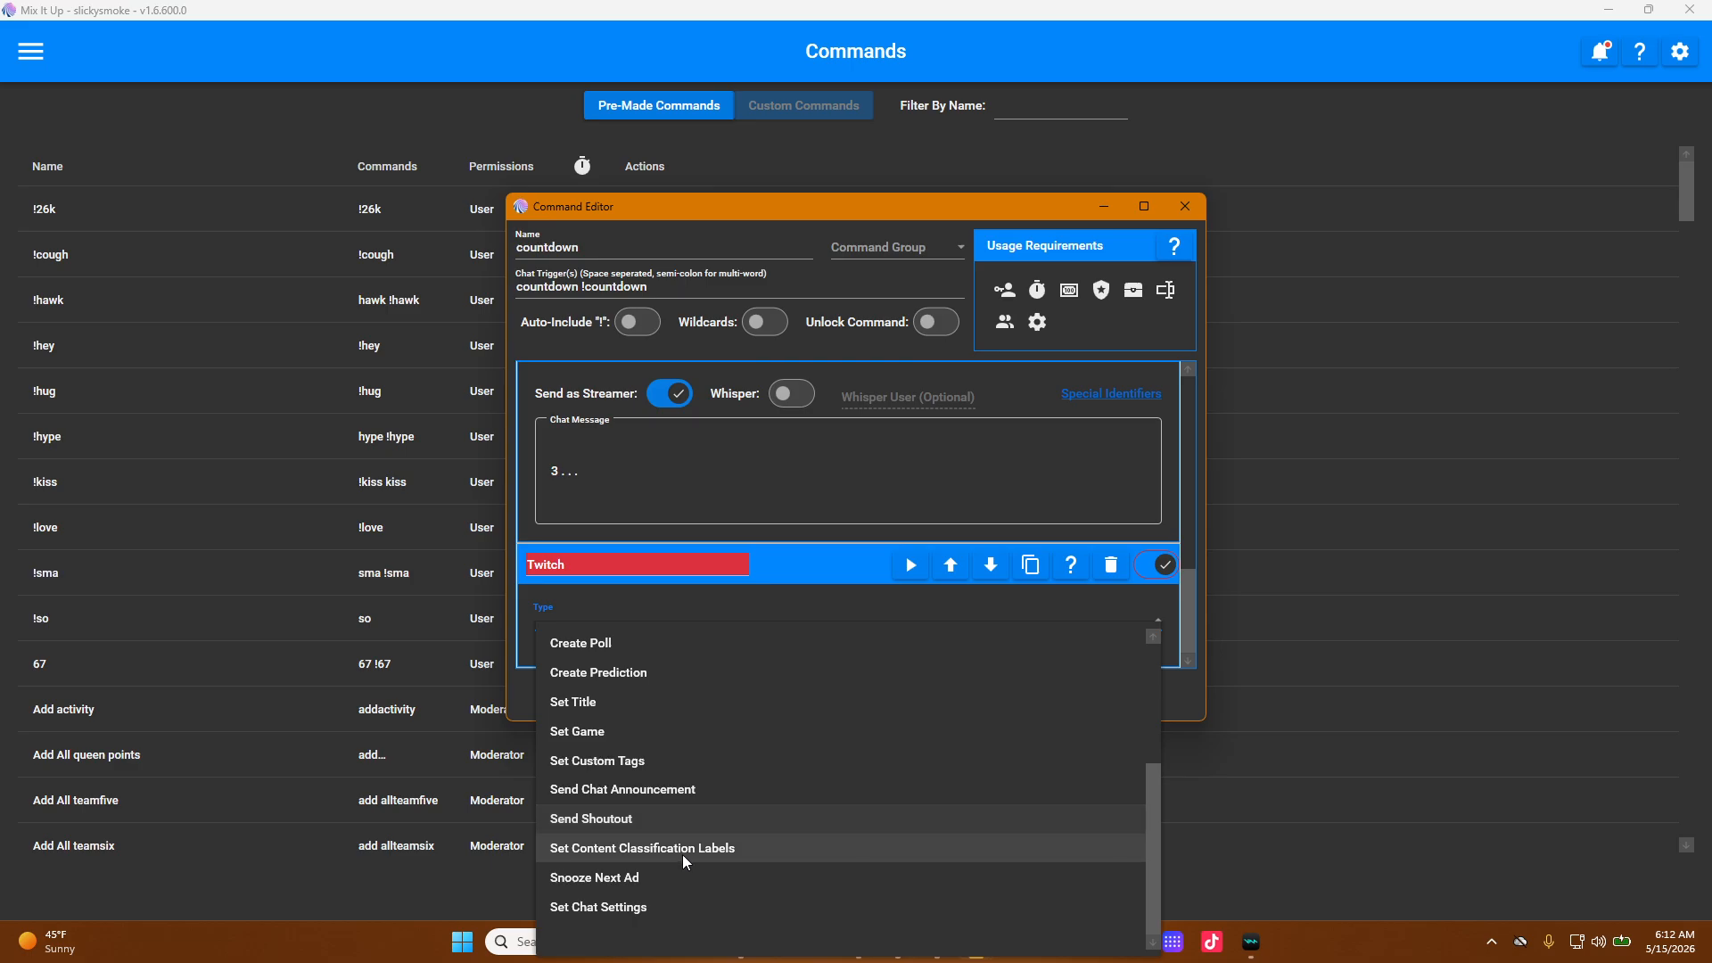
{"action": "left_click", "coordinate": [669, 907]}
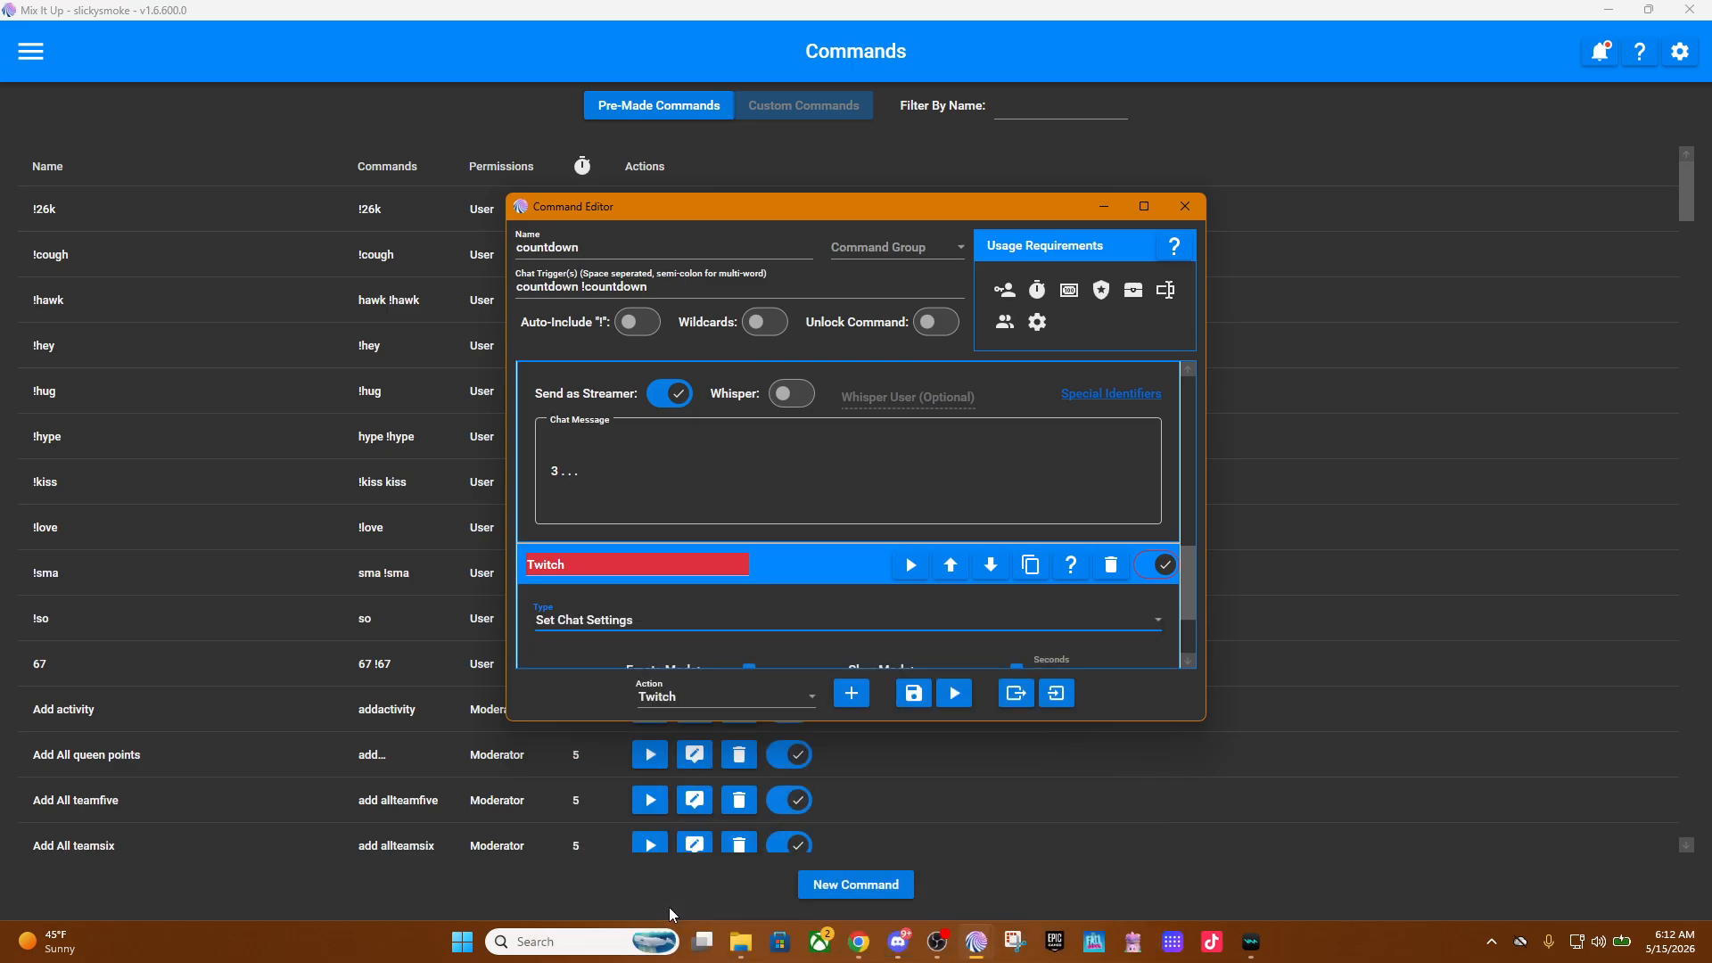
Set Slow Mode, Follower Mode, Non-Moderator Chat Delay, Subscriber Mode and Unique Chat Mode to off in the Twitch action.
{"action": "scroll", "coordinate": [806, 601], "scroll_direction": "down", "scroll_amount": 3}
{"action": "scroll", "coordinate": [815, 617], "scroll_direction": "down", "scroll_amount": 1}
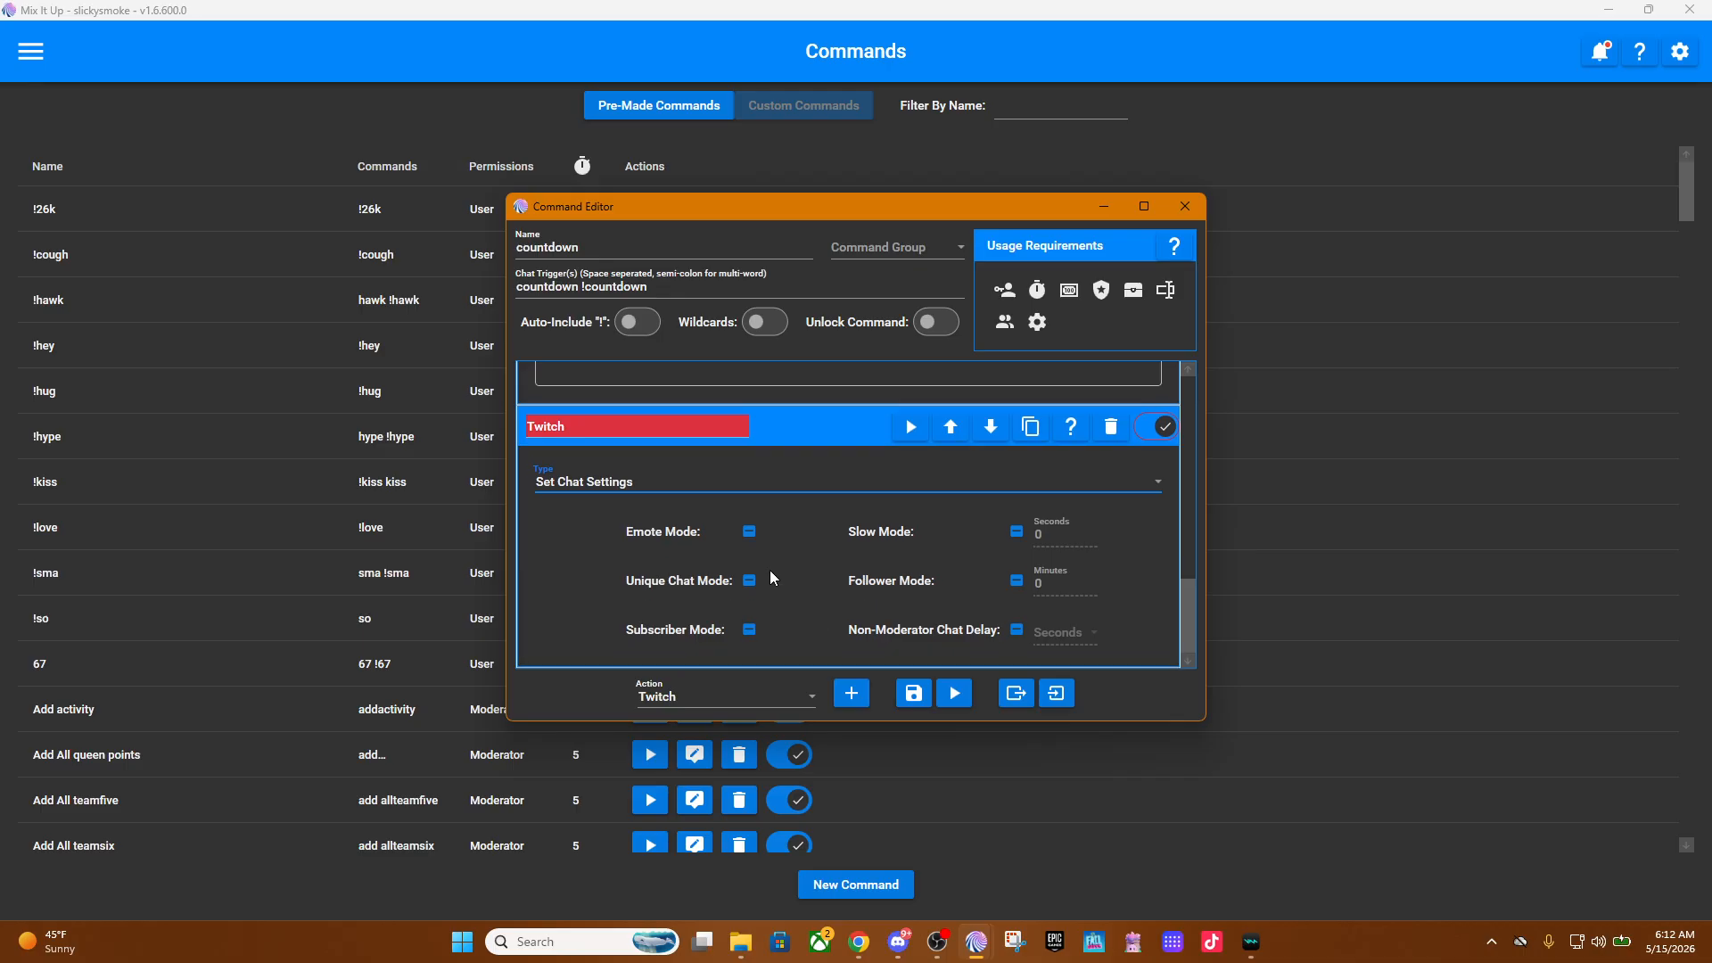
{"action": "left_click", "coordinate": [1018, 533]}
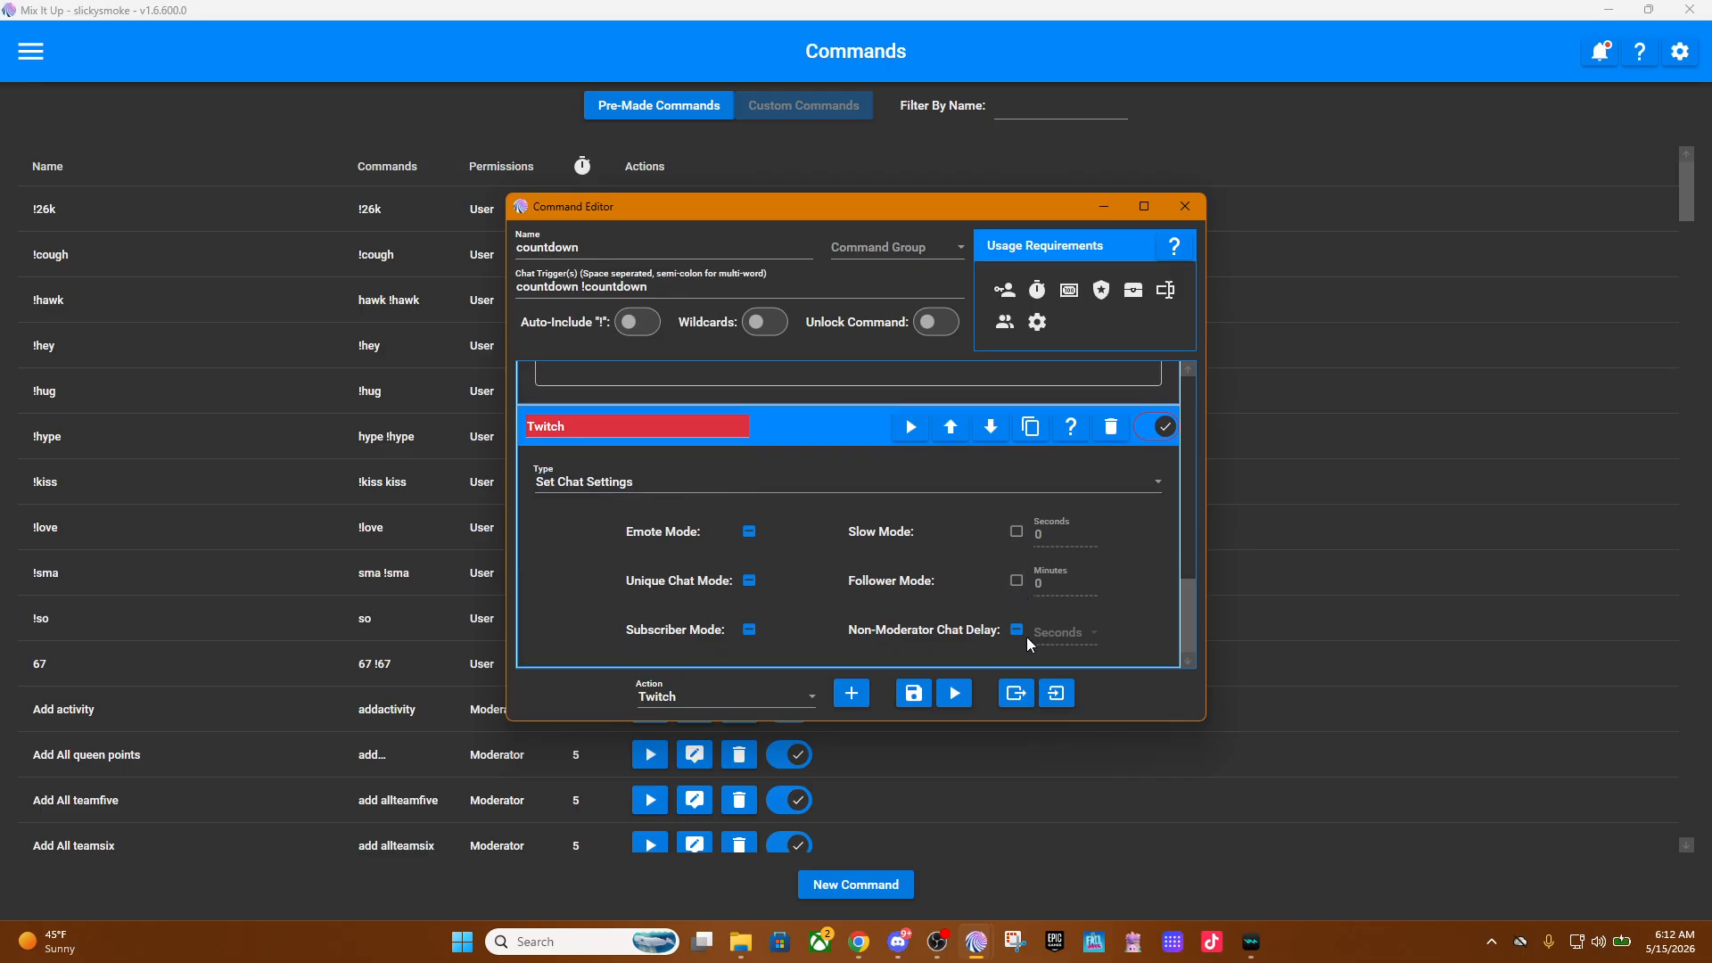
{"action": "left_click", "coordinate": [749, 629]}
{"action": "left_click", "coordinate": [749, 580]}
{"action": "scroll", "coordinate": [753, 535], "scroll_direction": "up", "scroll_amount": 4}
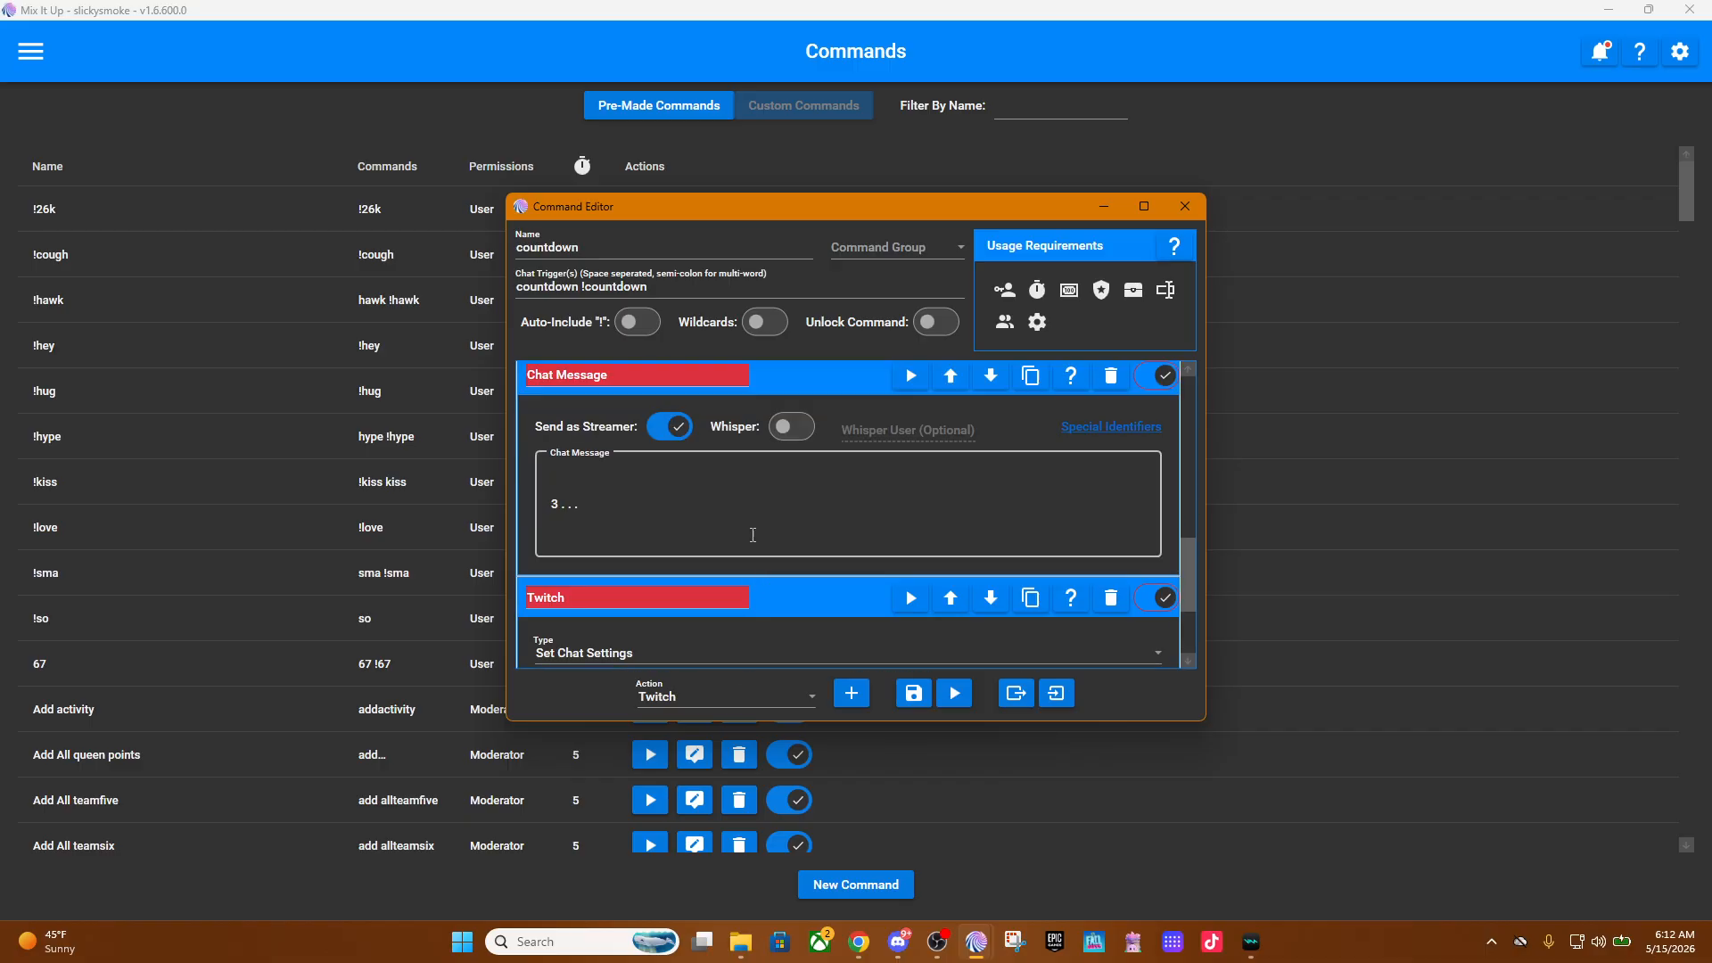
Move the Twitch chat settings action above the "3 . . ." message, directly after the 2-second wait.
{"action": "scroll", "coordinate": [752, 535], "scroll_direction": "down", "scroll_amount": 3}
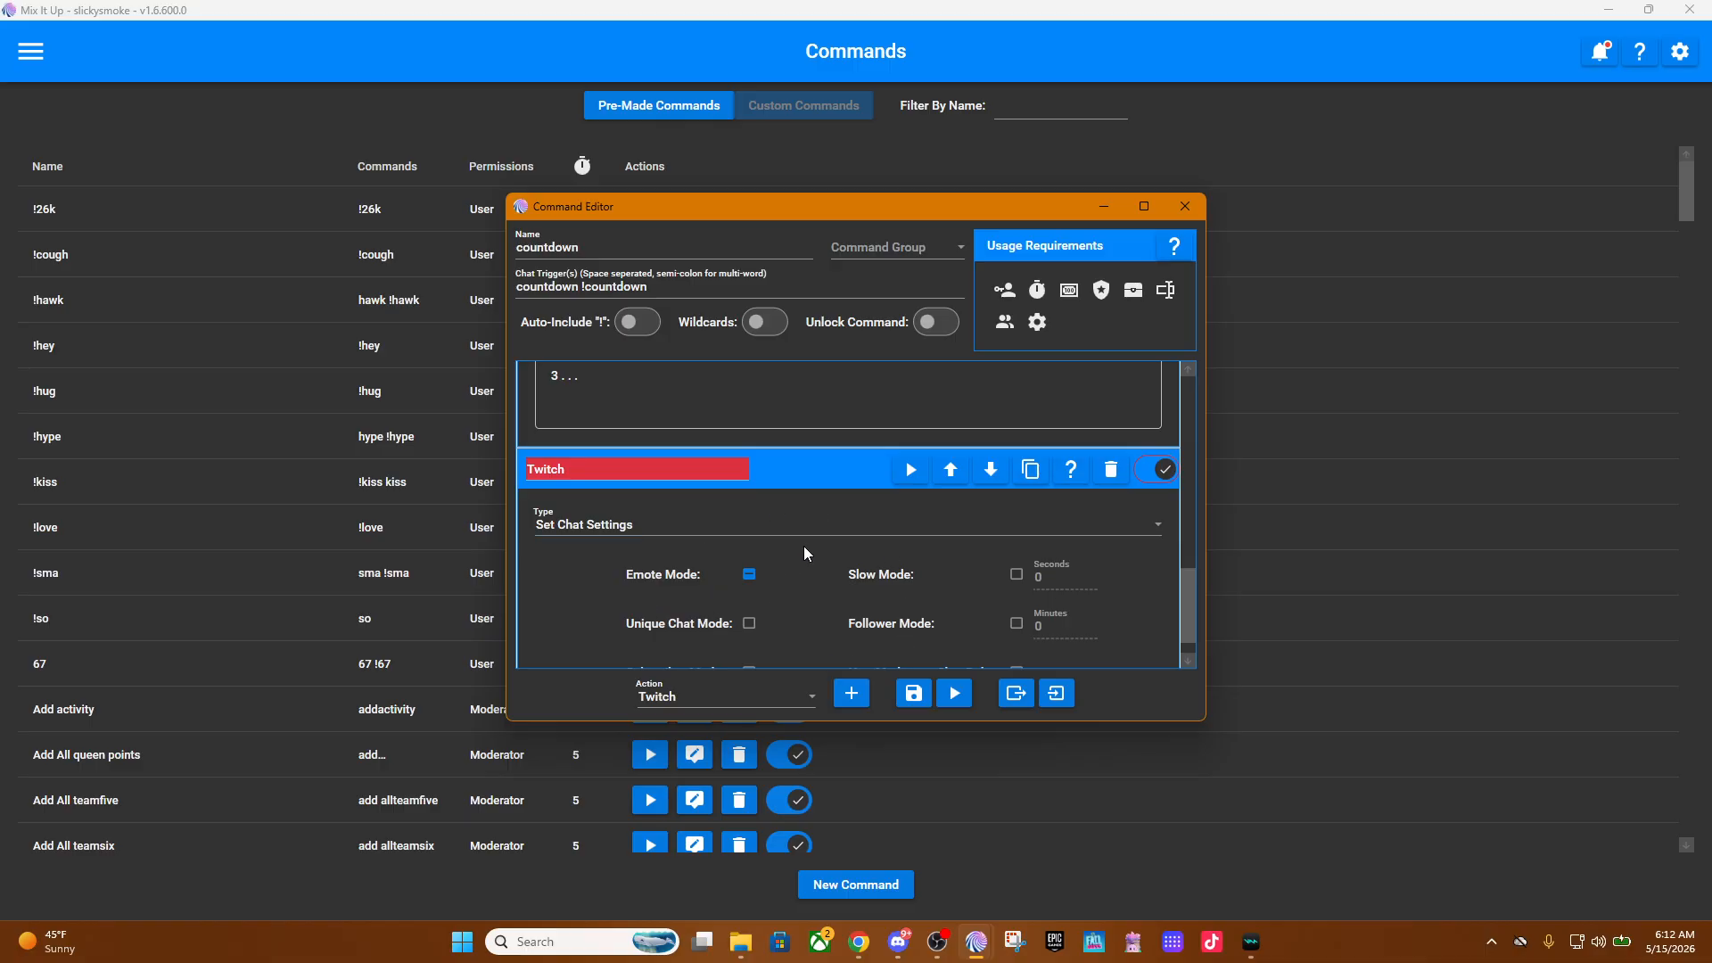
{"action": "scroll", "coordinate": [805, 546], "scroll_direction": "down", "scroll_amount": 1}
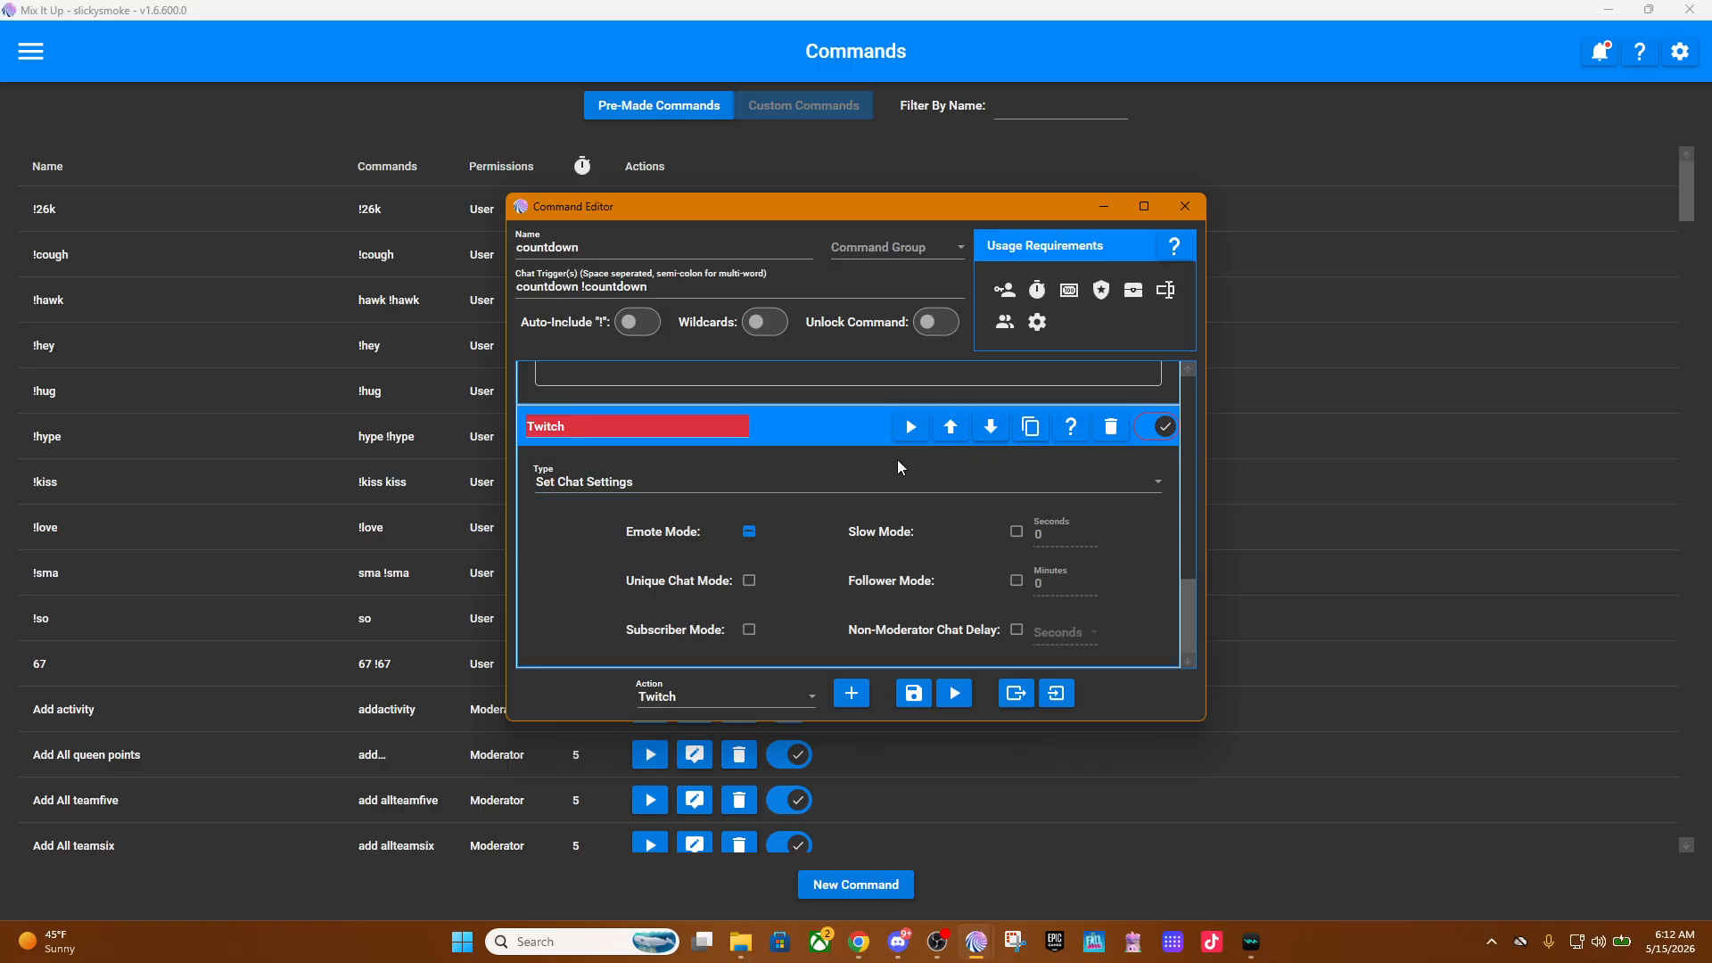
{"action": "scroll", "coordinate": [881, 471], "scroll_direction": "up", "scroll_amount": 2}
{"action": "scroll", "coordinate": [907, 487], "scroll_direction": "down", "scroll_amount": 2}
{"action": "scroll", "coordinate": [559, 494], "scroll_direction": "up", "scroll_amount": 3}
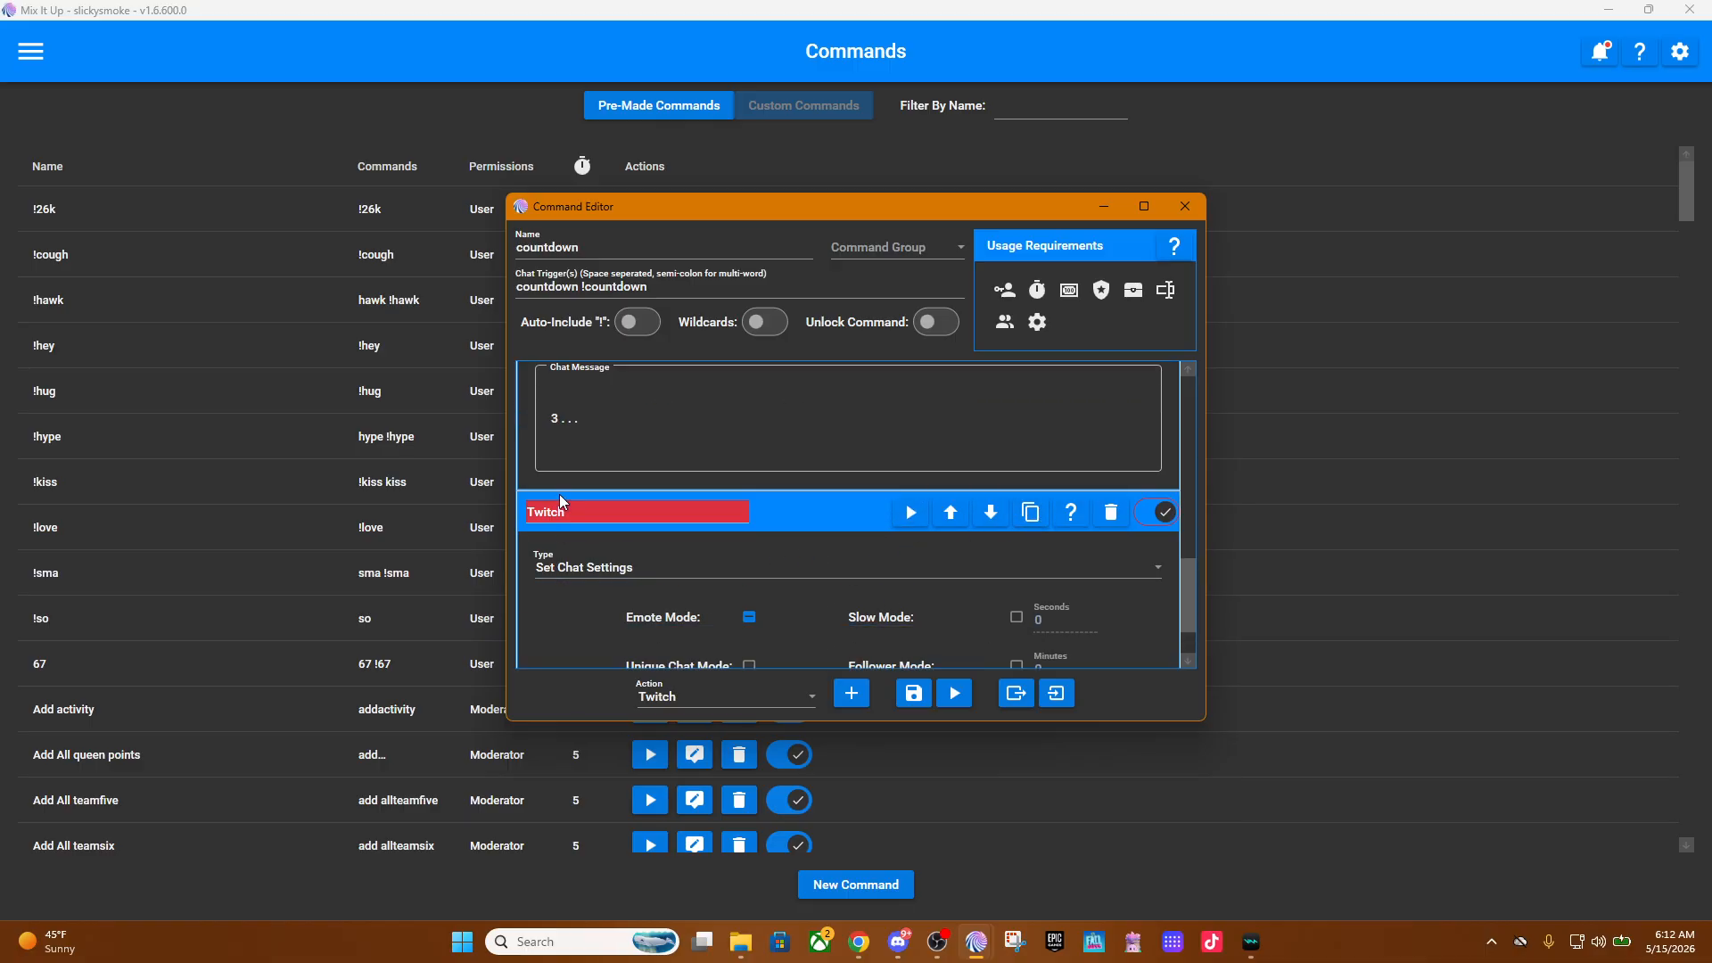
{"action": "scroll", "coordinate": [891, 526], "scroll_direction": "down", "scroll_amount": 3}
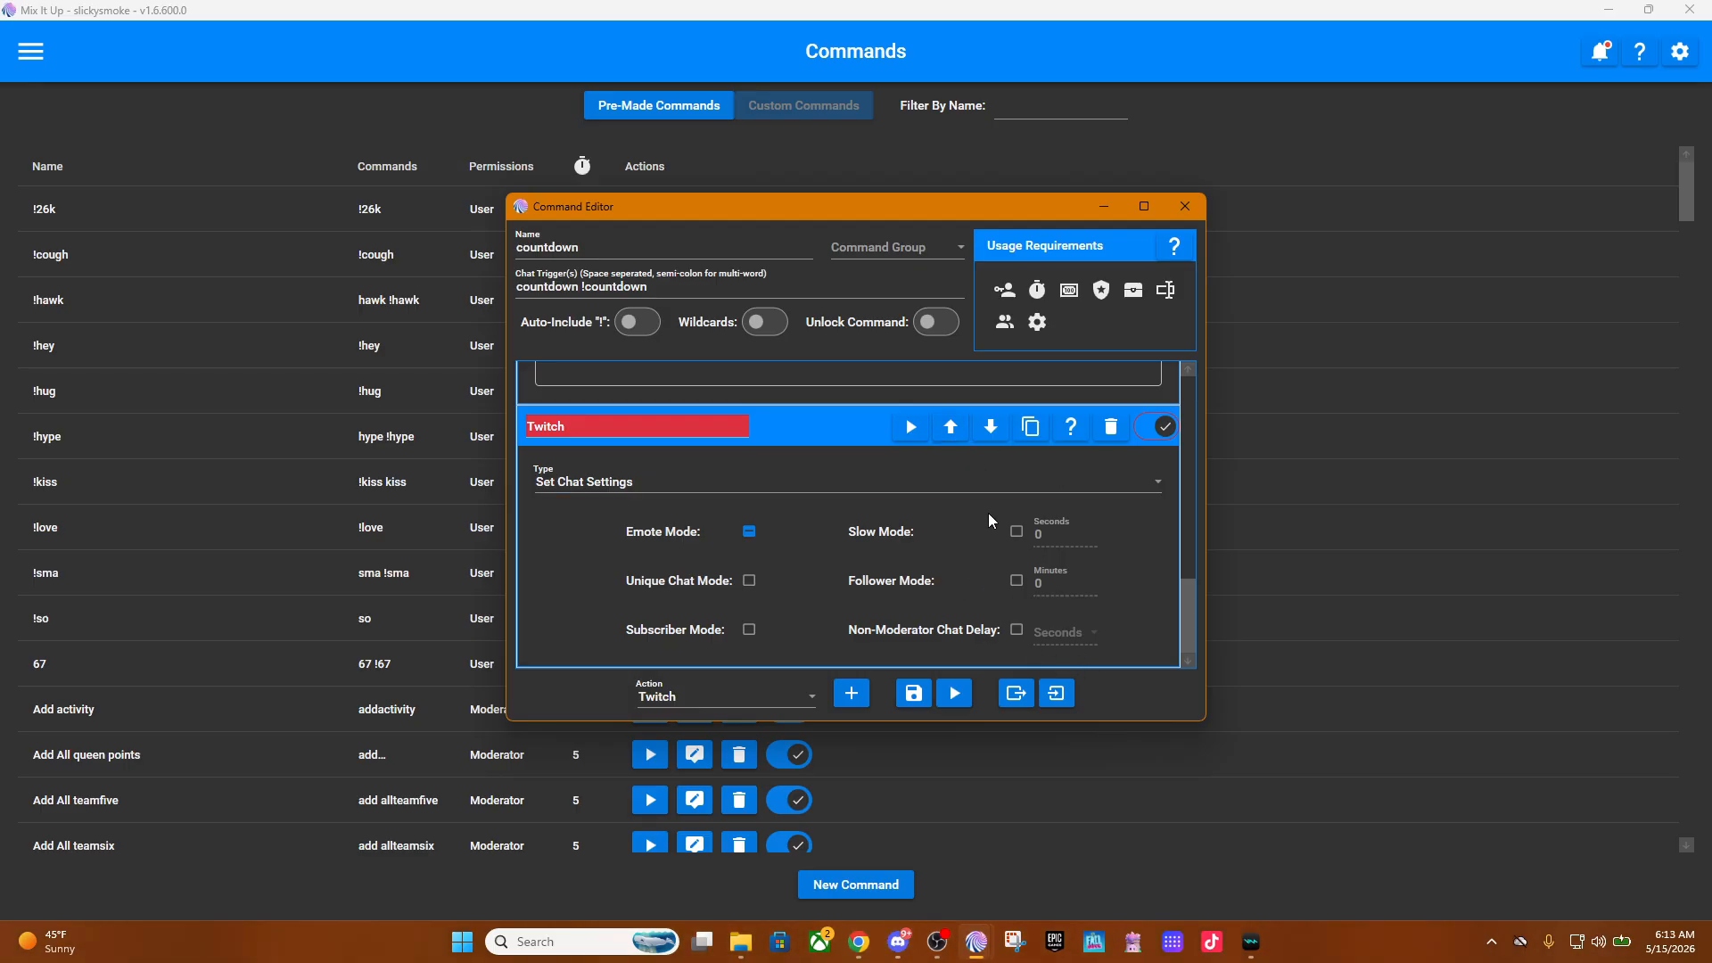
{"action": "left_click", "coordinate": [952, 427]}
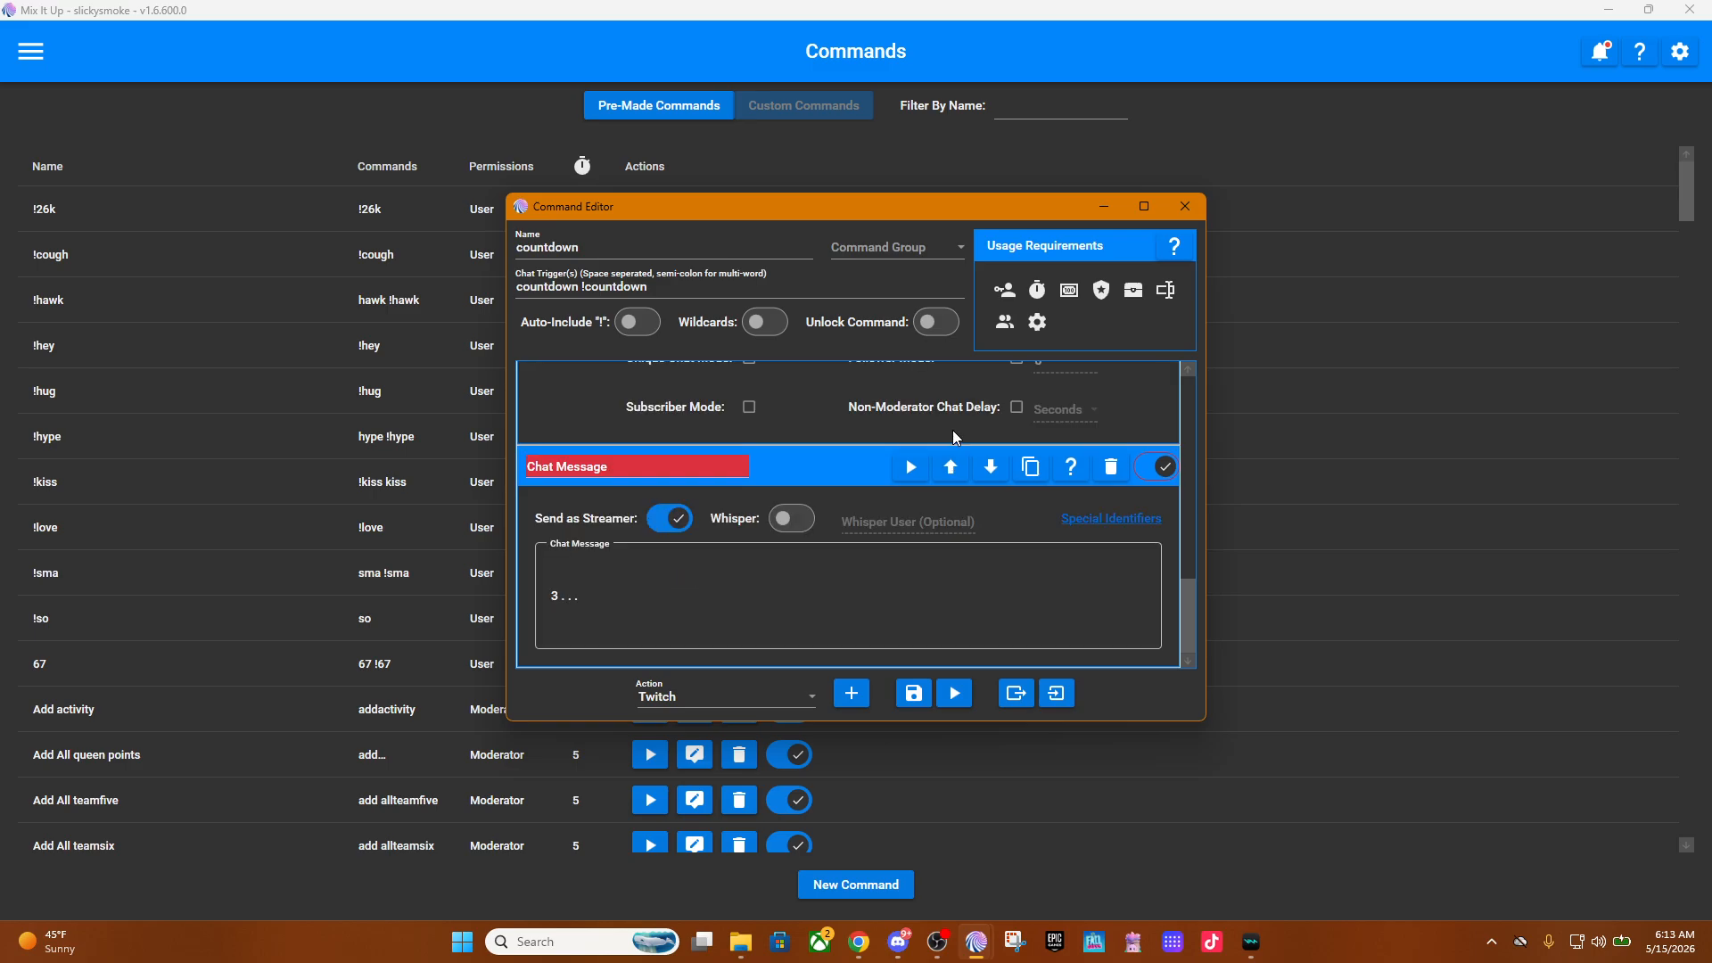
{"action": "scroll", "coordinate": [951, 490], "scroll_direction": "up", "scroll_amount": 8}
{"action": "scroll", "coordinate": [950, 489], "scroll_direction": "up", "scroll_amount": 3}
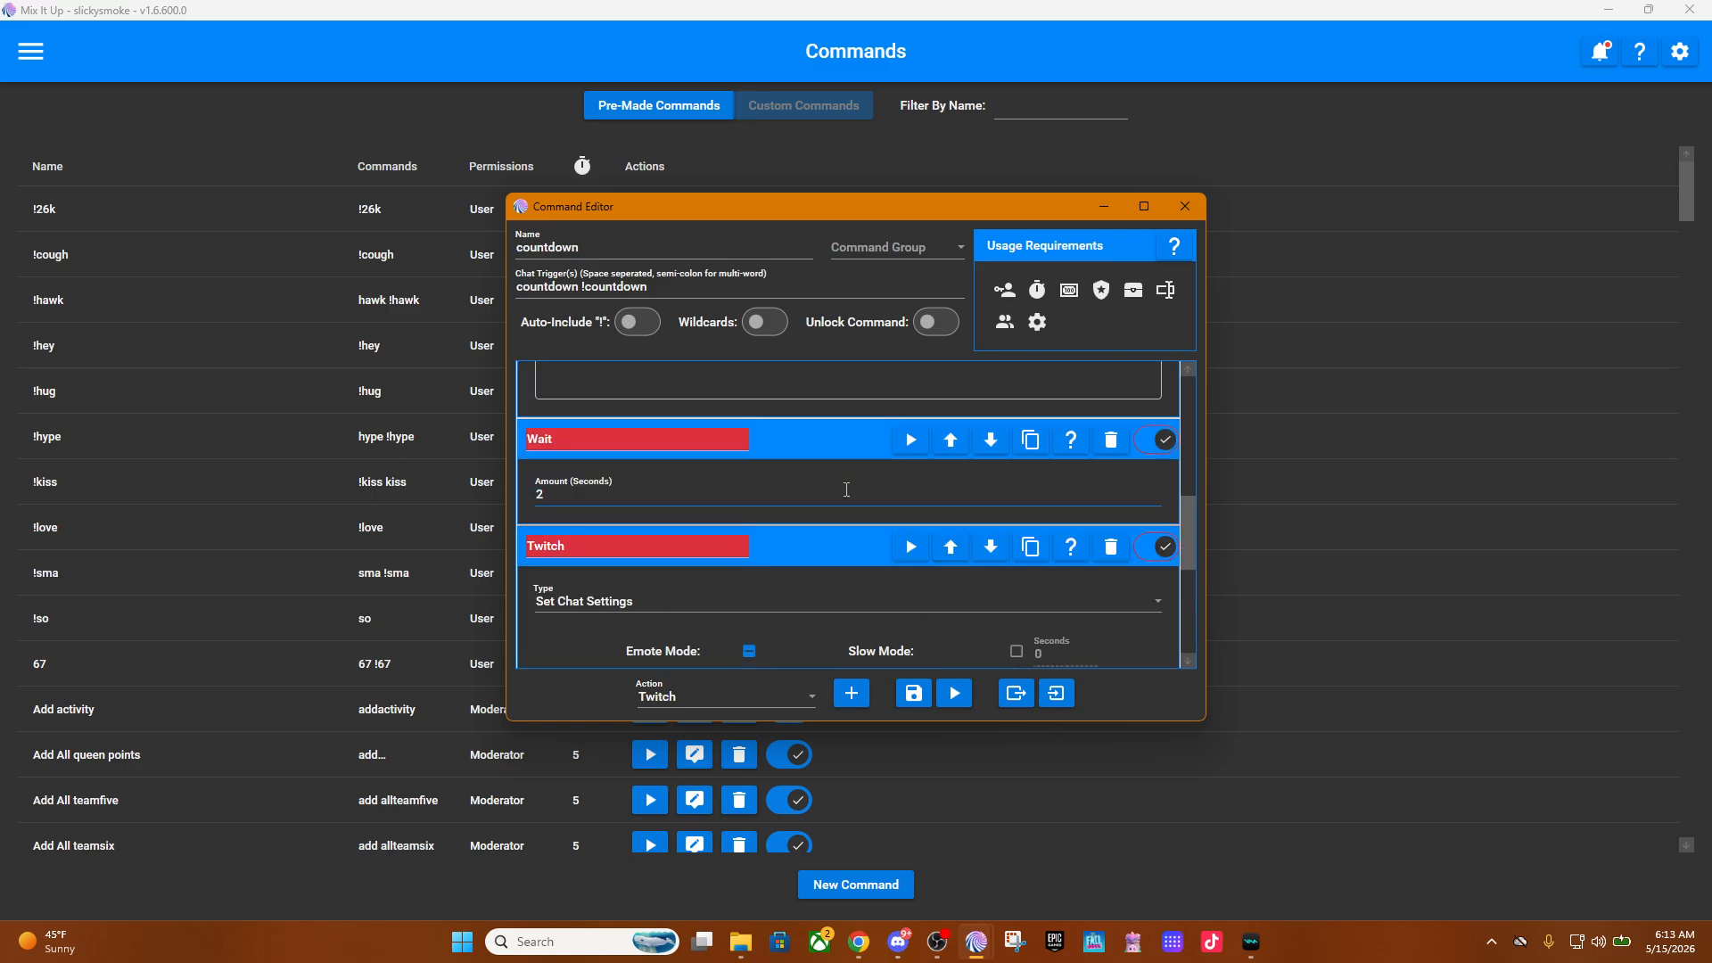
{"action": "scroll", "coordinate": [691, 488], "scroll_direction": "up", "scroll_amount": 1}
{"action": "scroll", "coordinate": [678, 481], "scroll_direction": "down", "scroll_amount": 5}
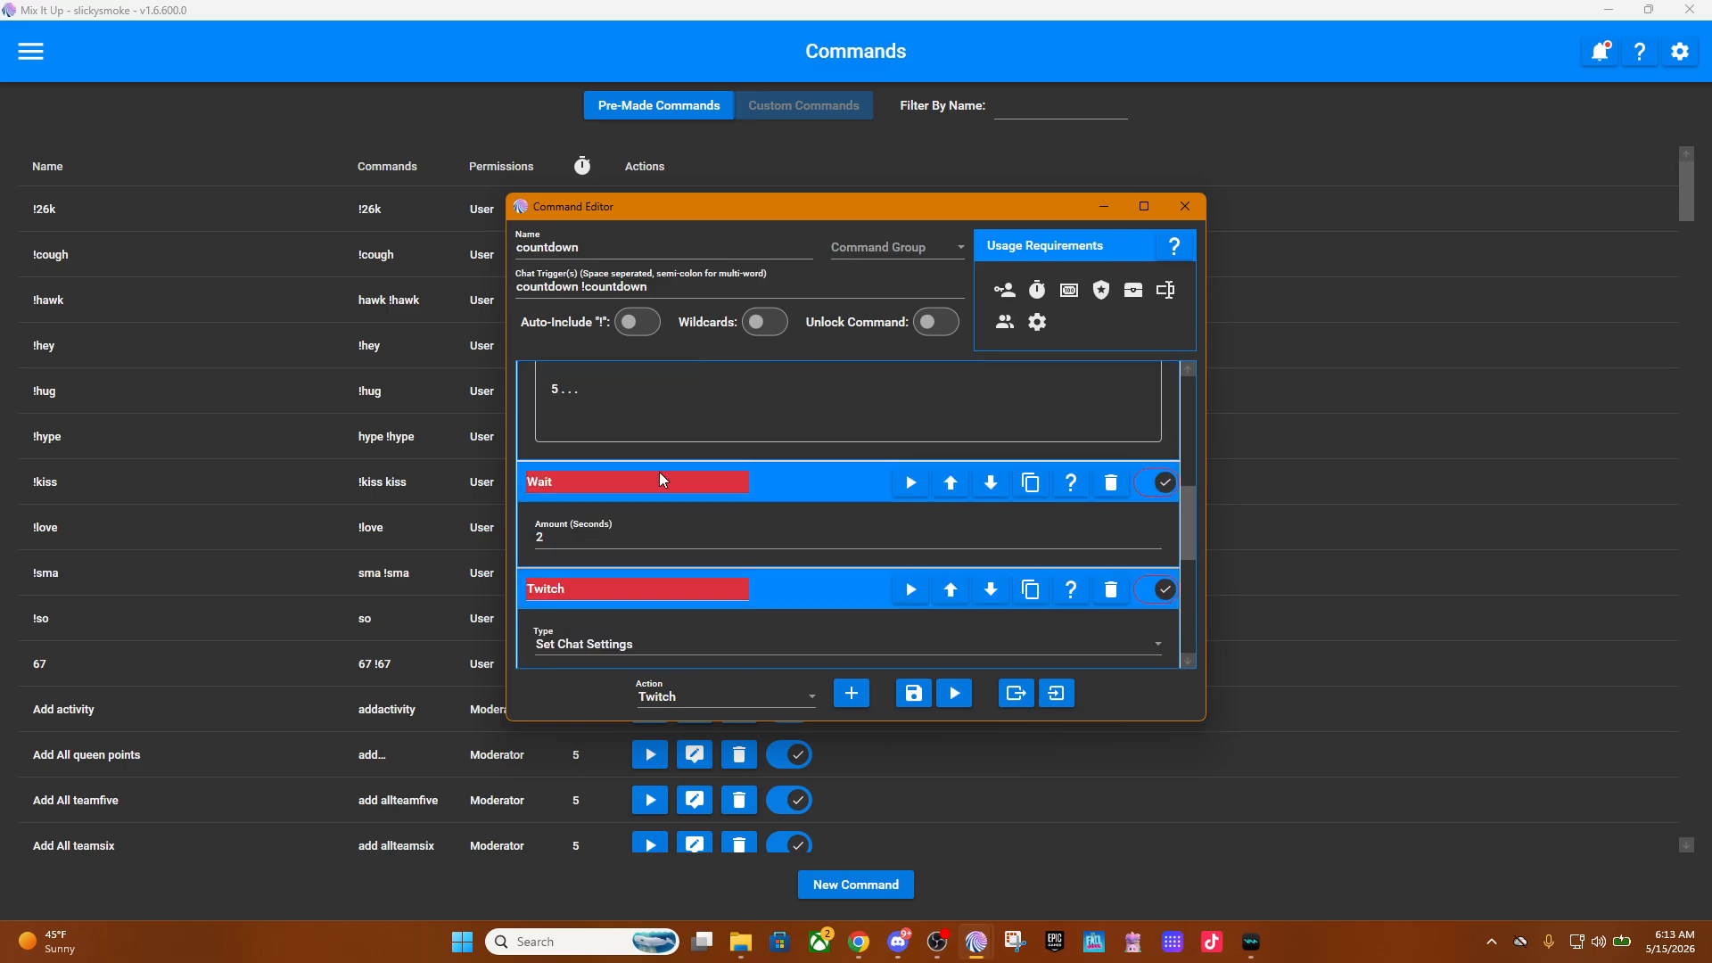
{"action": "scroll", "coordinate": [747, 486], "scroll_direction": "down", "scroll_amount": 2}
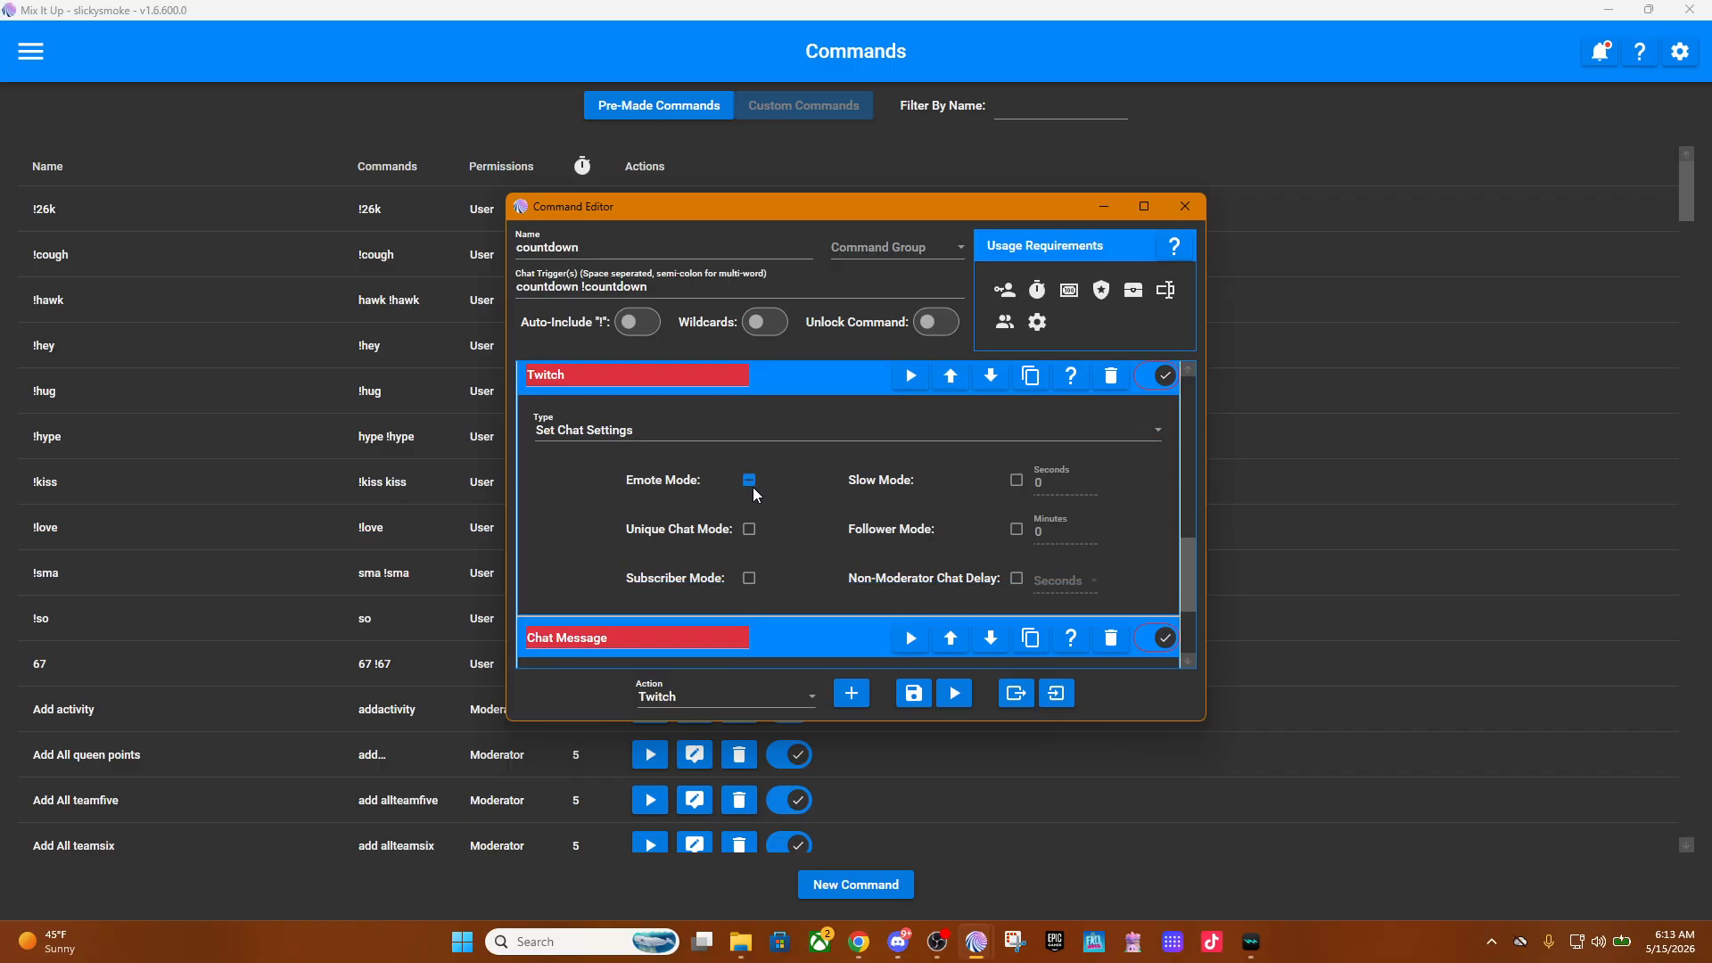
{"action": "scroll", "coordinate": [788, 480], "scroll_direction": "down", "scroll_amount": 4}
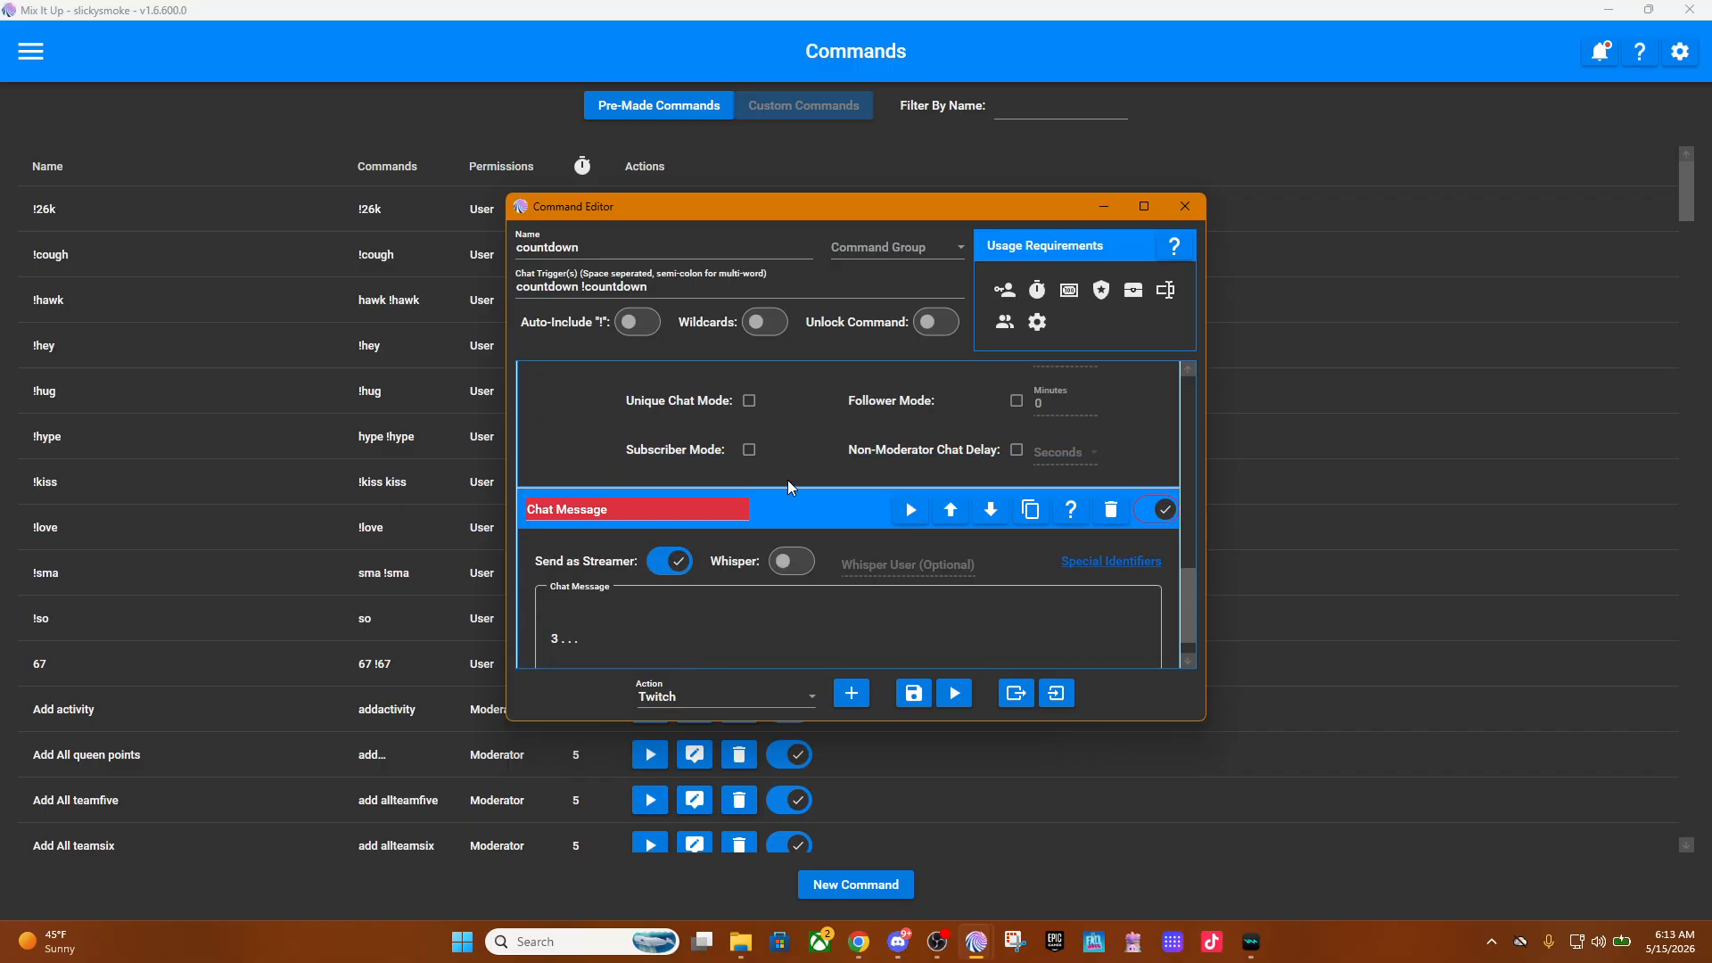
Add a Wait action of 1 second after the "3 . . ." message.
{"action": "left_click", "coordinate": [647, 598]}
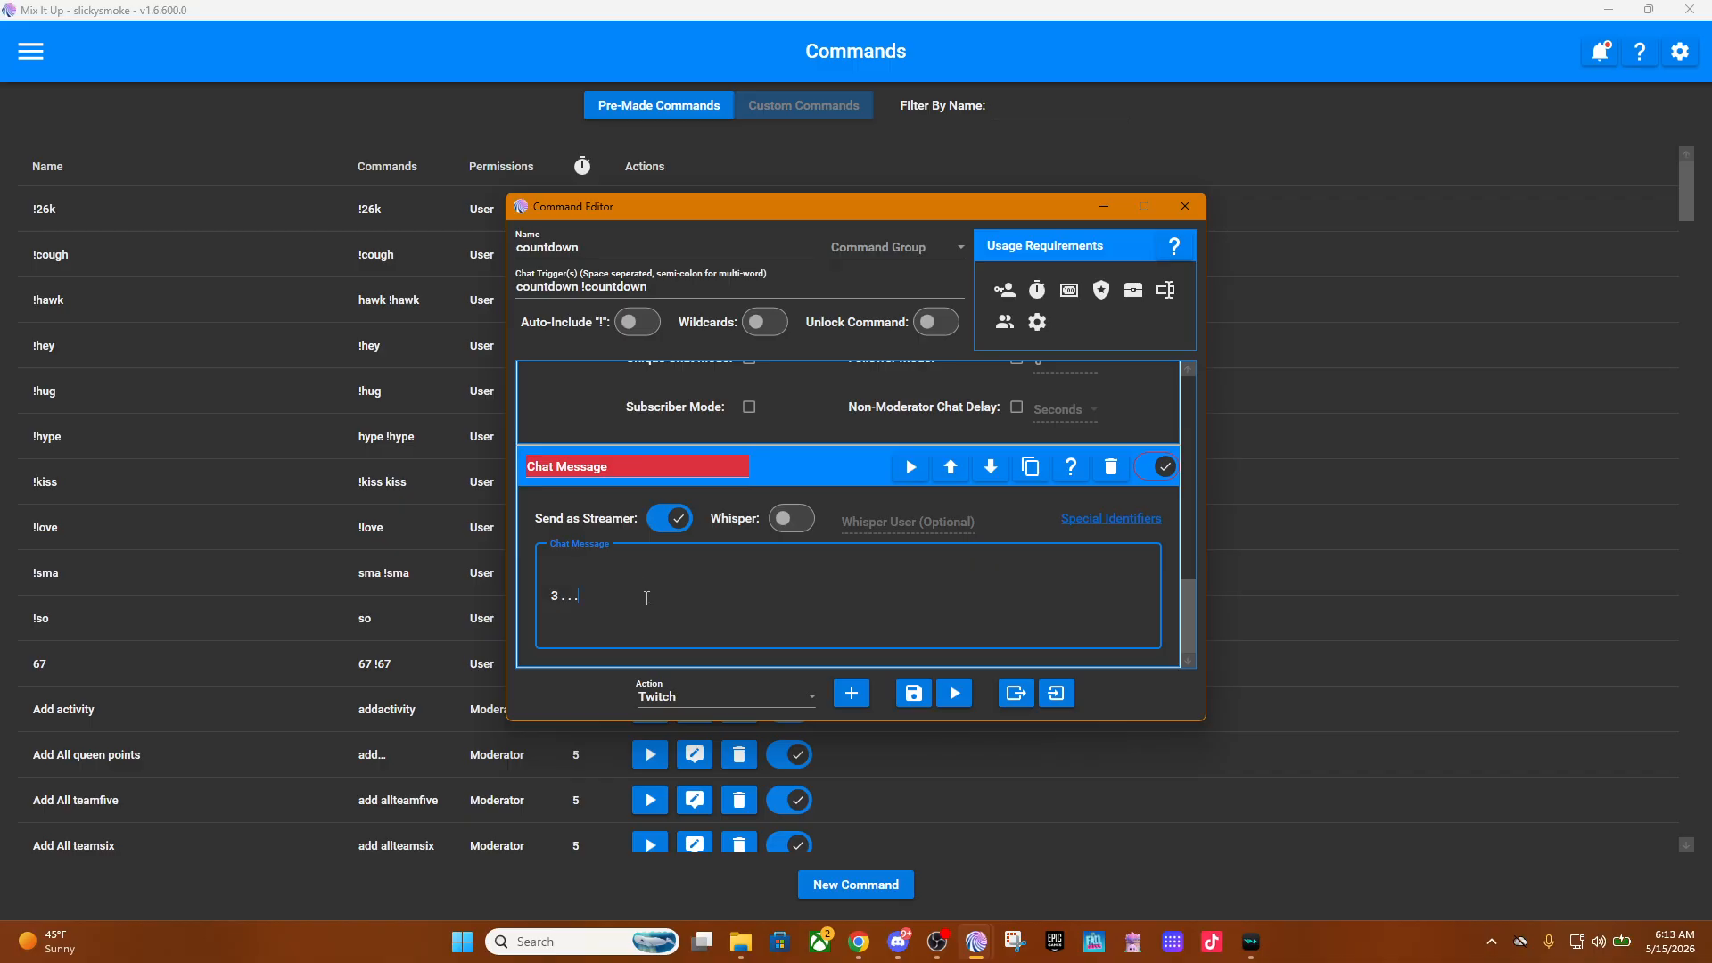
{"action": "left_click", "coordinate": [778, 697]}
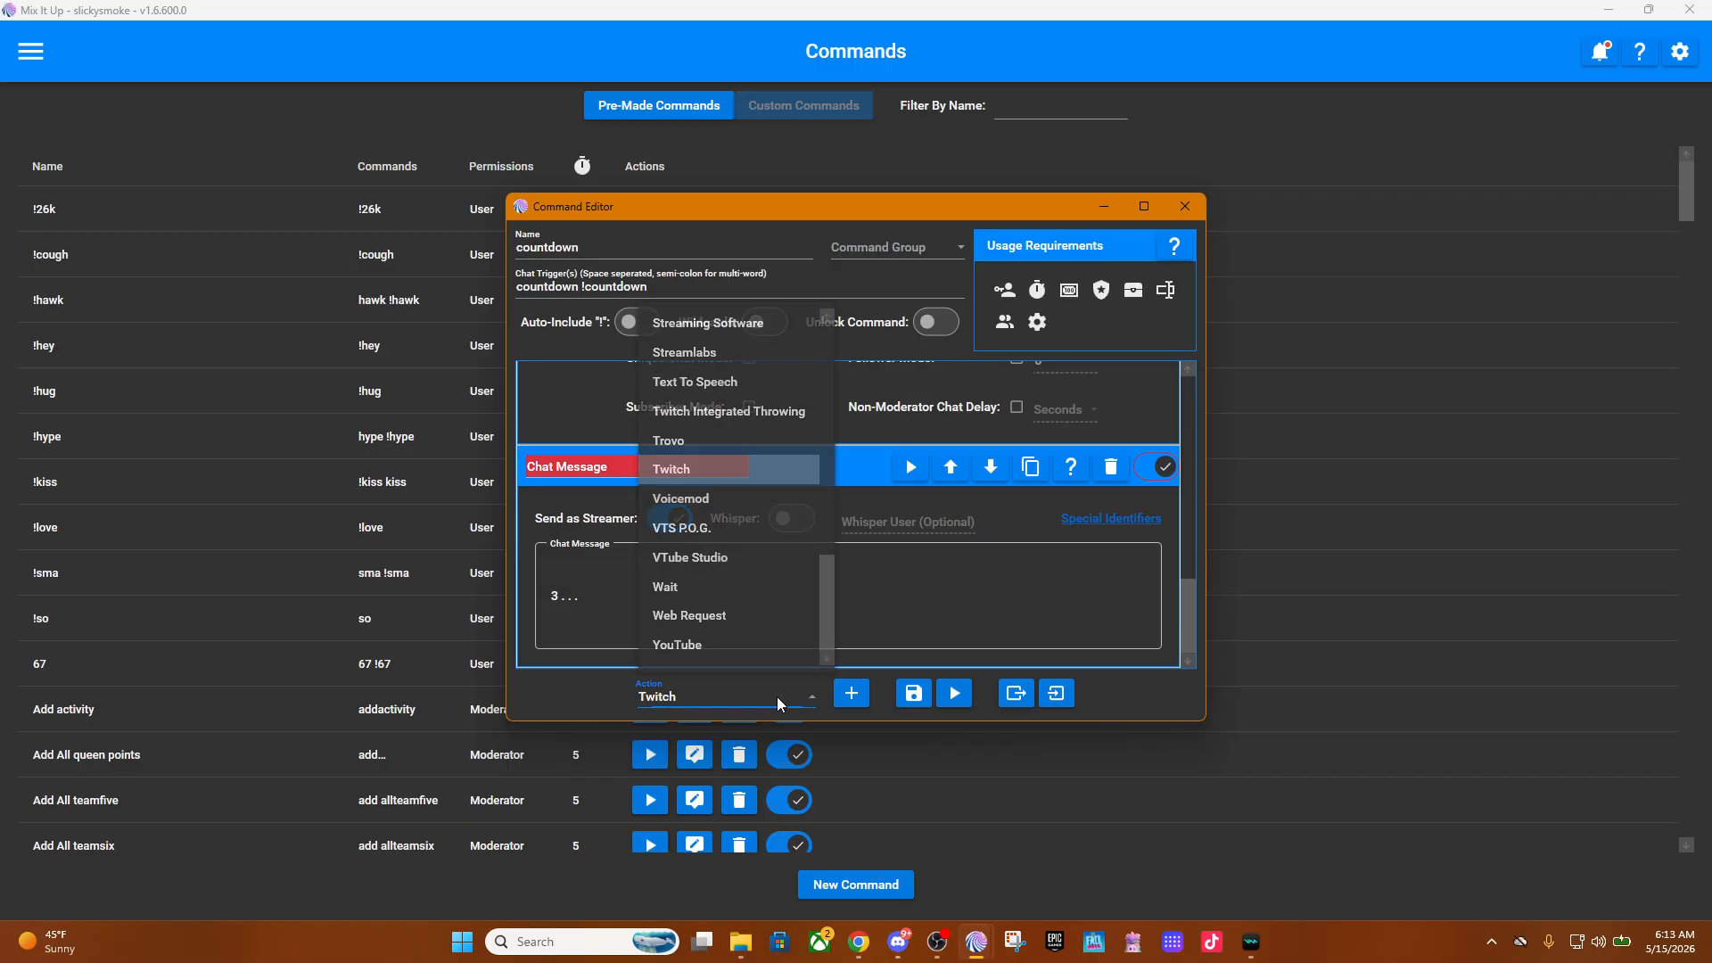
{"action": "left_click", "coordinate": [715, 592]}
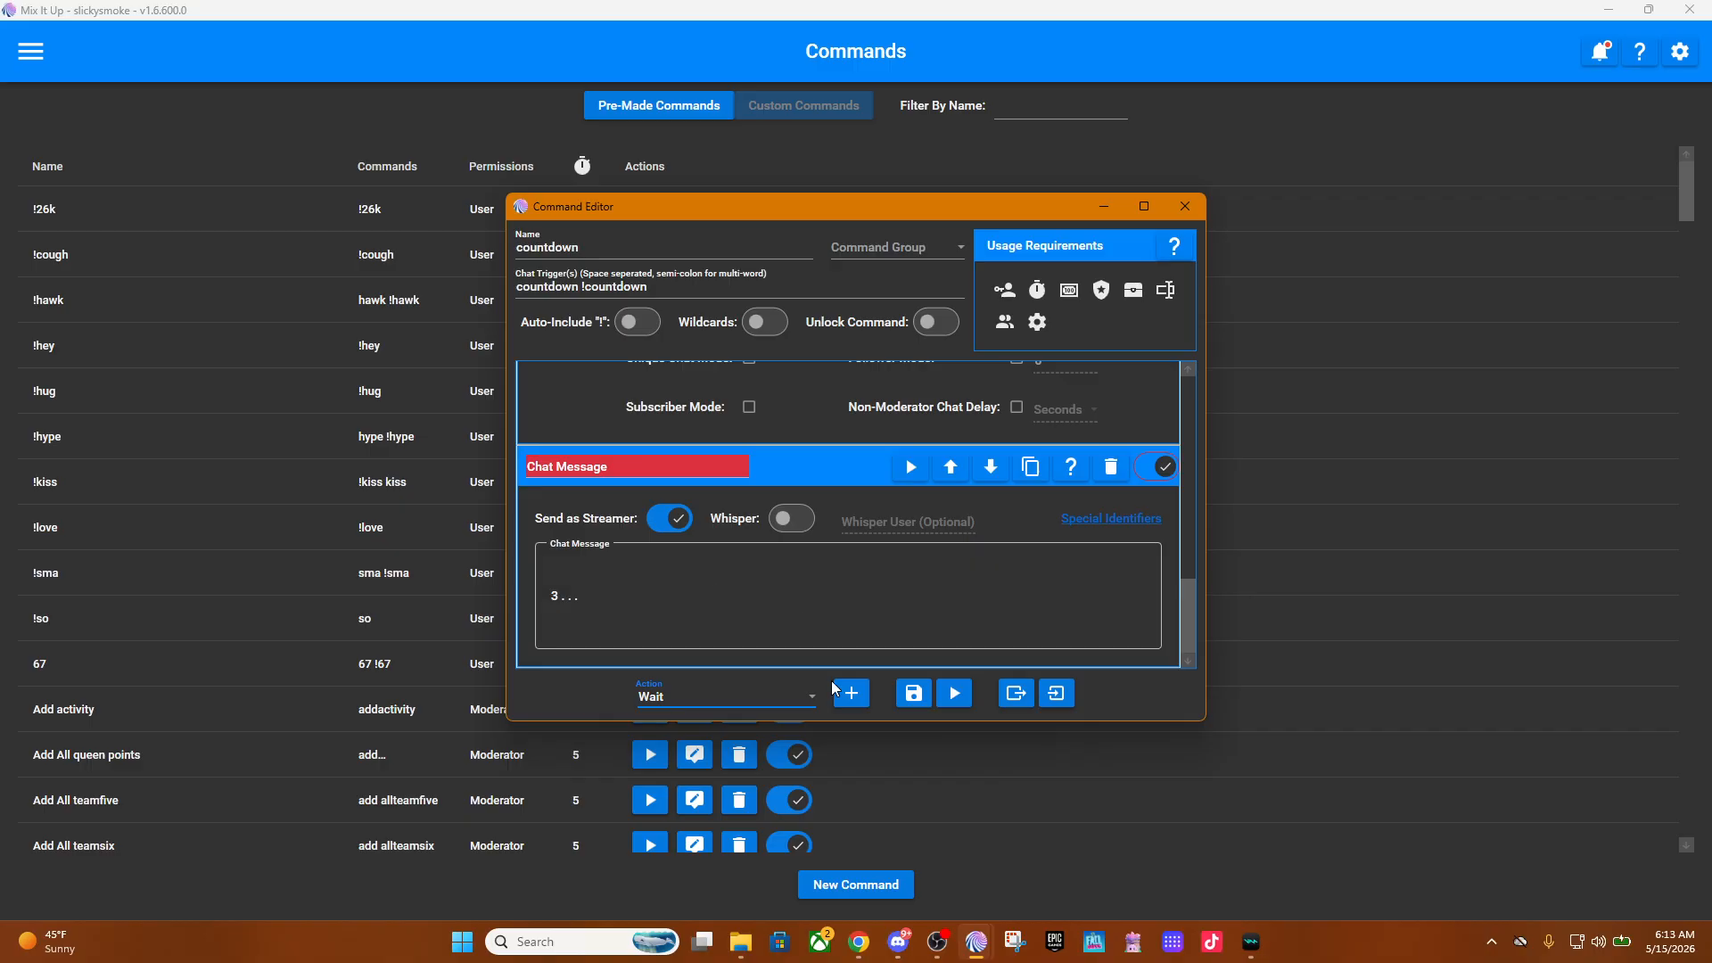
{"action": "left_click", "coordinate": [851, 693]}
{"action": "scroll", "coordinate": [832, 592], "scroll_direction": "down", "scroll_amount": 3}
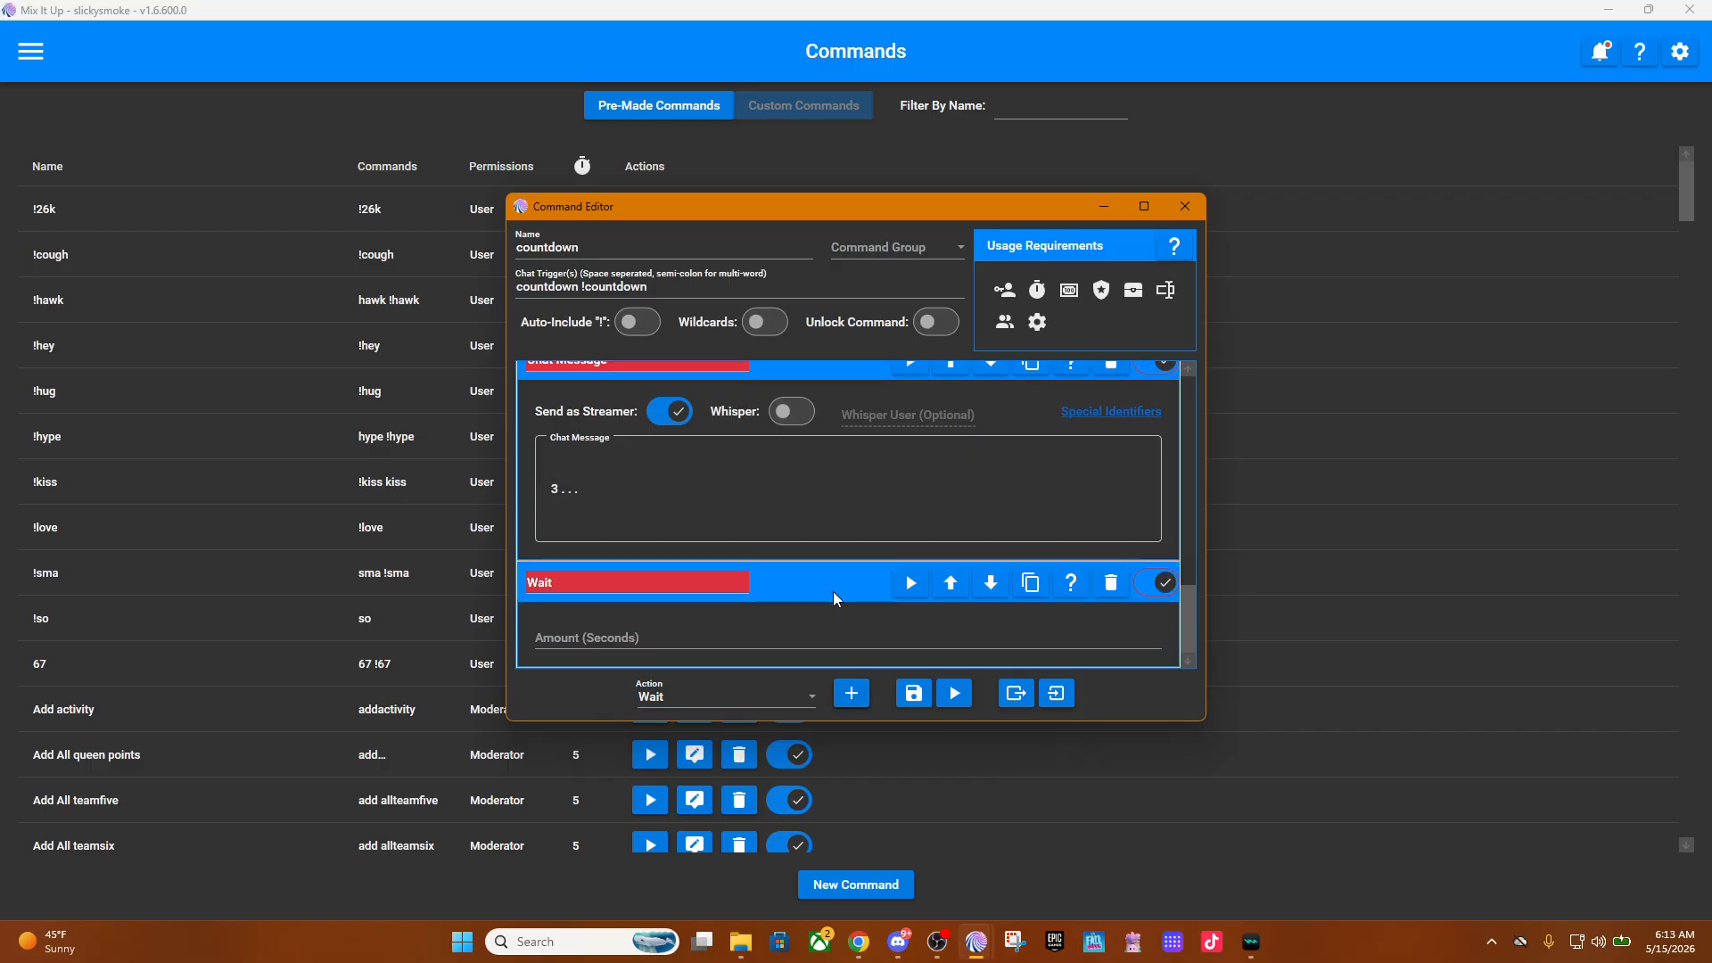
{"action": "left_click", "coordinate": [641, 635]}
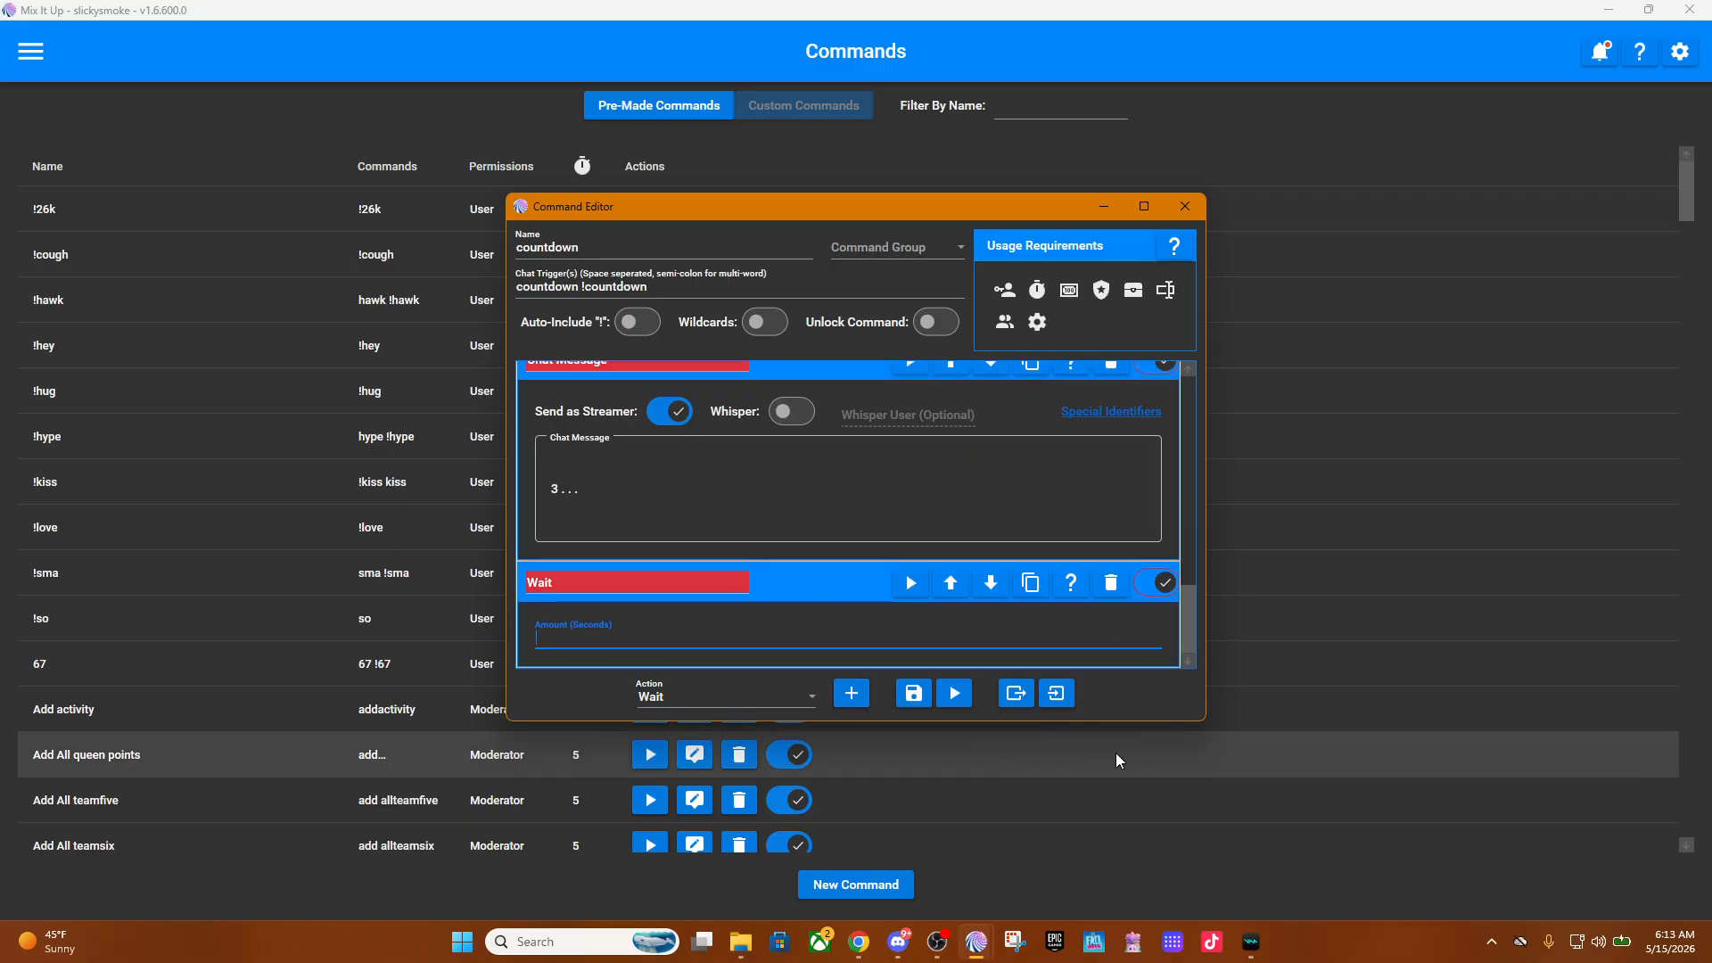
{"action": "type", "text": "1"}
Add a Chat Message action that sends "2 . . ." as the streamer after the 1-second wait.
{"action": "left_click", "coordinate": [794, 694]}
{"action": "scroll", "coordinate": [758, 527], "scroll_direction": "up", "scroll_amount": 8}
{"action": "scroll", "coordinate": [751, 516], "scroll_direction": "up", "scroll_amount": 2}
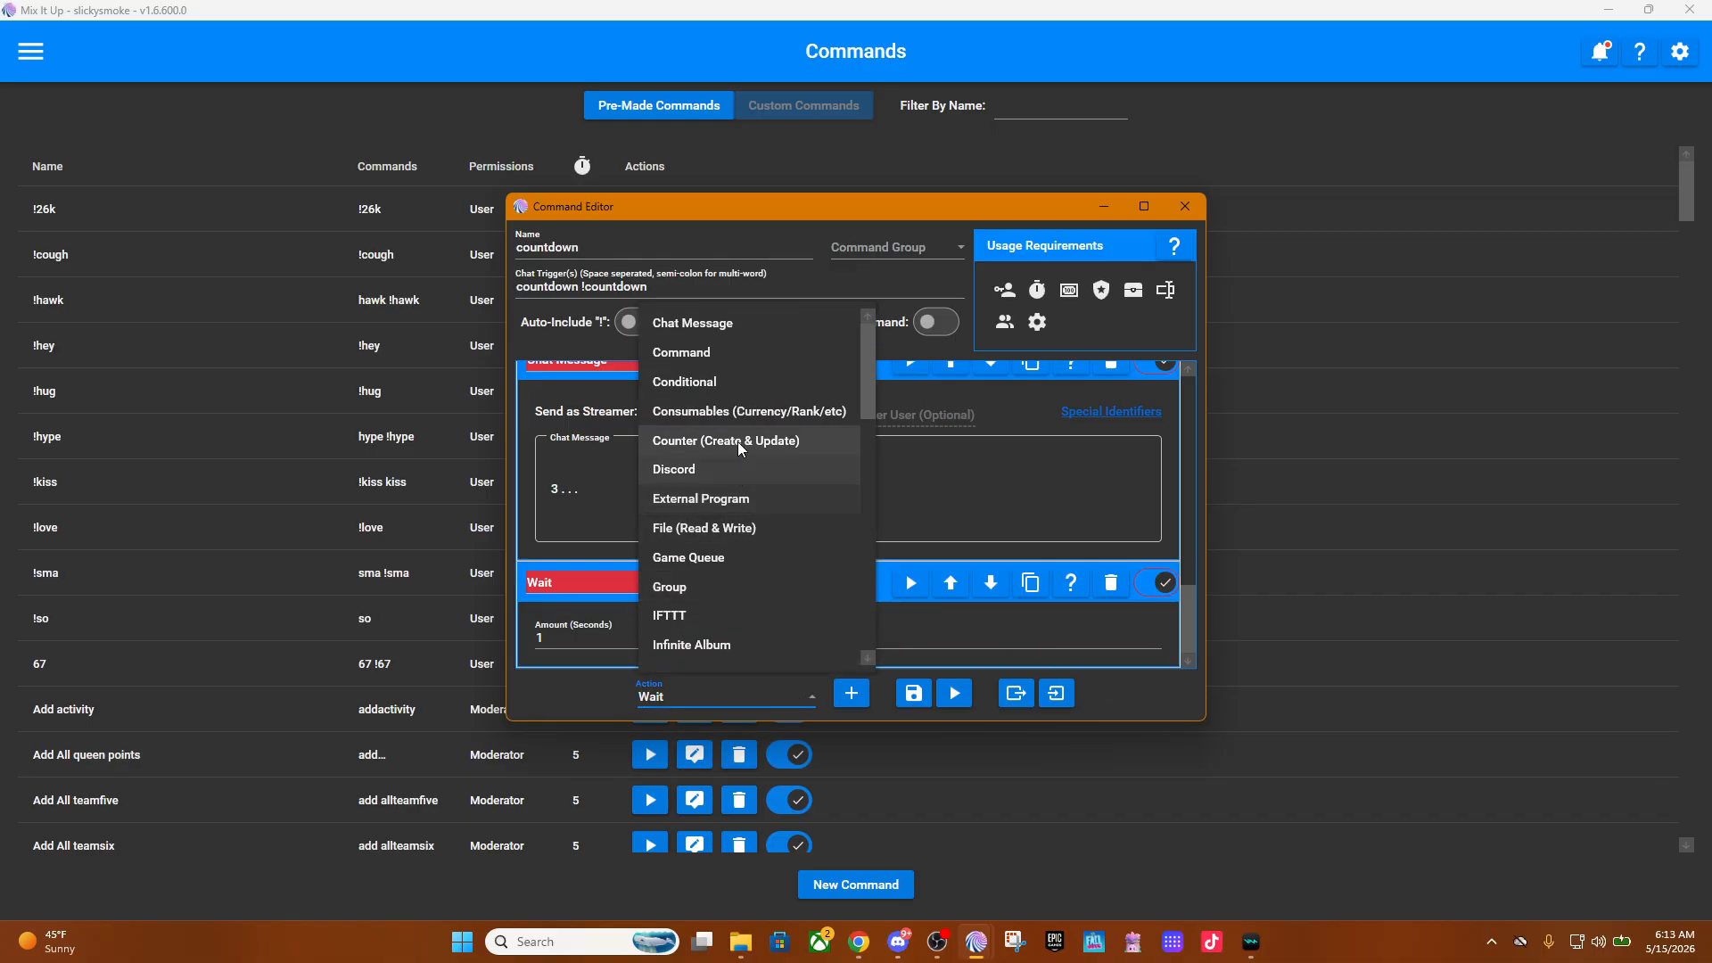
{"action": "left_click", "coordinate": [726, 318]}
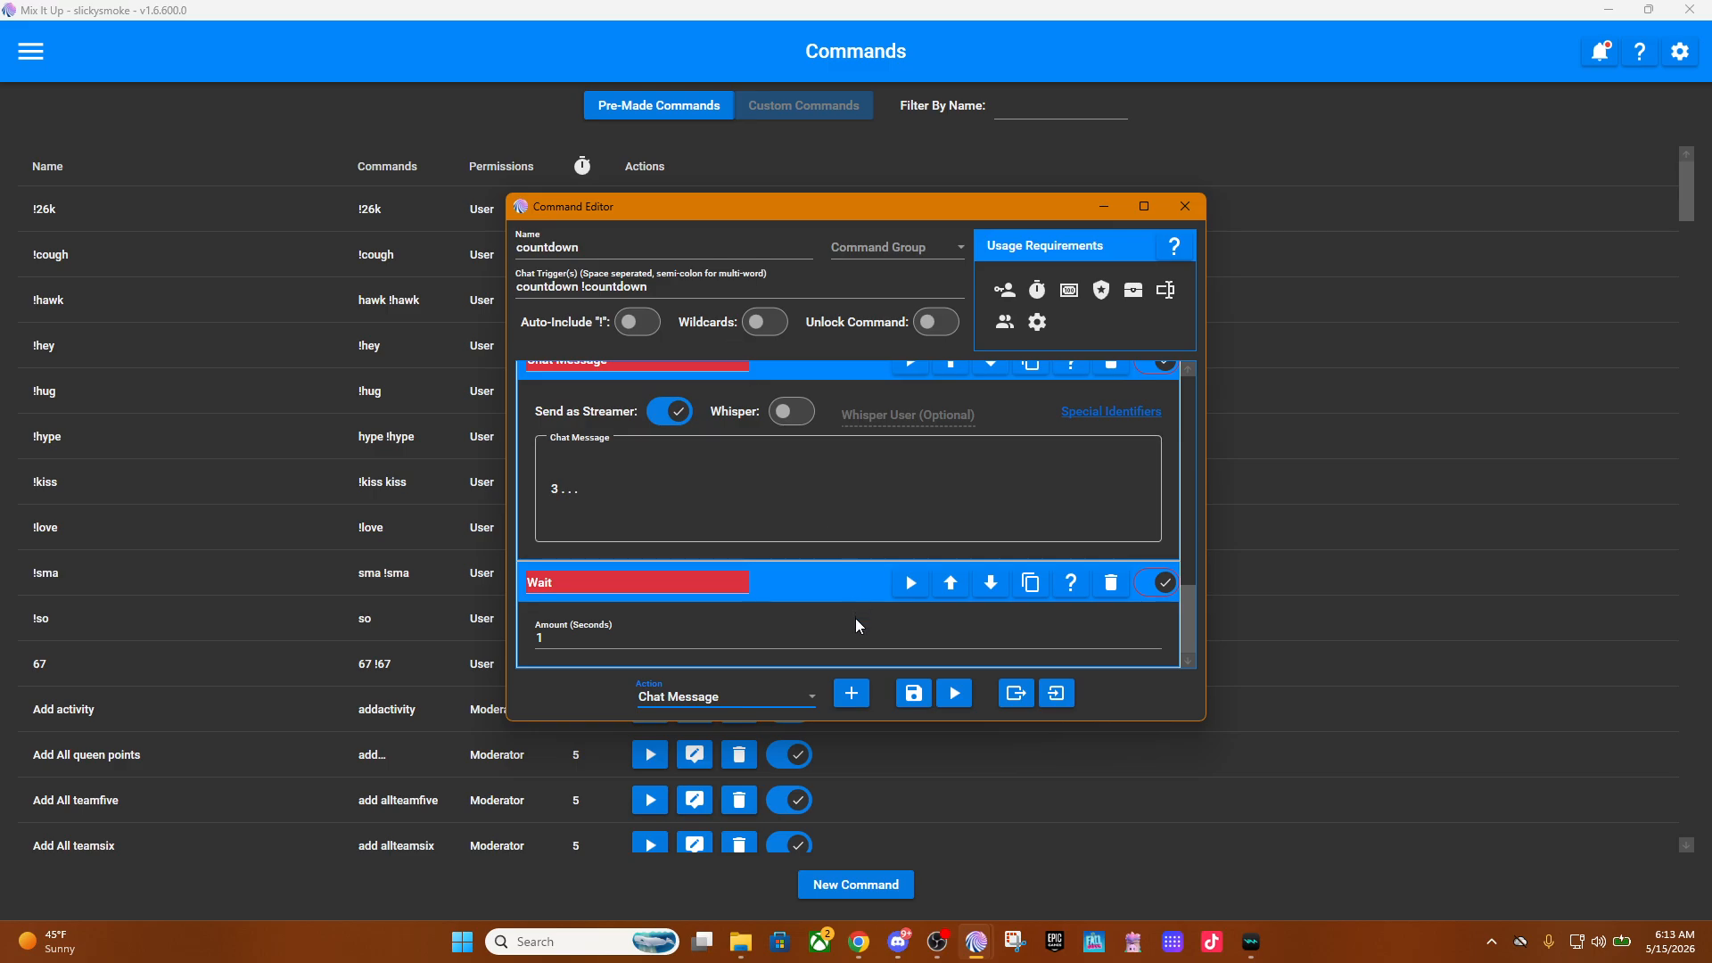
{"action": "left_click", "coordinate": [852, 694]}
{"action": "left_click", "coordinate": [678, 519]}
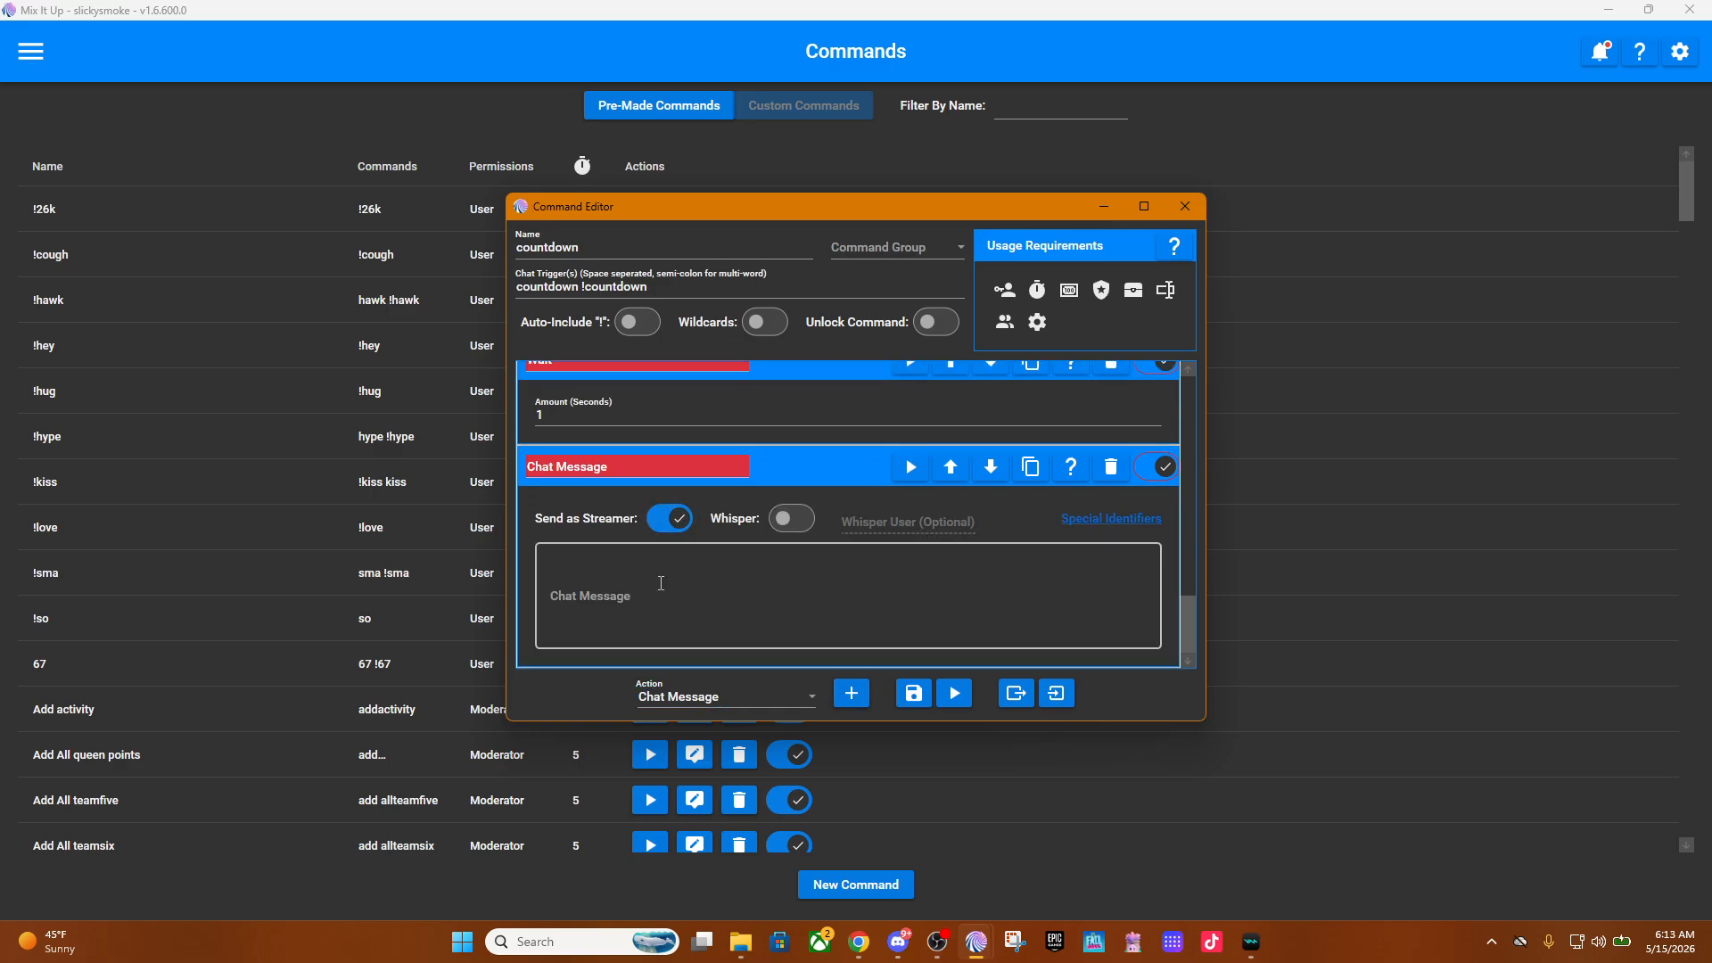
{"action": "left_click", "coordinate": [658, 612]}
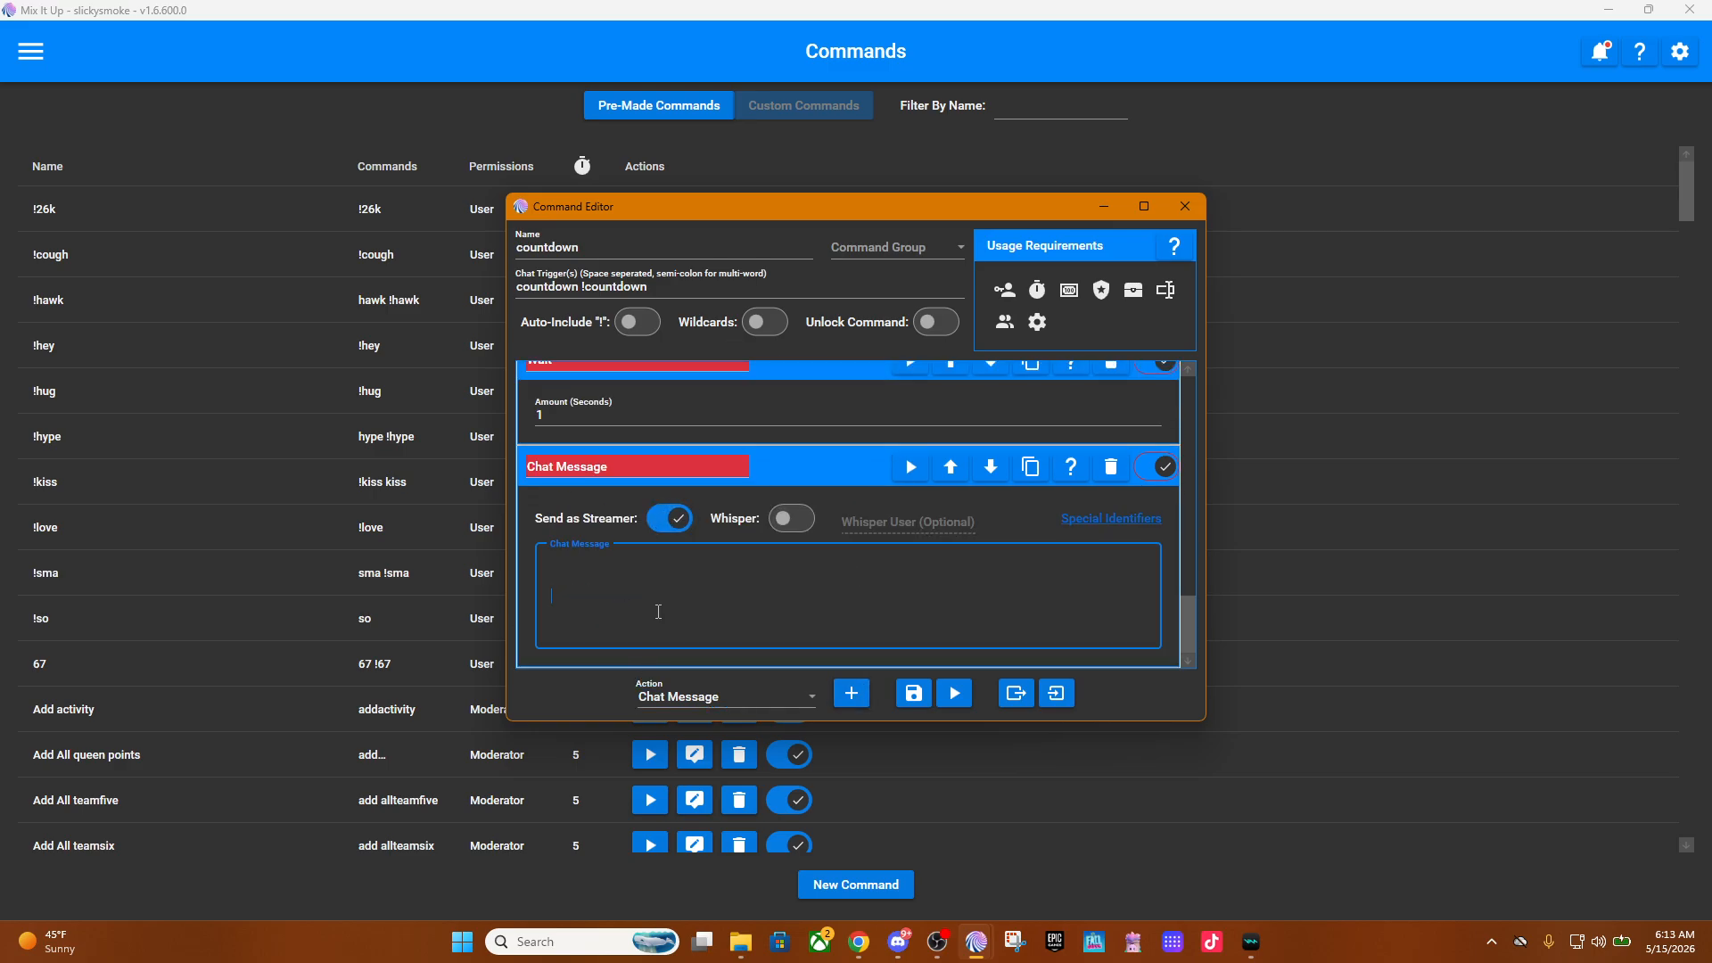
{"action": "type", "text": "2..."}
Add a Wait action of 1 second after the "2 . . ." message.
{"action": "left_click", "coordinate": [783, 694]}
{"action": "scroll", "coordinate": [763, 608], "scroll_direction": "down", "scroll_amount": 5}
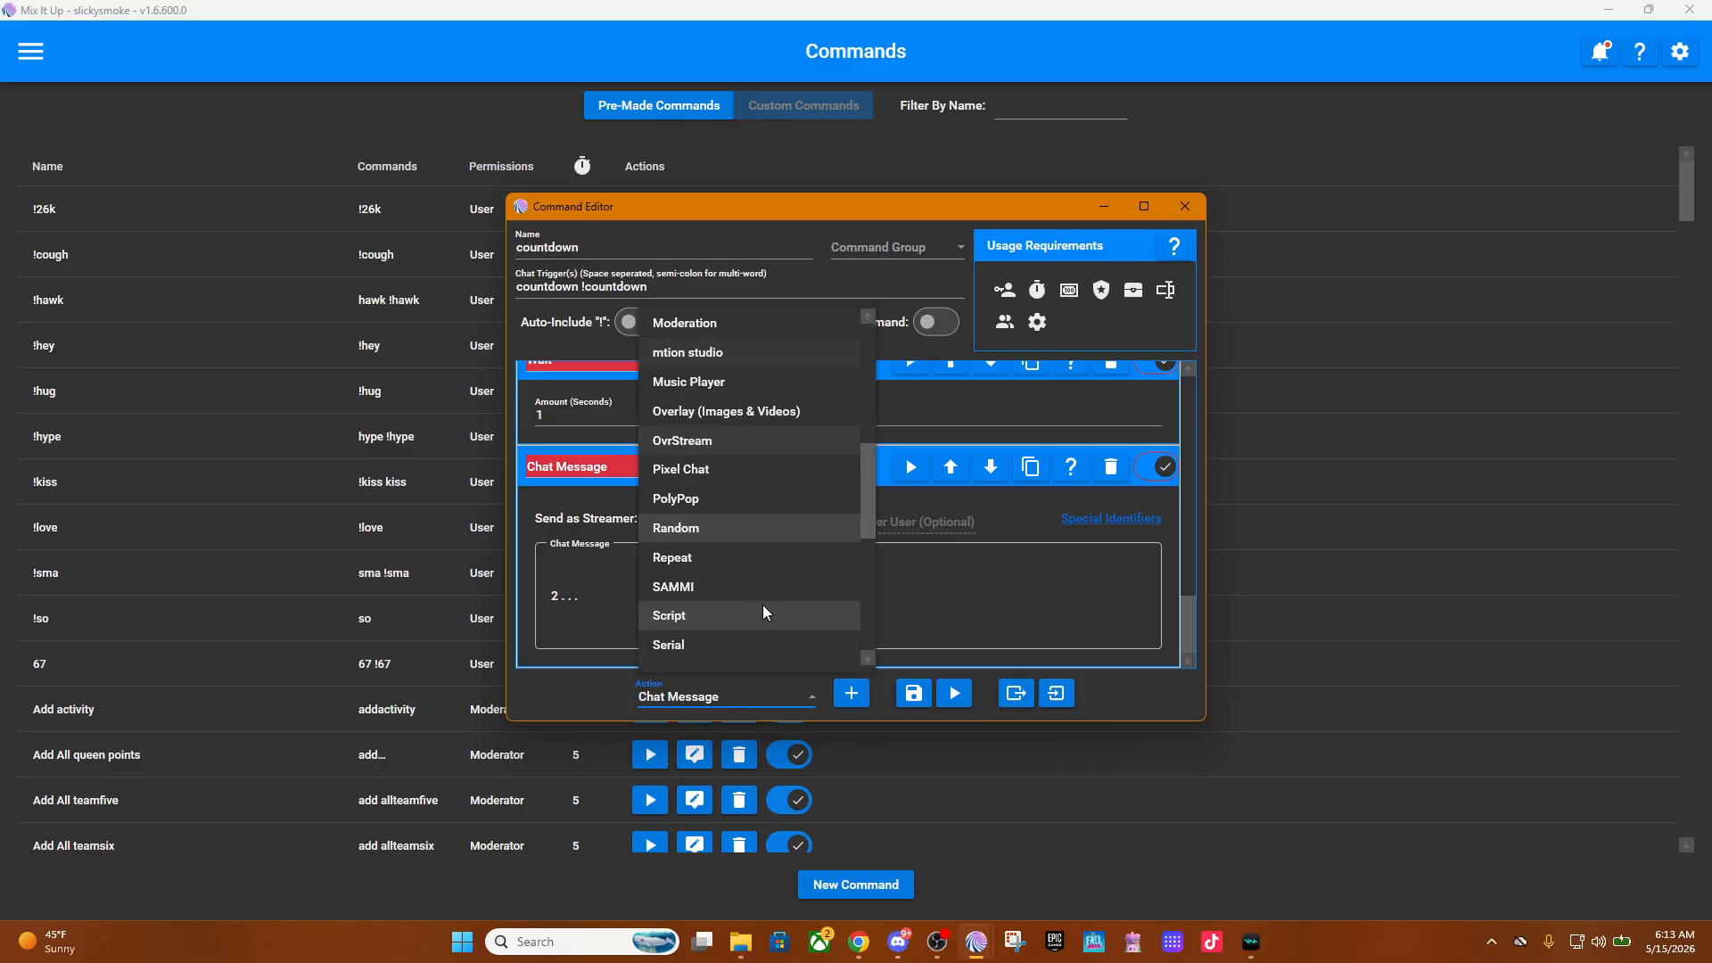
{"action": "scroll", "coordinate": [763, 605], "scroll_direction": "down", "scroll_amount": 3}
{"action": "left_click", "coordinate": [742, 590]}
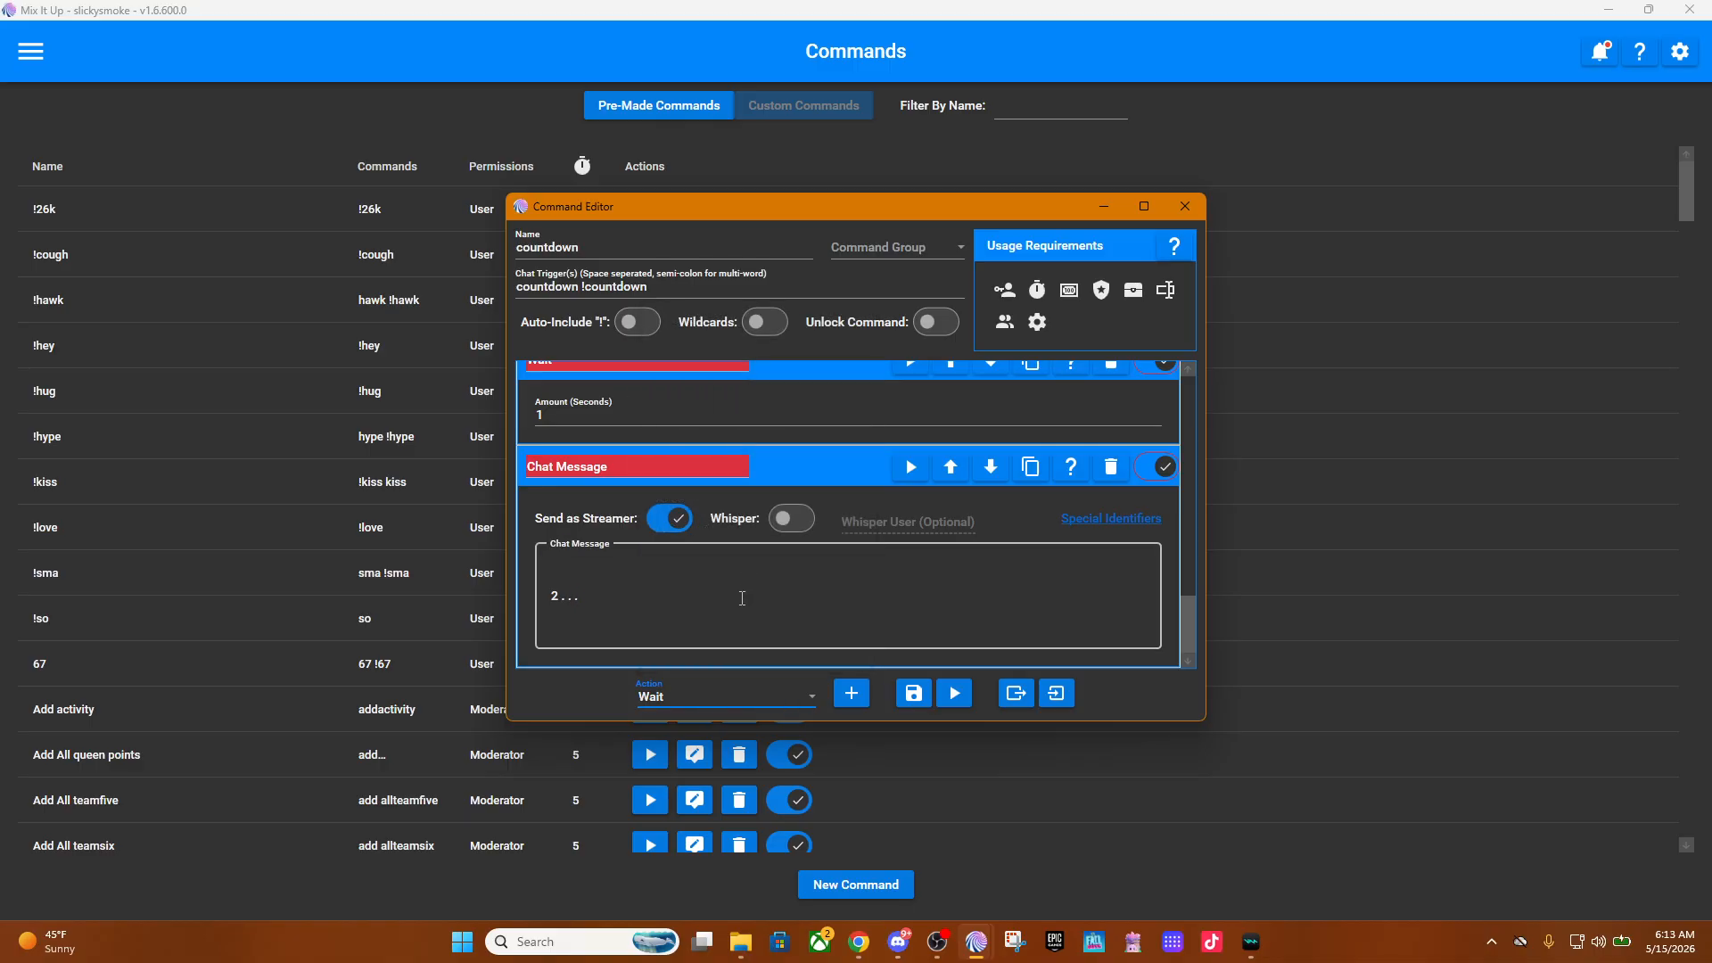
{"action": "left_click", "coordinate": [851, 693]}
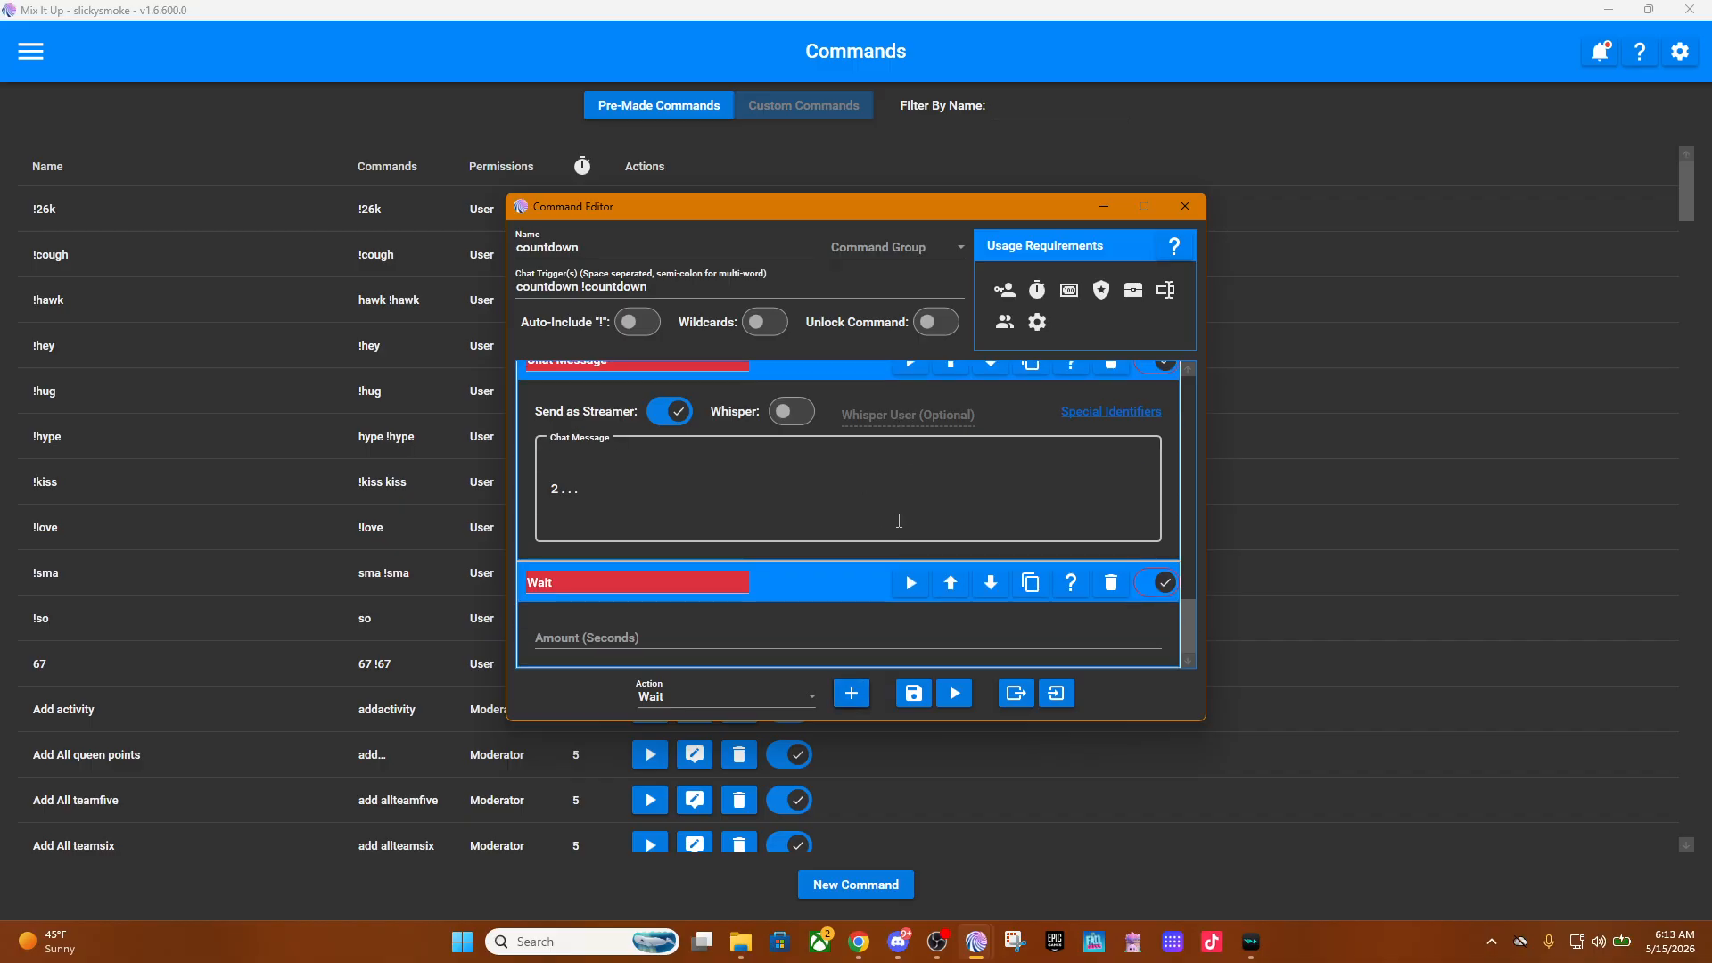
{"action": "left_click", "coordinate": [714, 634]}
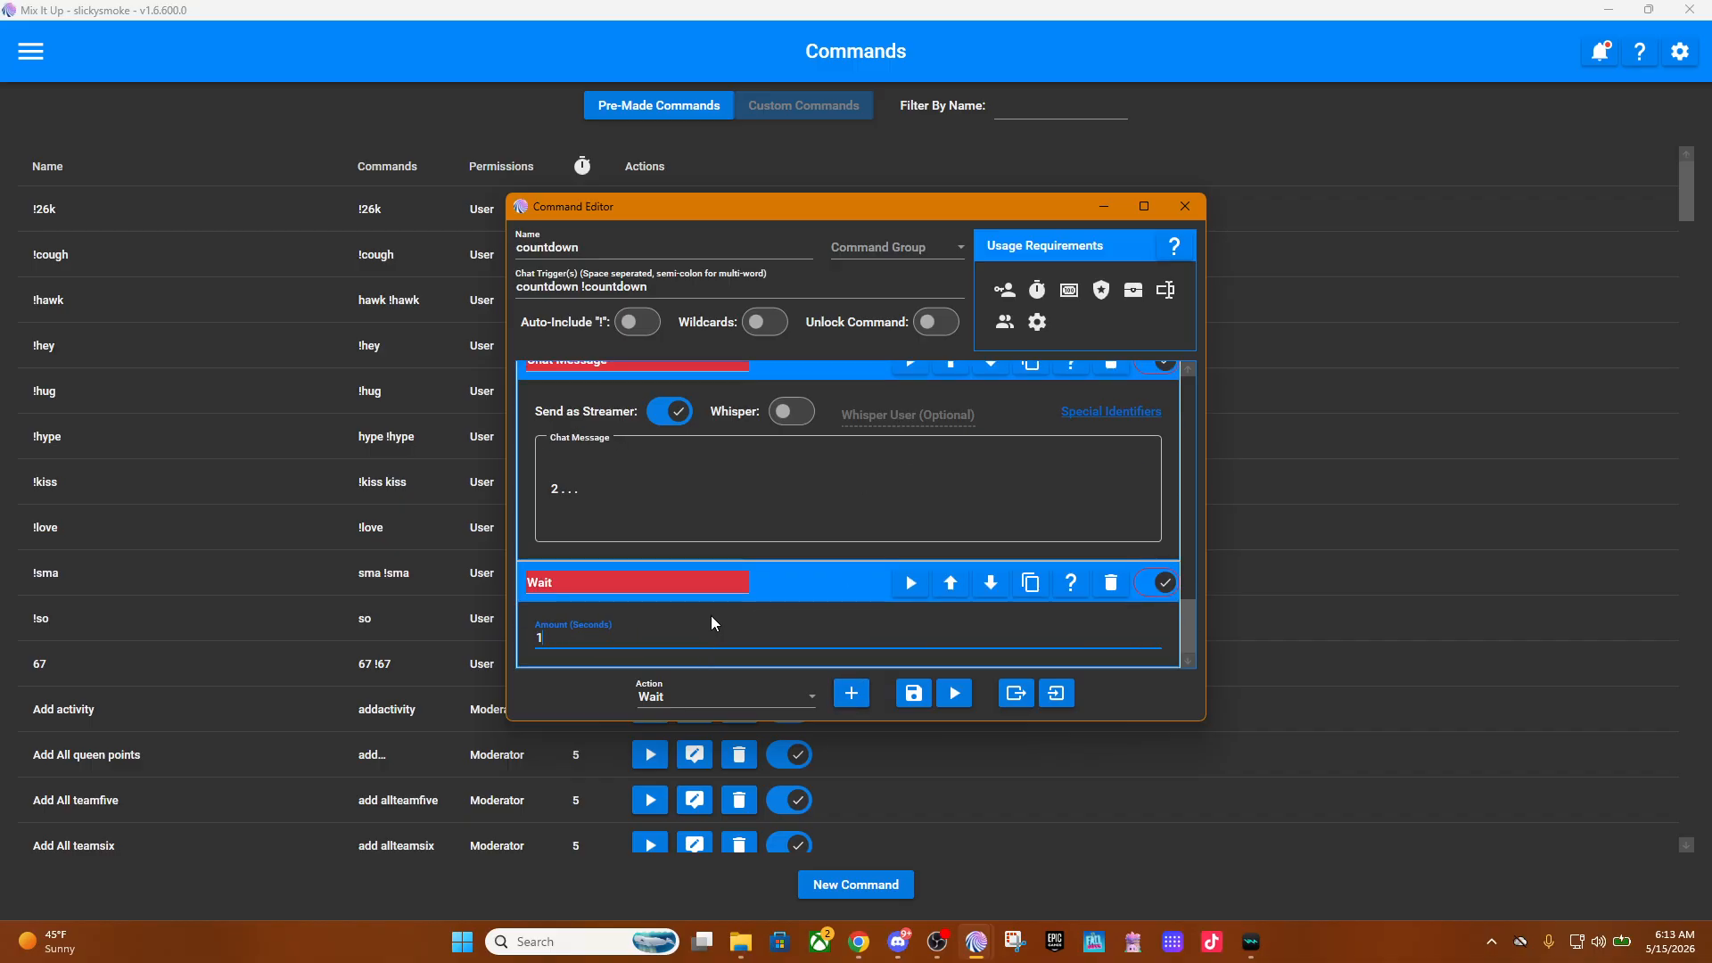
Add a Chat Message action with the text "1 . . ." after the last 1-second wait.
{"action": "left_click", "coordinate": [768, 695]}
{"action": "scroll", "coordinate": [736, 524], "scroll_direction": "up", "scroll_amount": 10}
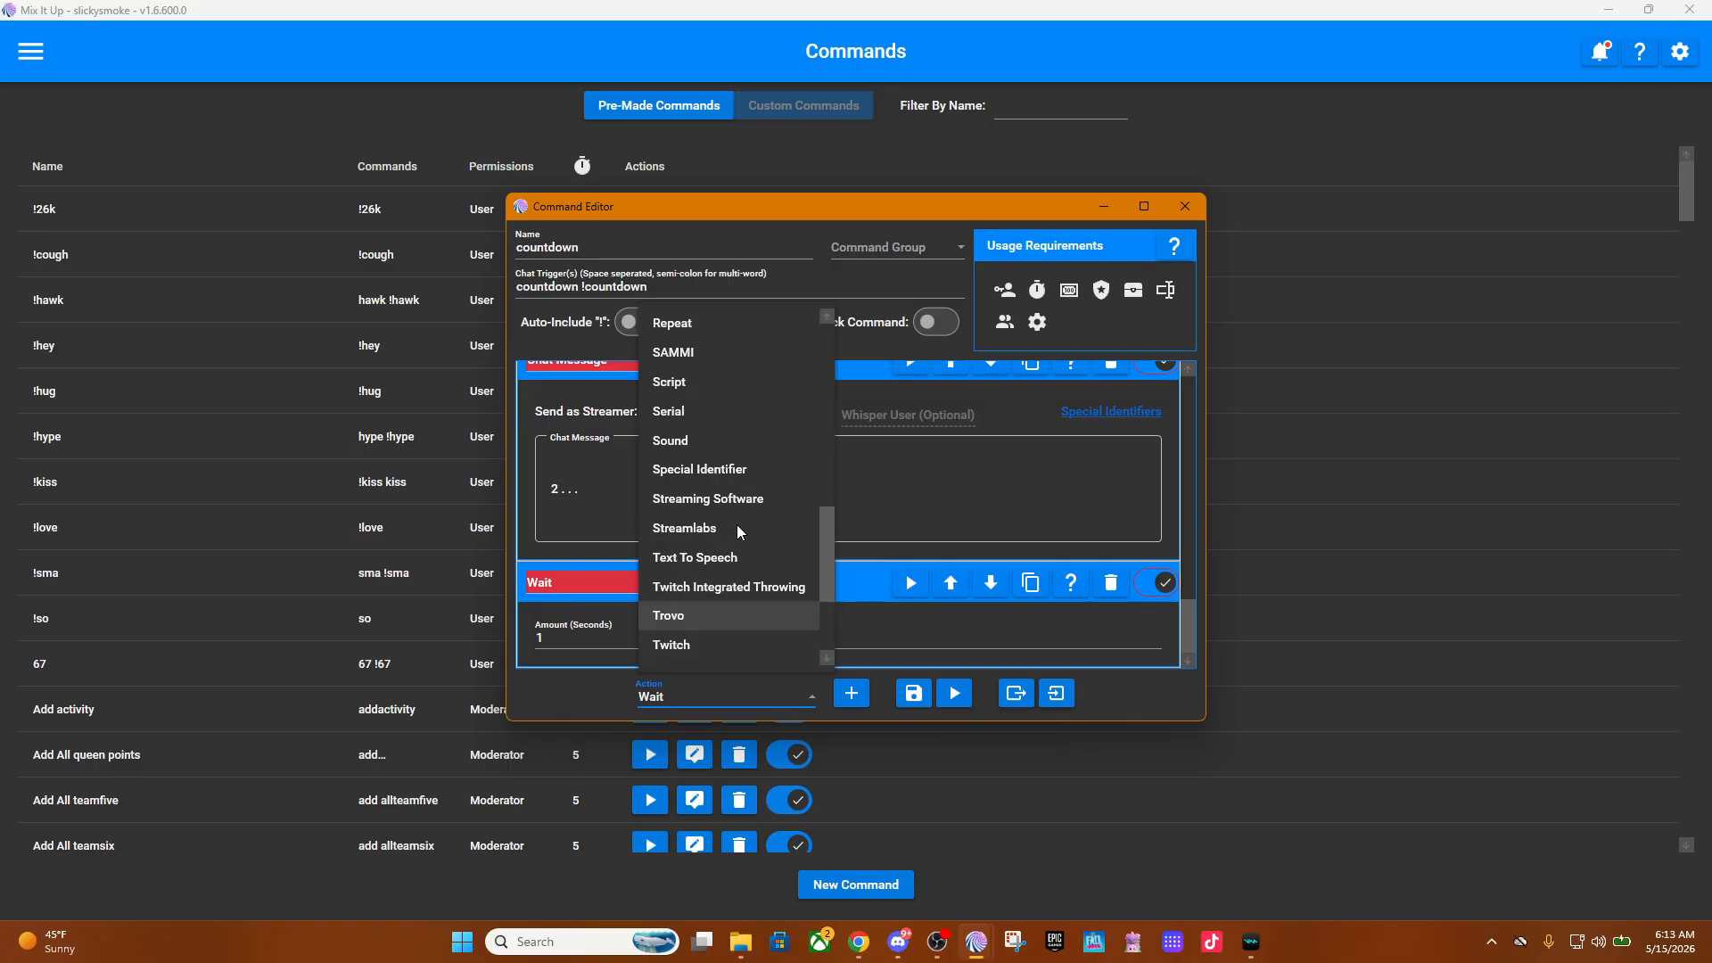
{"action": "left_click", "coordinate": [715, 329]}
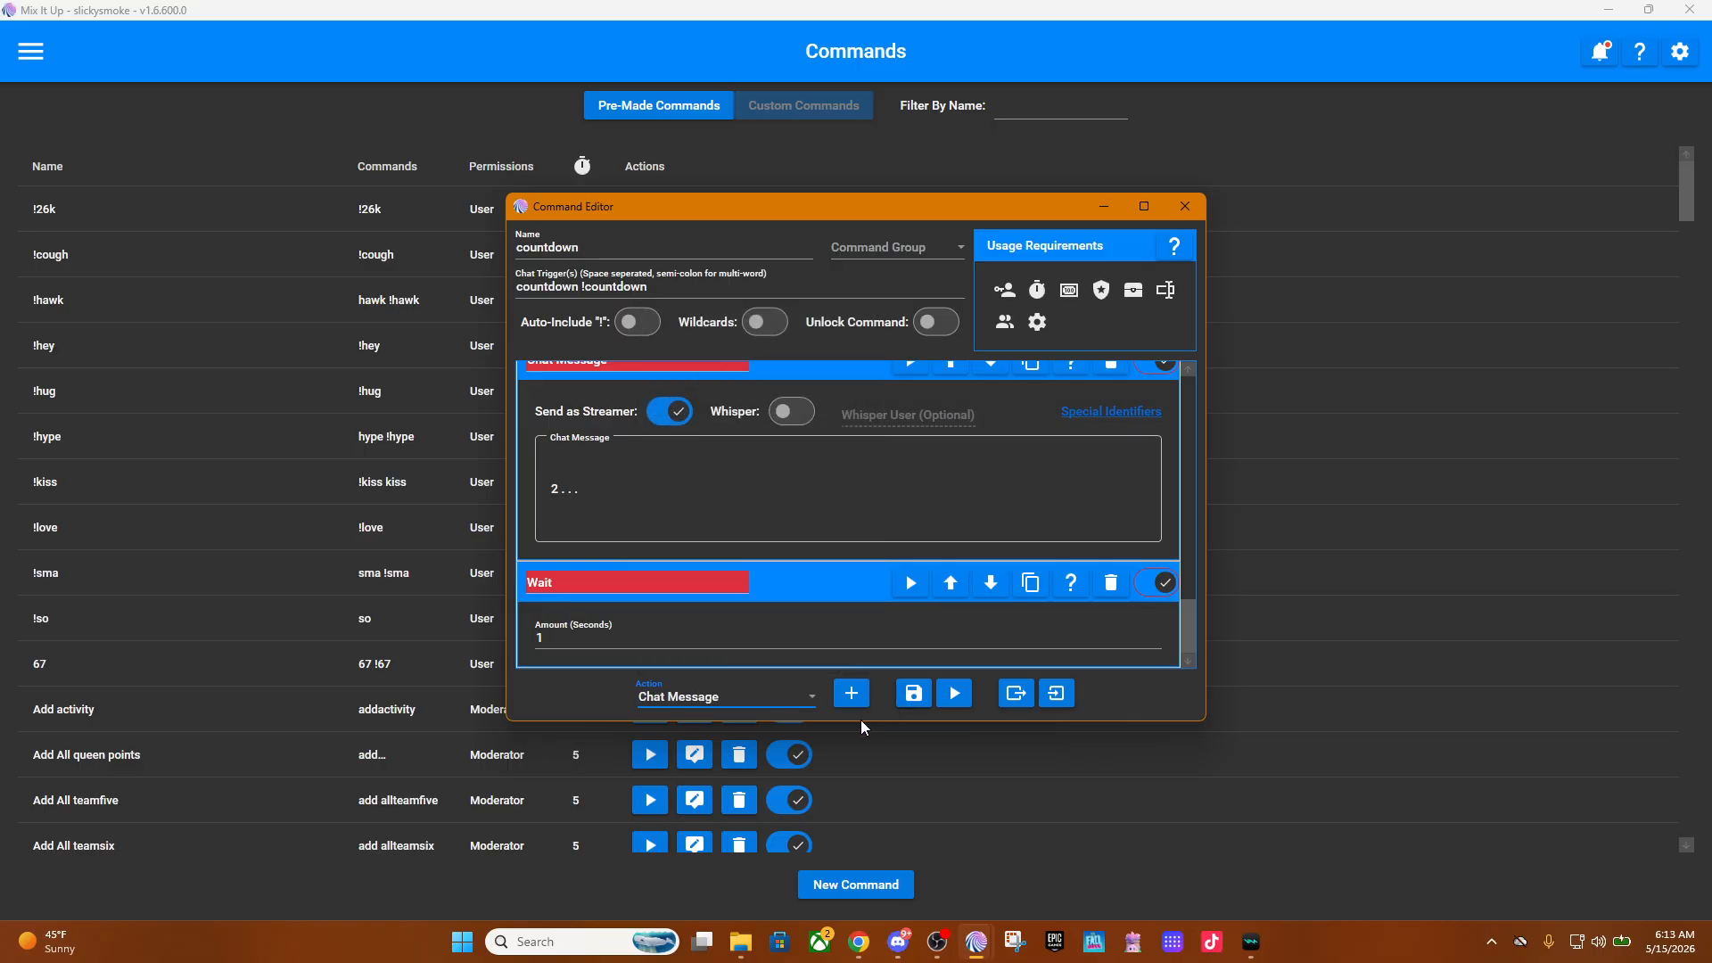
{"action": "left_click", "coordinate": [853, 696]}
{"action": "scroll", "coordinate": [852, 547], "scroll_direction": "down", "scroll_amount": 5}
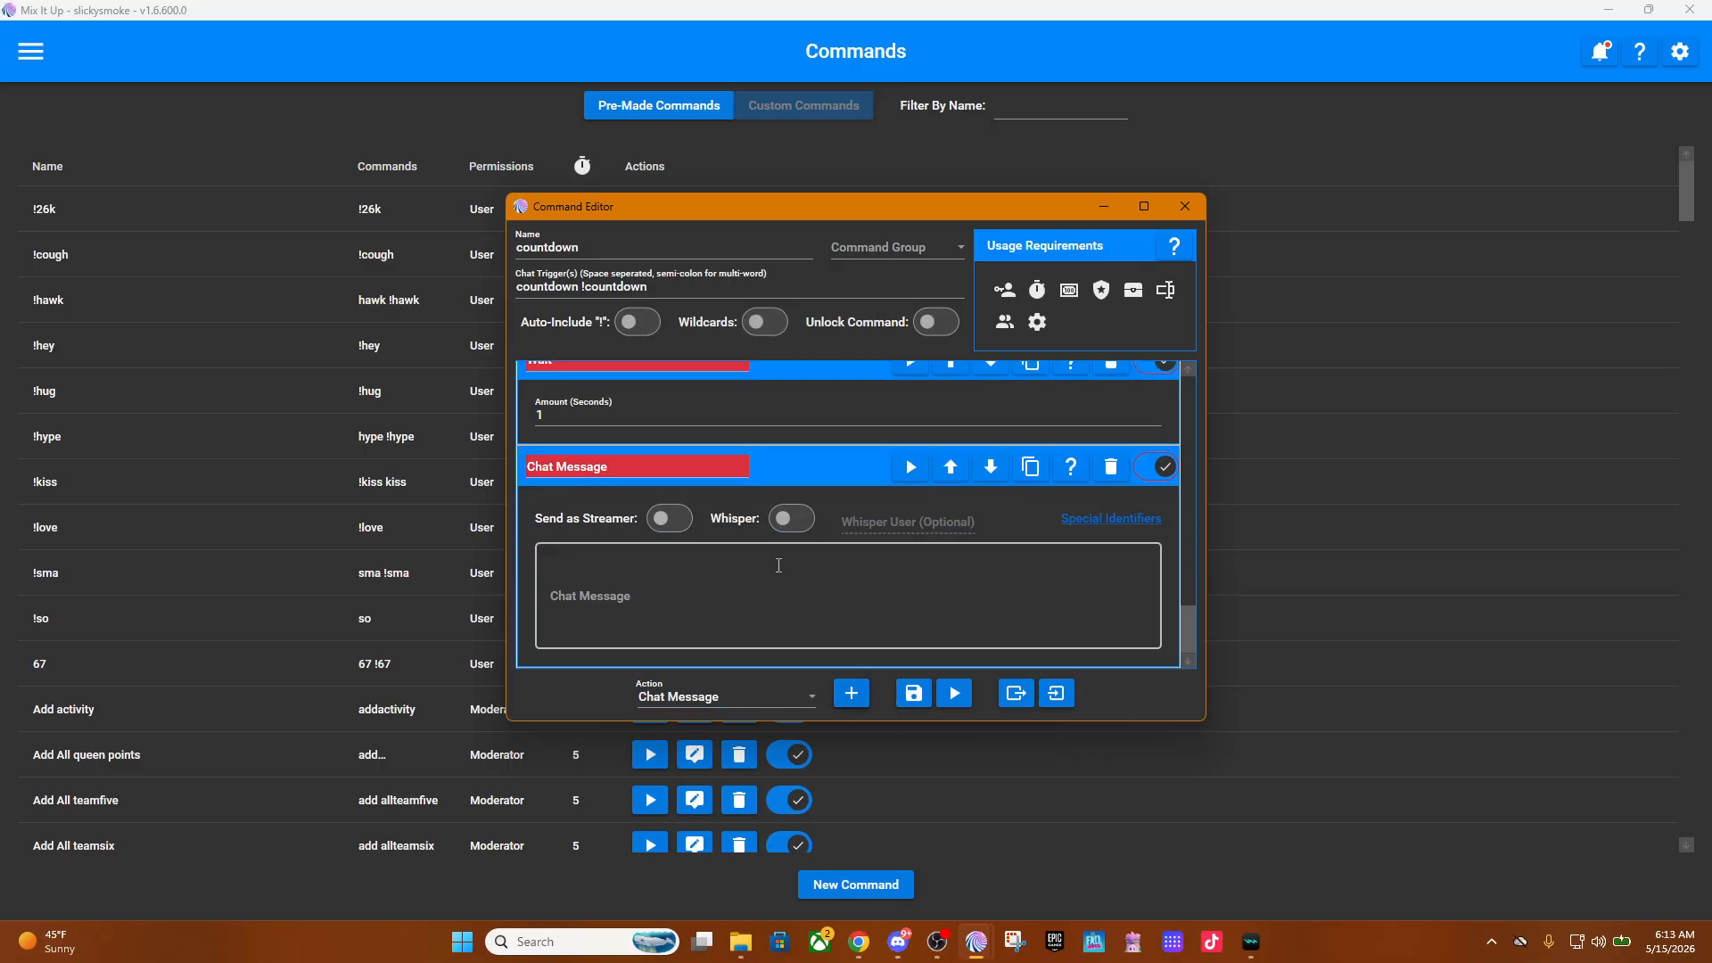
{"action": "left_click", "coordinate": [665, 598]}
{"action": "scroll", "coordinate": [663, 573], "scroll_direction": "up", "scroll_amount": 3}
{"action": "scroll", "coordinate": [663, 572], "scroll_direction": "down", "scroll_amount": 3}
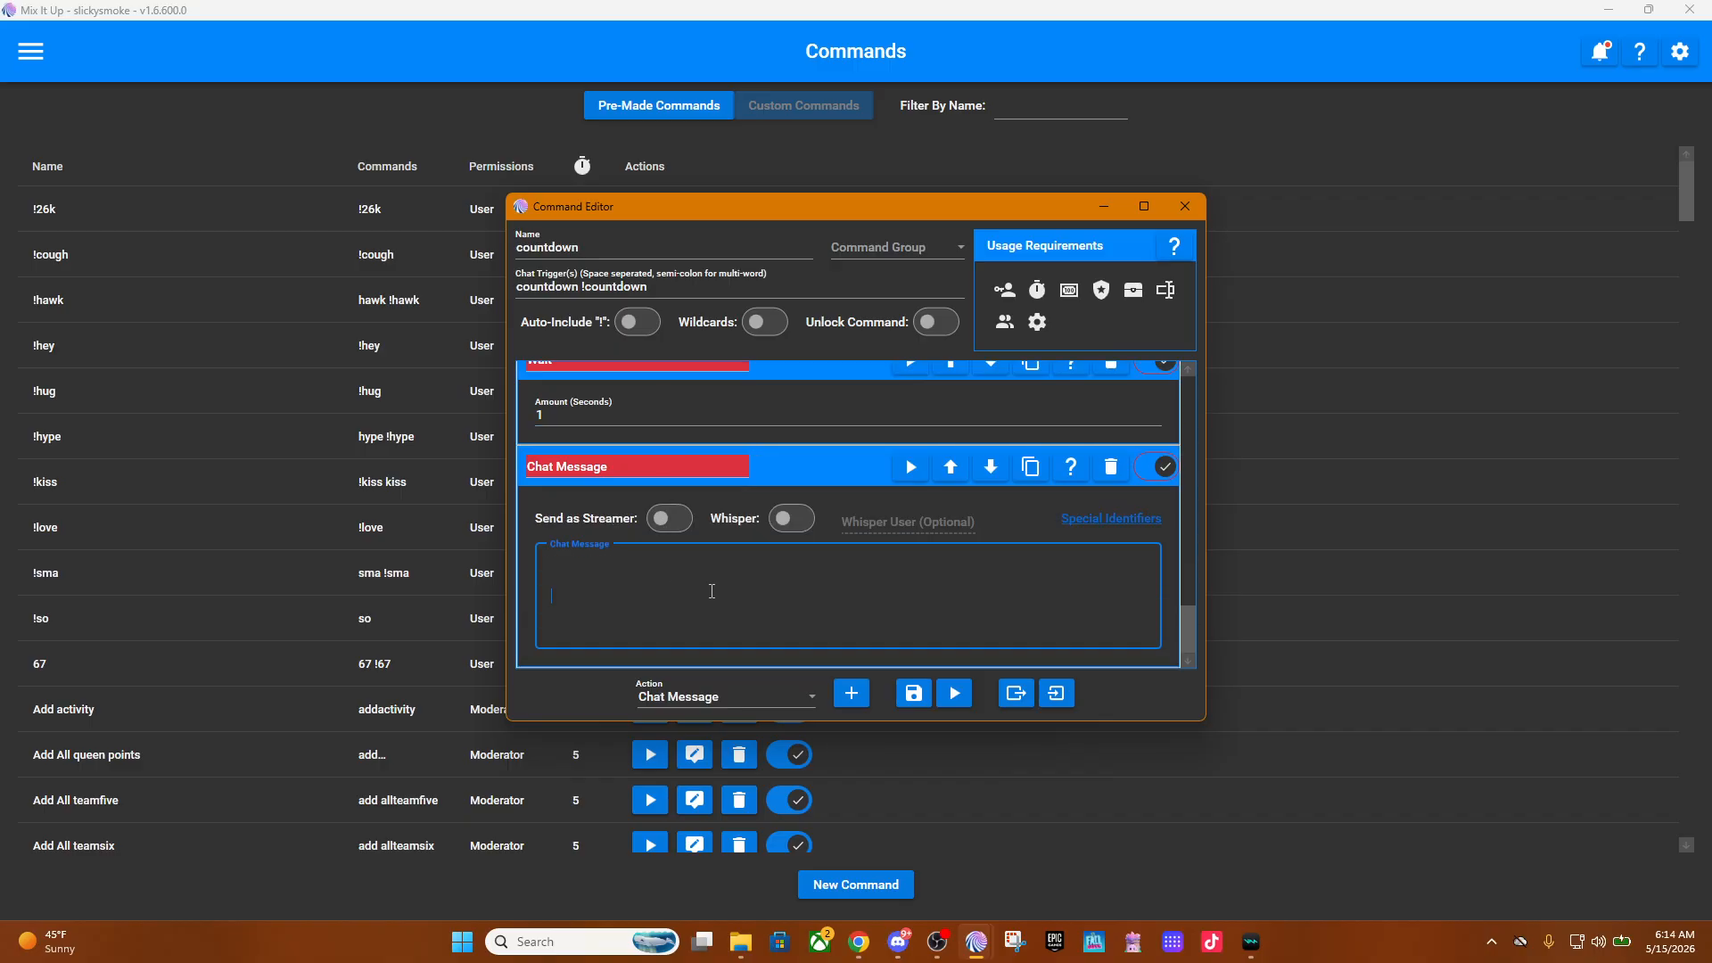
{"action": "type", "text": "1..."}
Add a Wait action of 1 second after the "1 . . ." message.
{"action": "left_click", "coordinate": [752, 695]}
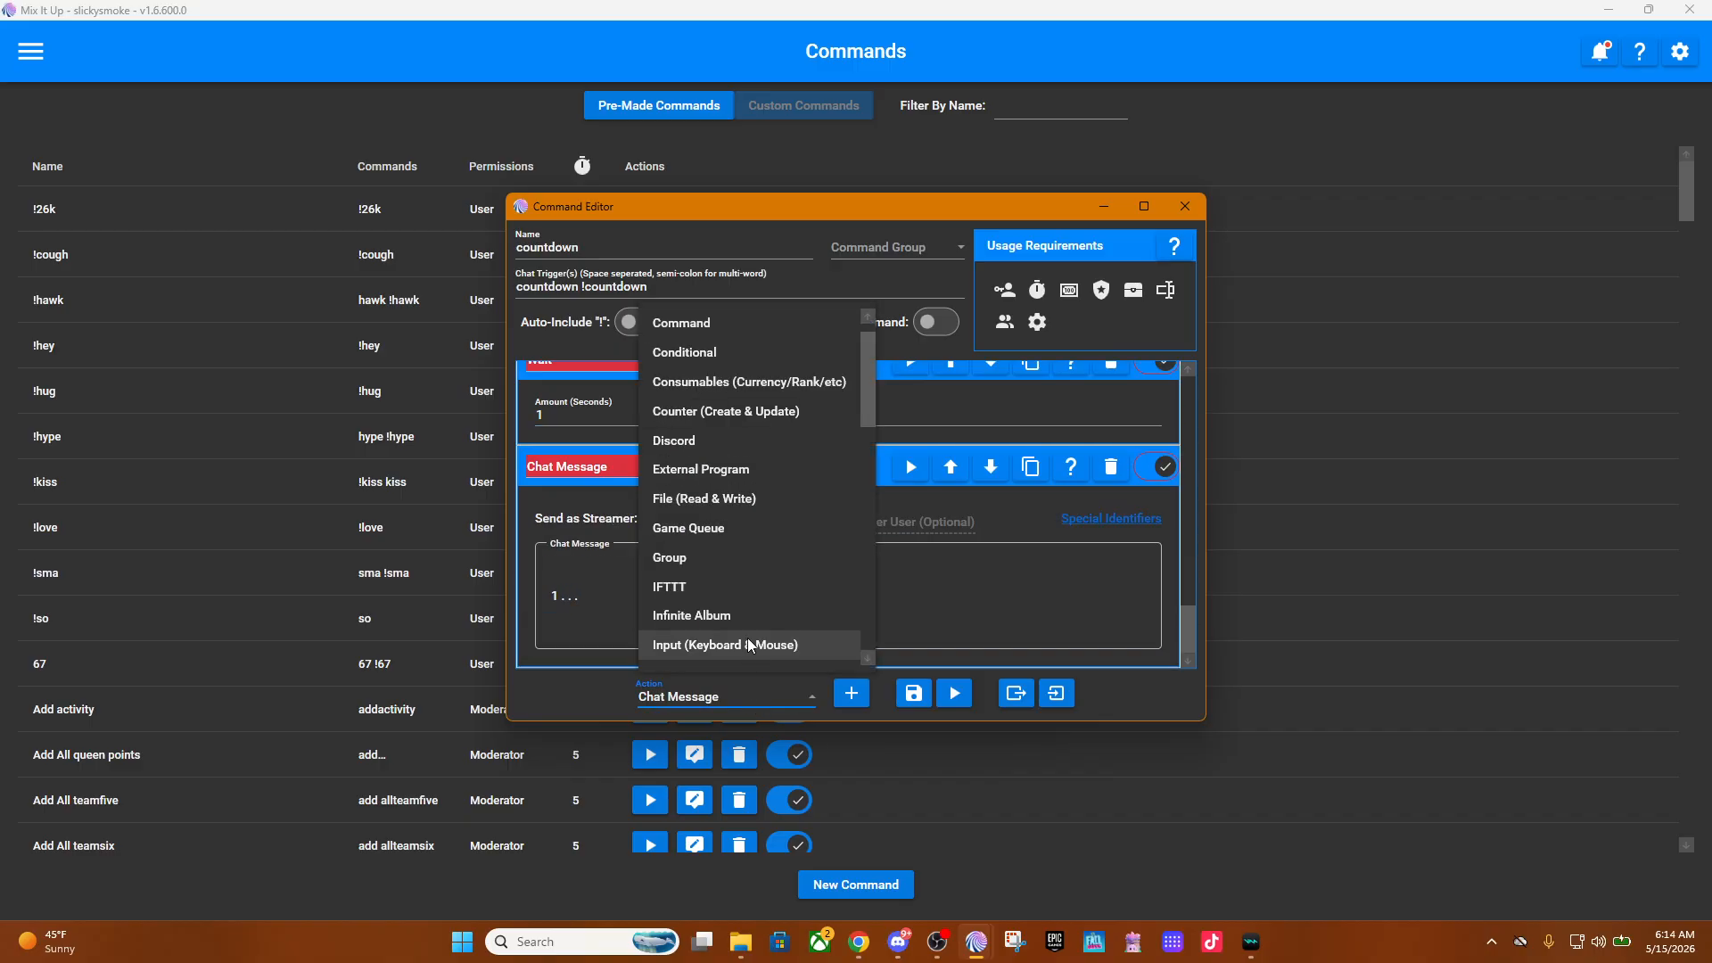
{"action": "scroll", "coordinate": [731, 595], "scroll_direction": "down", "scroll_amount": 5}
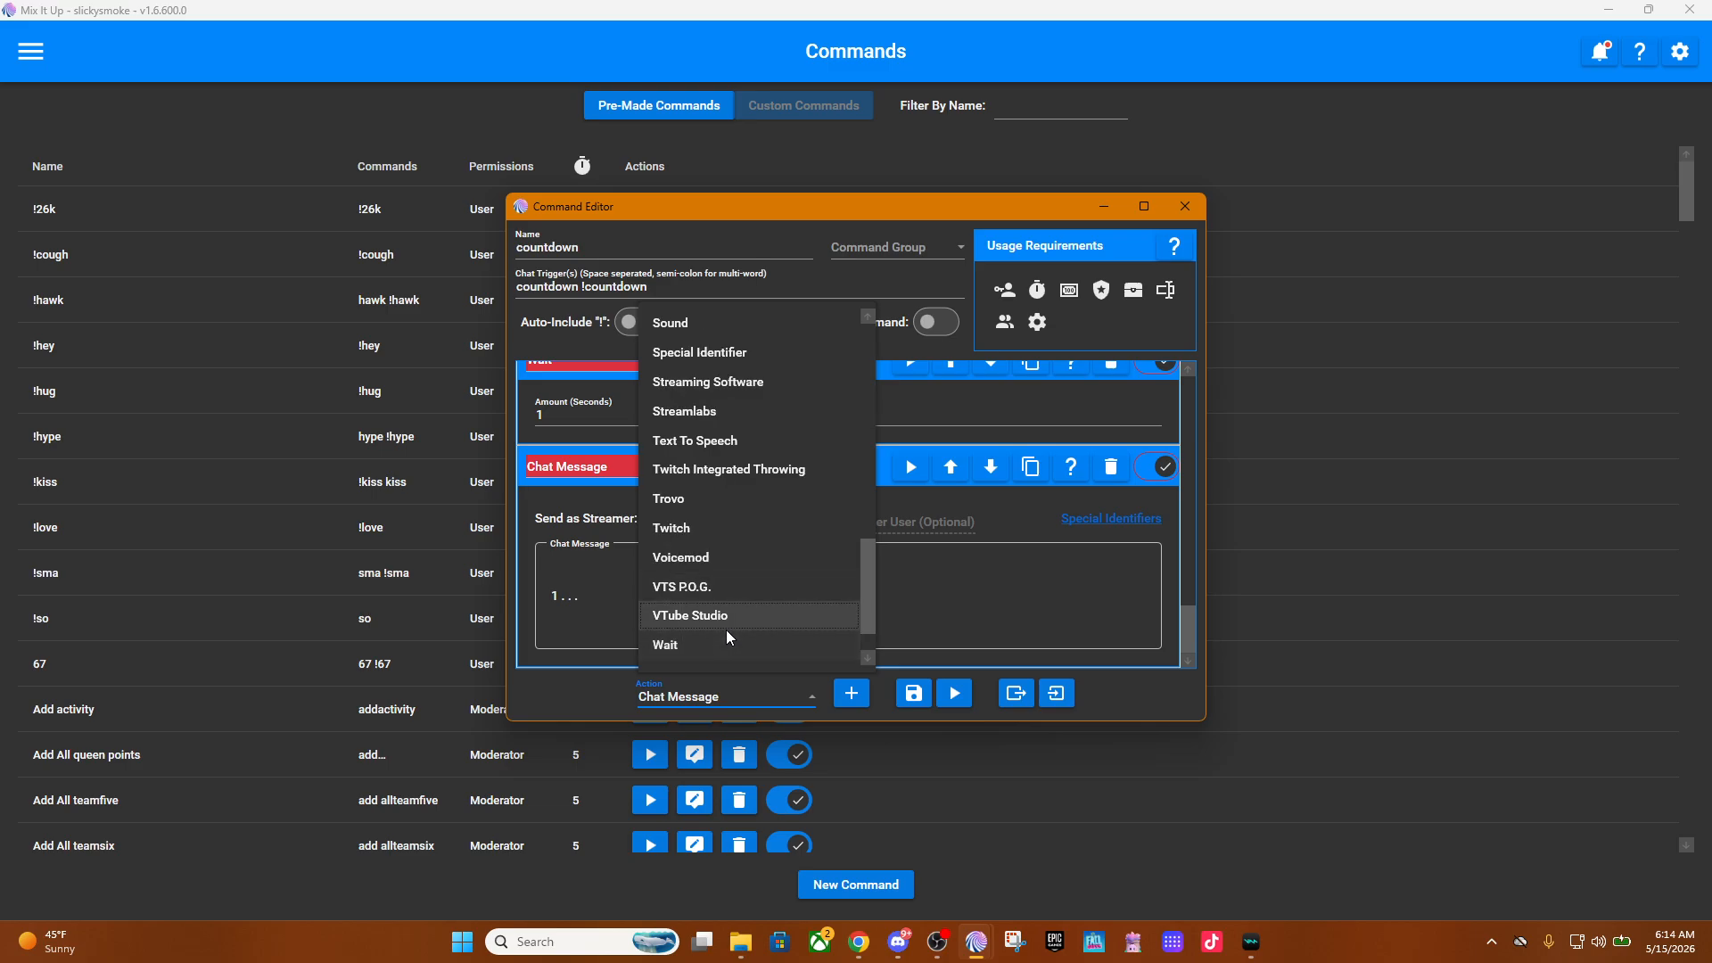
{"action": "left_click", "coordinate": [726, 644]}
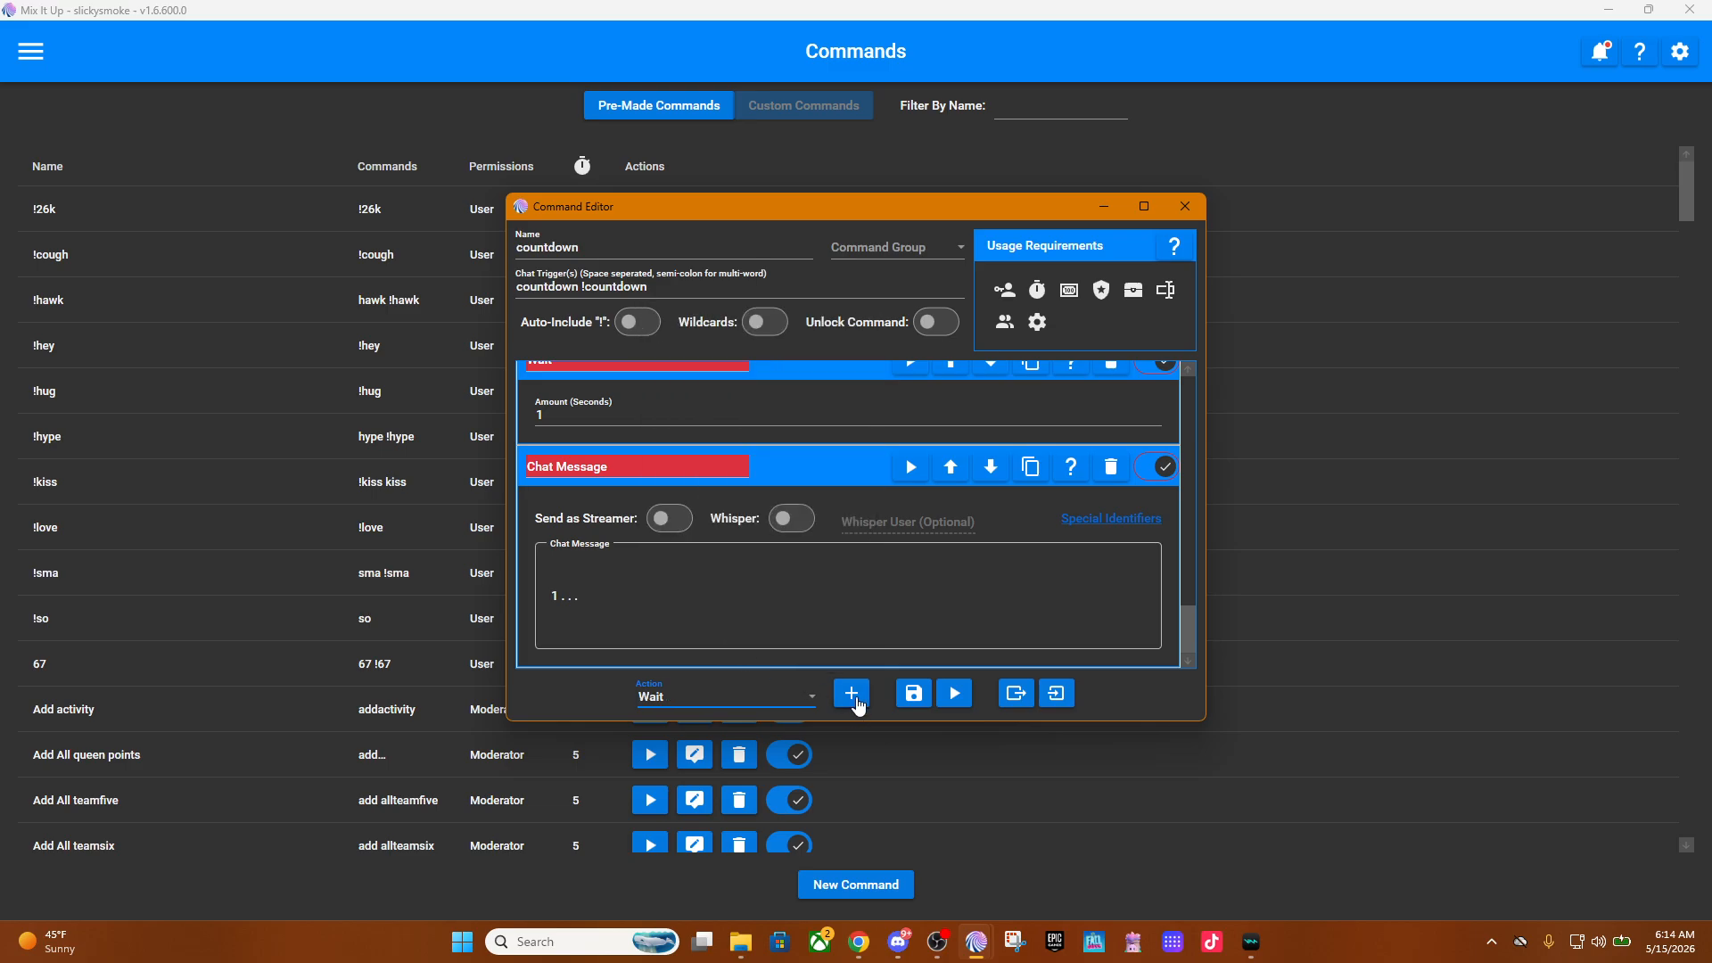
{"action": "left_click", "coordinate": [851, 693]}
{"action": "left_click", "coordinate": [734, 635]}
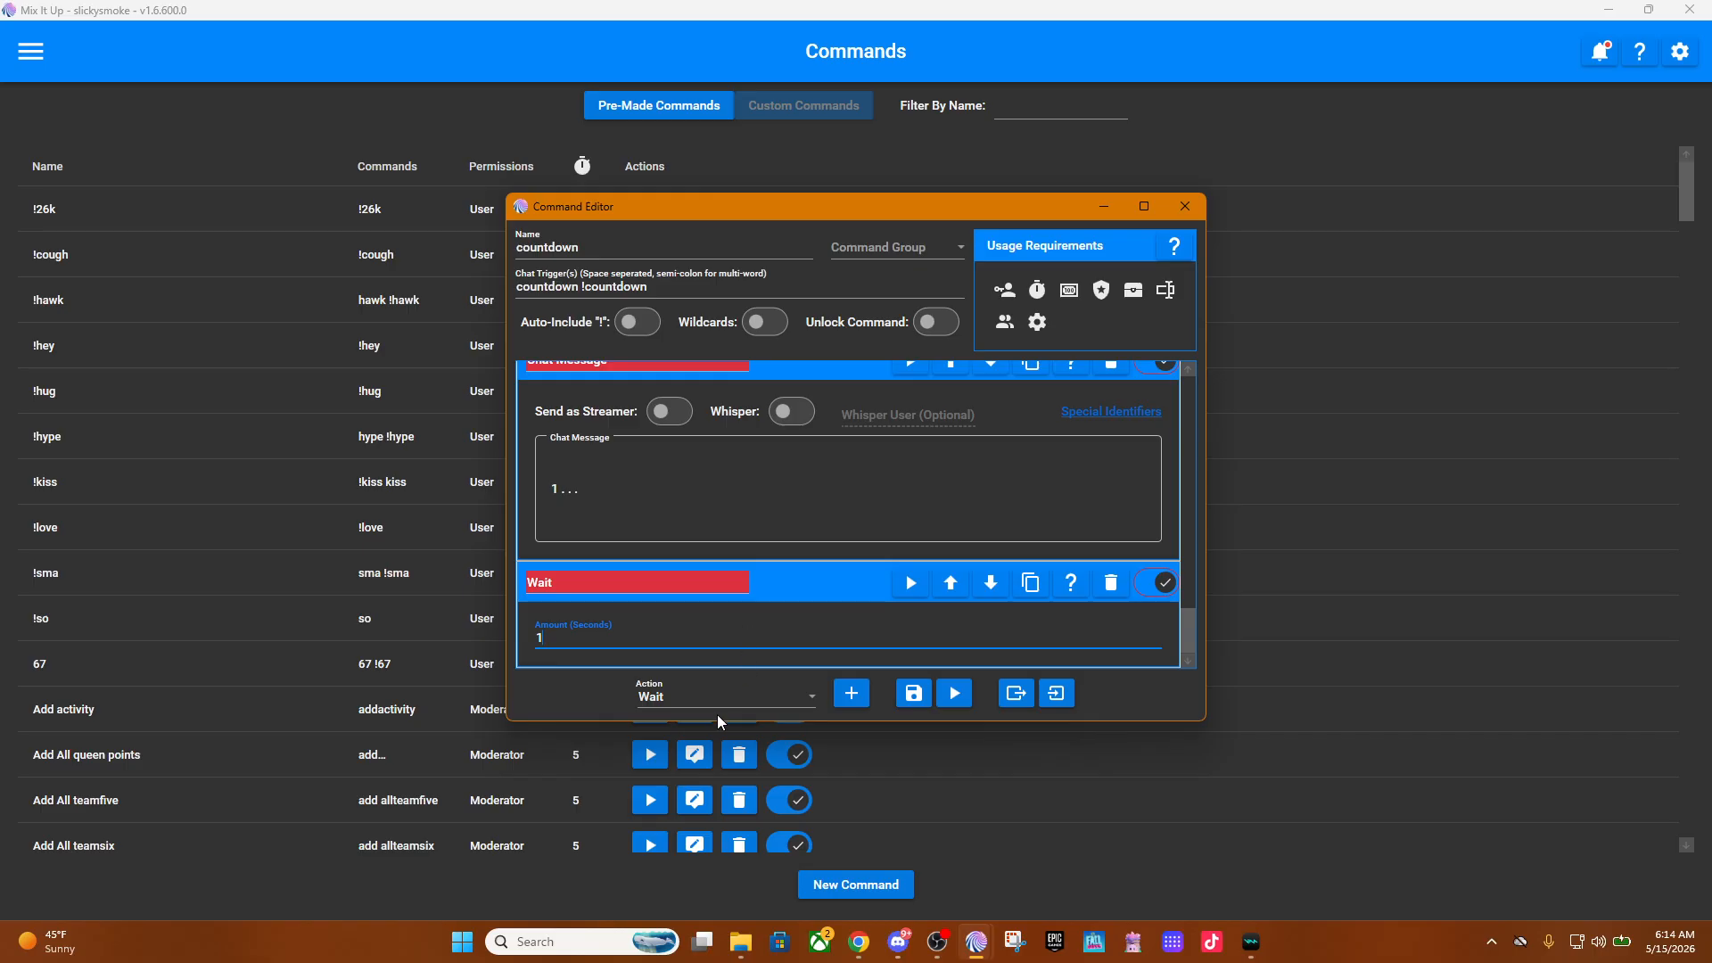
Add a Chat Message action that sends "Go!" as the streamer after the last 1-second wait.
{"action": "left_click", "coordinate": [751, 694]}
{"action": "scroll", "coordinate": [703, 559], "scroll_direction": "up", "scroll_amount": 10}
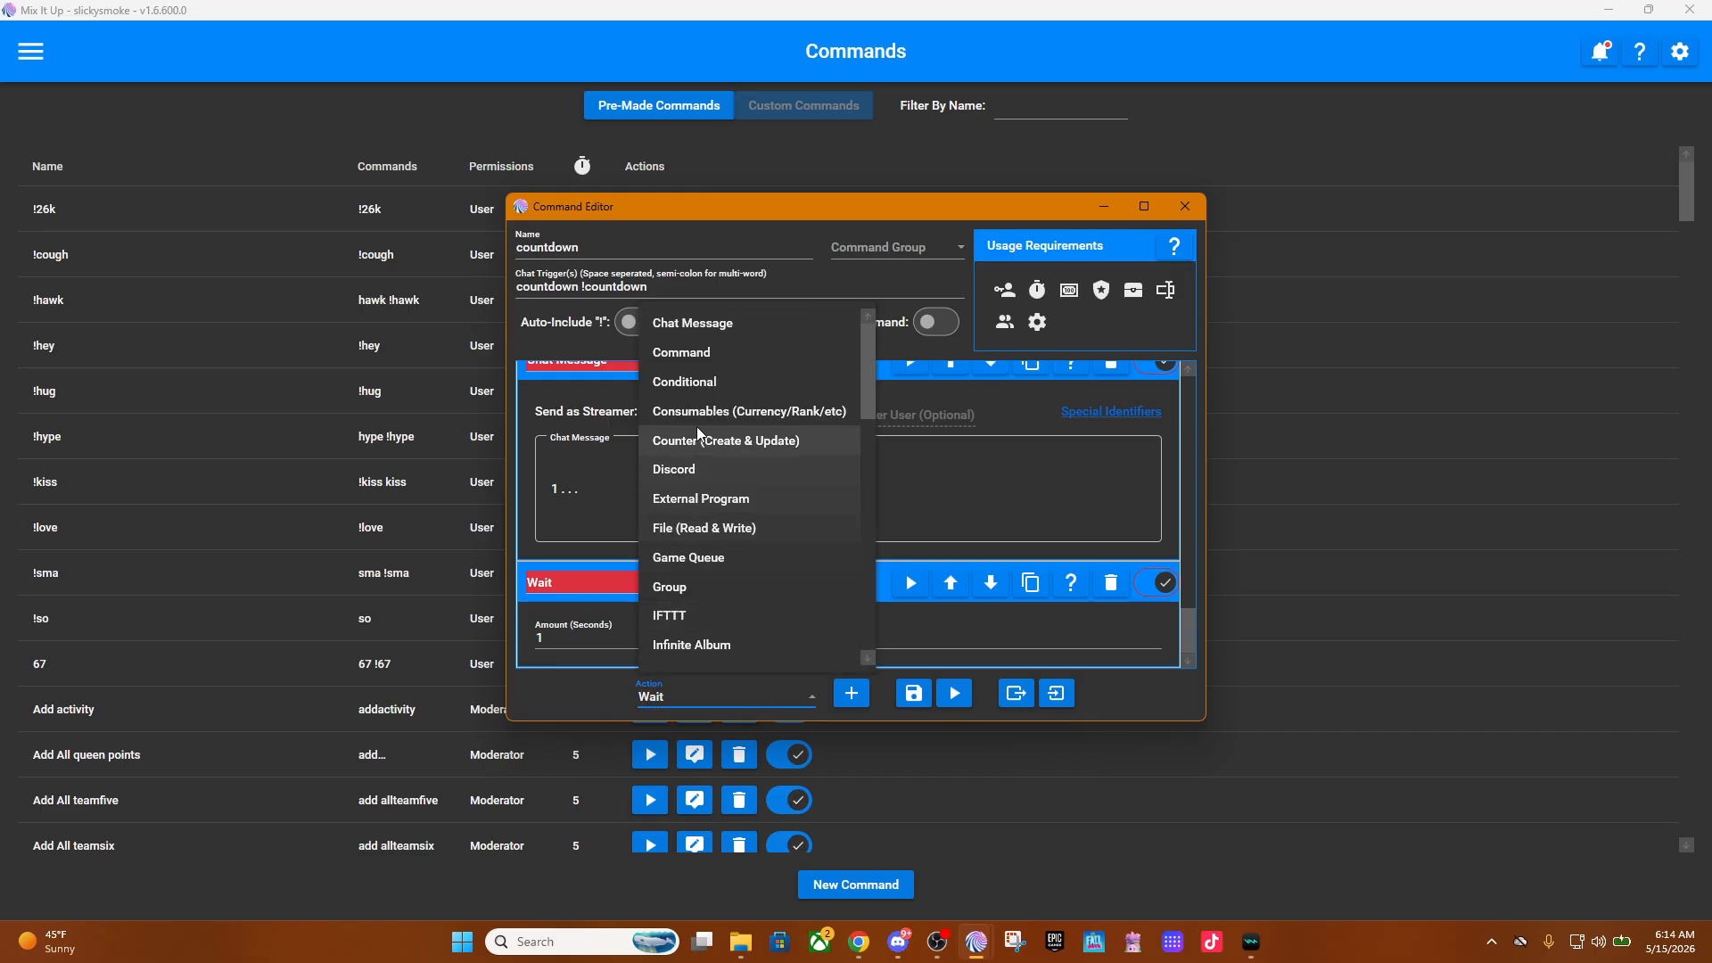
{"action": "left_click", "coordinate": [708, 321]}
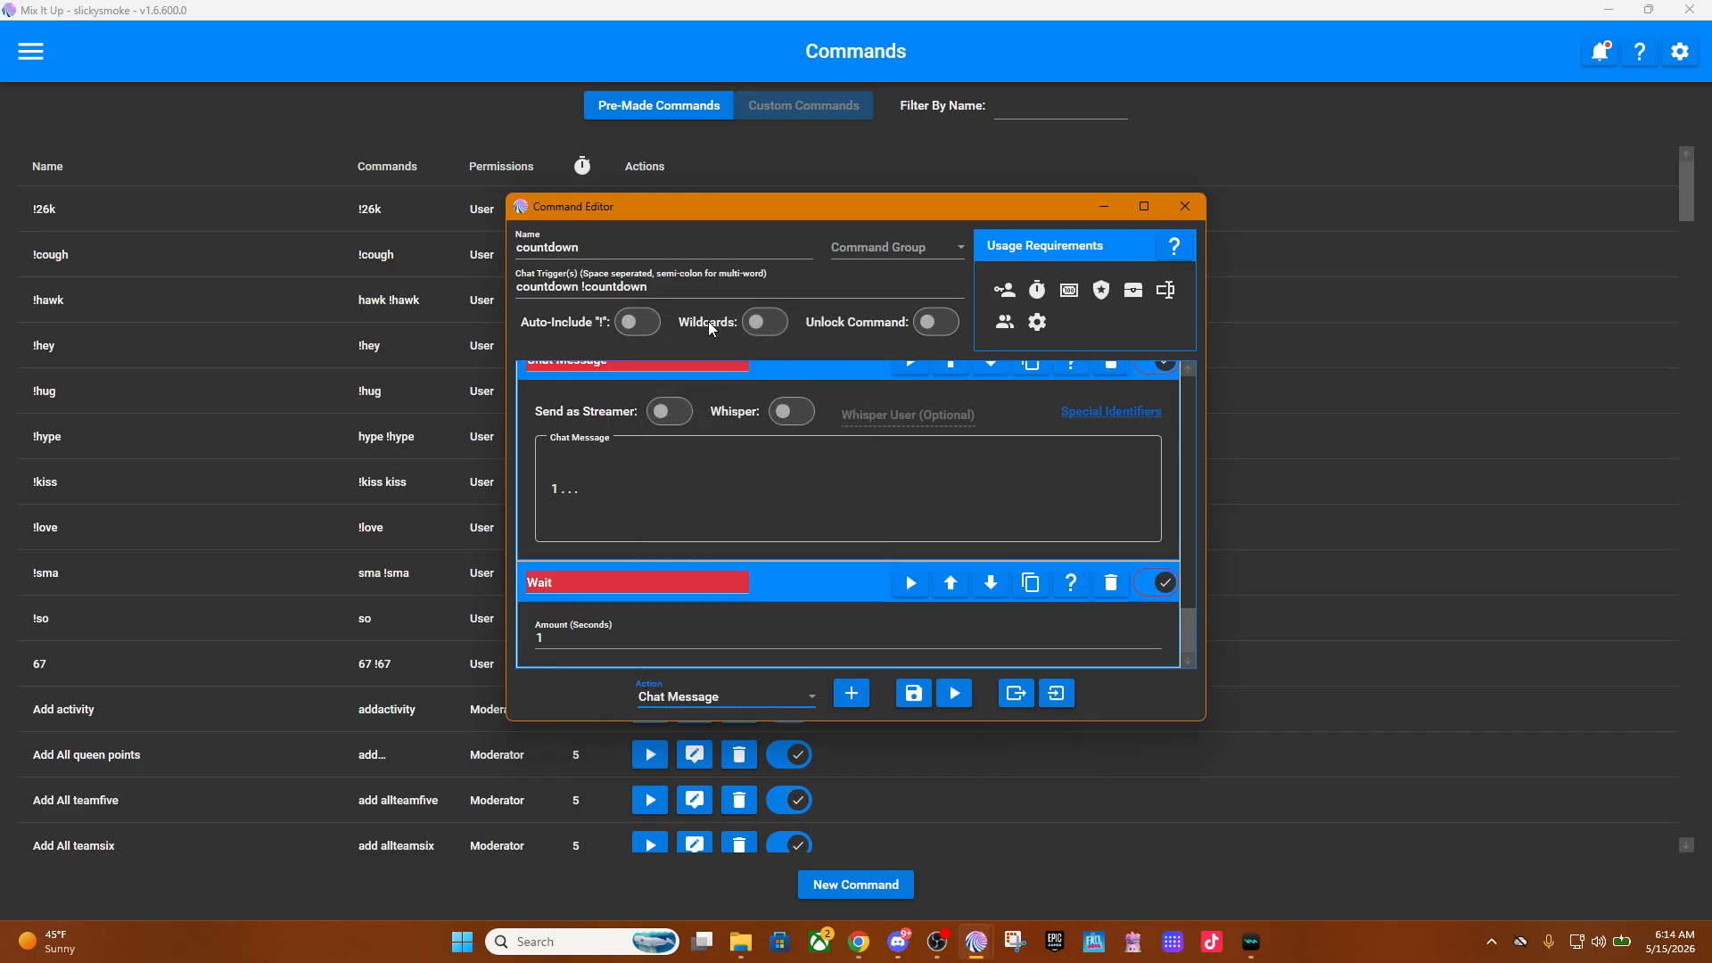
{"action": "left_click", "coordinate": [854, 694]}
{"action": "left_click", "coordinate": [668, 518]}
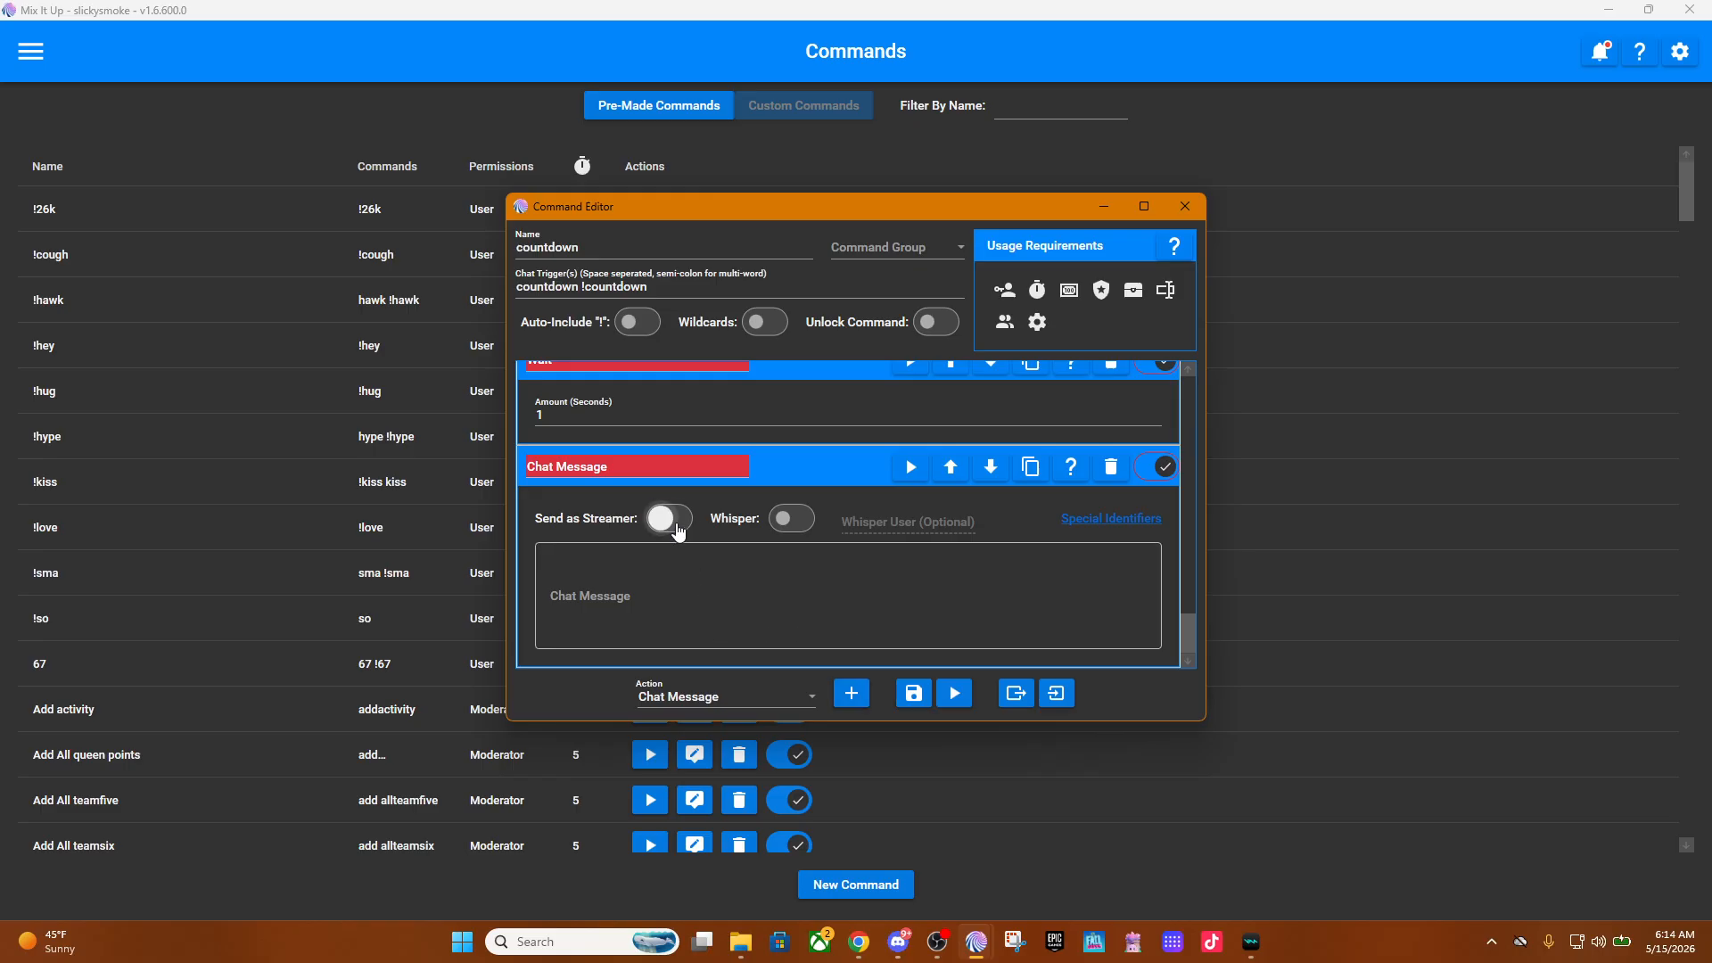
{"action": "left_click", "coordinate": [681, 574]}
{"action": "type", "text": "Go"}
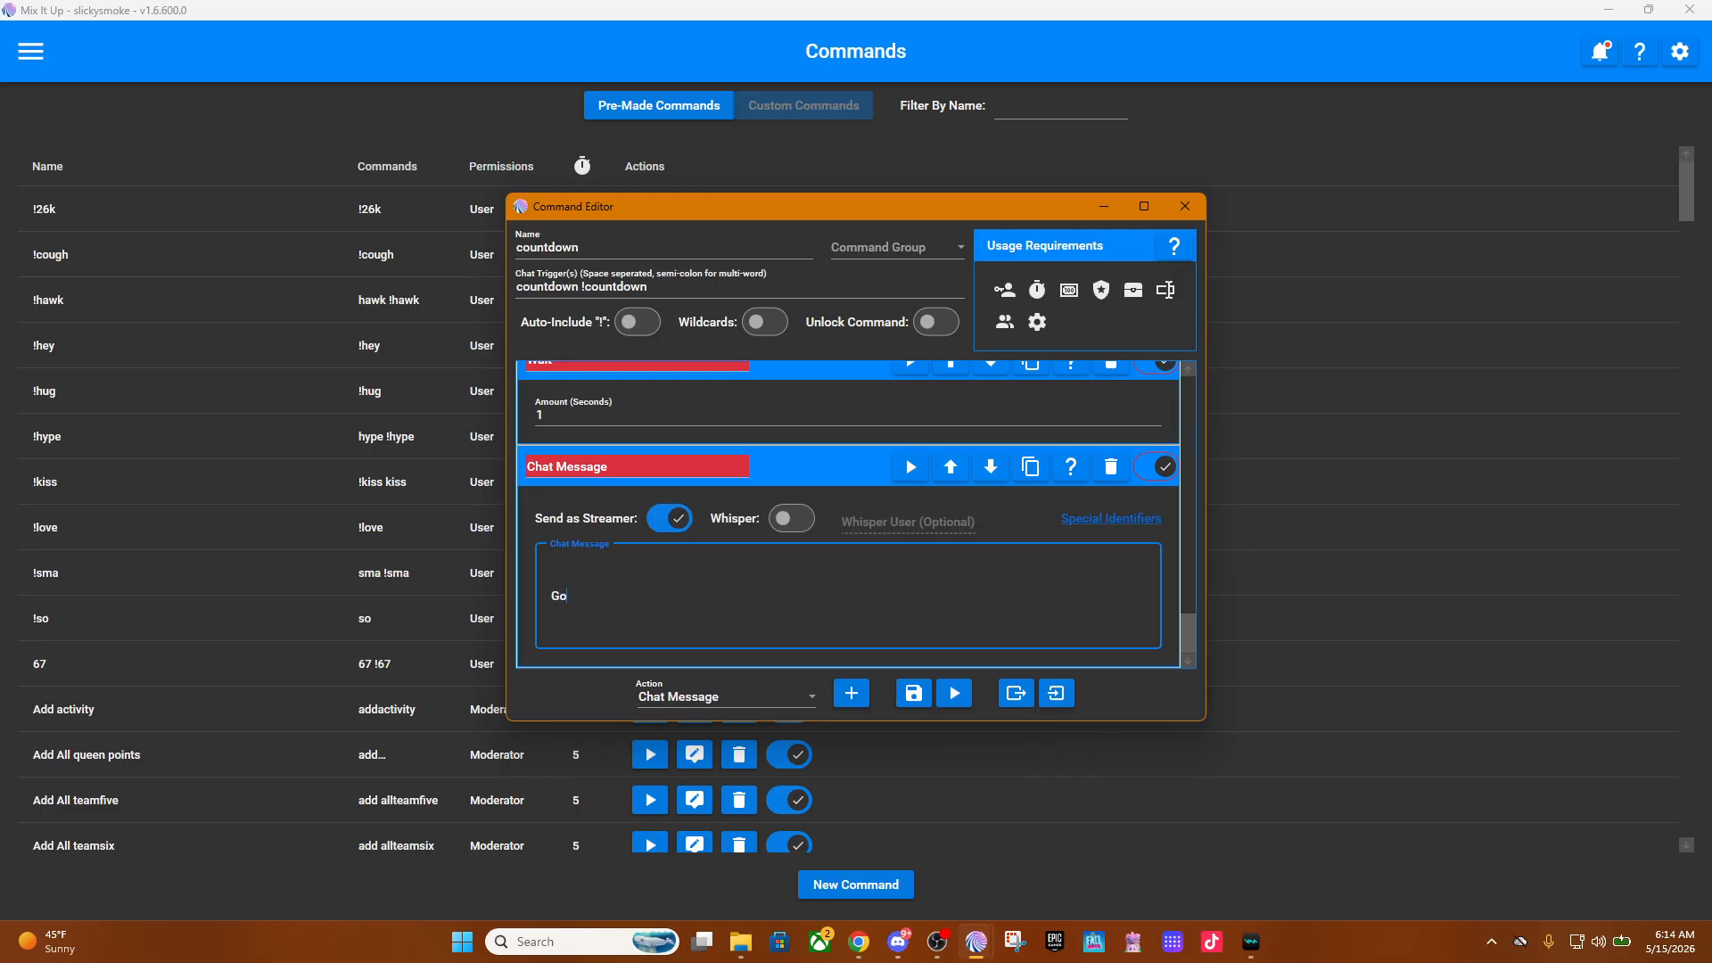
{"action": "type", "text": "!"}
Add a Twitch action of type Set Chat Settings after the "Go!" message.
{"action": "left_click", "coordinate": [769, 699]}
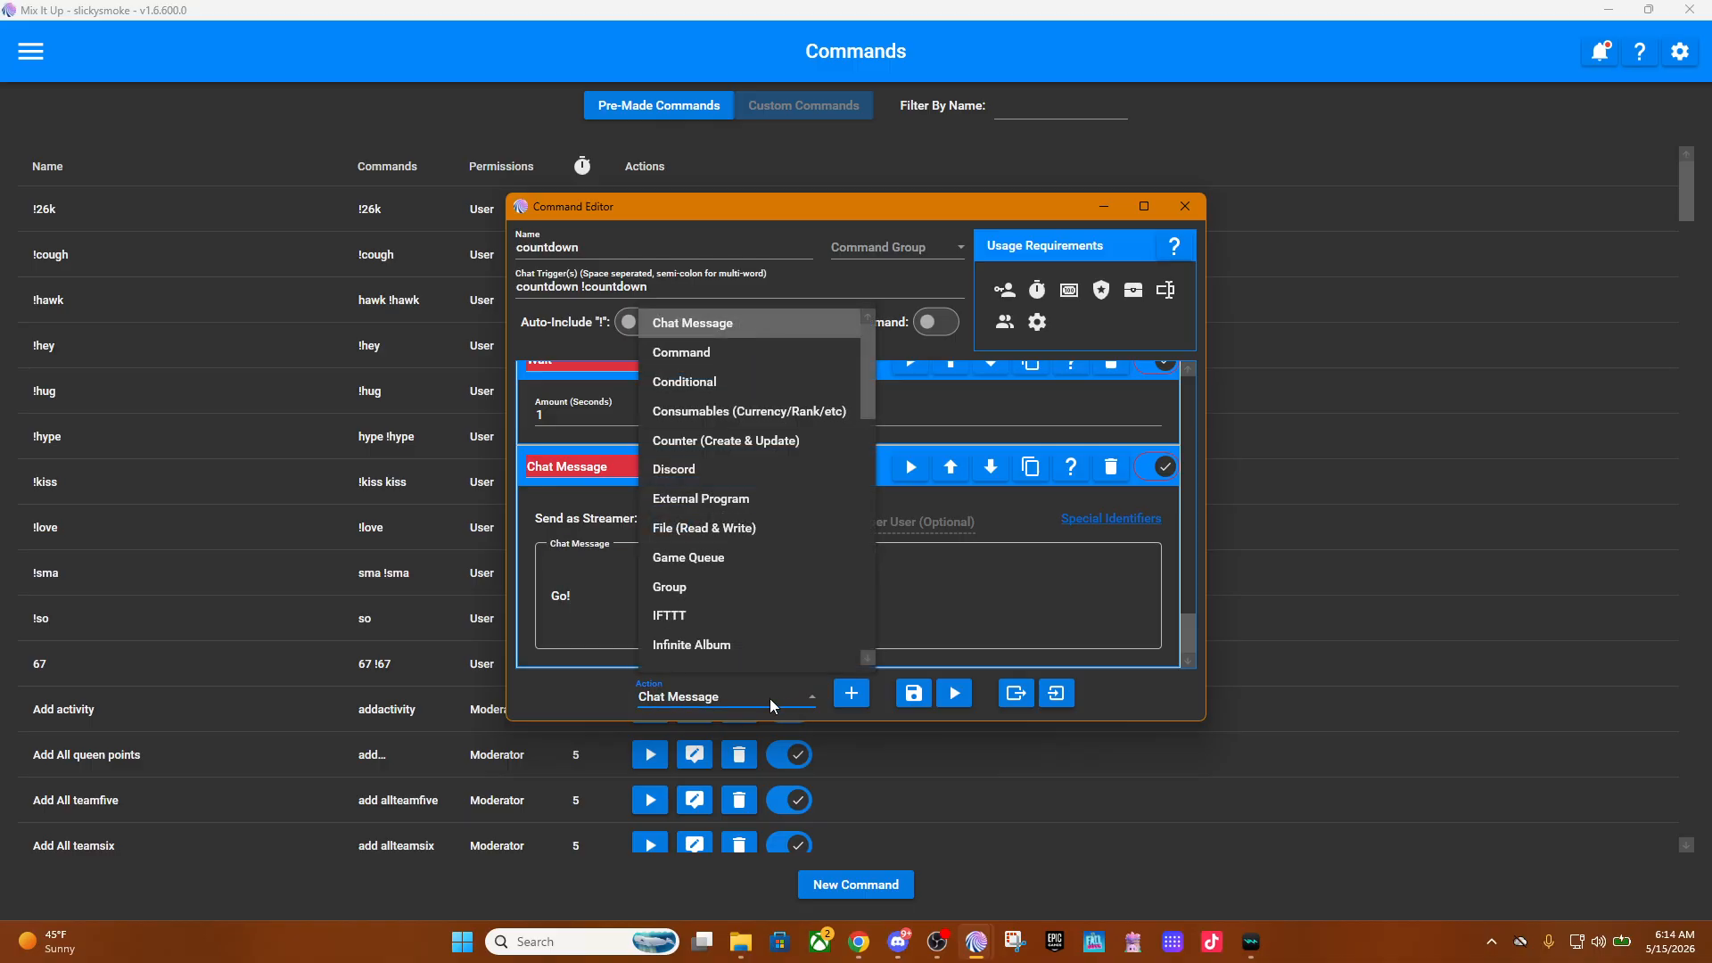
{"action": "scroll", "coordinate": [772, 559], "scroll_direction": "down", "scroll_amount": 1}
{"action": "scroll", "coordinate": [771, 559], "scroll_direction": "down", "scroll_amount": 8}
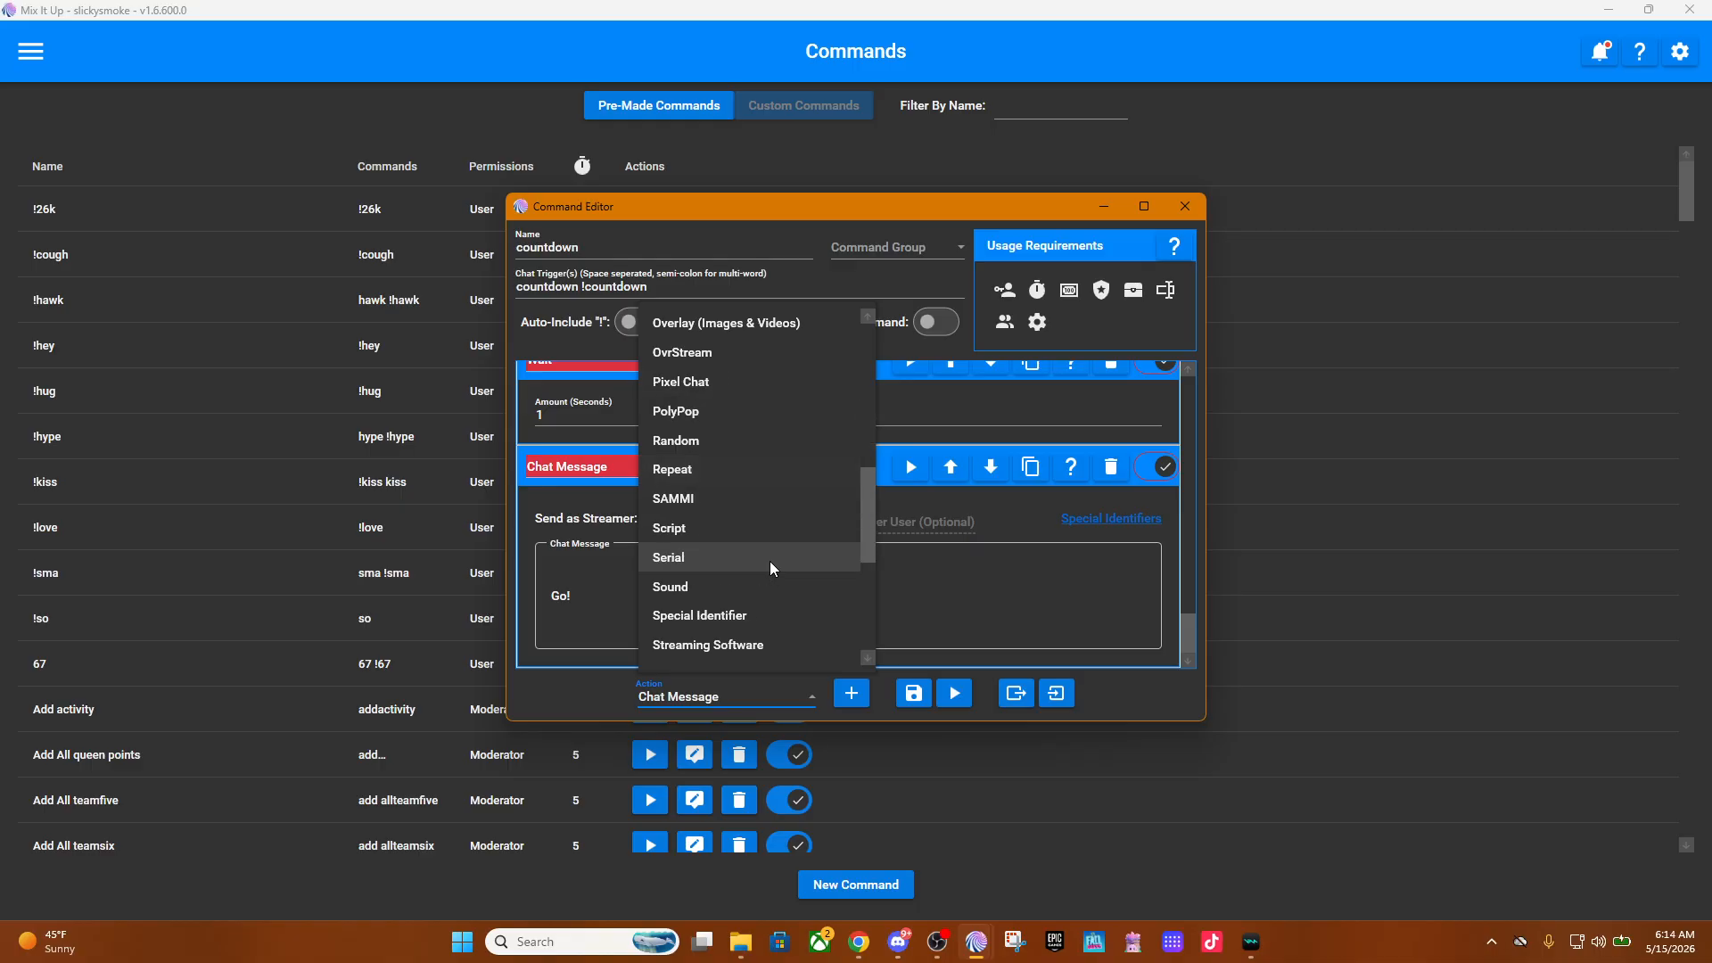
{"action": "left_click", "coordinate": [735, 532]}
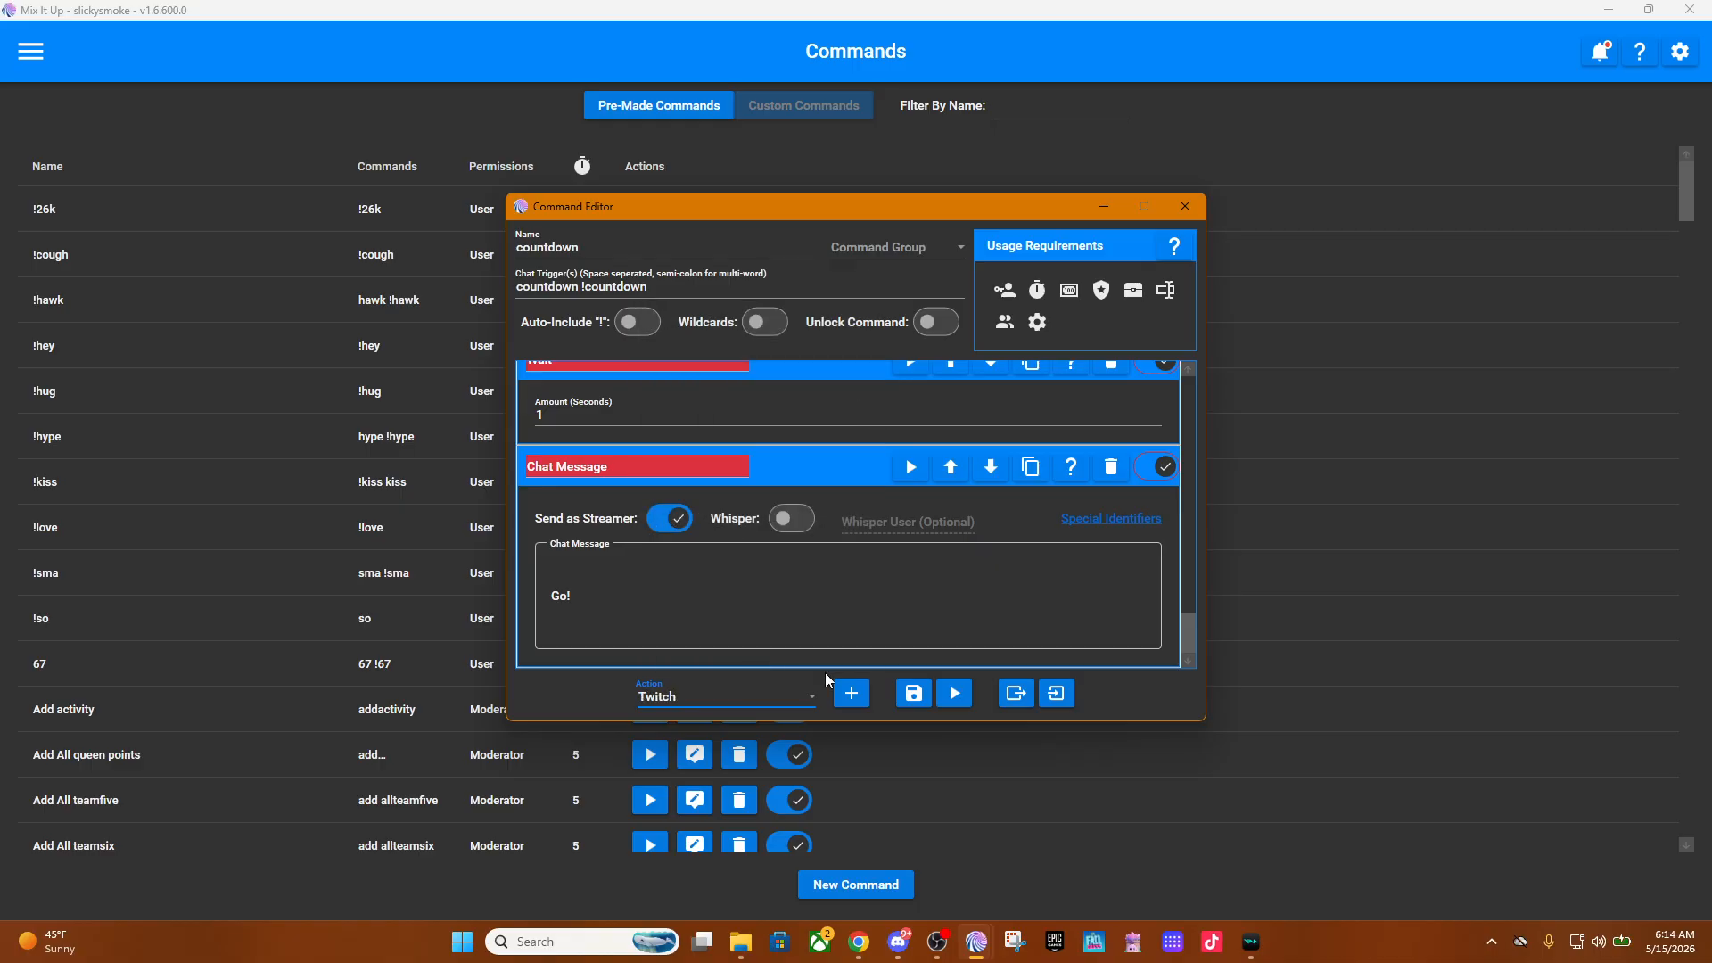
{"action": "left_click", "coordinate": [851, 692]}
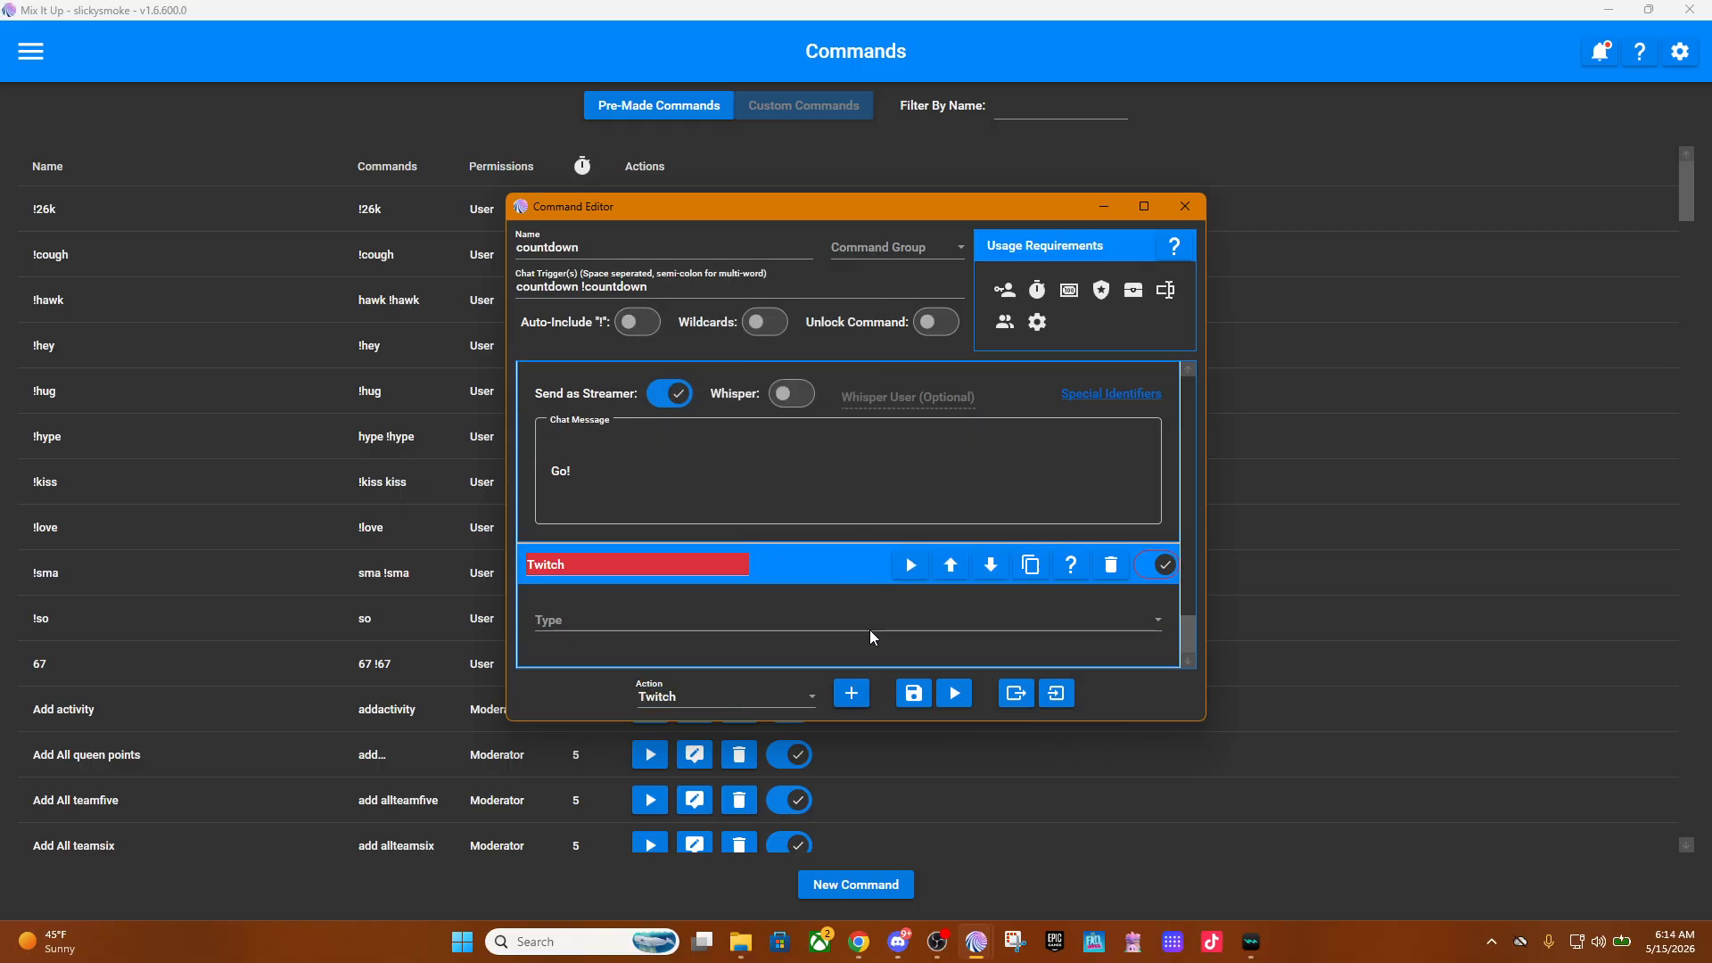
{"action": "left_click", "coordinate": [870, 629]}
{"action": "scroll", "coordinate": [798, 666], "scroll_direction": "down", "scroll_amount": 3}
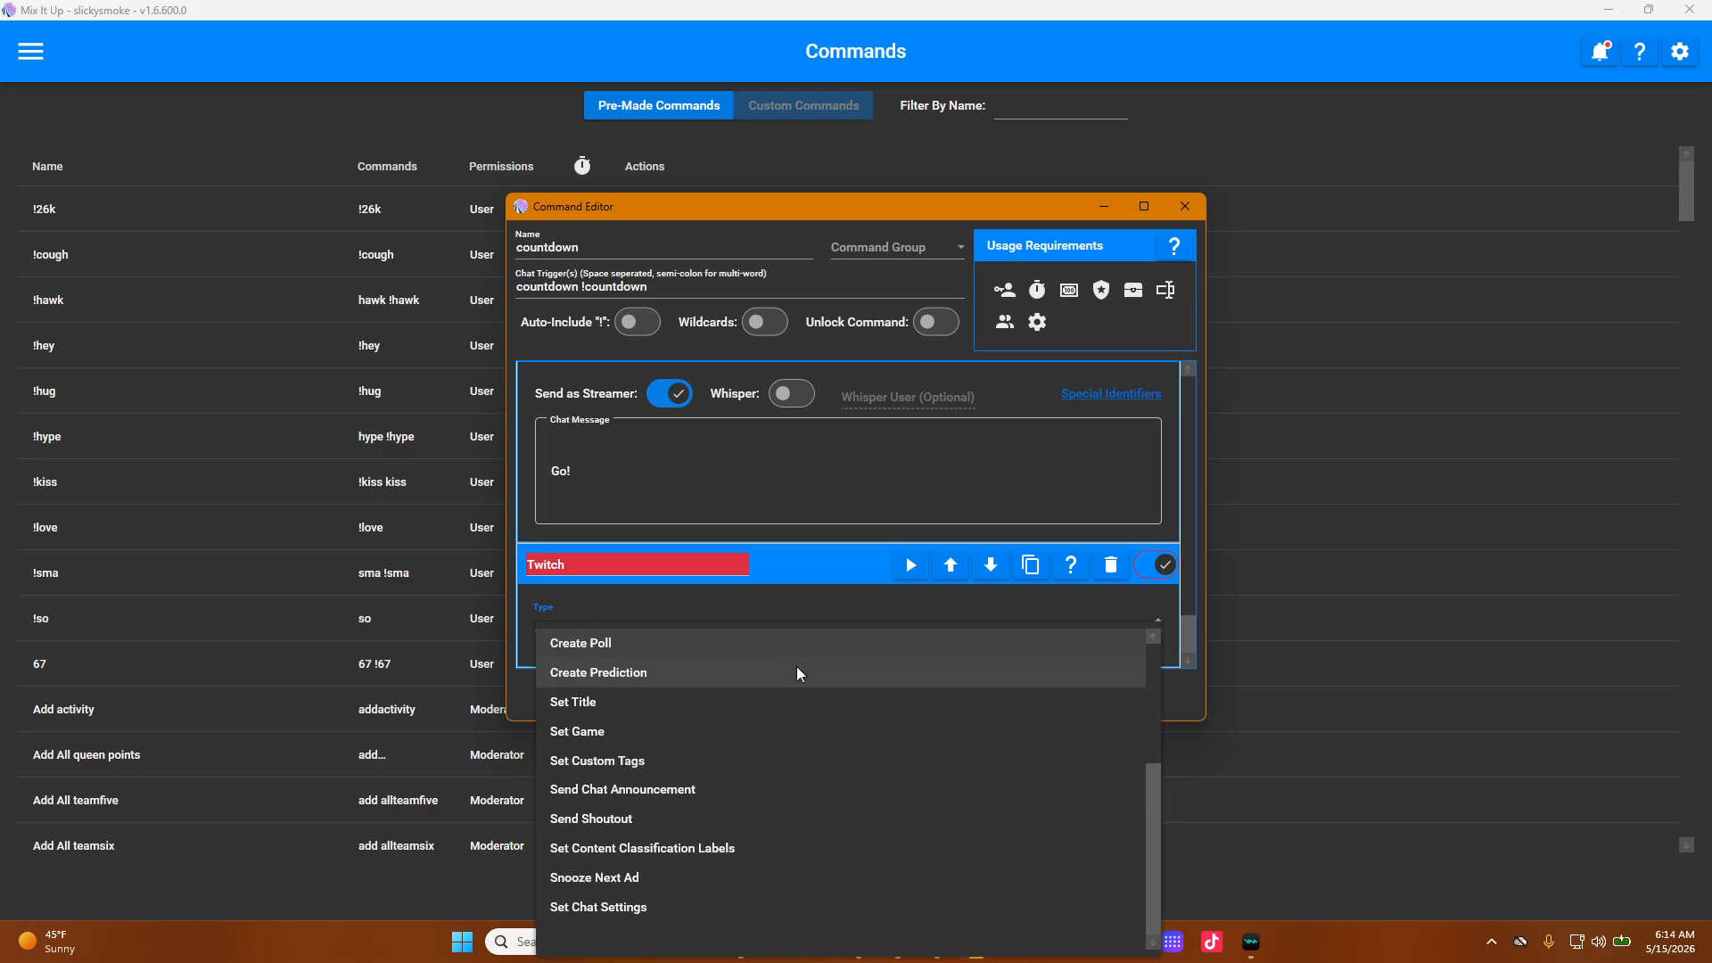
{"action": "left_click", "coordinate": [707, 906]}
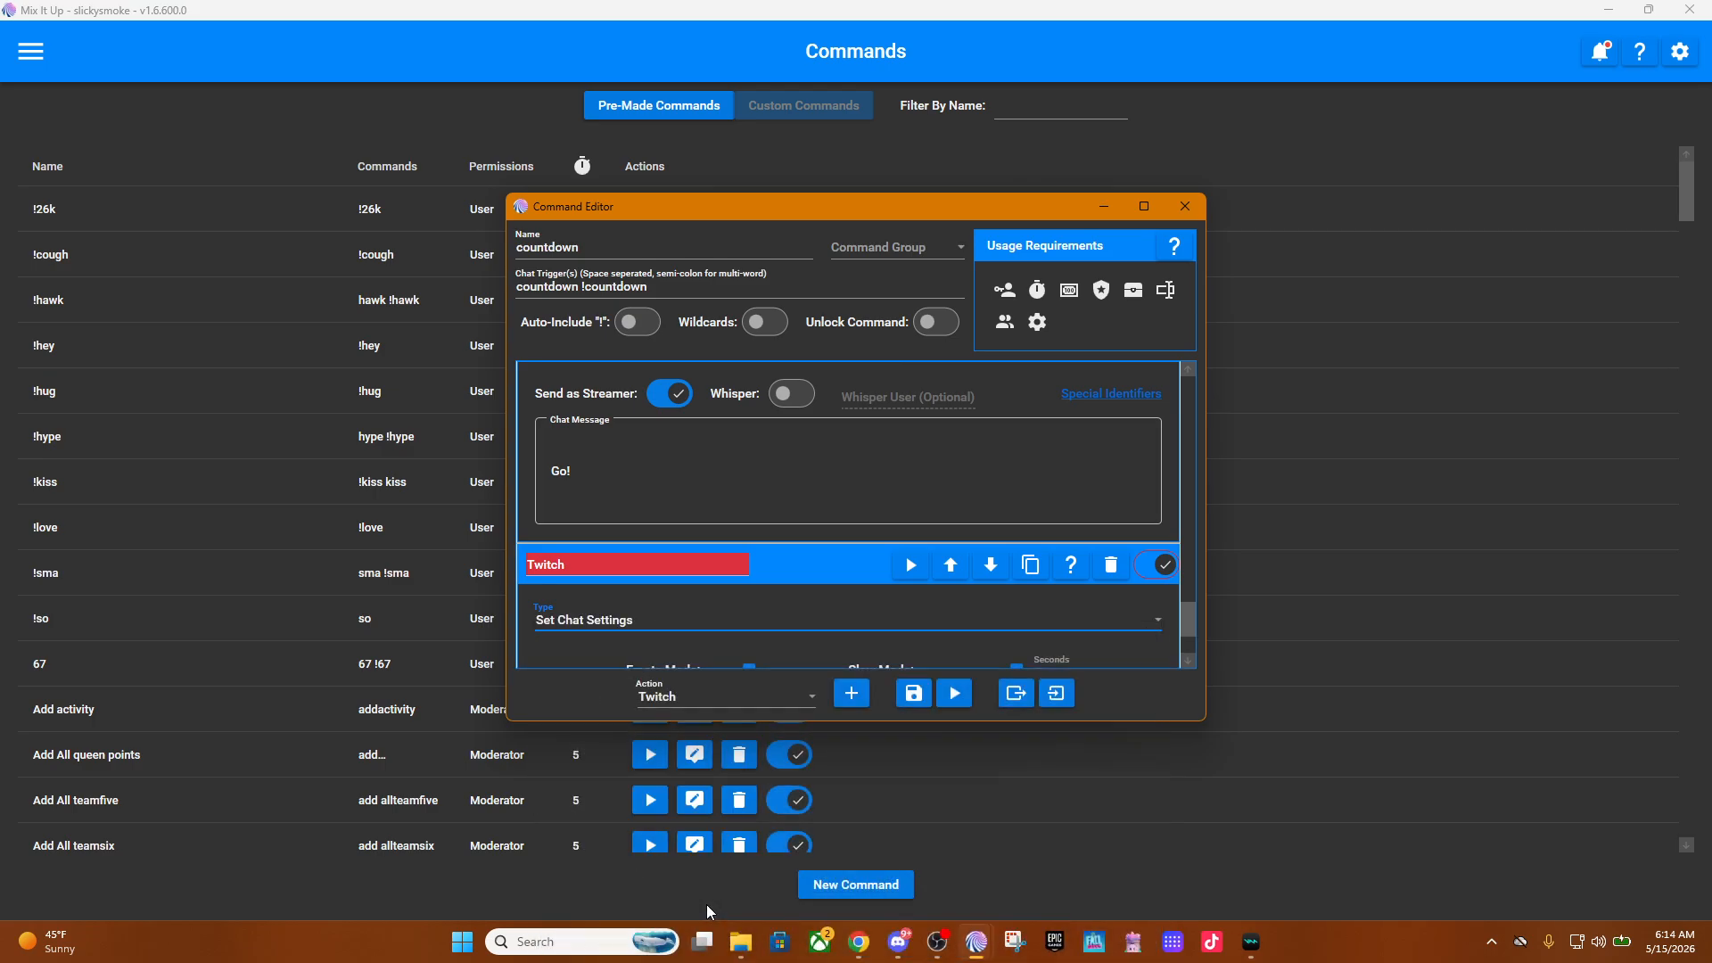
Set Unique Chat, Subscriber, Slow and Follower modes and Non-Moderator Chat Delay to off in the last Twitch action, leaving Emote Mode unspecified.
{"action": "scroll", "coordinate": [987, 585], "scroll_direction": "down", "scroll_amount": 3}
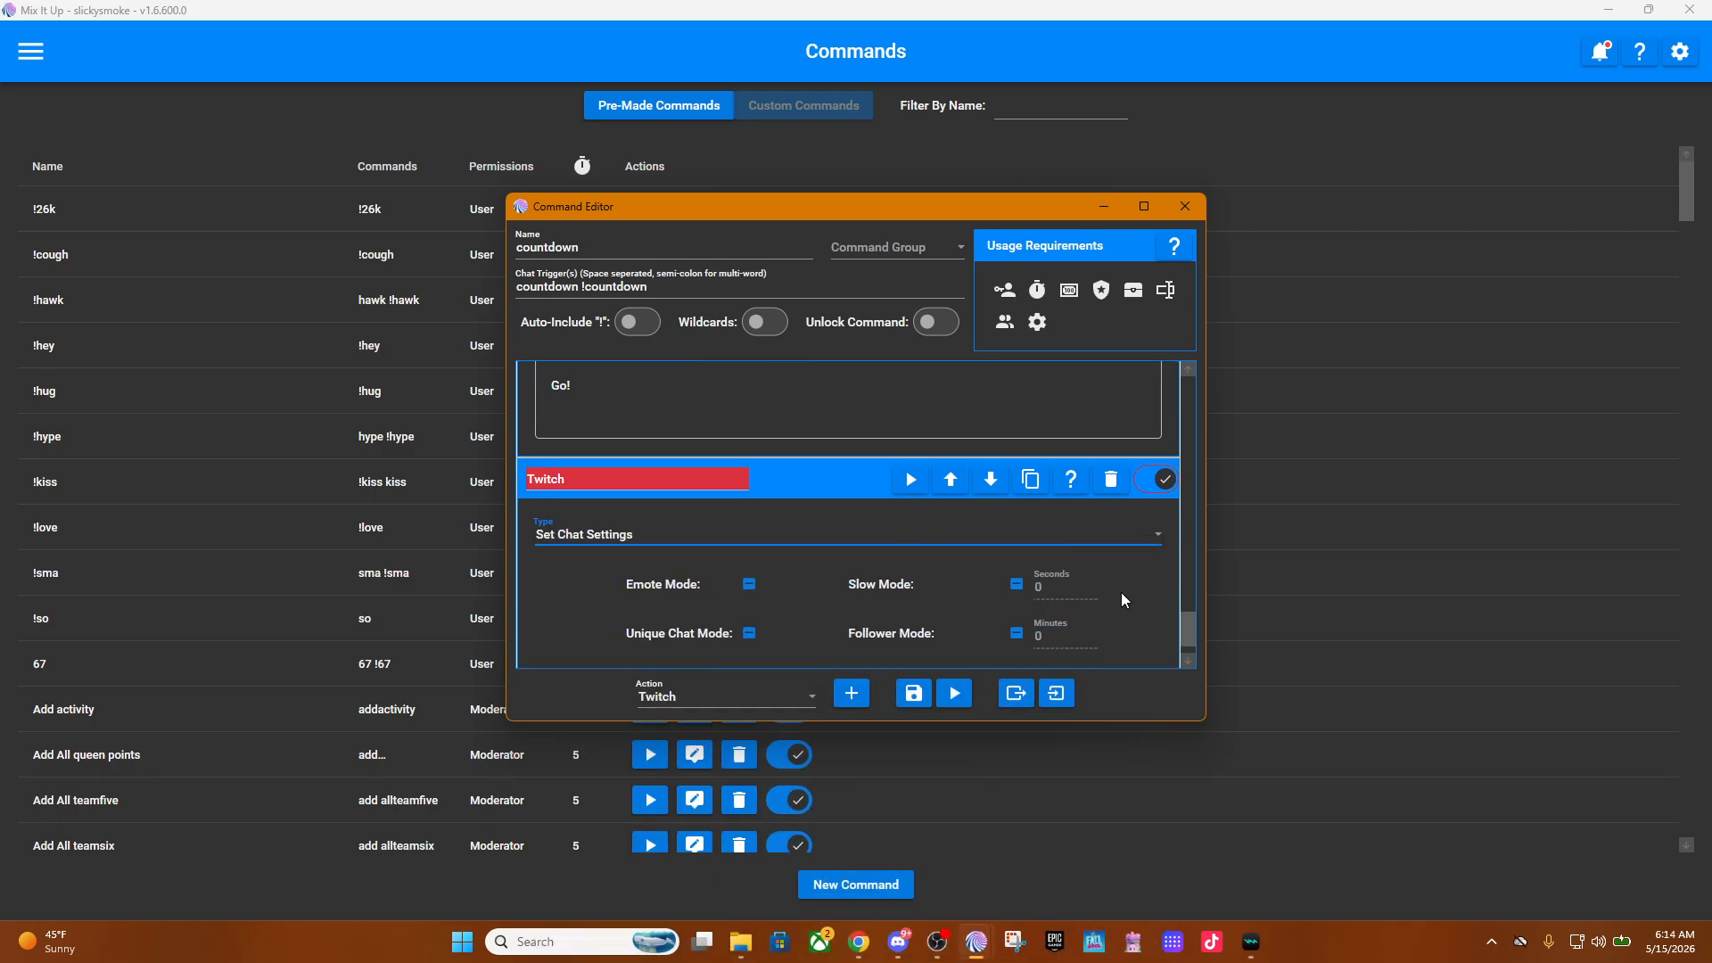
{"action": "left_click", "coordinate": [750, 582]}
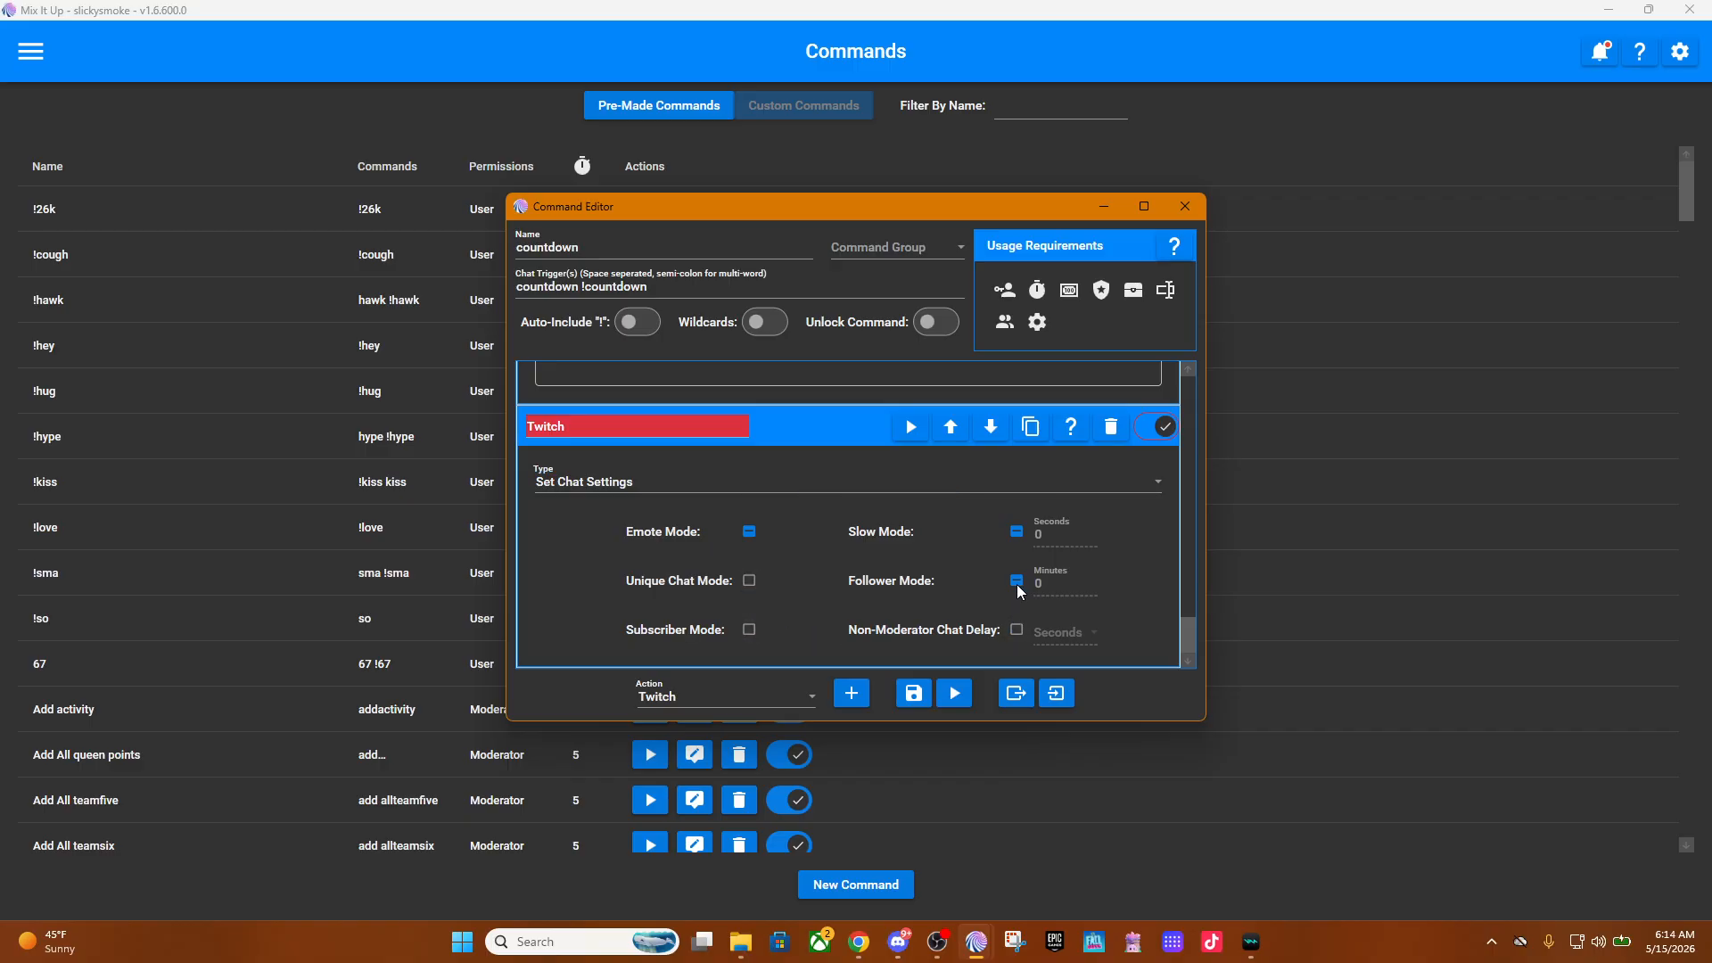
{"action": "left_click", "coordinate": [1019, 529]}
Review the countdown command's messages, wait times and first Twitch chat settings action from the opening message through "2 . . .".
{"action": "scroll", "coordinate": [863, 531], "scroll_direction": "up", "scroll_amount": 1}
{"action": "scroll", "coordinate": [854, 534], "scroll_direction": "up", "scroll_amount": 10}
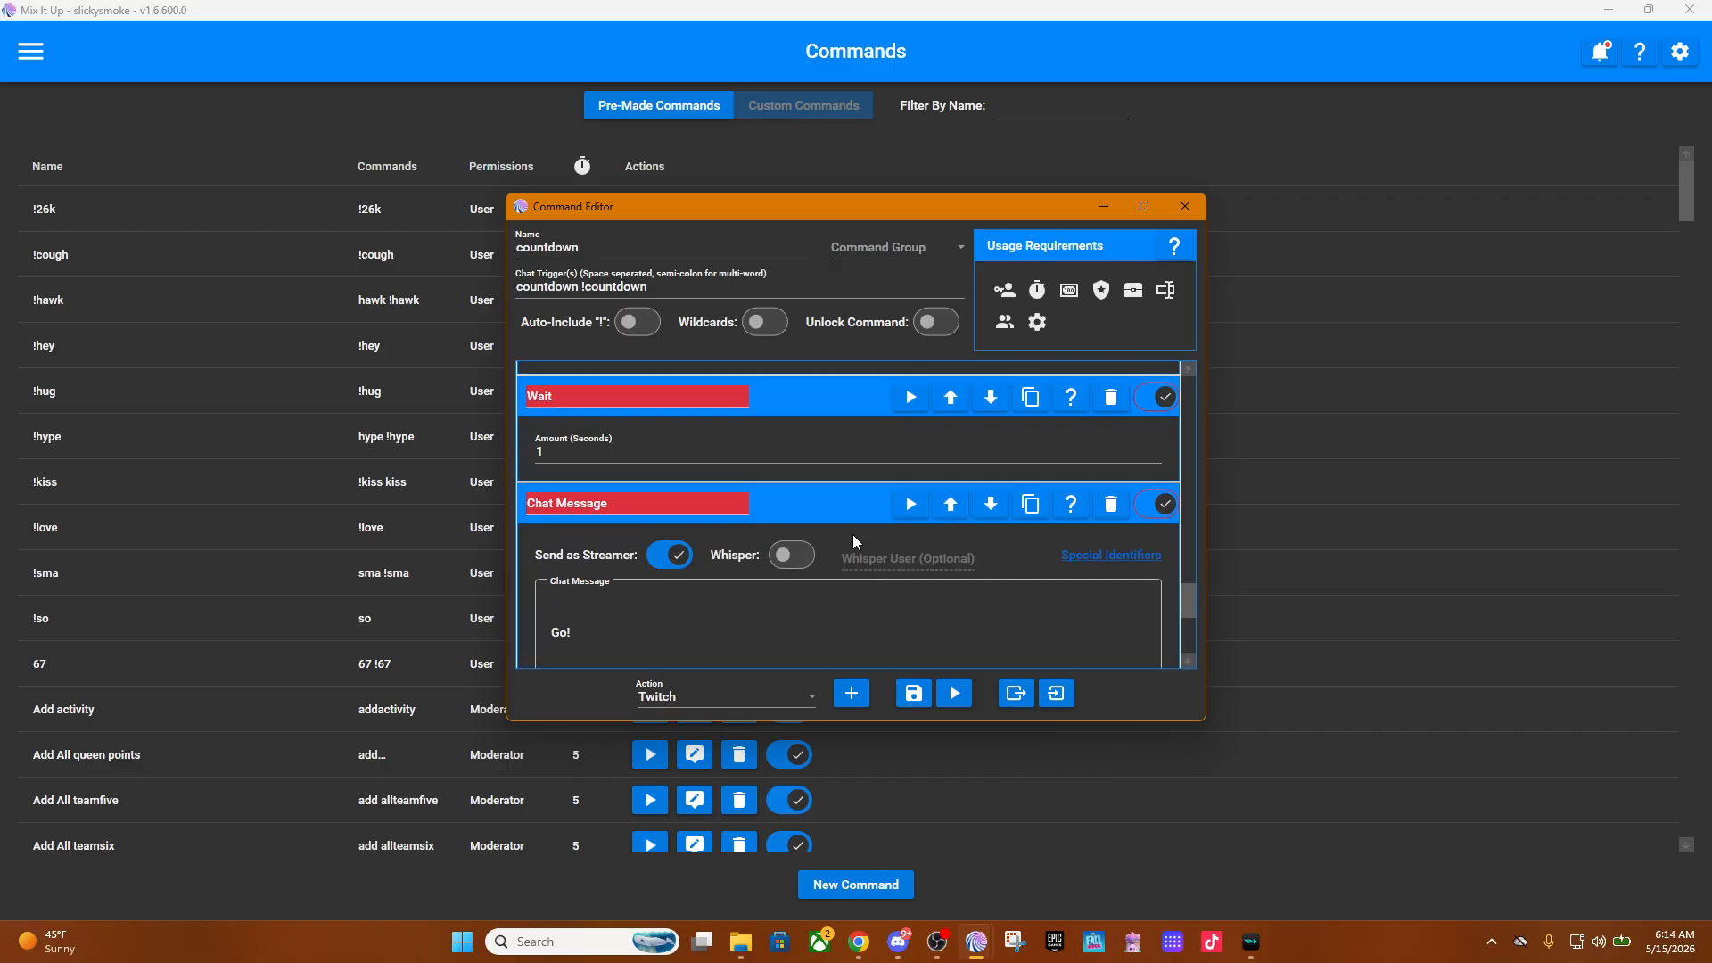
{"action": "scroll", "coordinate": [849, 531], "scroll_direction": "up", "scroll_amount": 10}
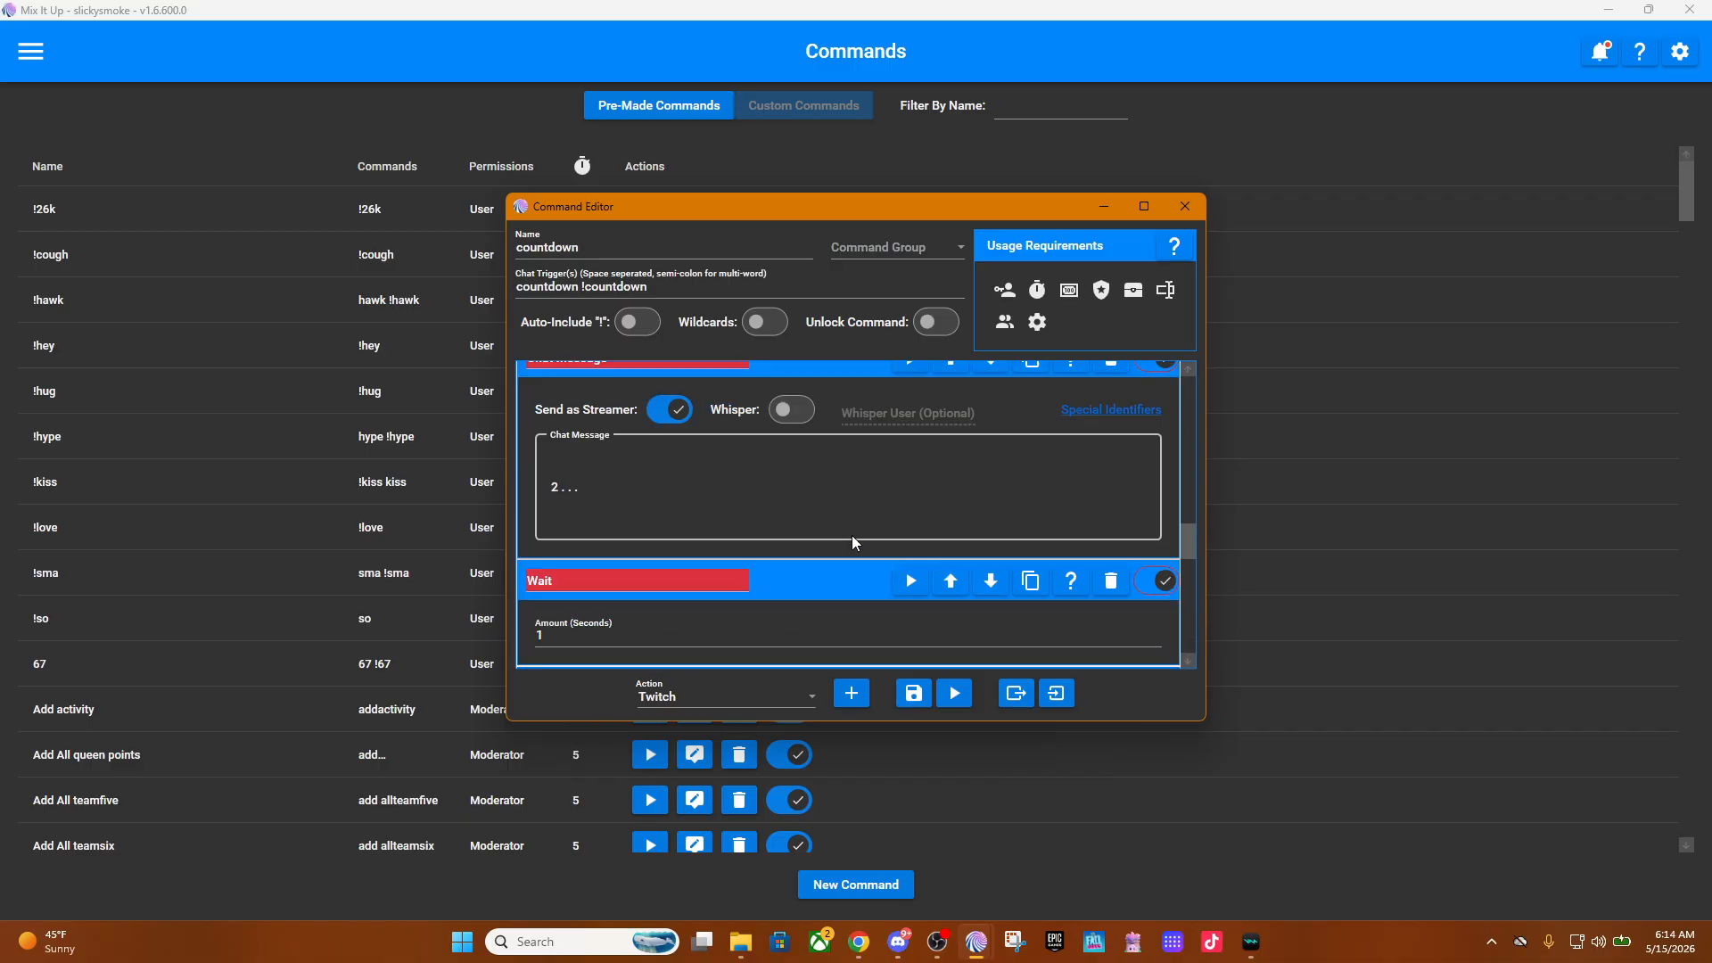
{"action": "scroll", "coordinate": [847, 526], "scroll_direction": "up", "scroll_amount": 5}
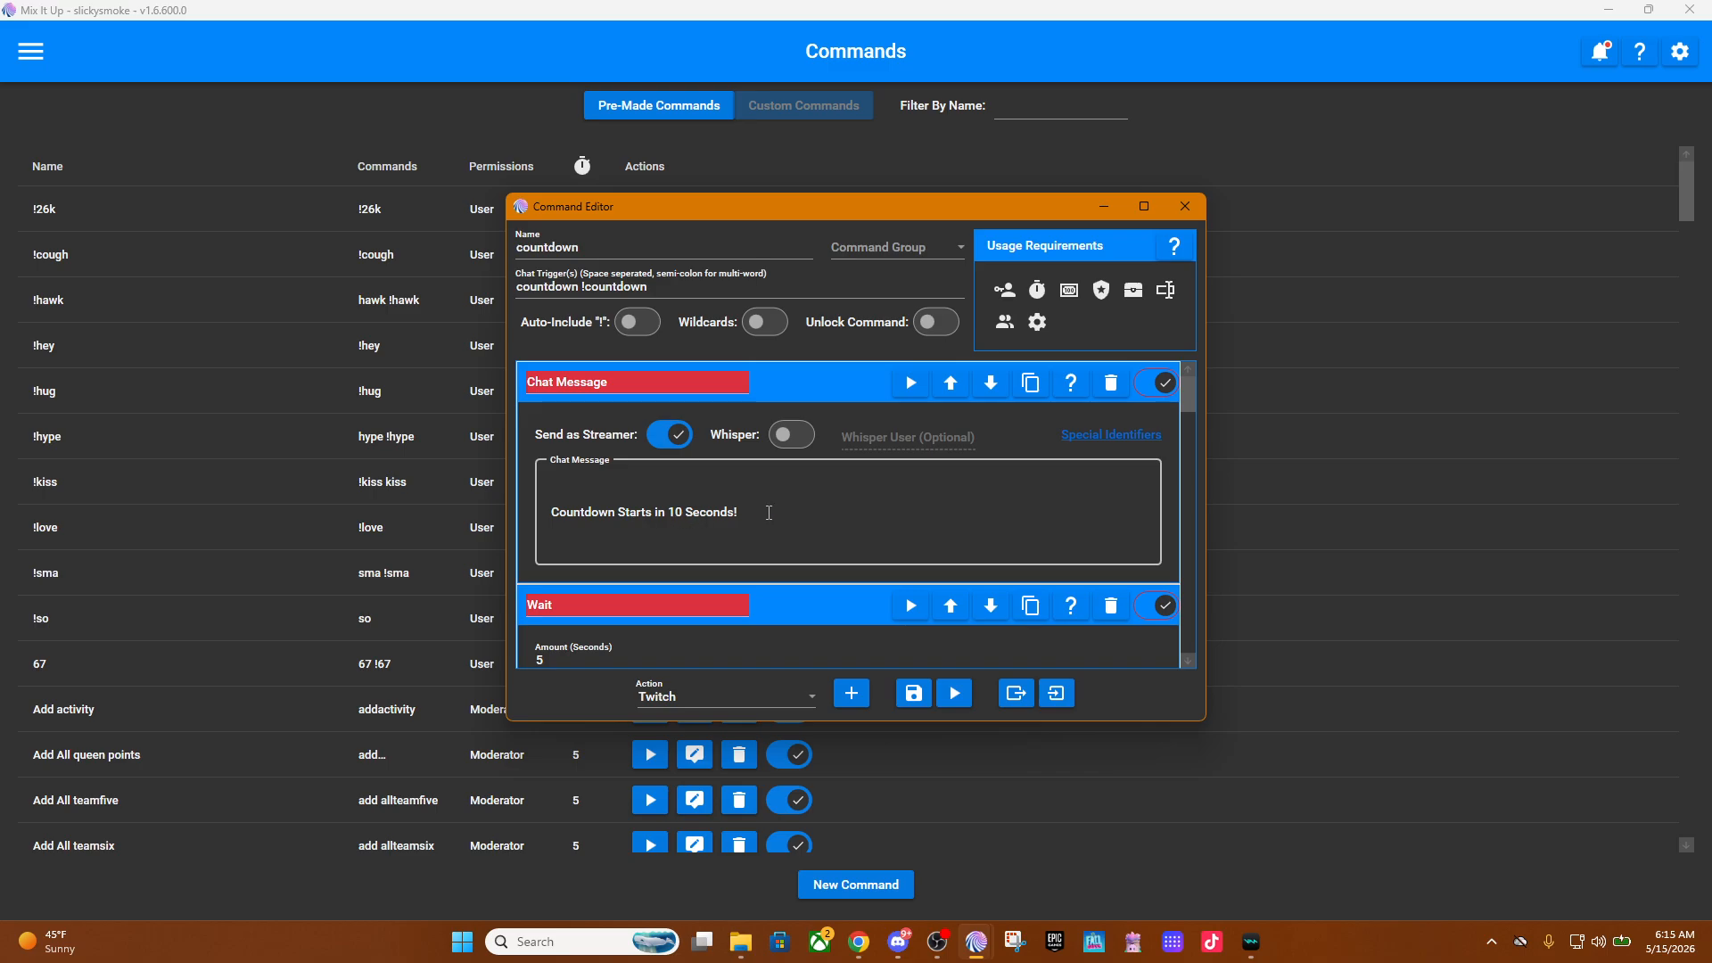
{"action": "scroll", "coordinate": [774, 512], "scroll_direction": "down", "scroll_amount": 2}
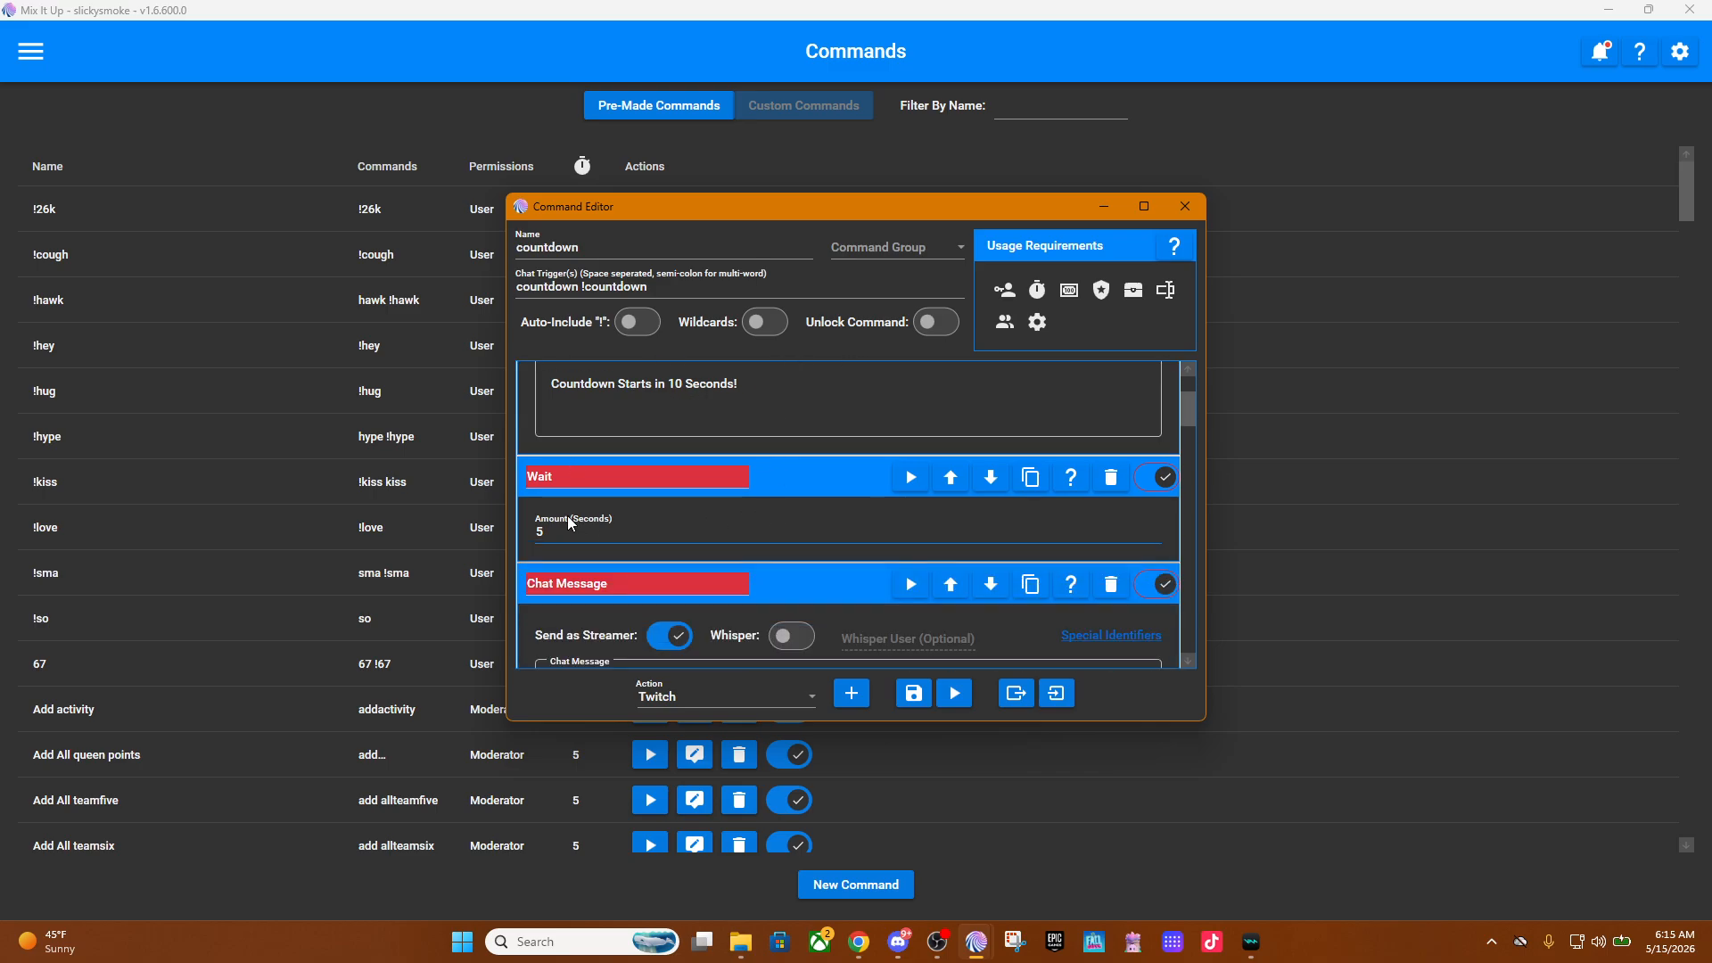
{"action": "scroll", "coordinate": [569, 521], "scroll_direction": "down", "scroll_amount": 3}
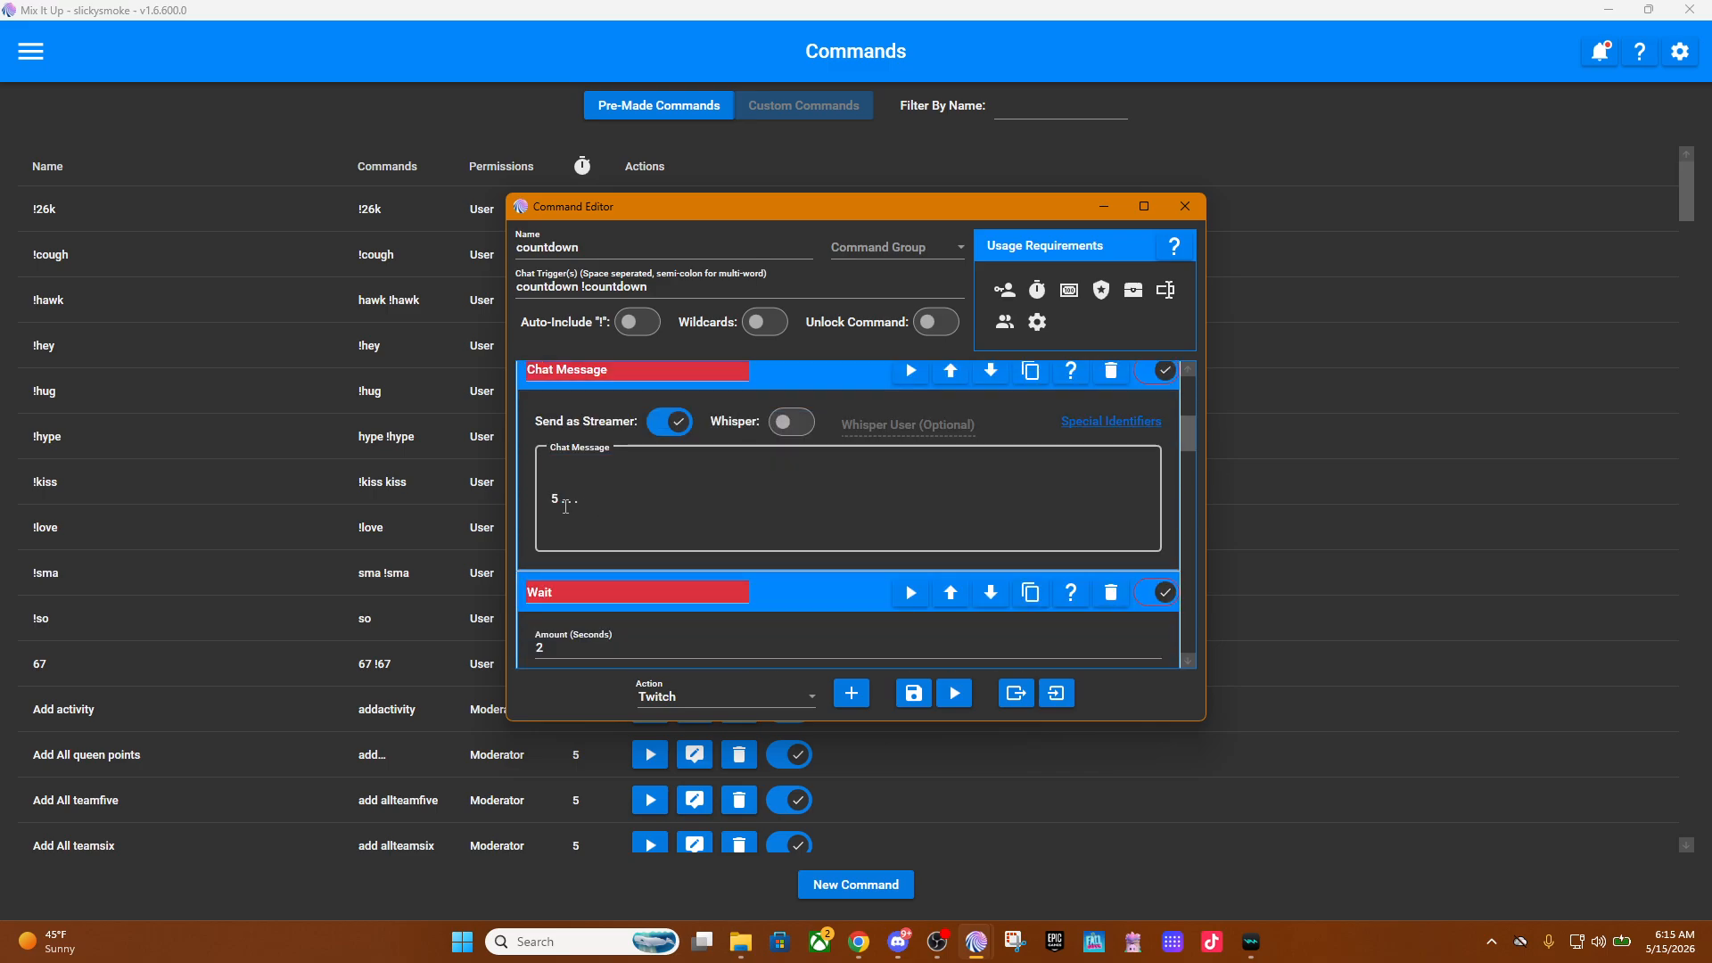
{"action": "scroll", "coordinate": [575, 491], "scroll_direction": "down", "scroll_amount": 2}
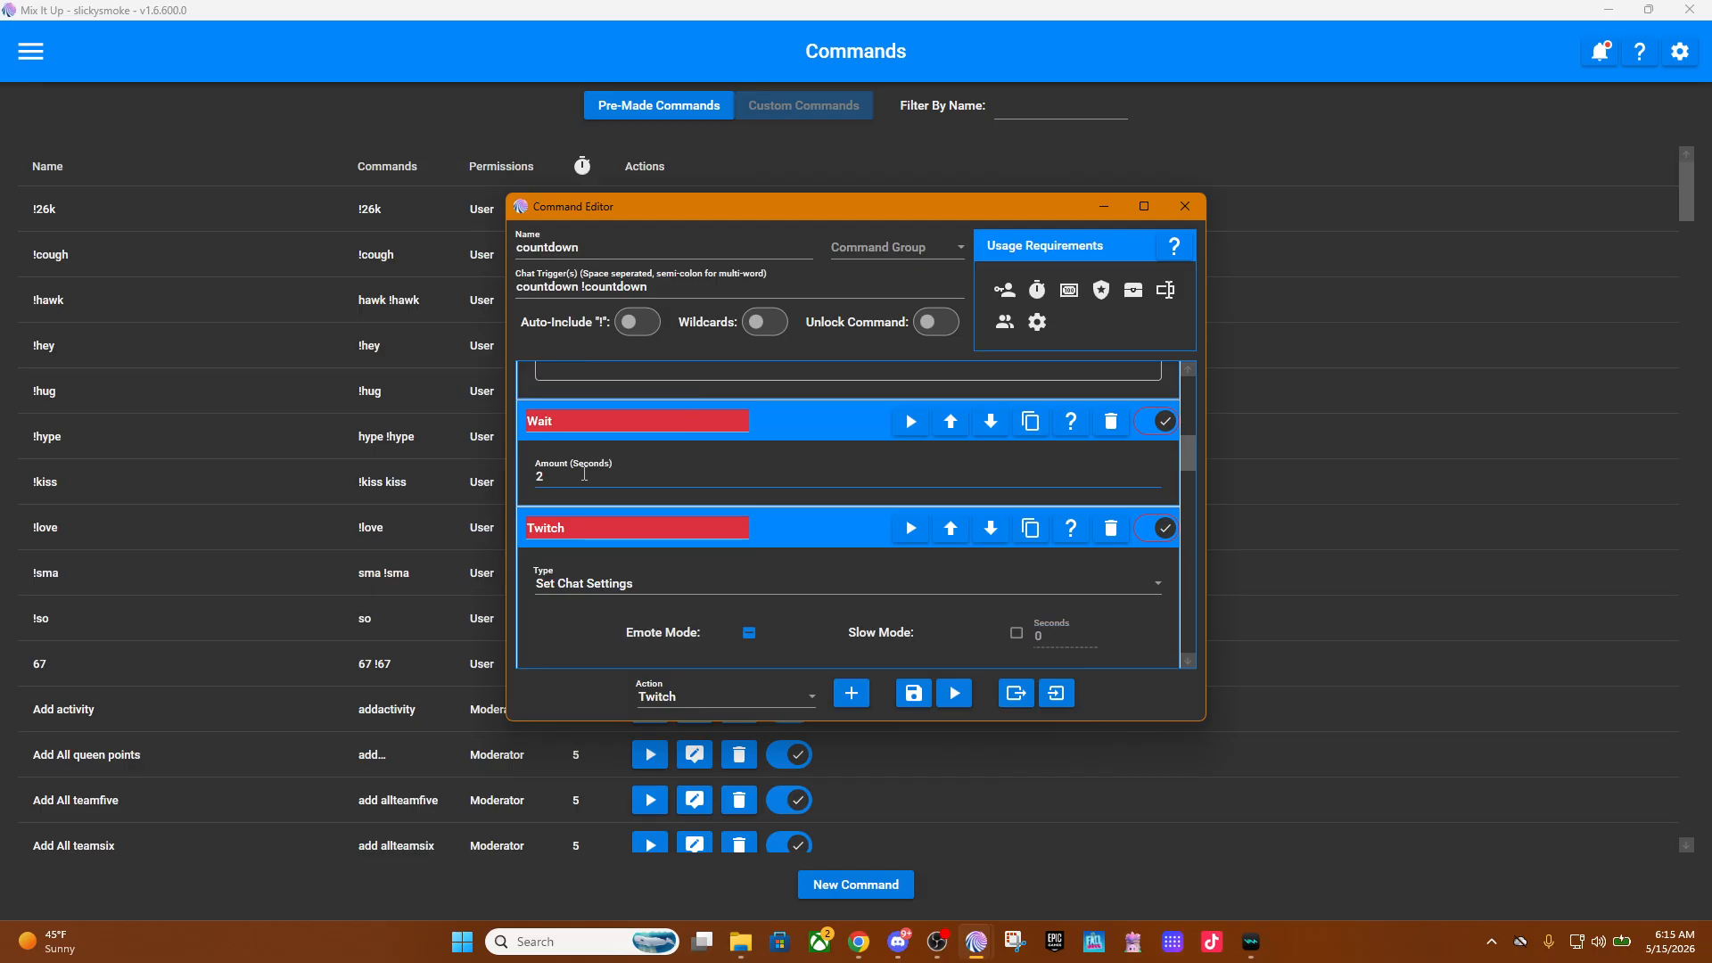
{"action": "scroll", "coordinate": [659, 474], "scroll_direction": "down", "scroll_amount": 2}
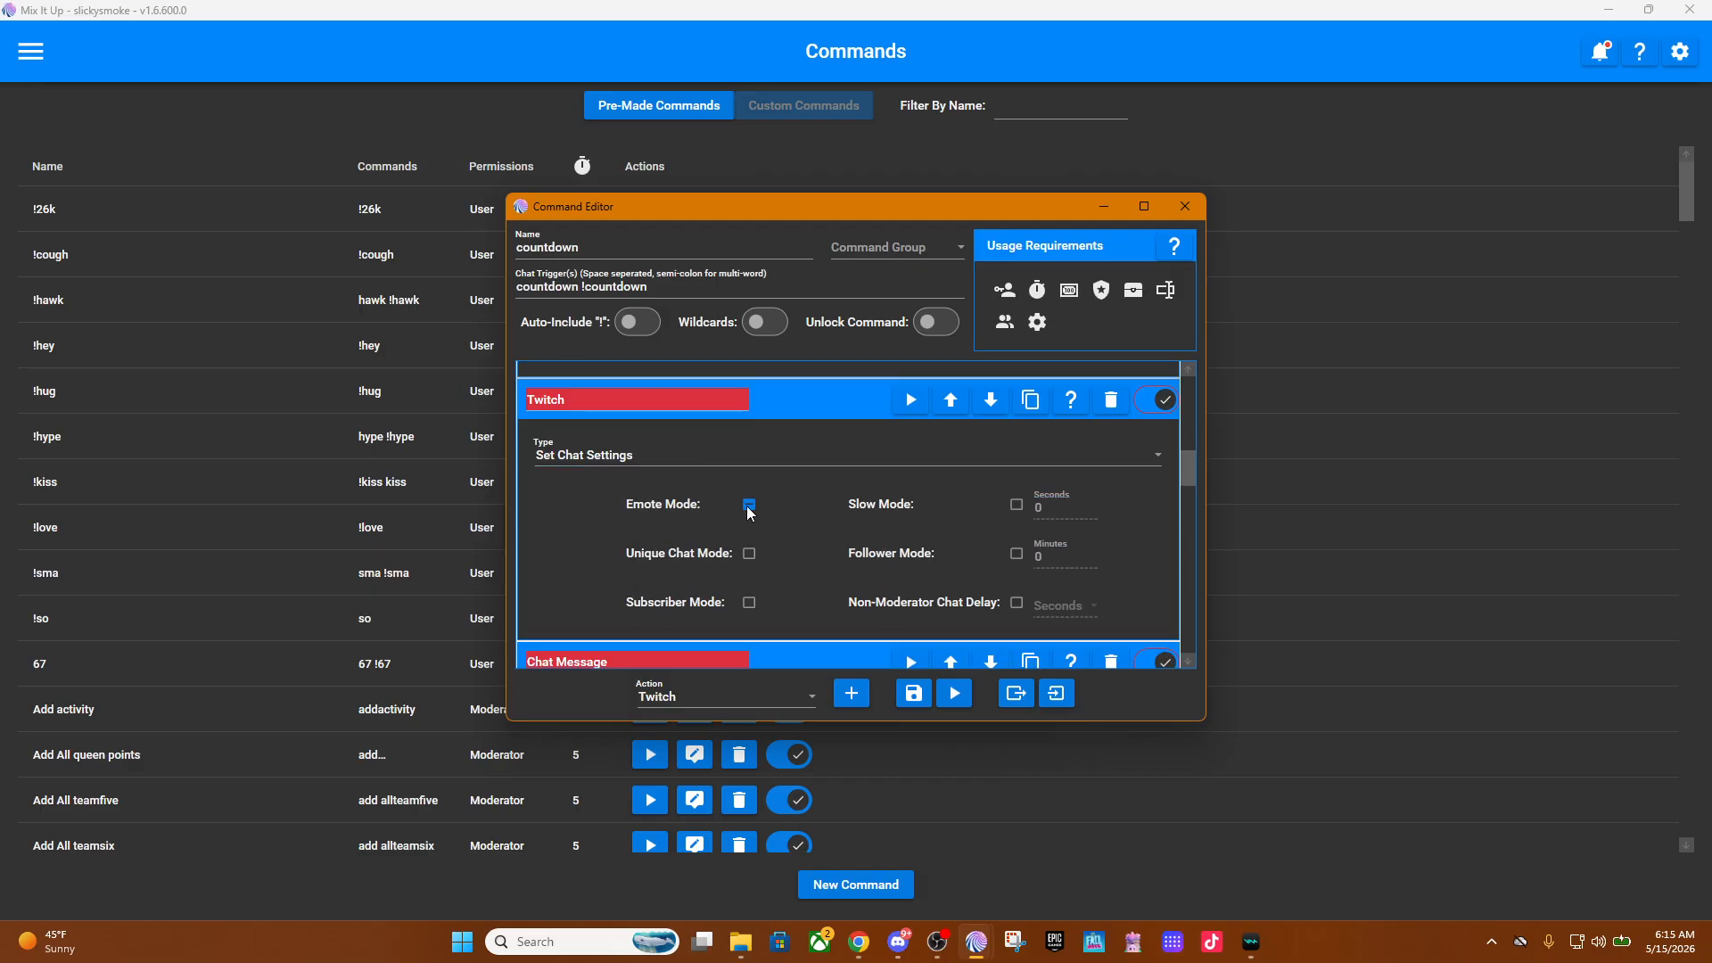
{"action": "scroll", "coordinate": [749, 507], "scroll_direction": "down", "scroll_amount": 3}
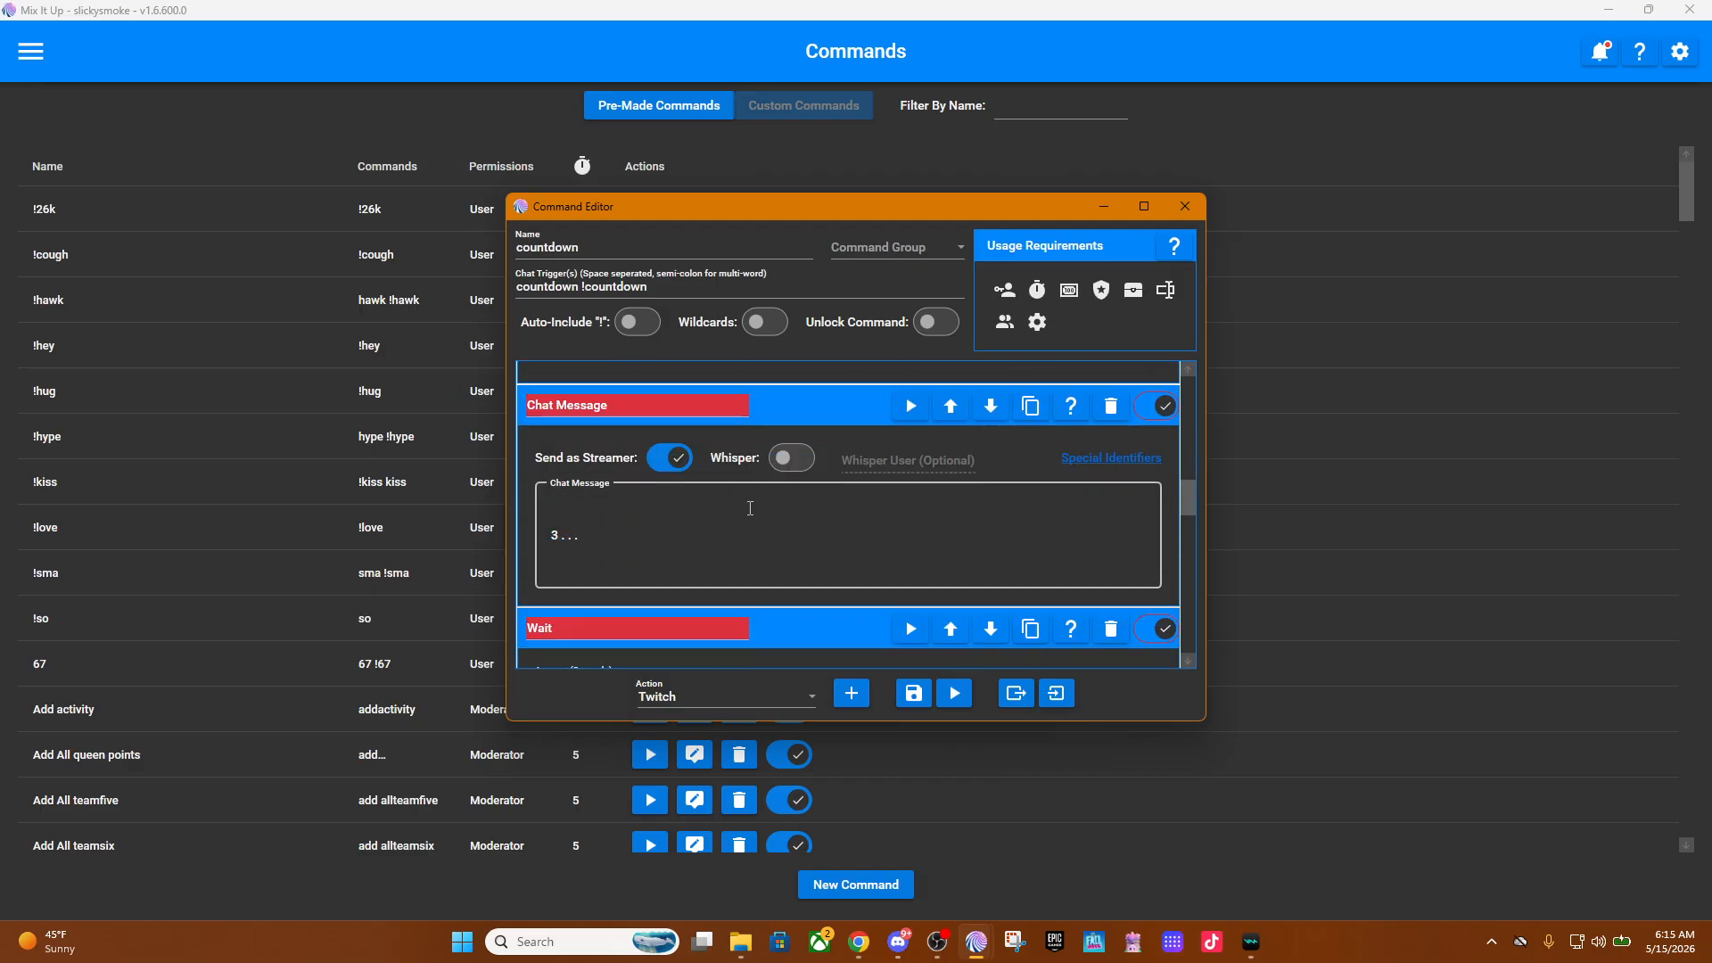
{"action": "scroll", "coordinate": [677, 500], "scroll_direction": "down", "scroll_amount": 3}
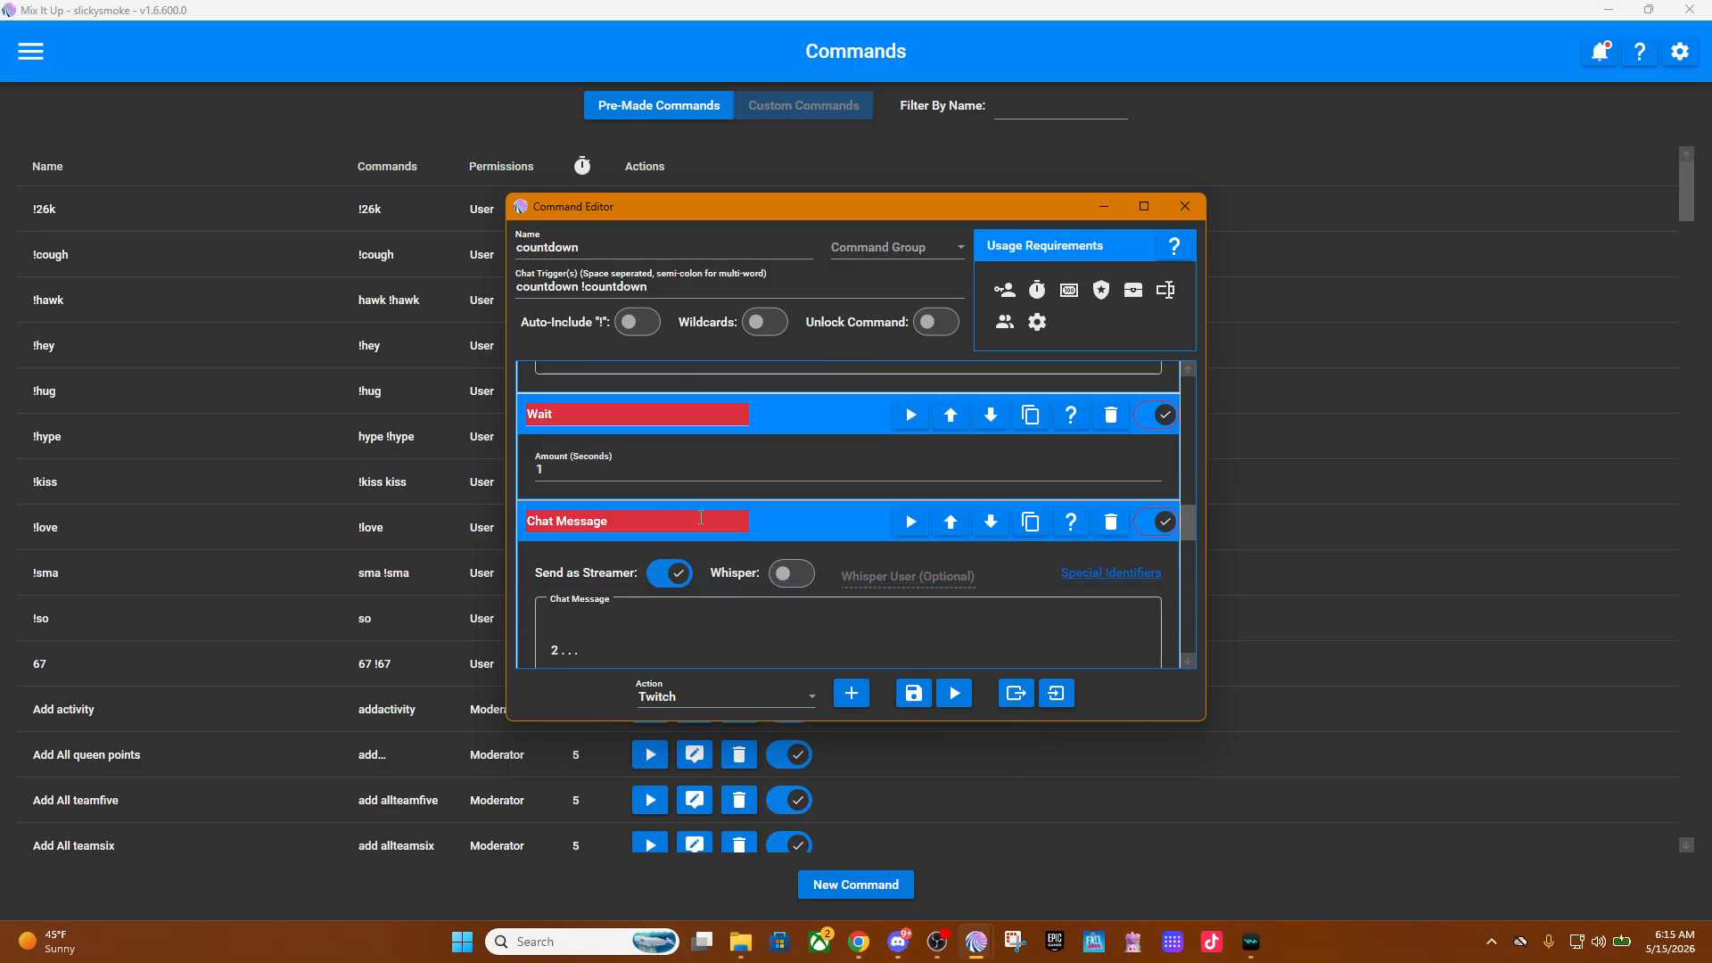
{"action": "scroll", "coordinate": [651, 462], "scroll_direction": "down", "scroll_amount": 2}
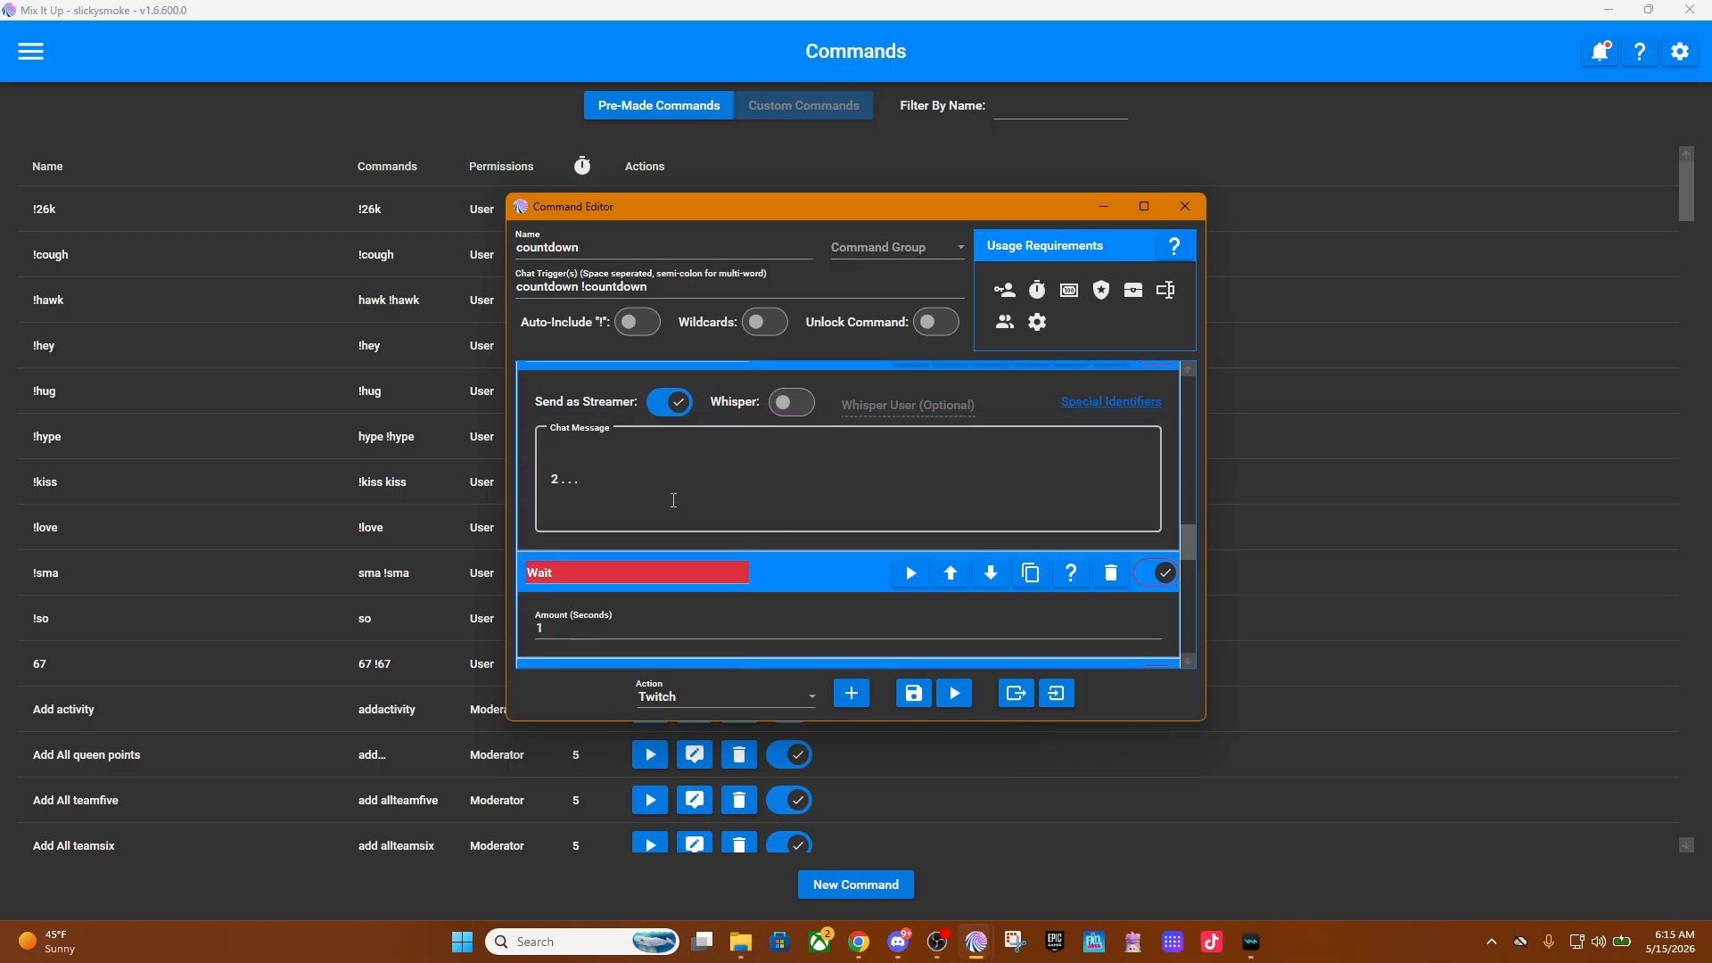
Enable Send as Streamer for the "1 . . ." chat message.
{"action": "scroll", "coordinate": [673, 499], "scroll_direction": "down", "scroll_amount": 2}
{"action": "scroll", "coordinate": [693, 472], "scroll_direction": "down", "scroll_amount": 2}
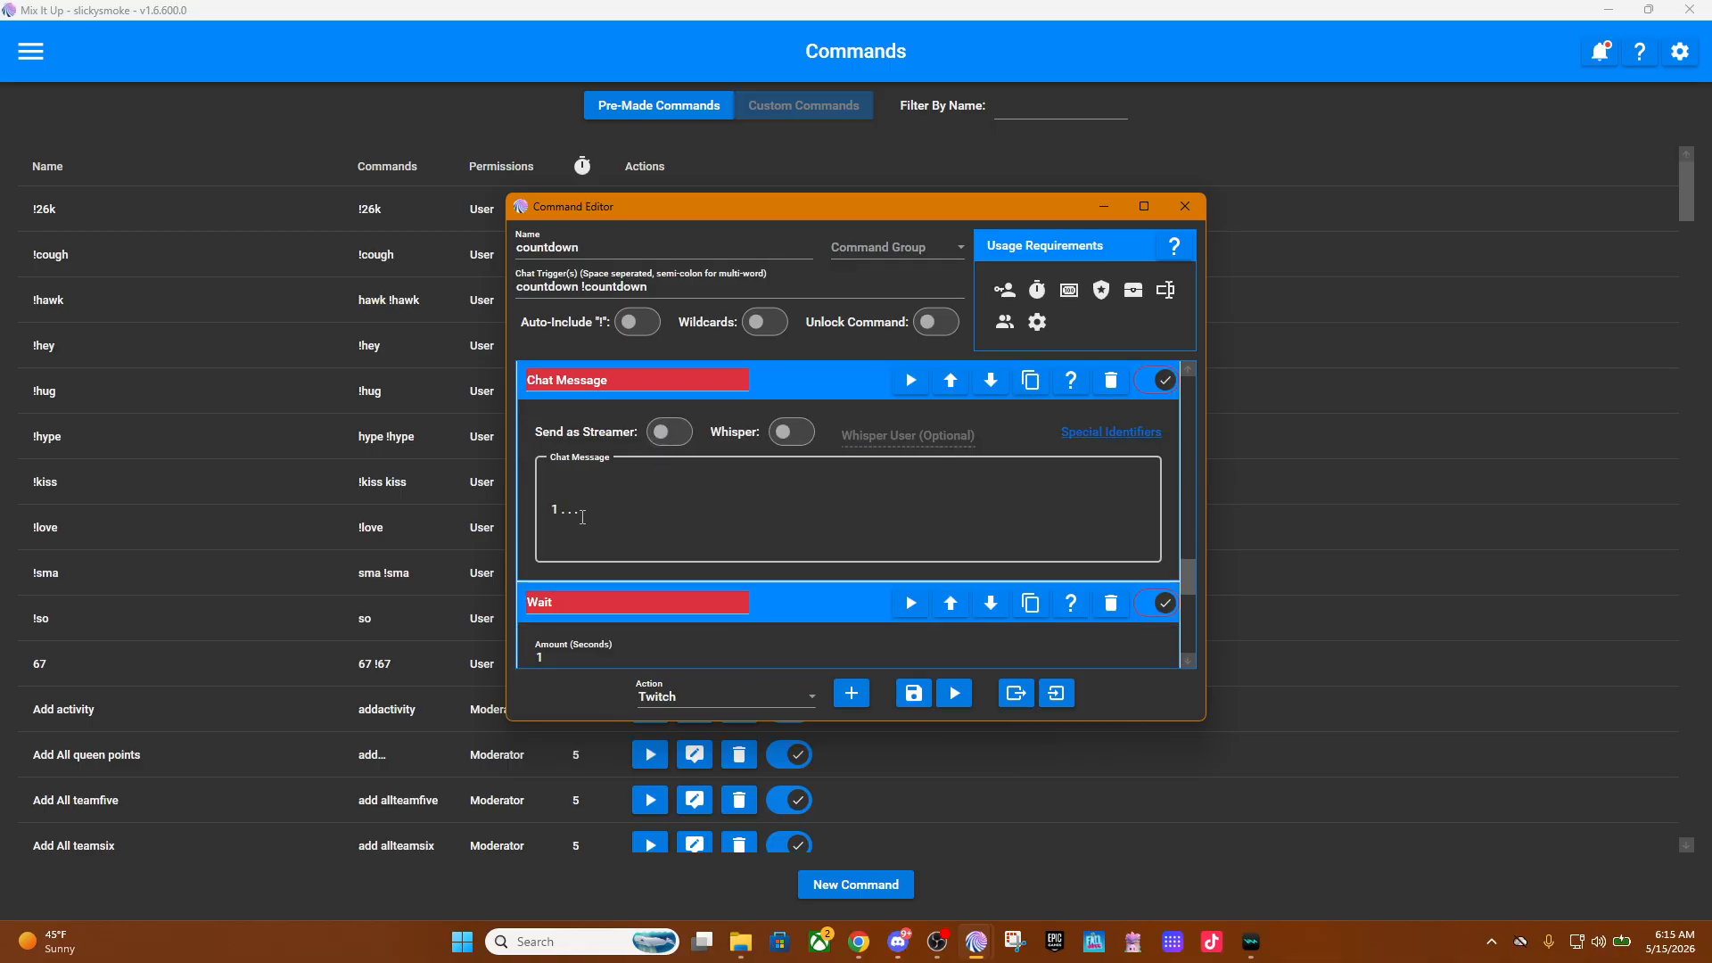
{"action": "left_click", "coordinate": [668, 432]}
{"action": "scroll", "coordinate": [683, 525], "scroll_direction": "down", "scroll_amount": 1}
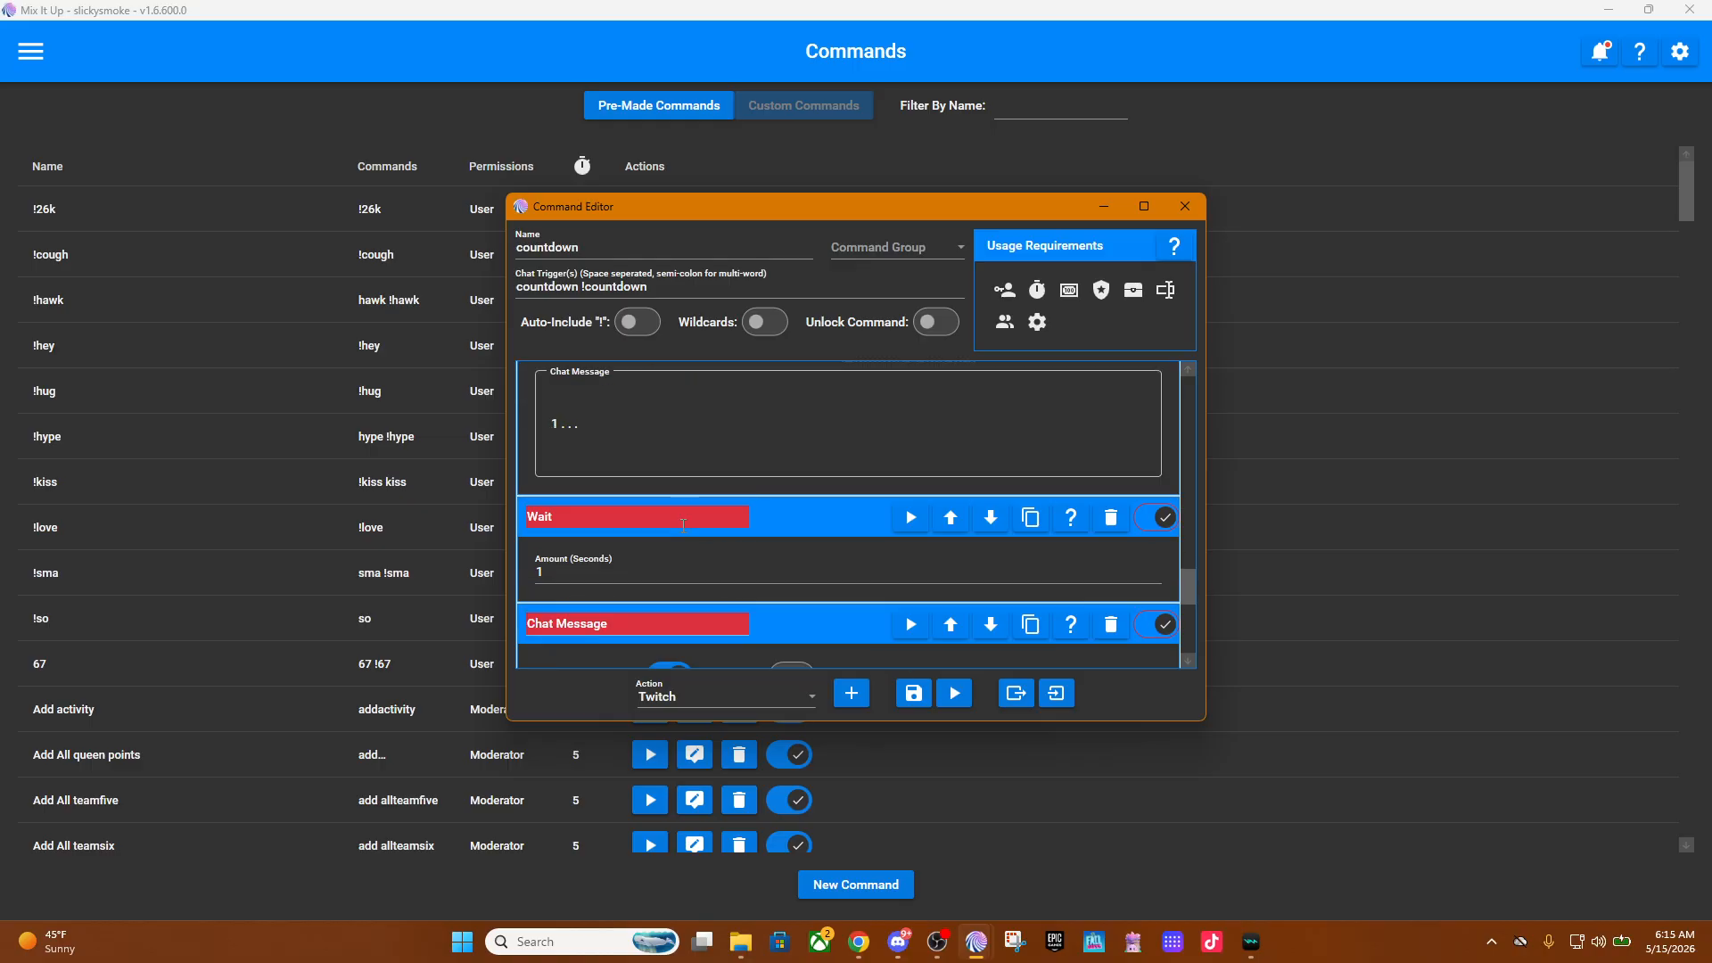
Check the "Go!" message and final Twitch chat settings action, and save the countdown command.
{"action": "scroll", "coordinate": [683, 525], "scroll_direction": "down", "scroll_amount": 3}
{"action": "scroll", "coordinate": [699, 504], "scroll_direction": "down", "scroll_amount": 2}
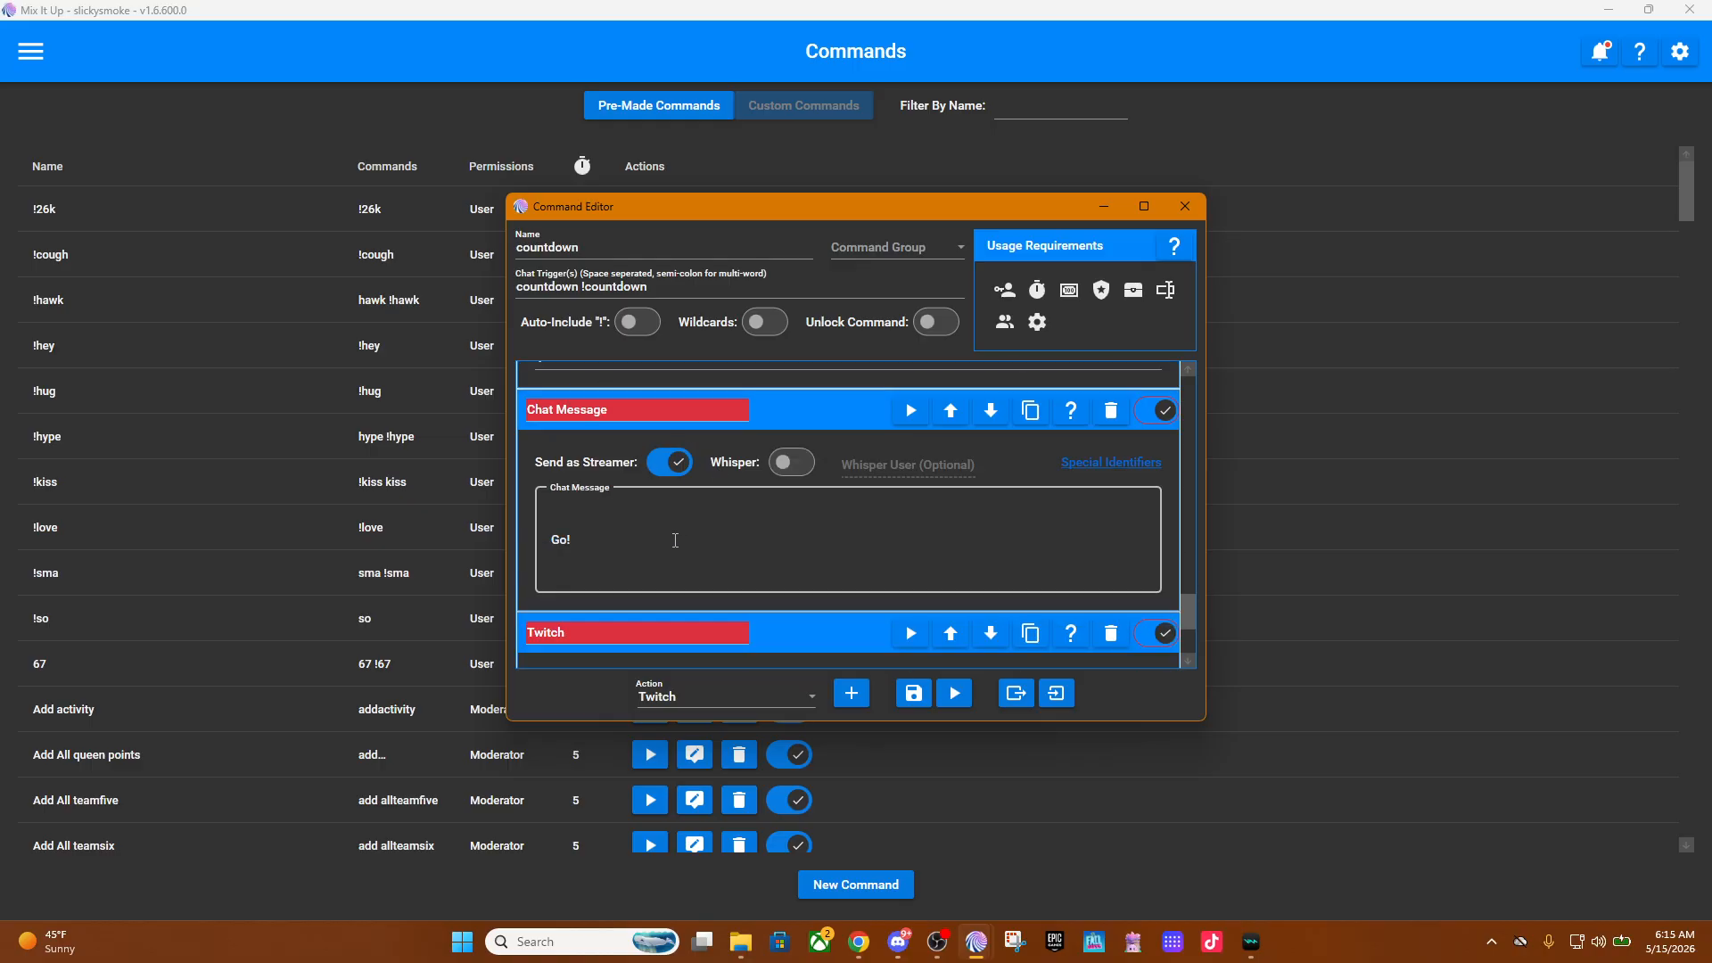
{"action": "scroll", "coordinate": [671, 535], "scroll_direction": "down", "scroll_amount": 3}
{"action": "left_click", "coordinate": [718, 533]}
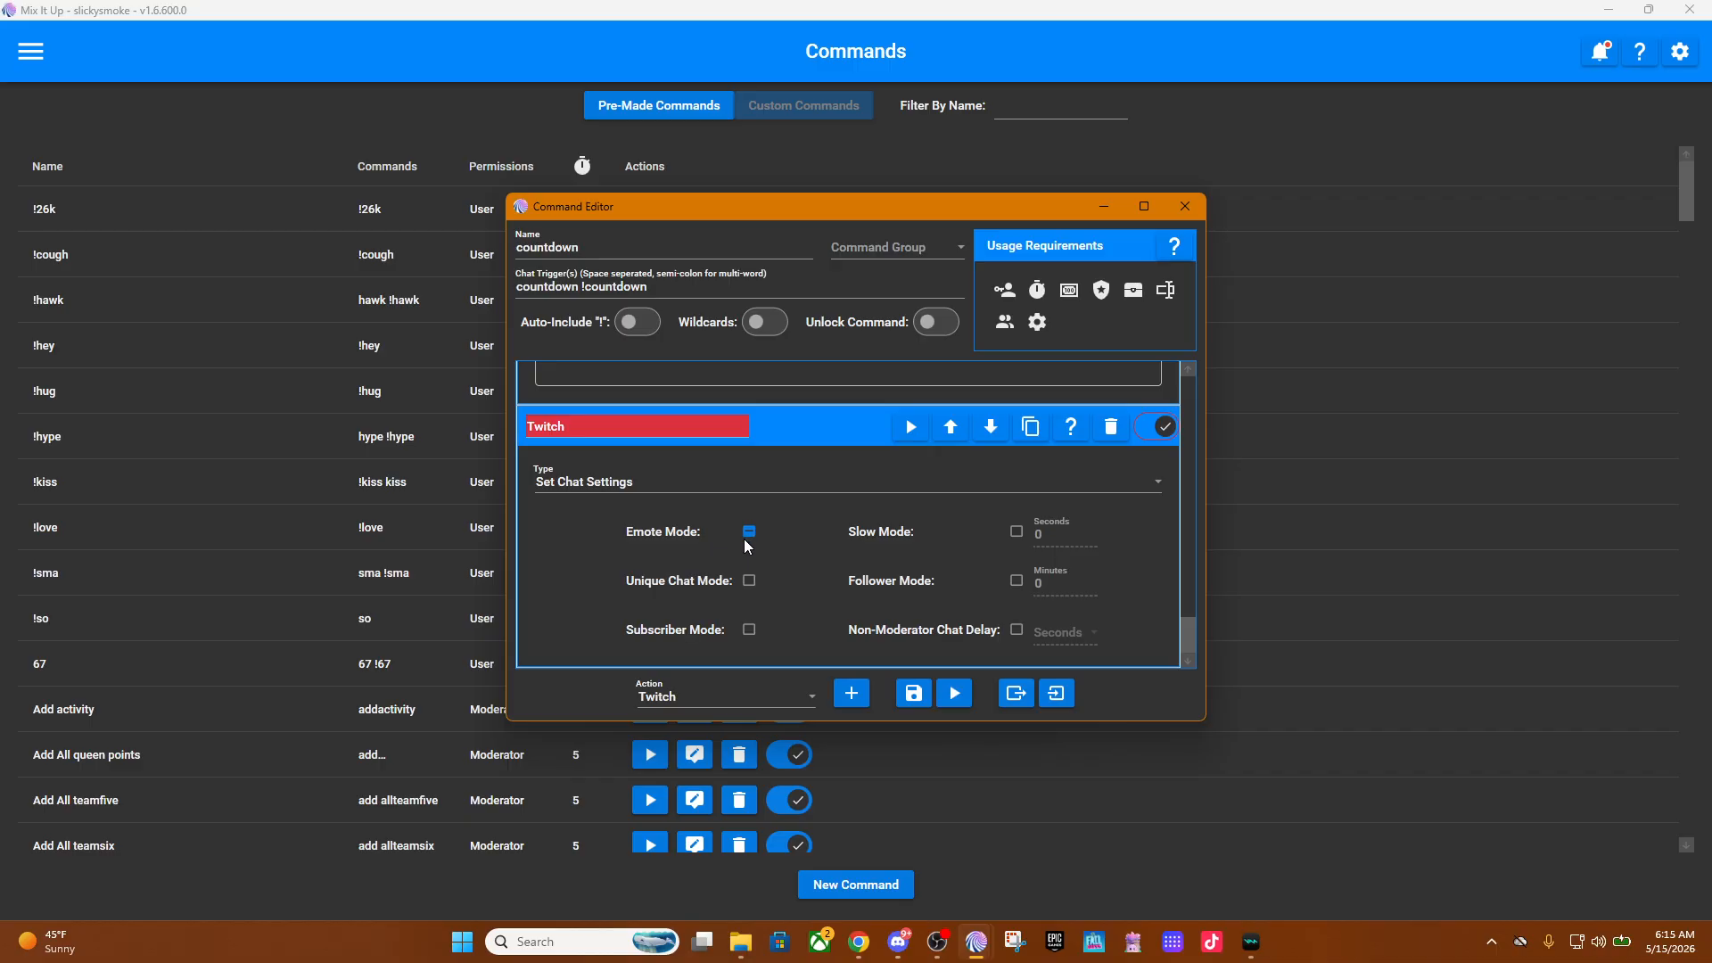
{"action": "left_click", "coordinate": [913, 696]}
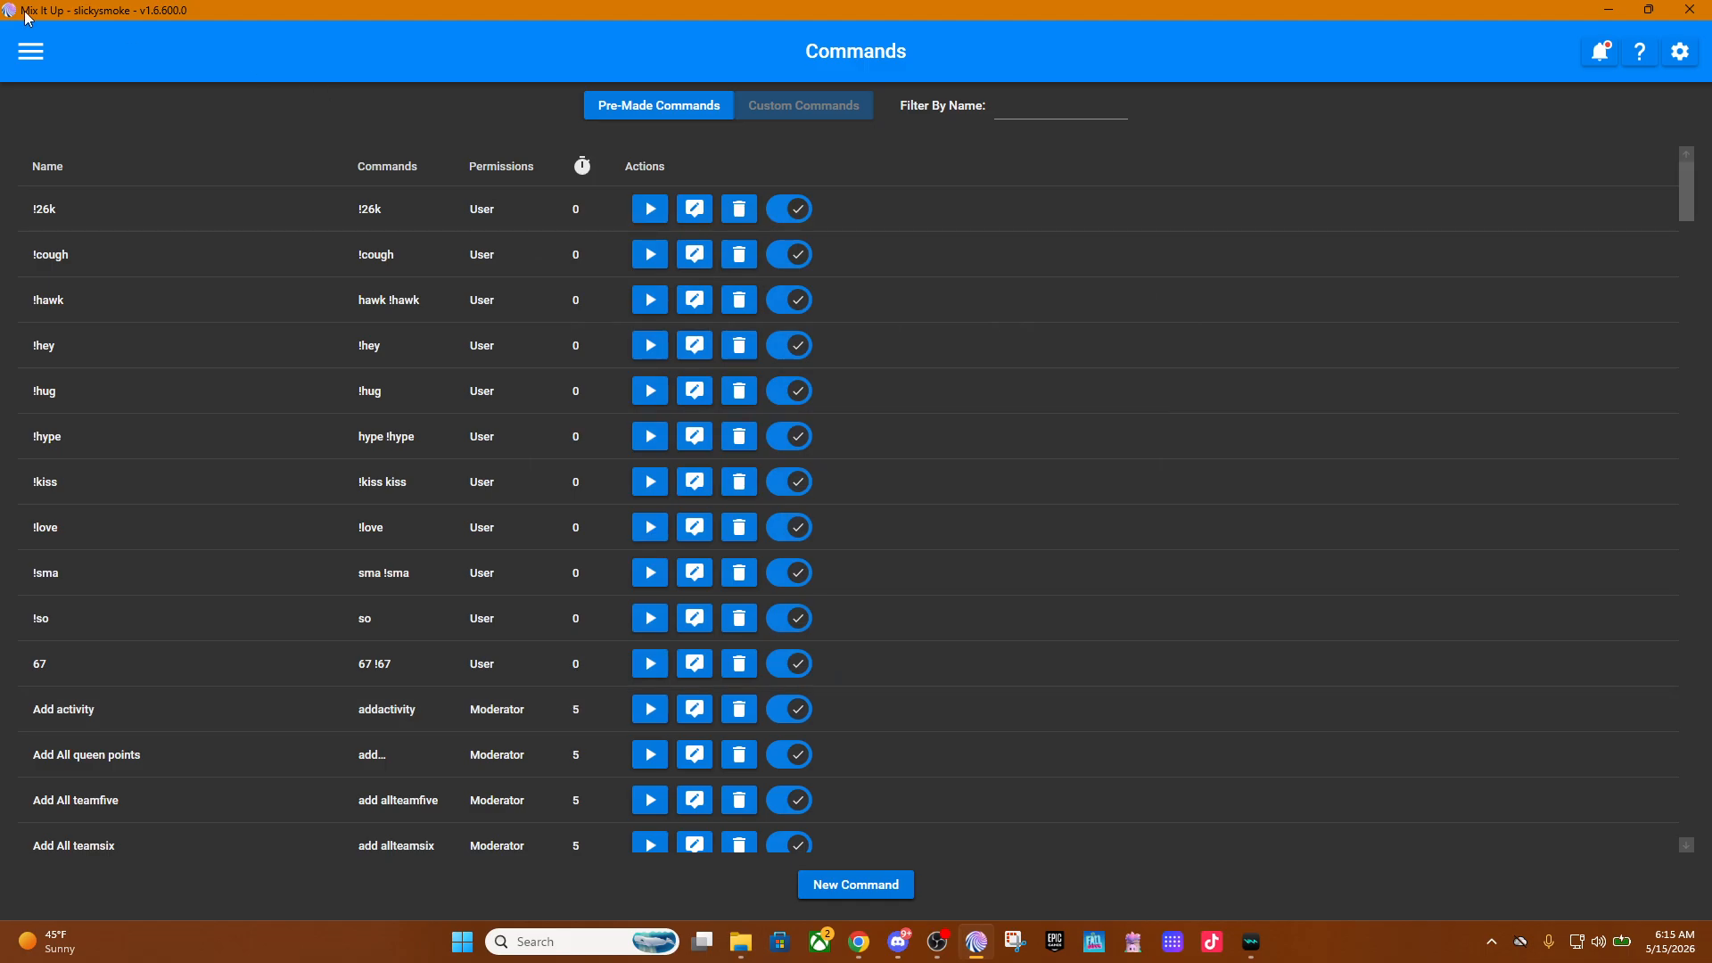
Test the command by sending "countdown" as the streamer from the Chat page.
{"action": "left_click", "coordinate": [30, 50]}
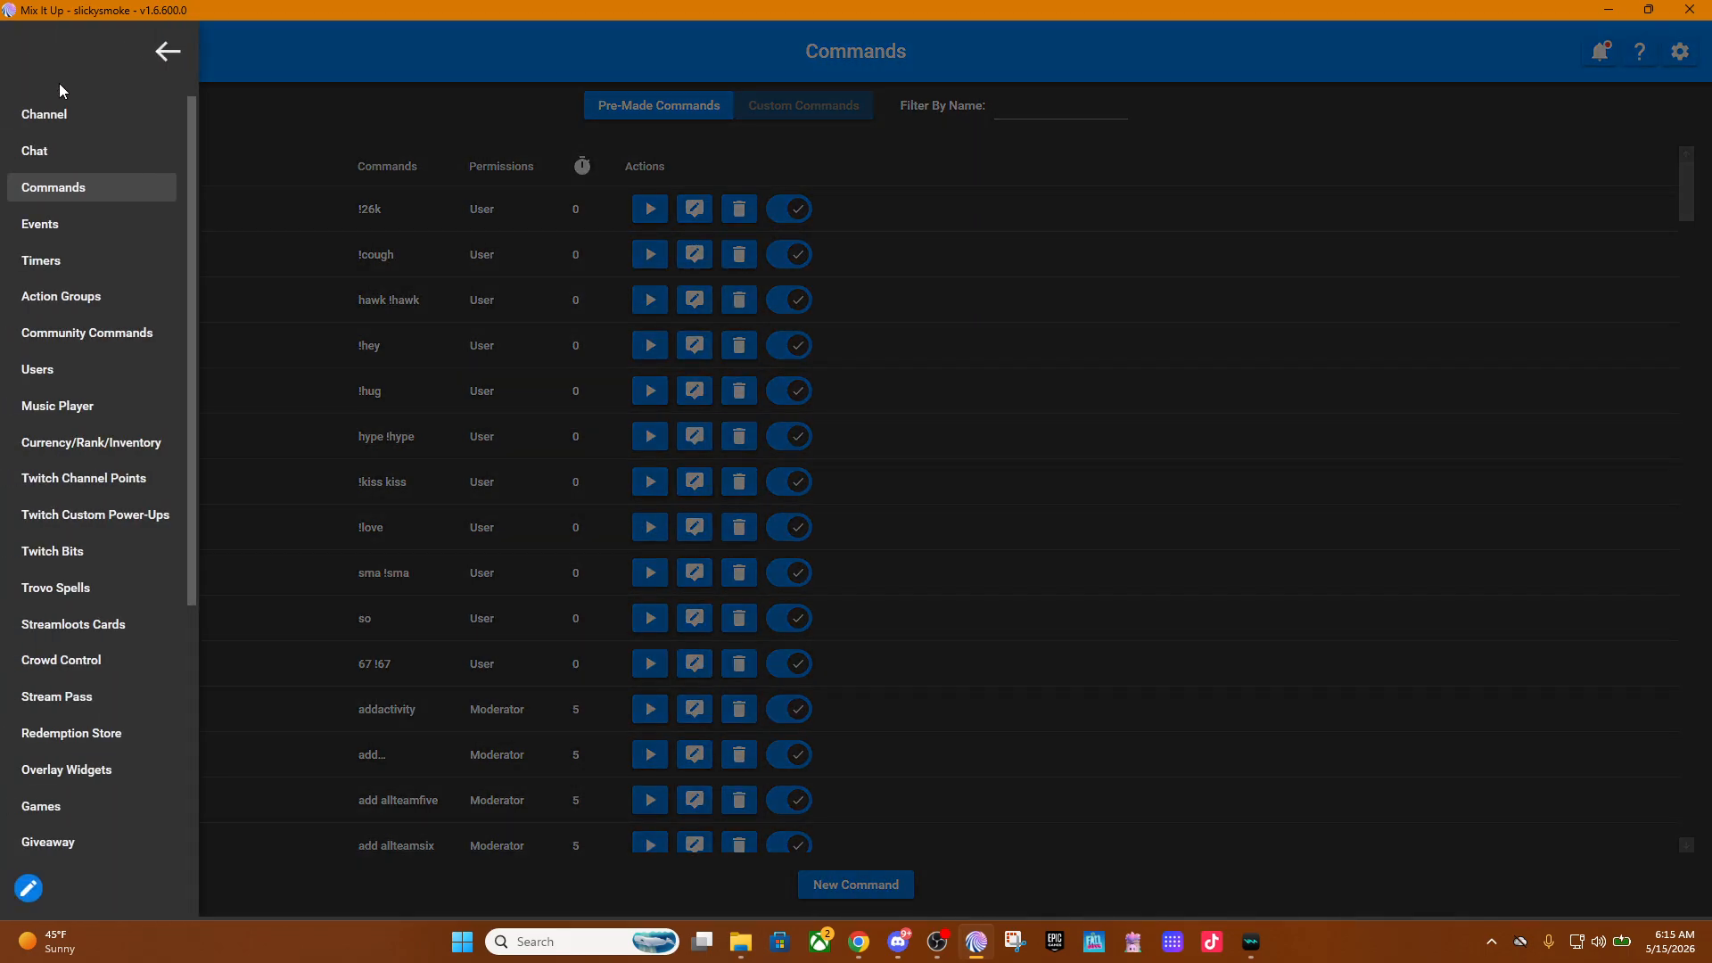
{"action": "left_click", "coordinate": [62, 157]}
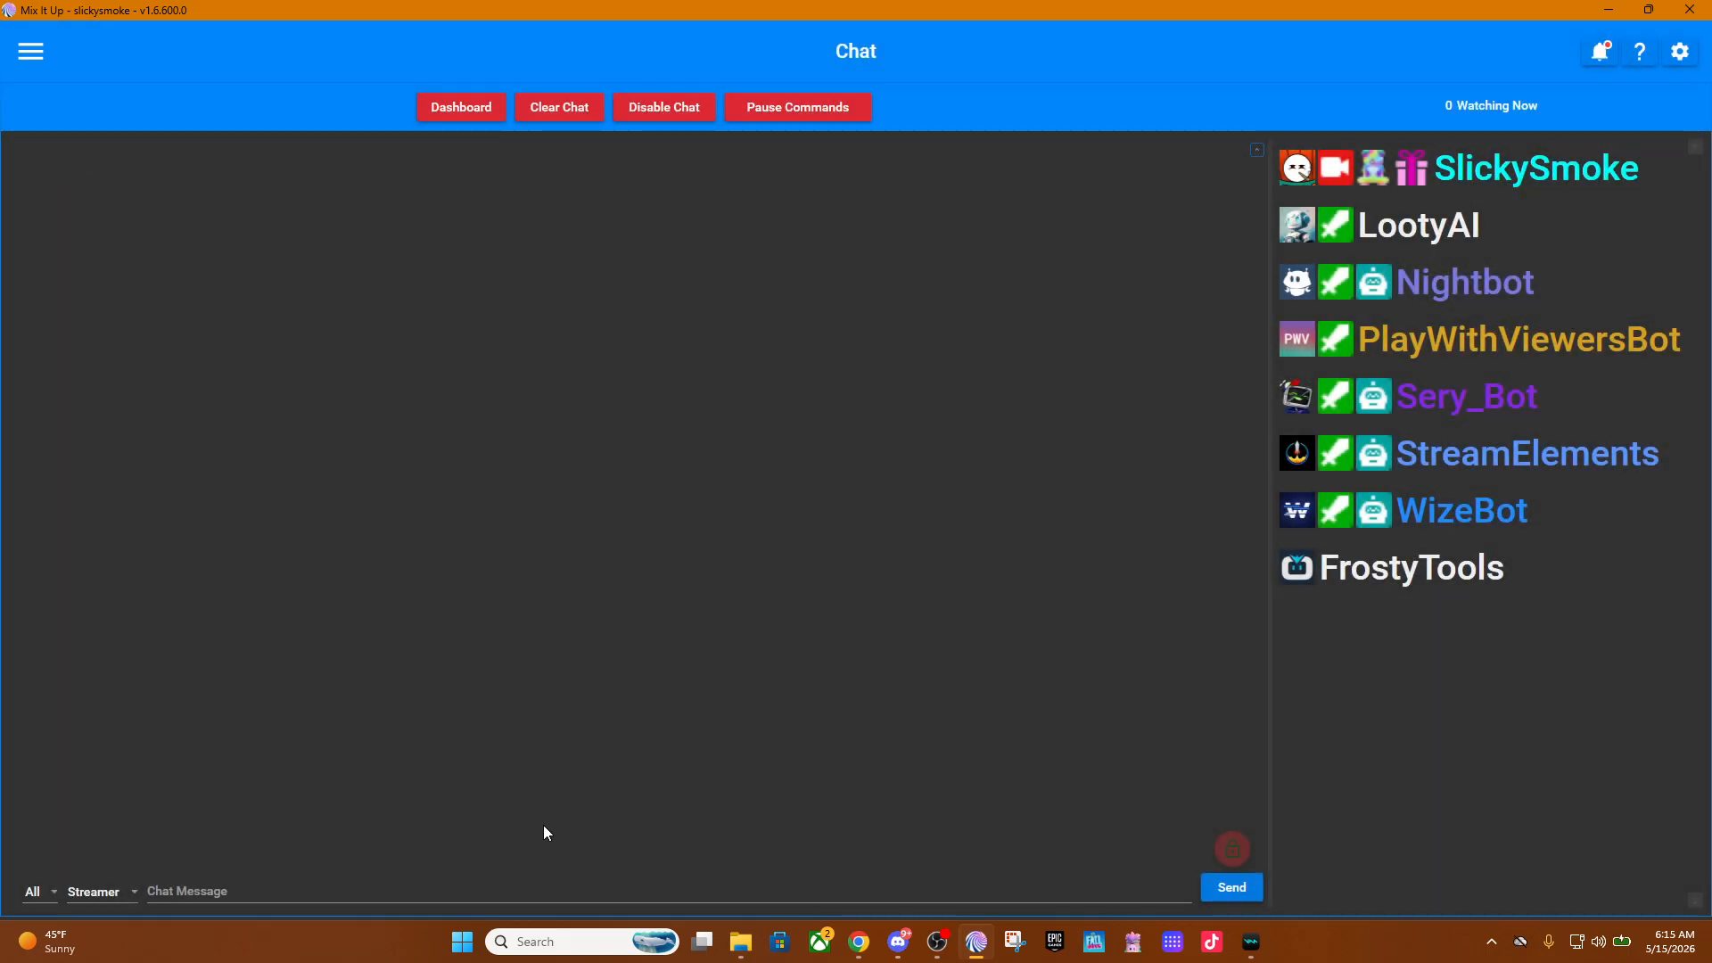
{"action": "type", "text": "countdow"}
{"action": "key", "text": "BackSpace"}
{"action": "key", "text": "BackSpace"}
{"action": "type", "text": "own"}
{"action": "key", "text": "Return"}
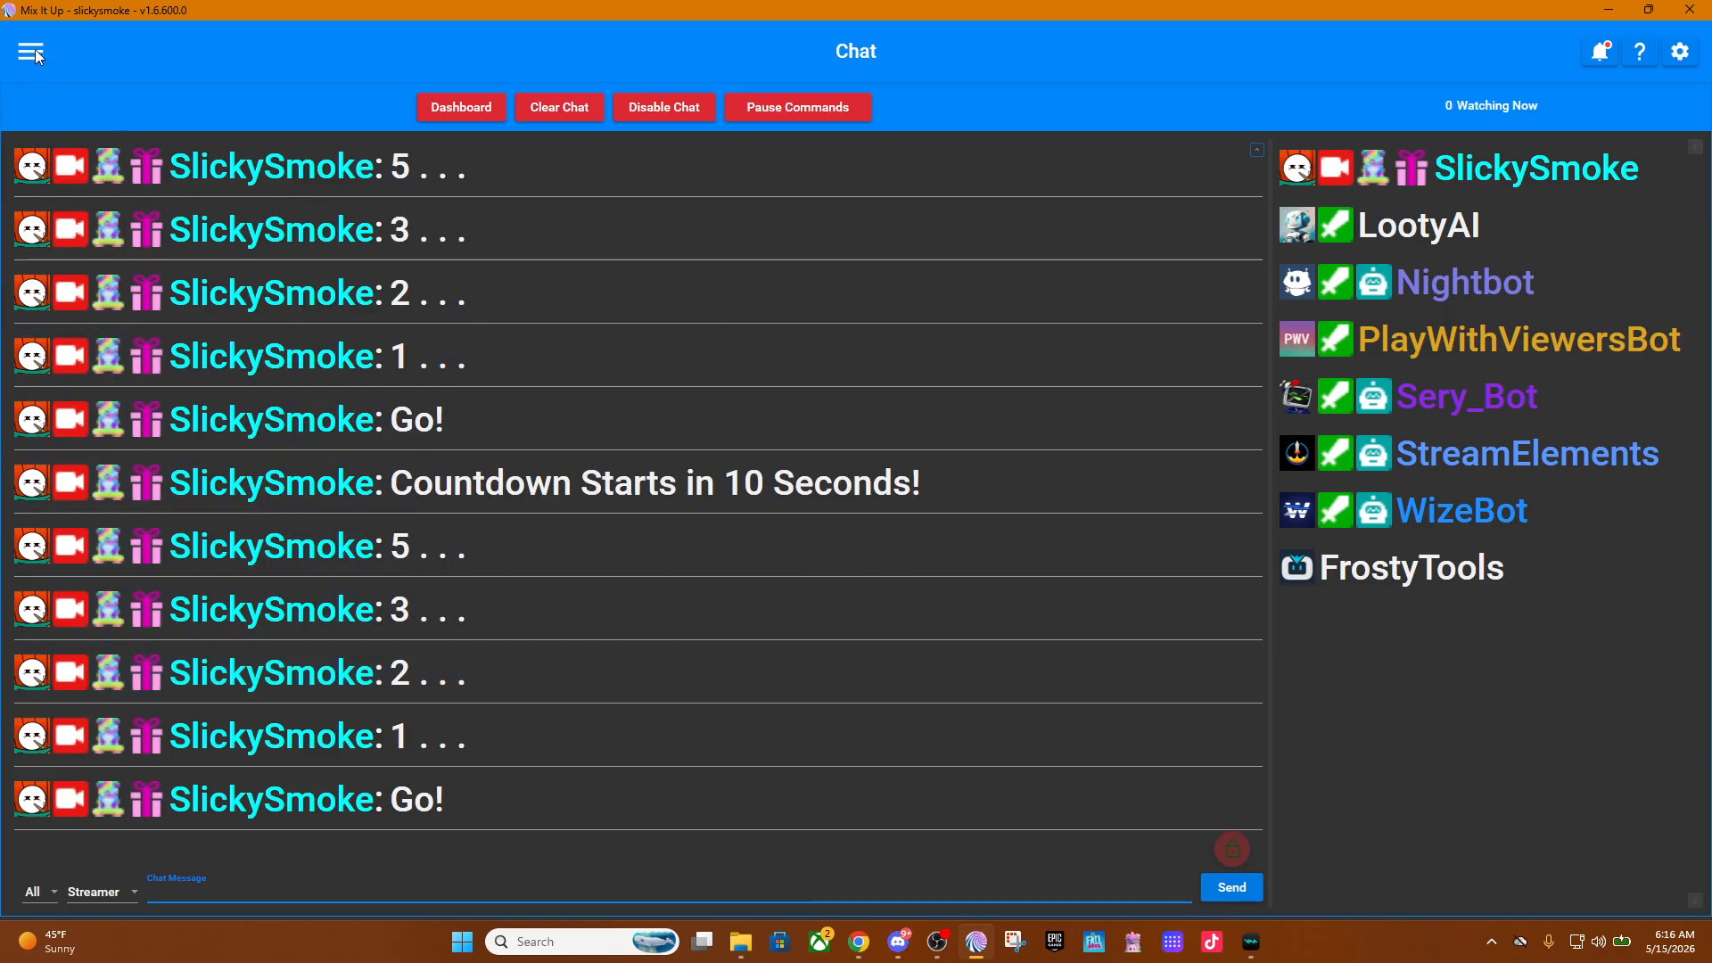
Filter the Commands page by the name "countd" and switch the countdown command off and back on.
{"action": "left_click", "coordinate": [34, 53]}
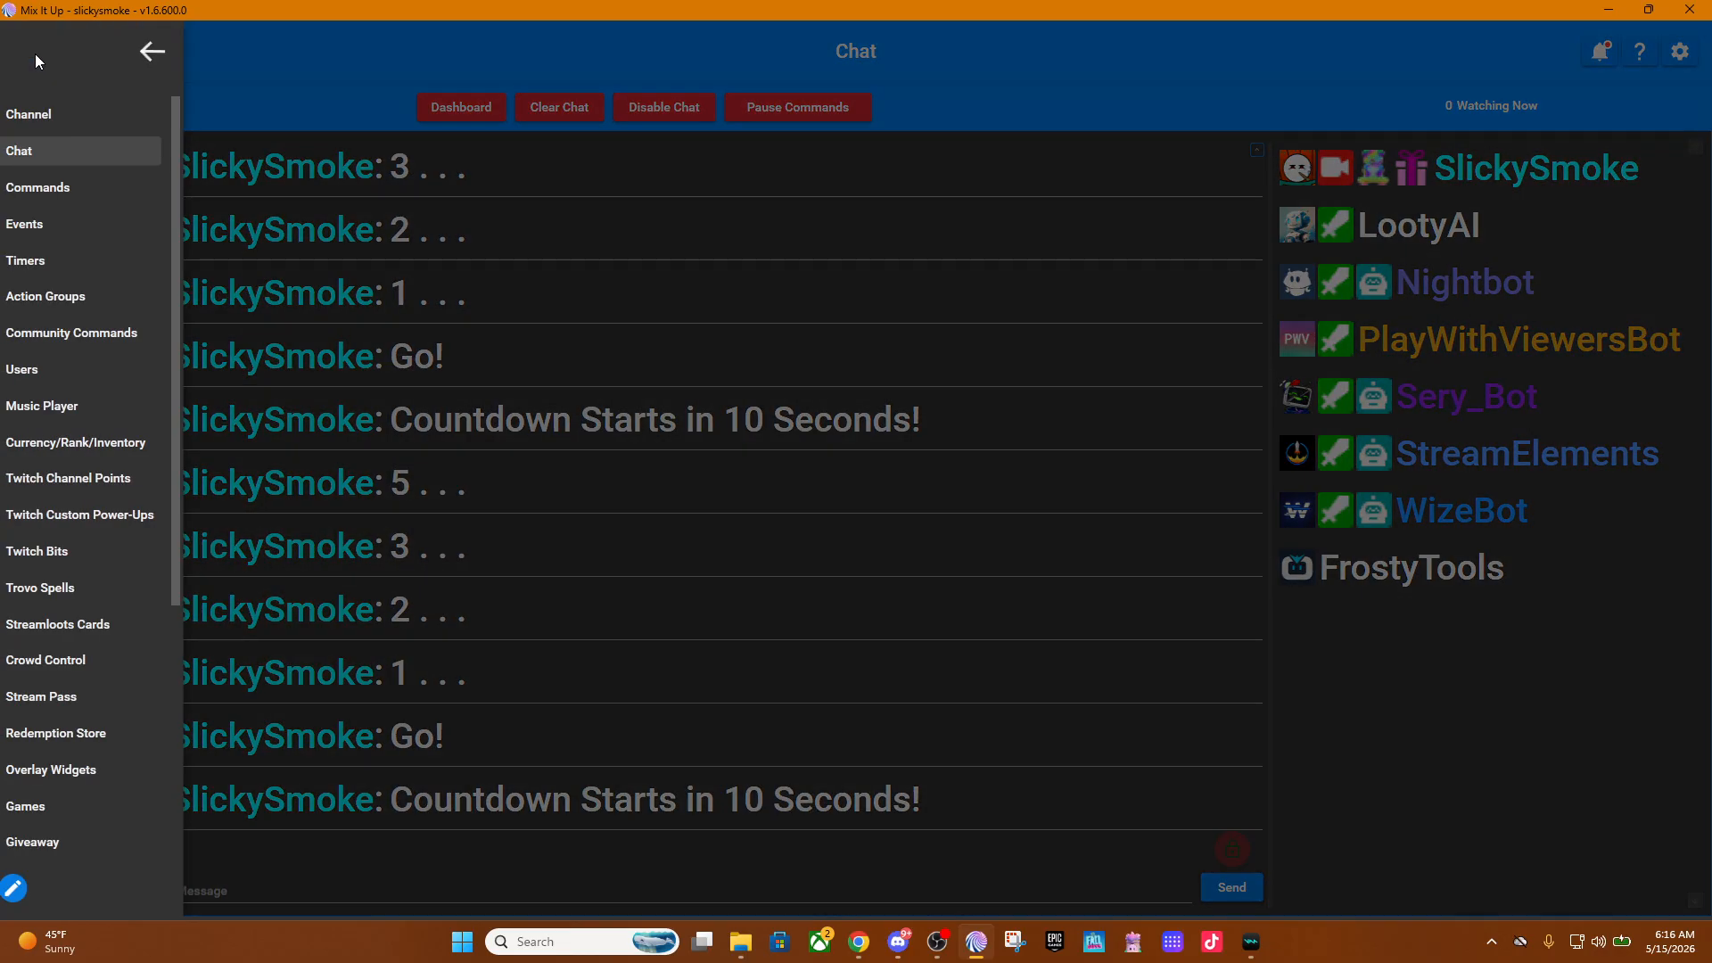
{"action": "left_click", "coordinate": [72, 189]}
{"action": "left_click", "coordinate": [1014, 106]}
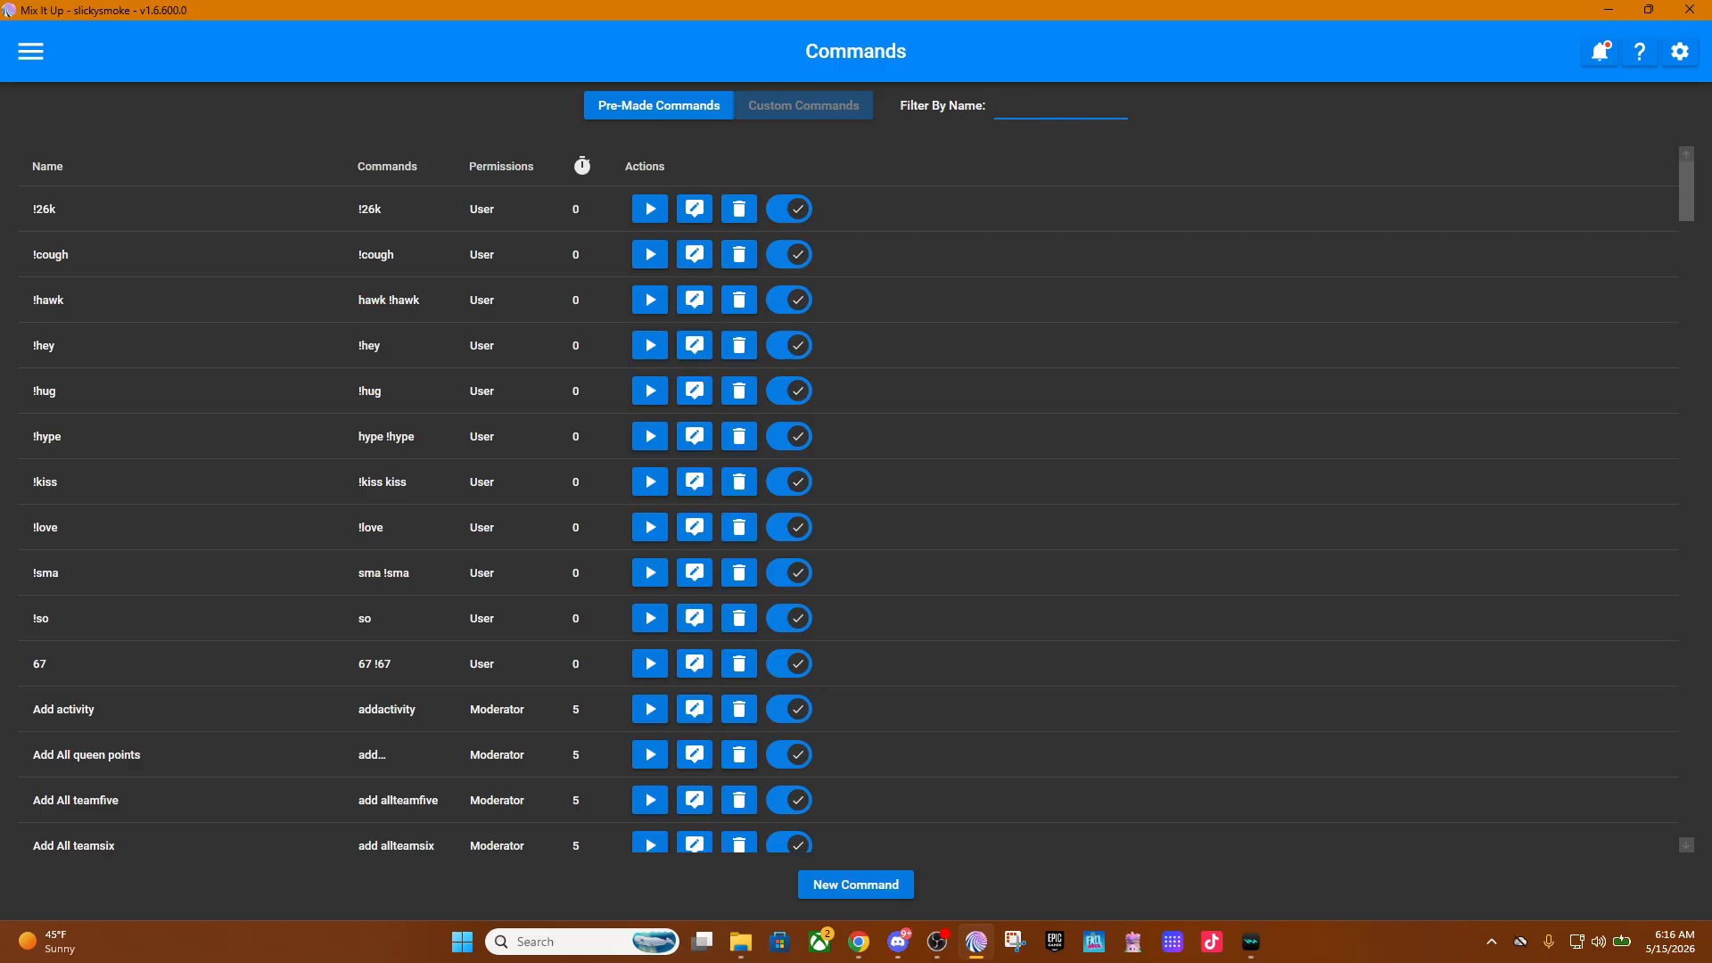
{"action": "type", "text": "countd"}
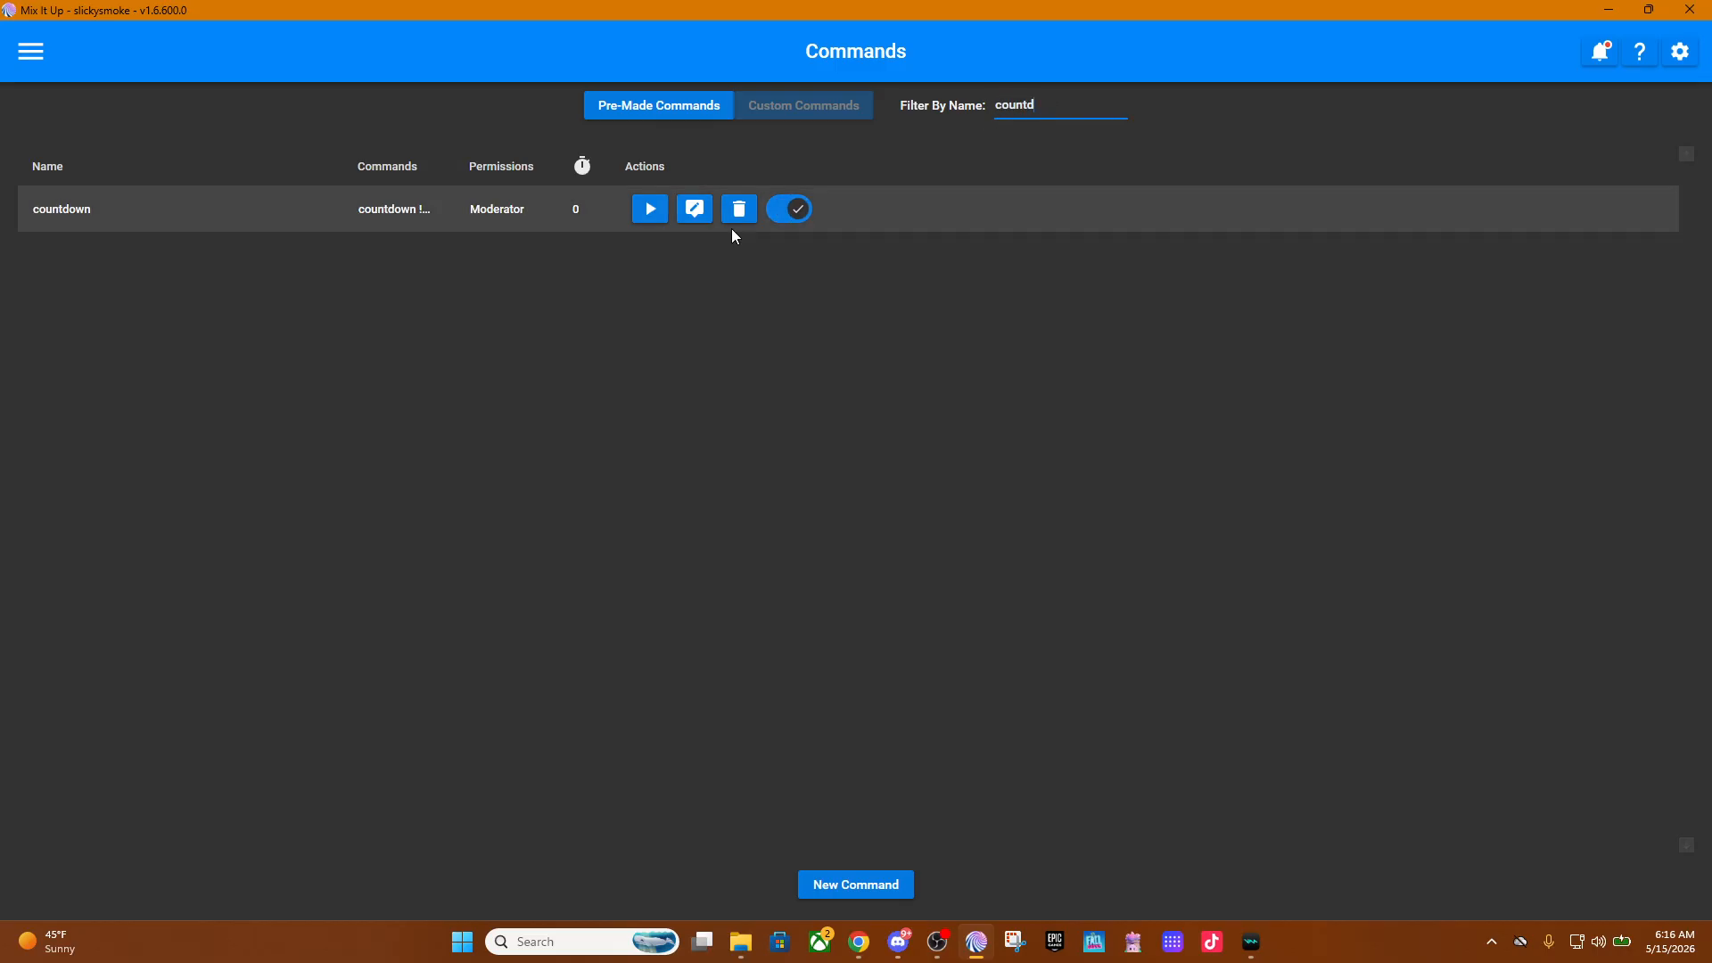
{"action": "left_click", "coordinate": [799, 217]}
{"action": "left_click", "coordinate": [799, 217]}
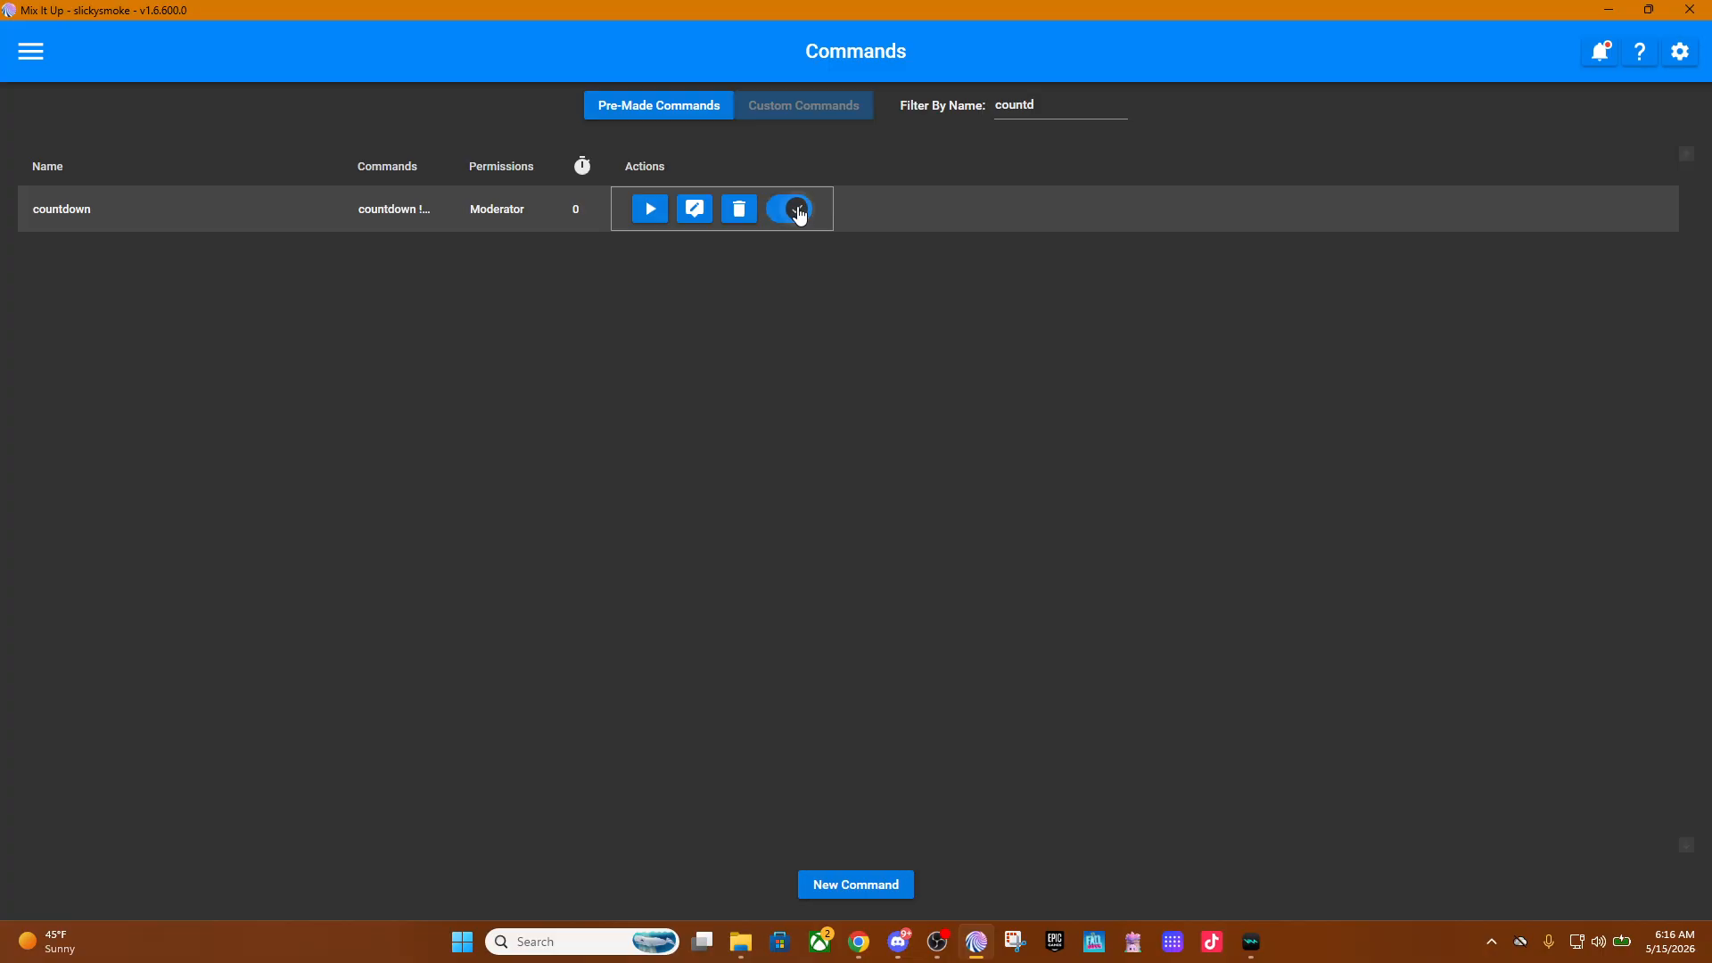
Change the countdown command's opening chat message to "Count down Starts in 10 Seconds!" and save the command.
{"action": "left_click", "coordinate": [696, 210]}
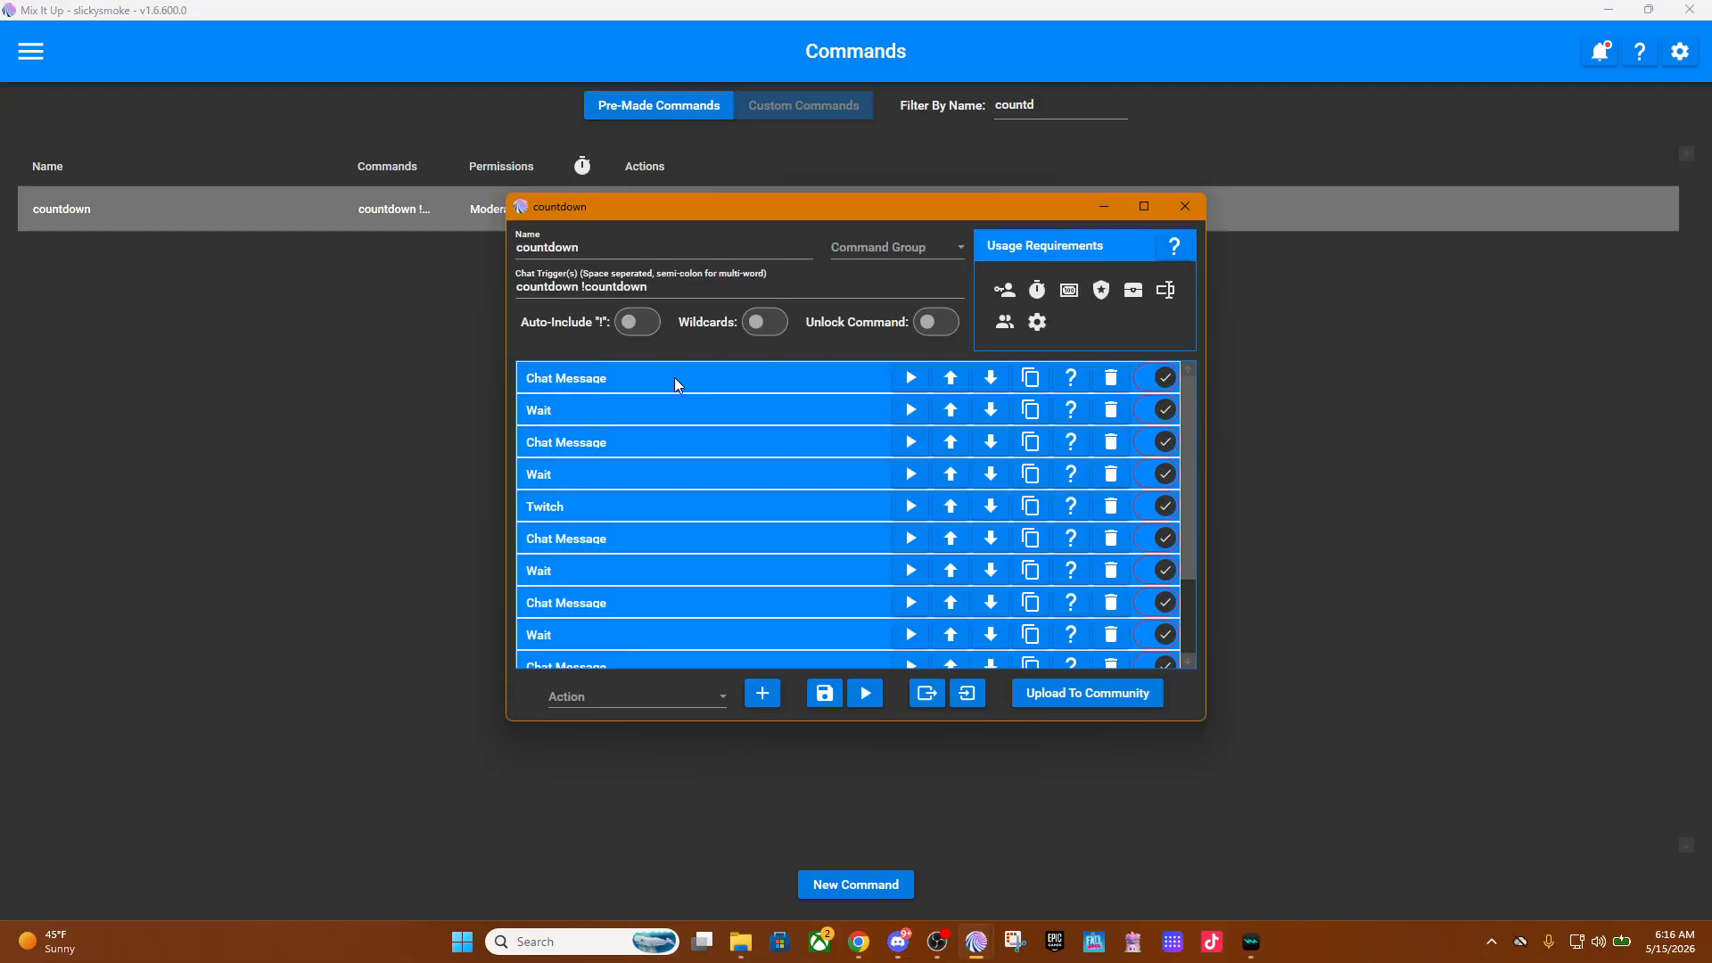
{"action": "left_click", "coordinate": [674, 379]}
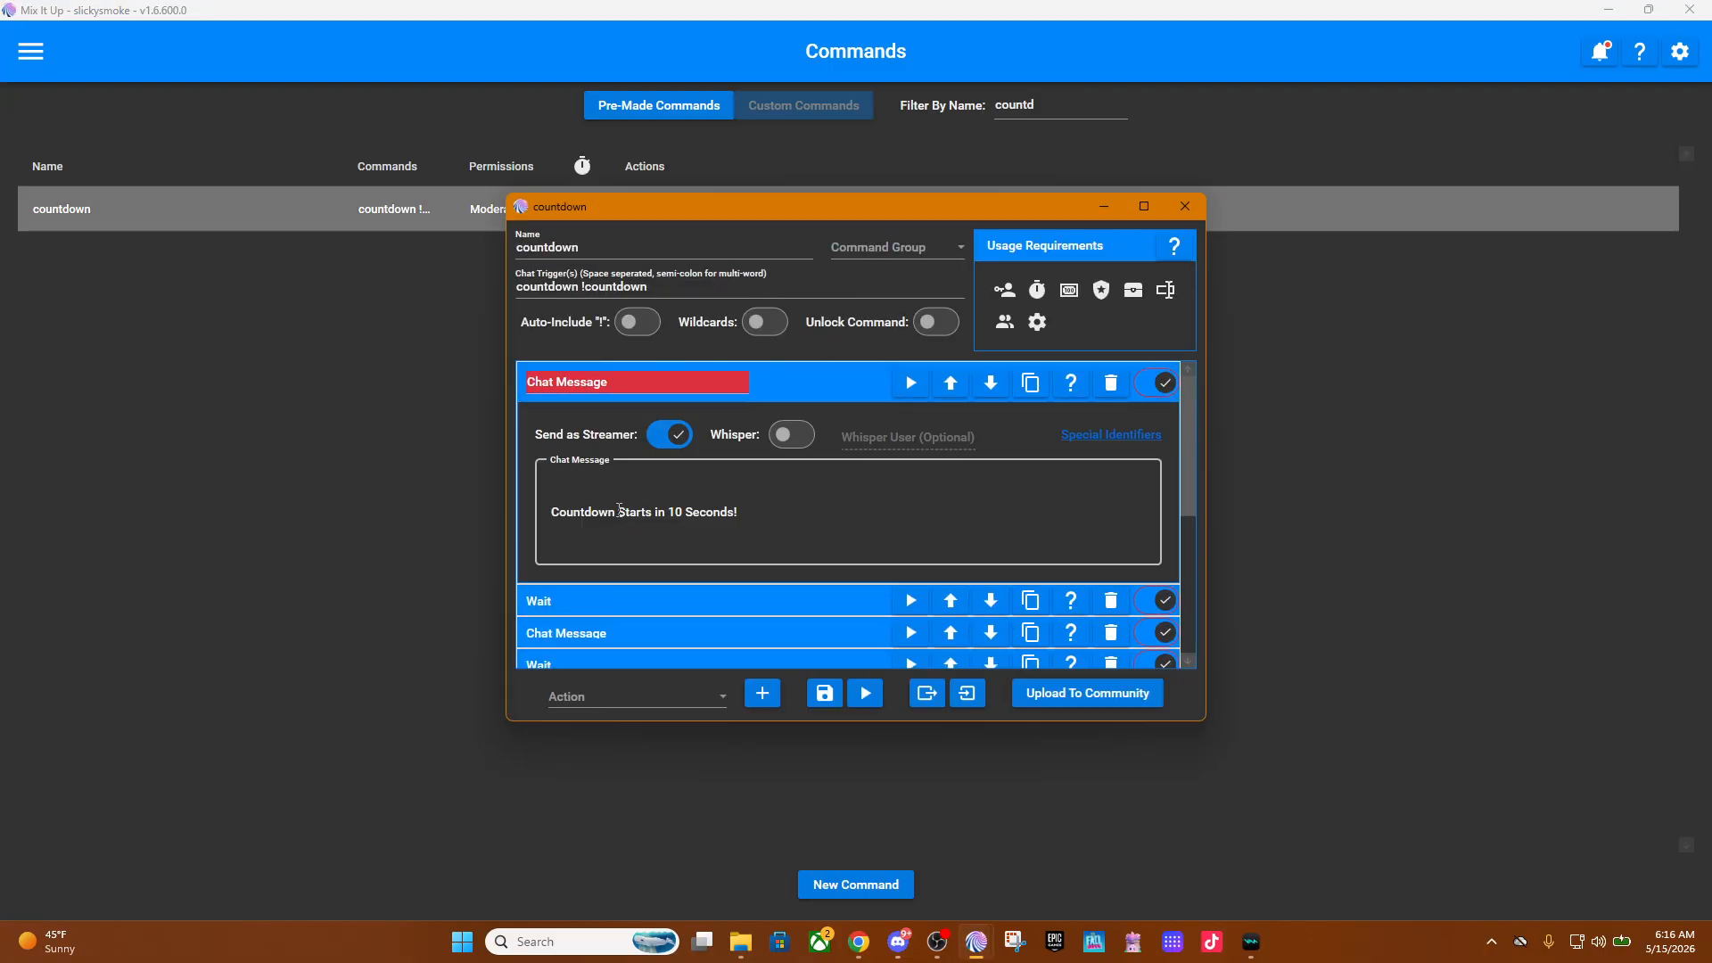
{"action": "left_click", "coordinate": [588, 514]}
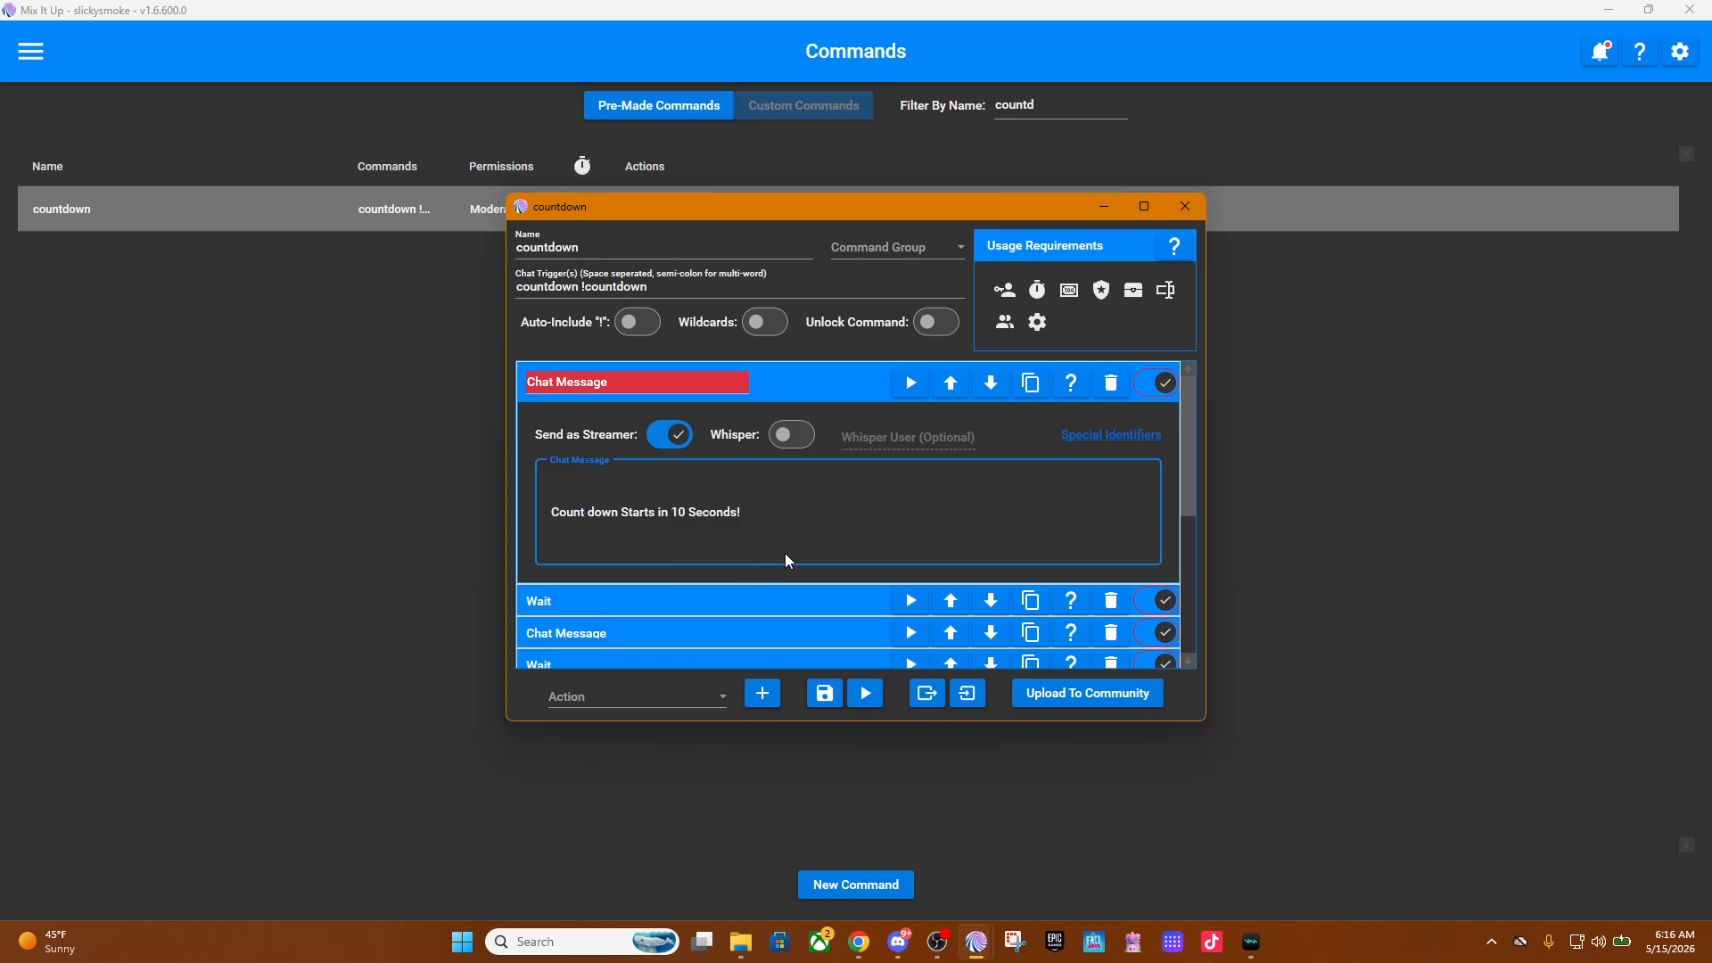
{"action": "left_click", "coordinate": [825, 695]}
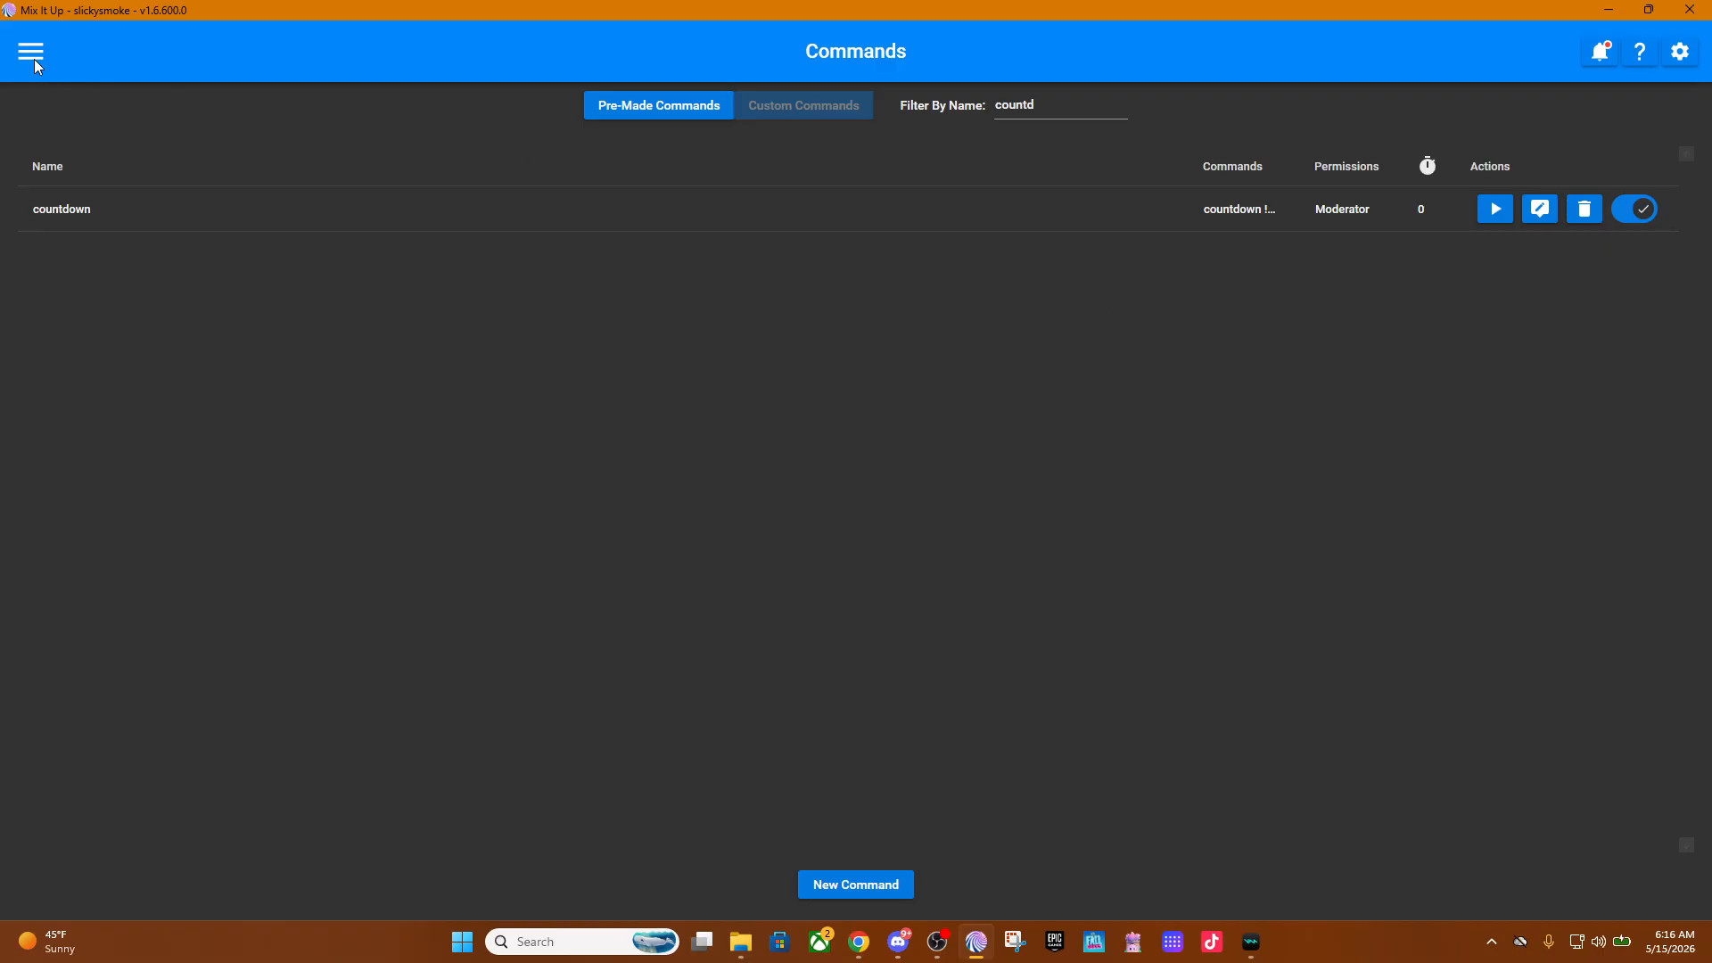
Return to the Chat page and test the edited command by sending "countdown" as the streamer.
{"action": "left_click", "coordinate": [32, 54]}
{"action": "left_click", "coordinate": [56, 146]}
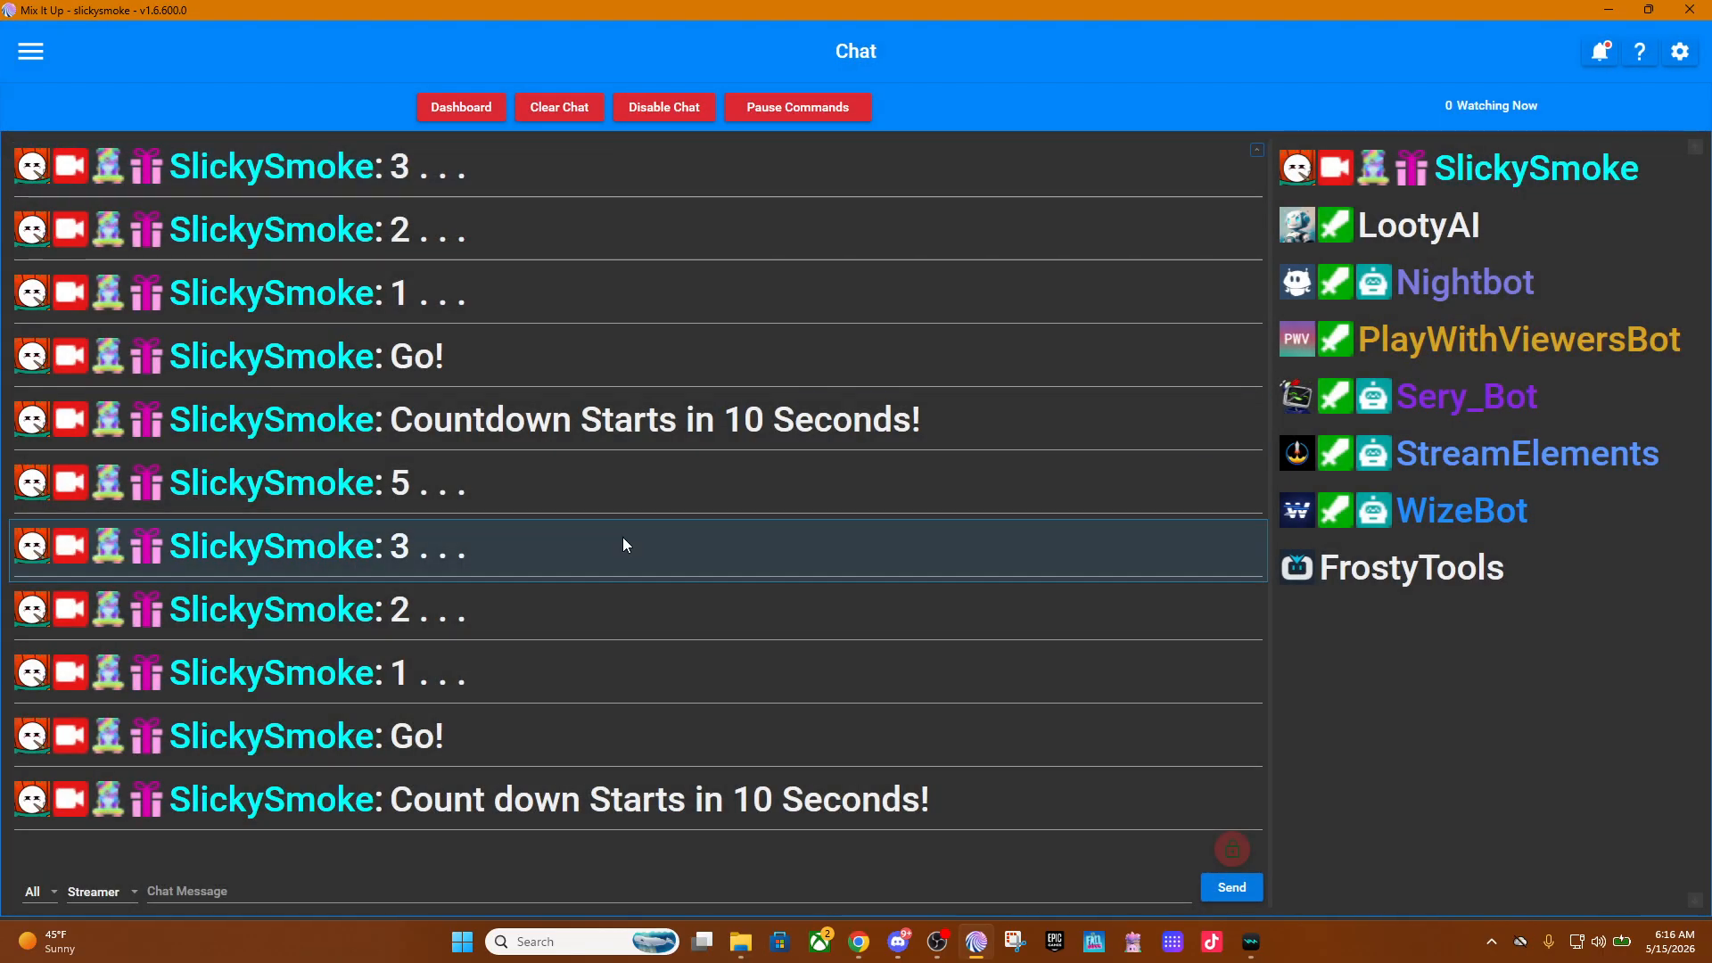
{"action": "left_click", "coordinate": [447, 876]}
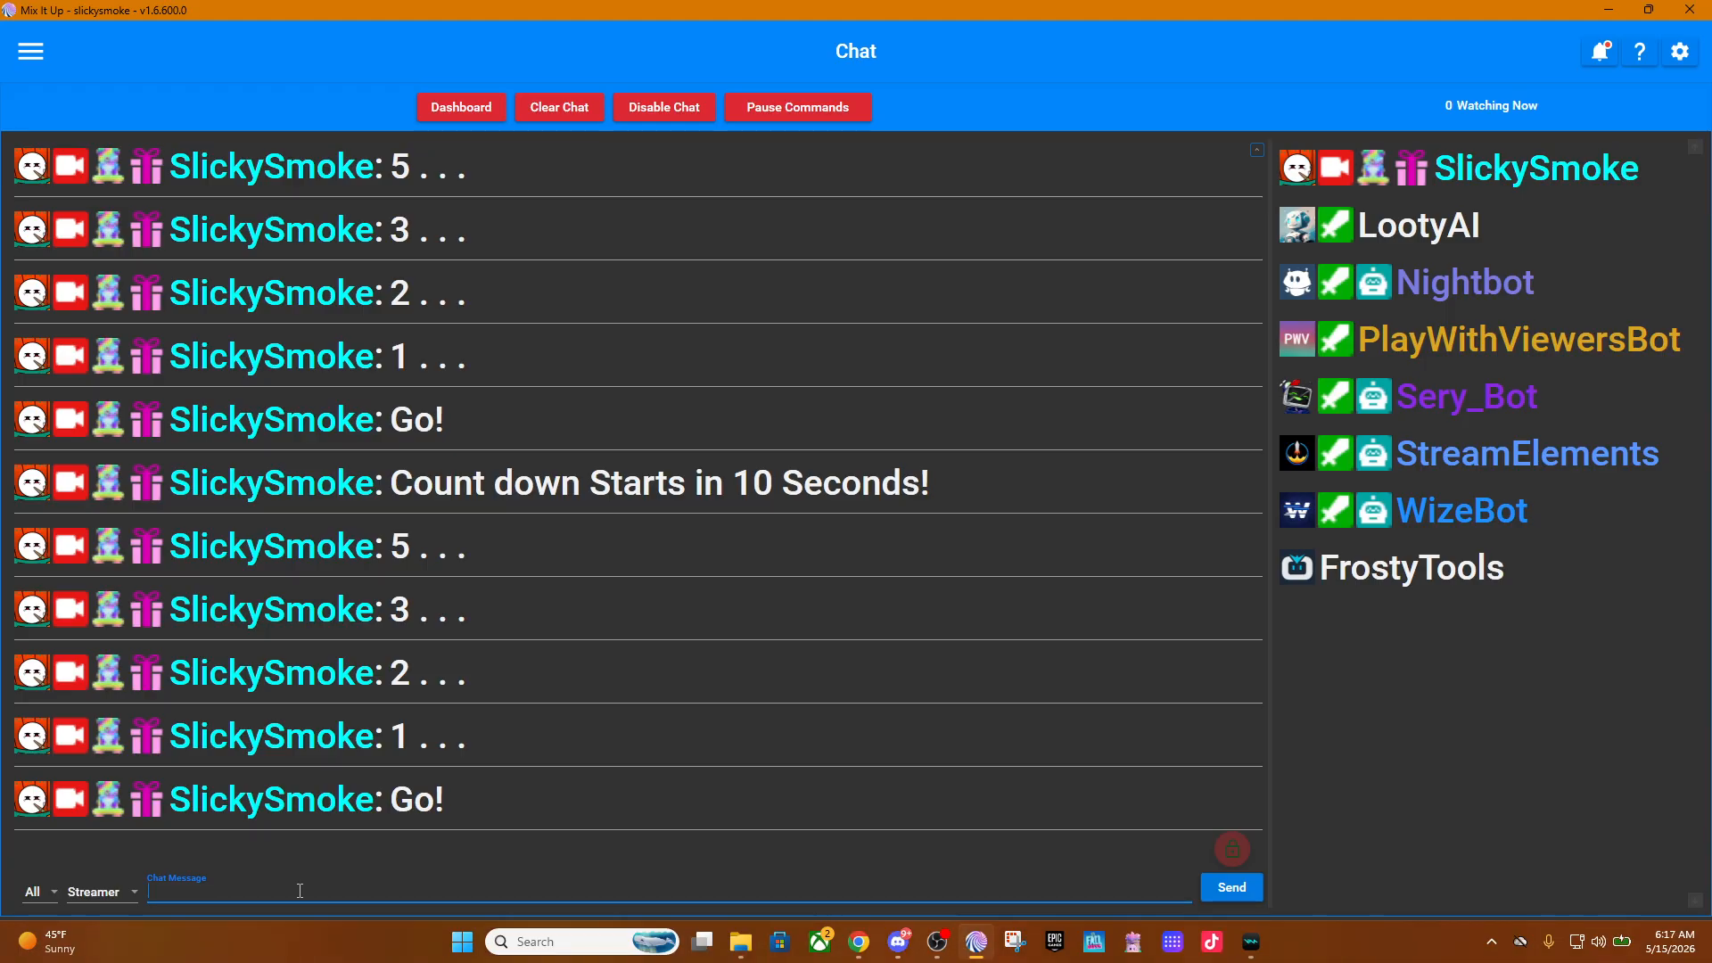
{"action": "type", "text": "countdown"}
{"action": "key", "text": "Return"}
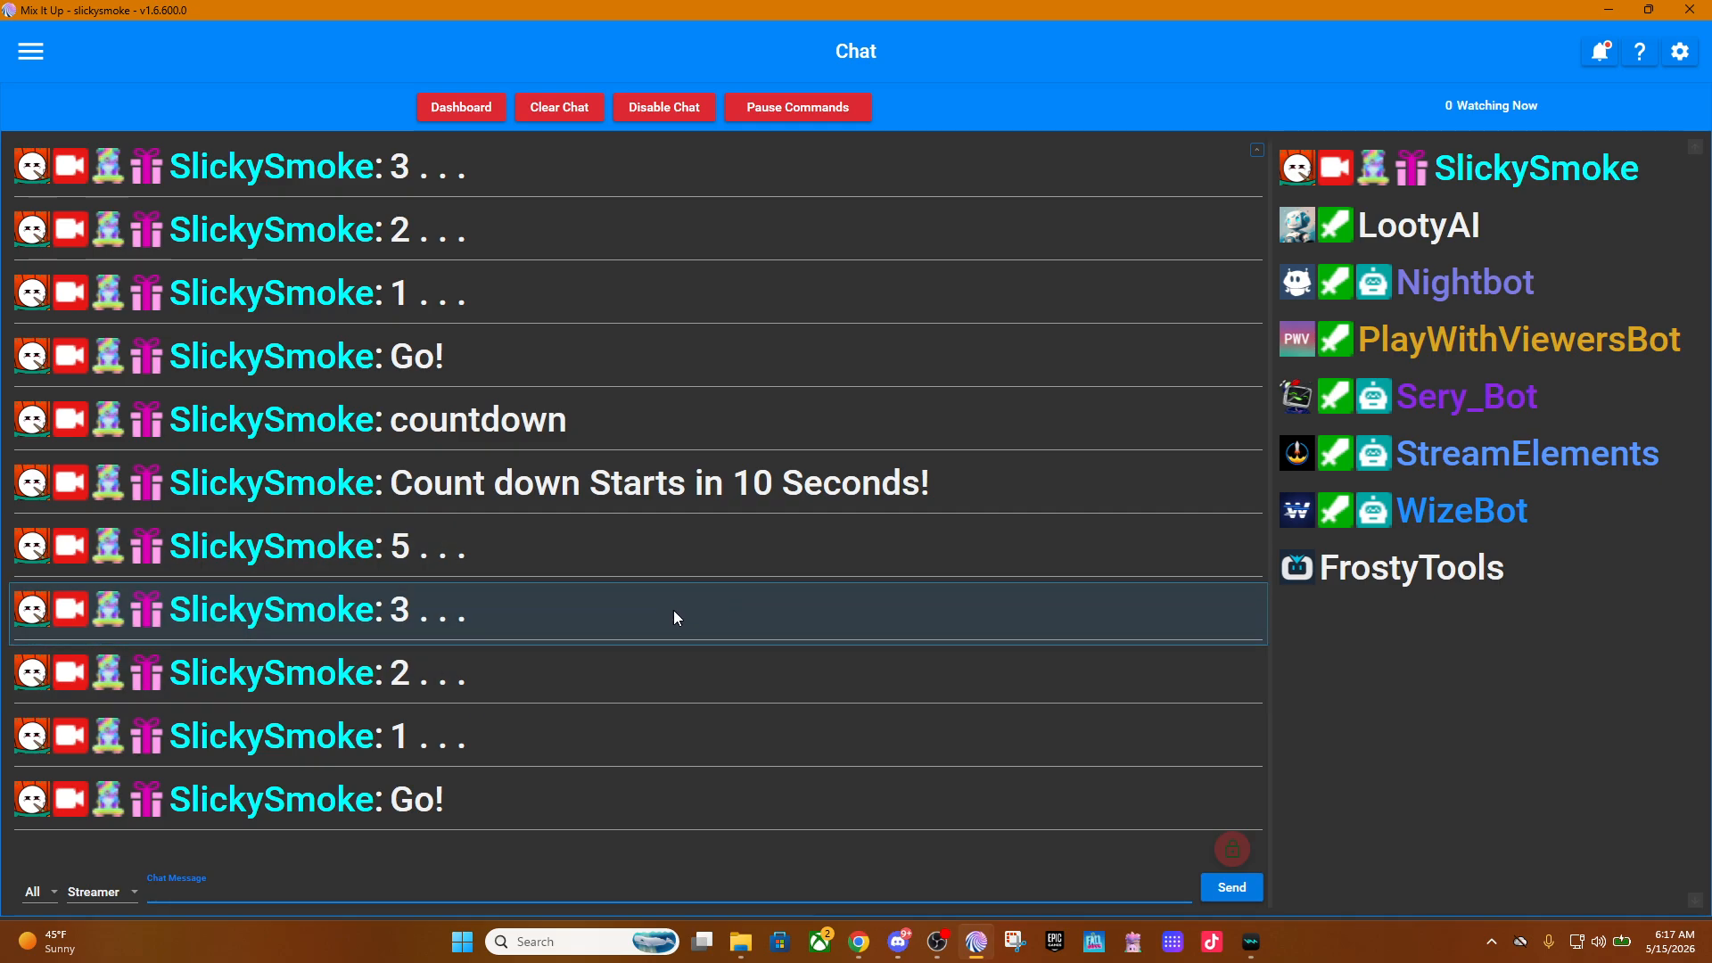
{"action": "left_click", "coordinate": [0, 535]}
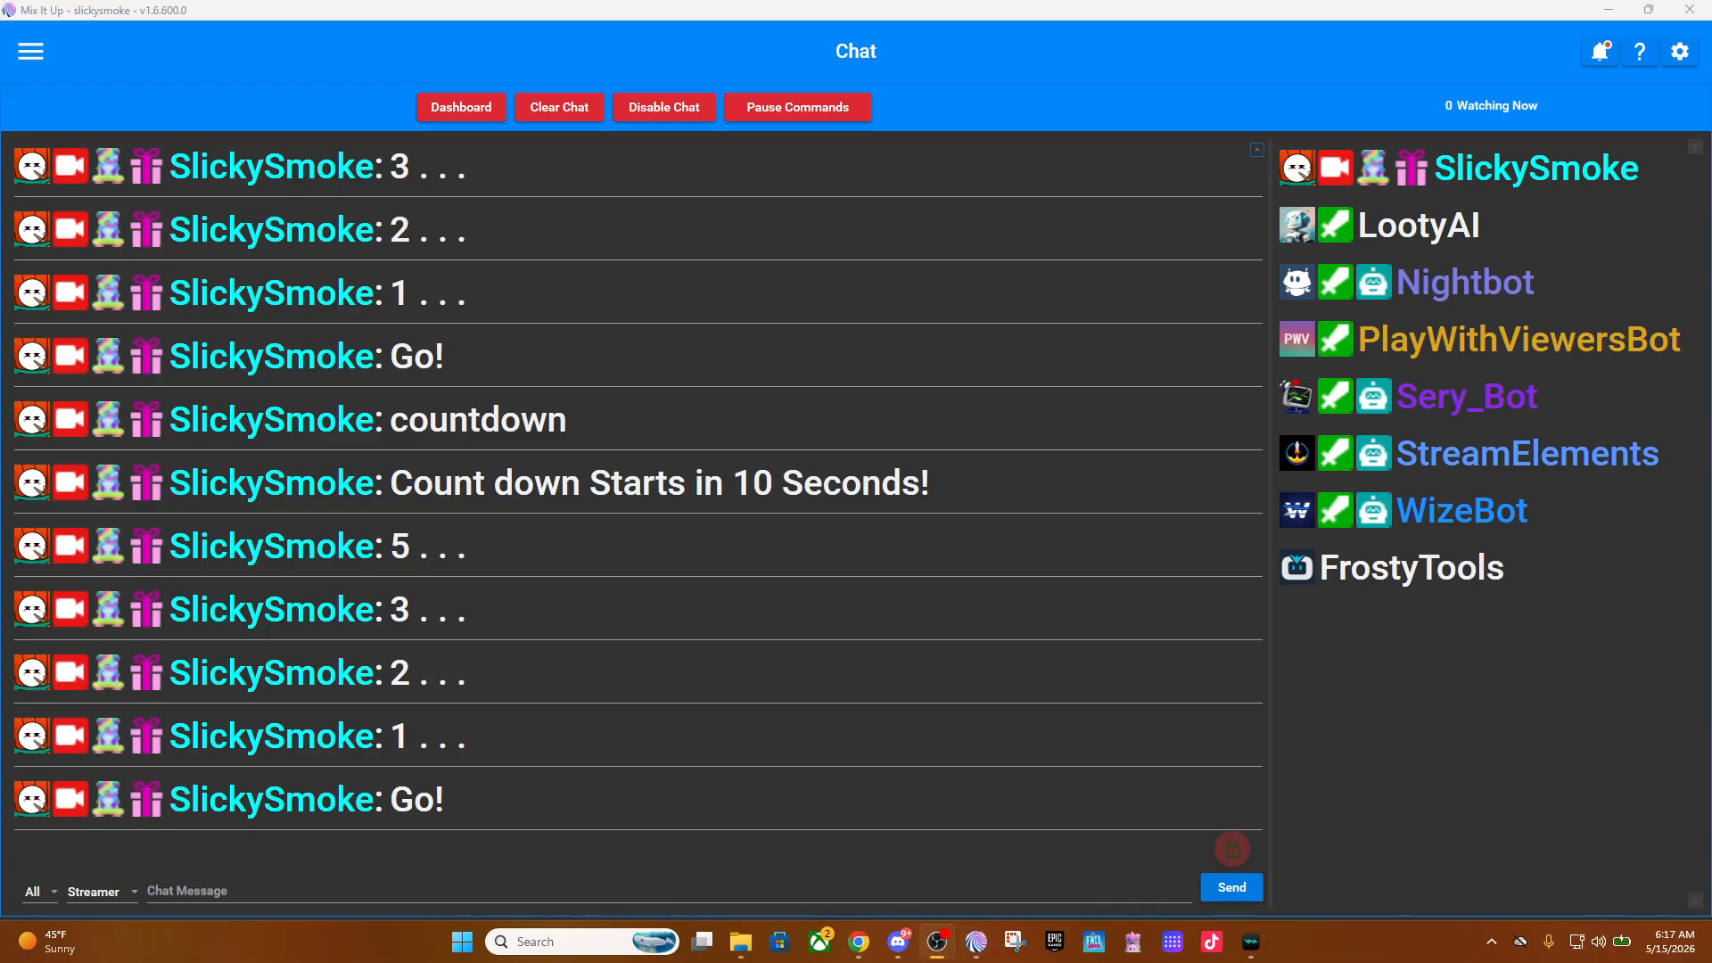